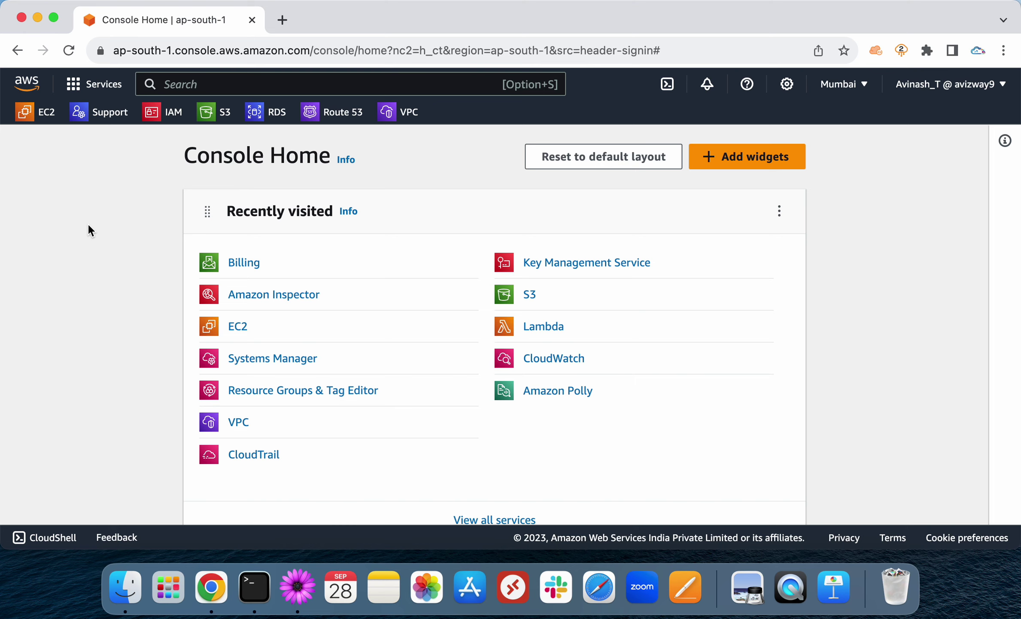
Step: Open ec2.md from the Interview Series folder on the Desktop
click(125, 585)
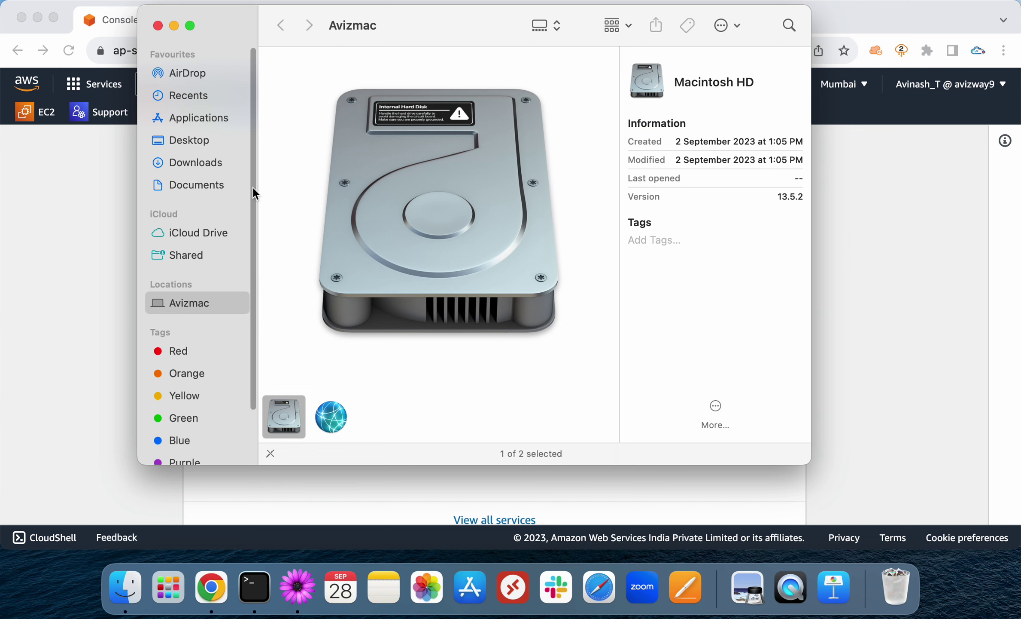
click(190, 145)
scroll(542, 303, down, 2)
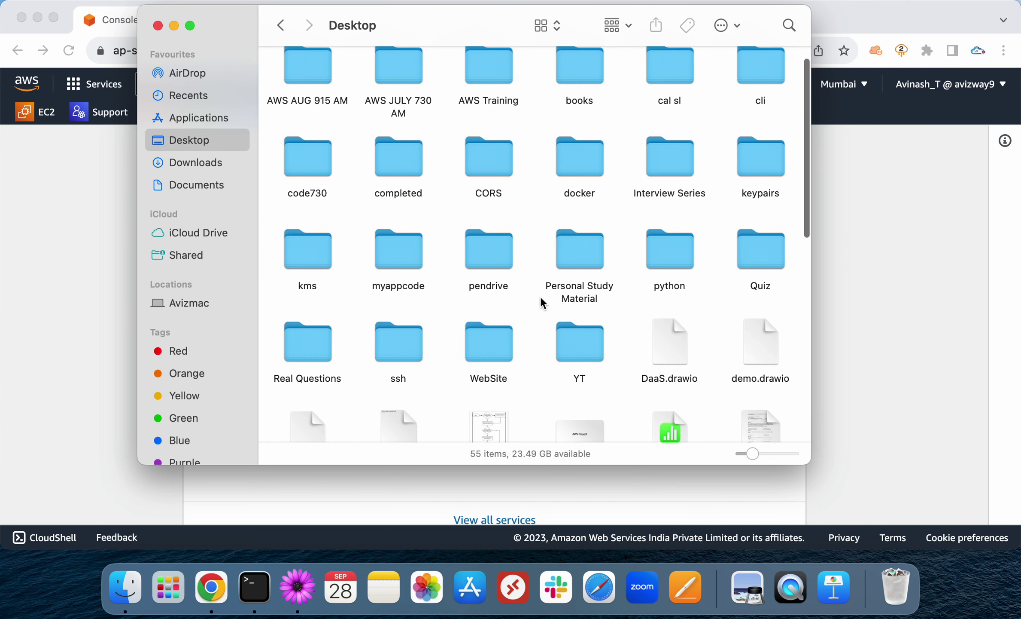
double_click(664, 157)
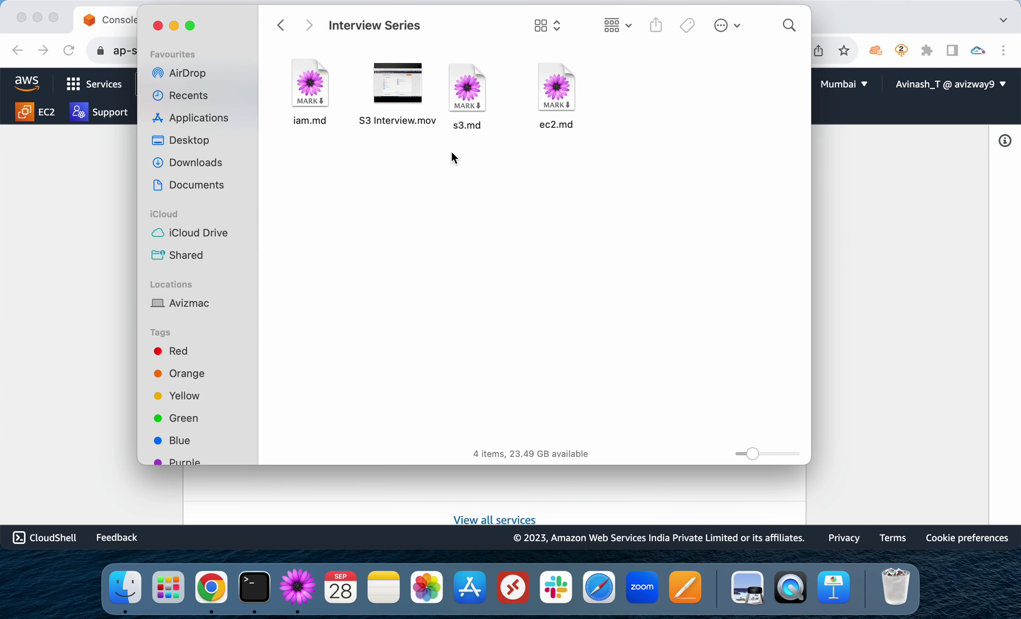
double_click(557, 90)
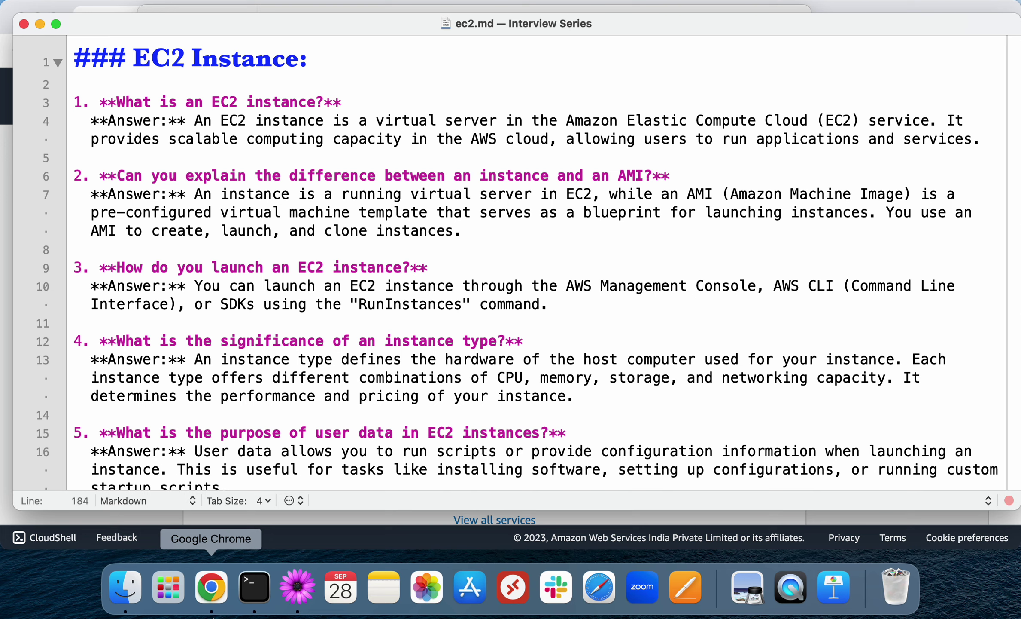
Step: Switch to Google Chrome, add a blank tab and return to the AWS Console Home tab
click(211, 587)
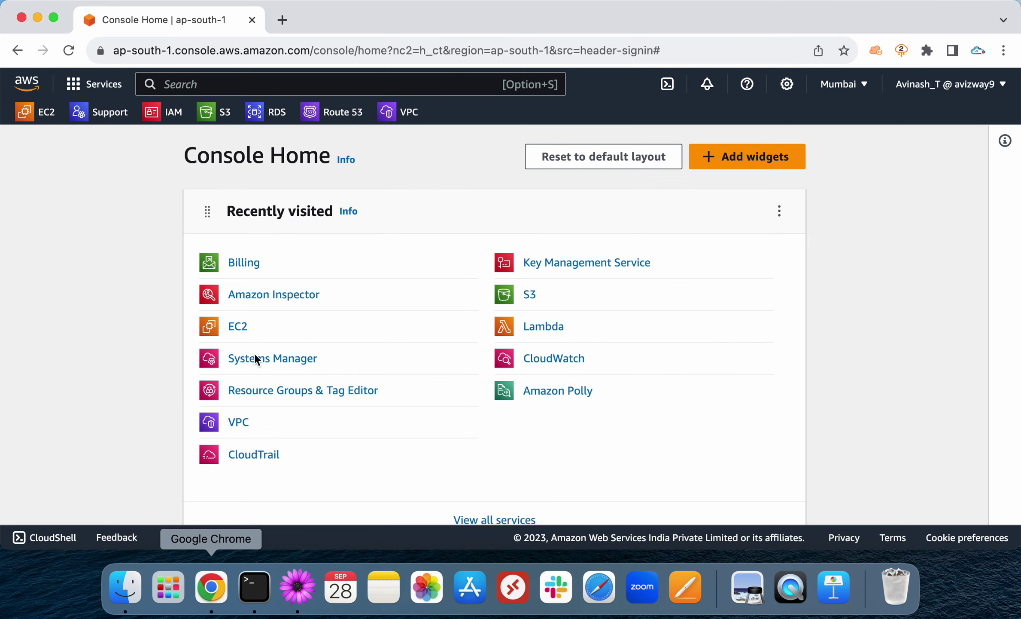
click(283, 19)
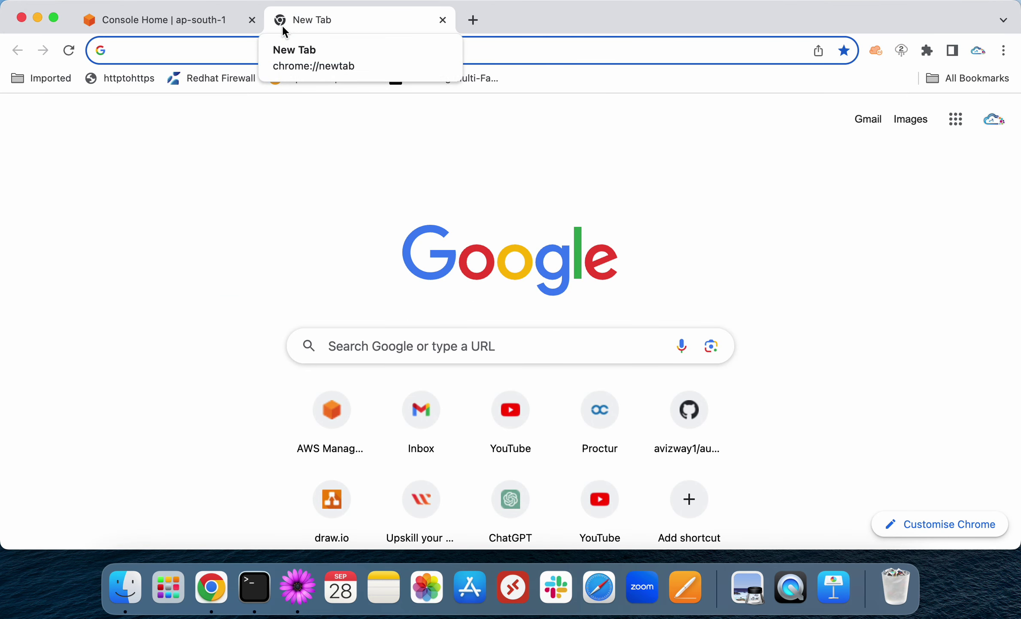
click(173, 29)
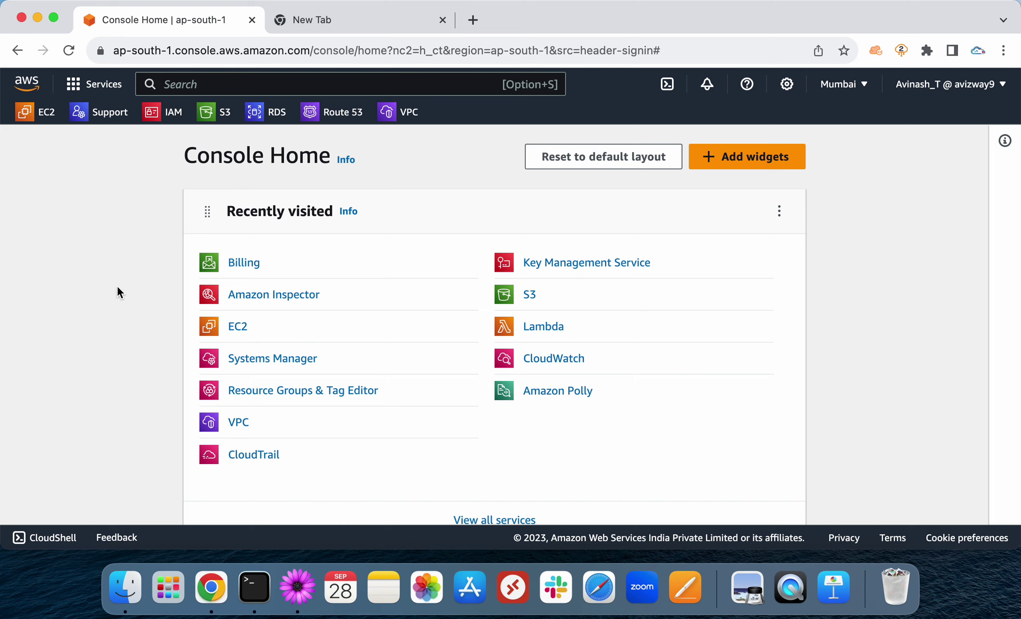
Step: Open the EC2 running instances list and remove the "Instance state = running" filter
click(220, 325)
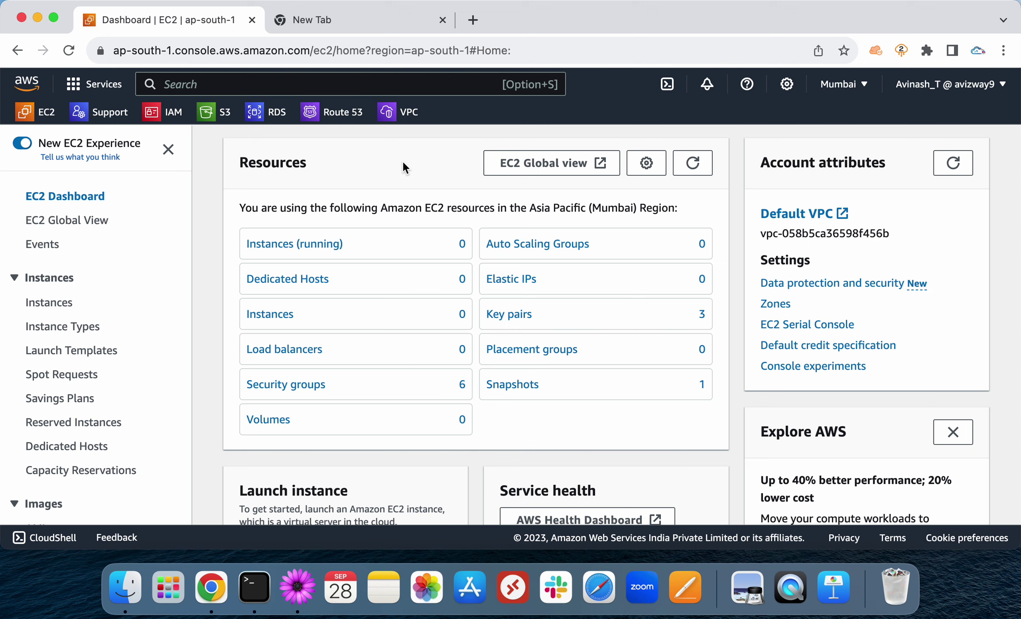
click(293, 244)
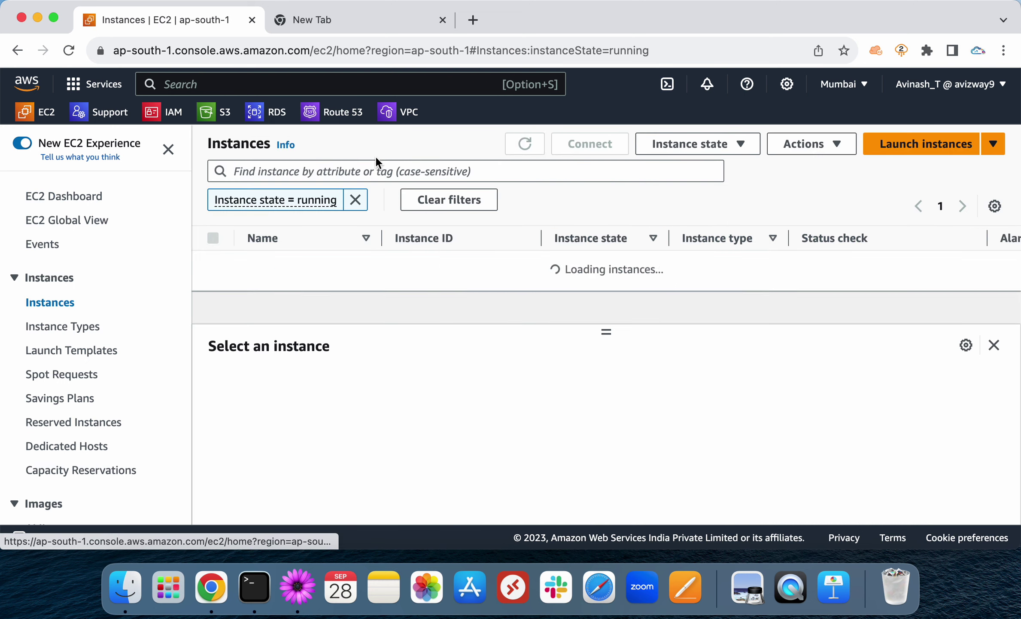
click(355, 199)
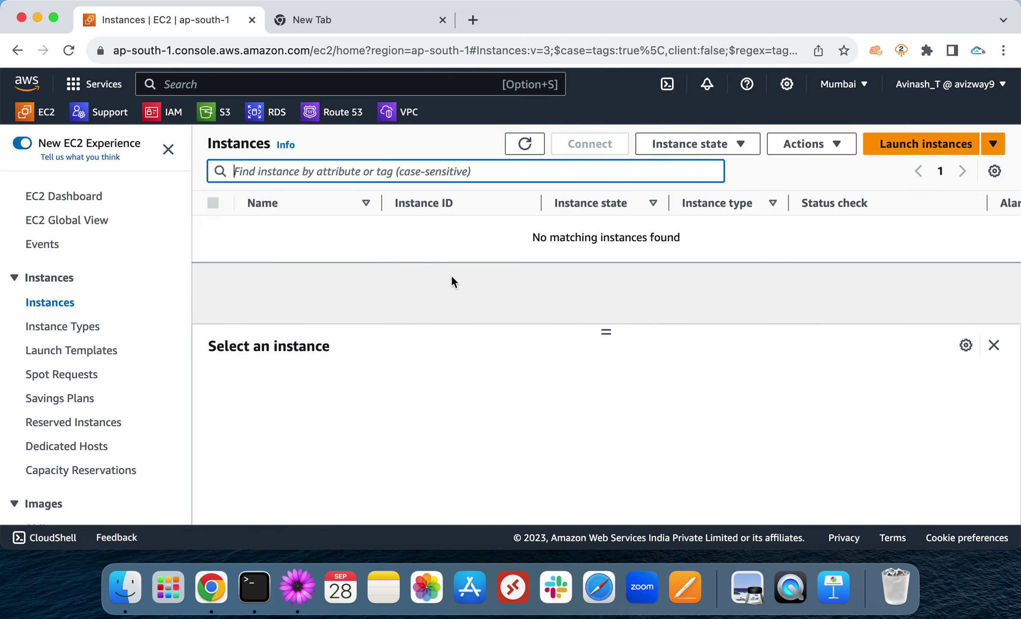
click(499, 251)
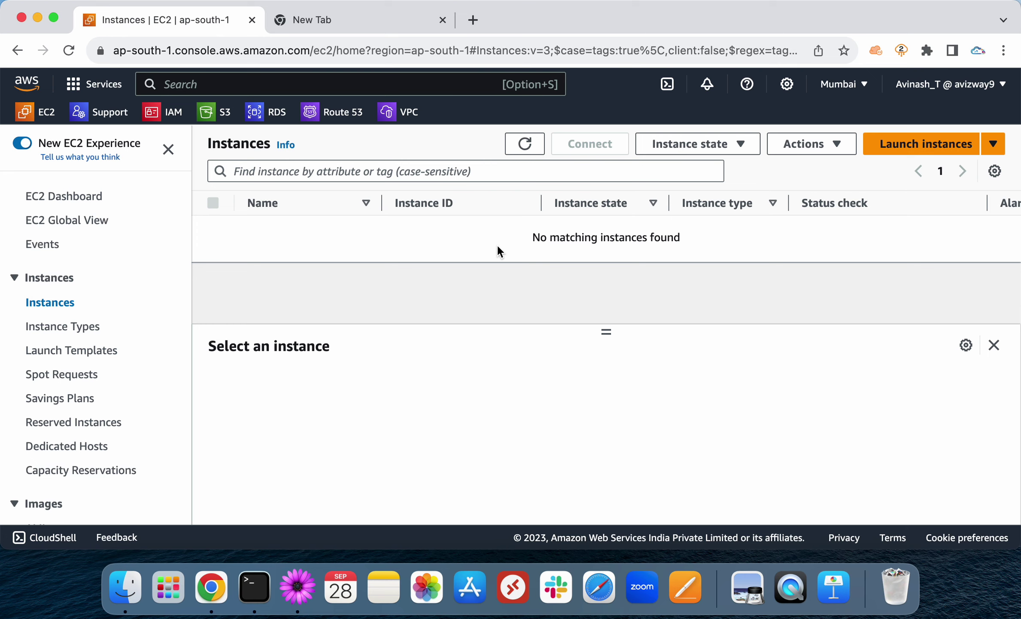
Step: Search Google for "aws ec2 instance types" in the blank tab and open the "Compute – Amazon EC2 Instance Types" result
click(377, 25)
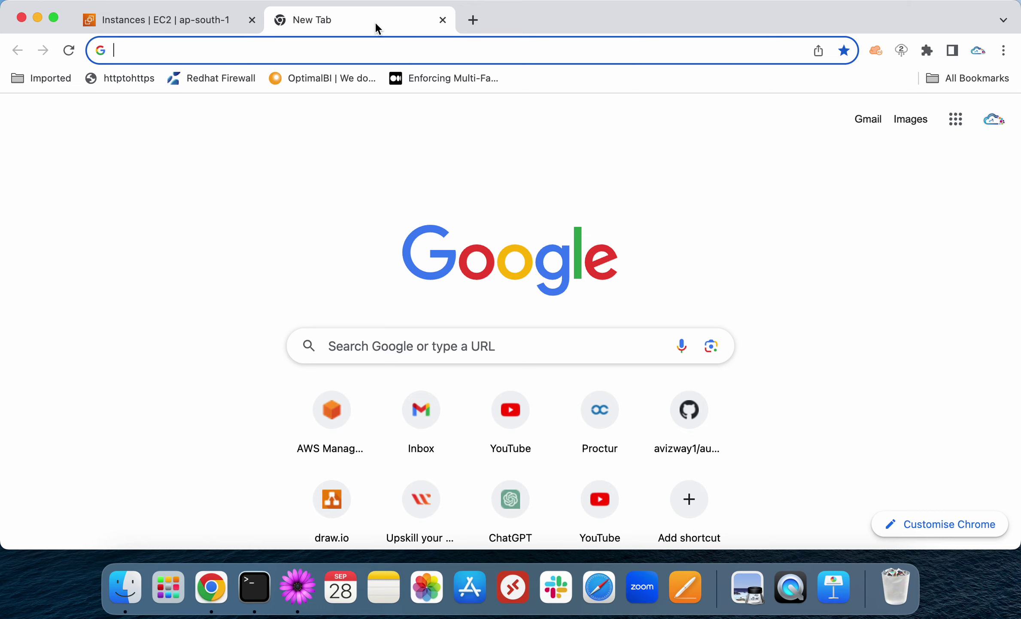
text(aws ec2 instanc)
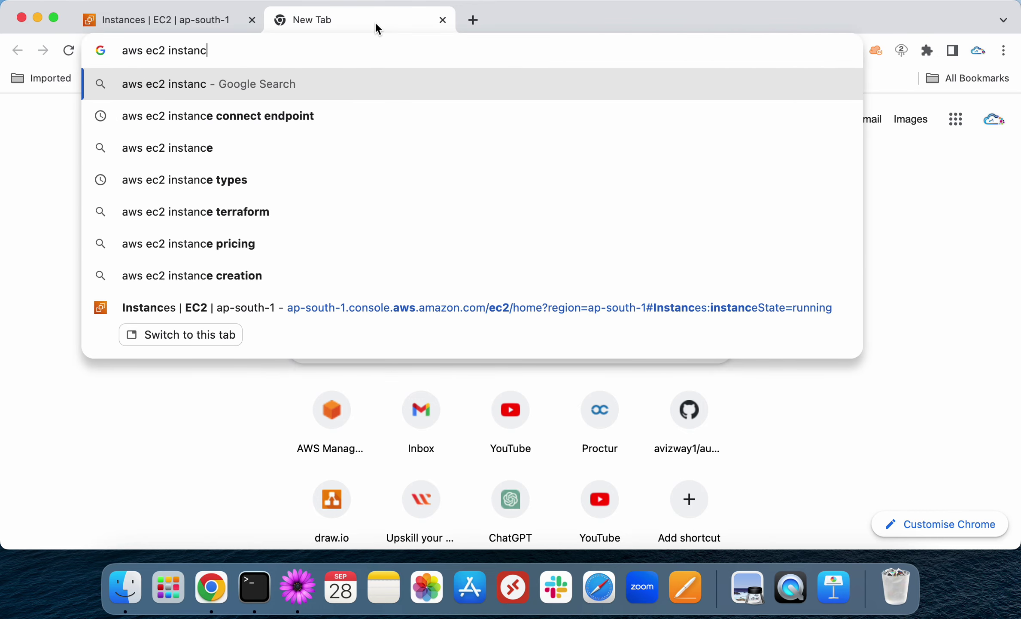
text(e)
key(Down)
key(Down)
key(Return)
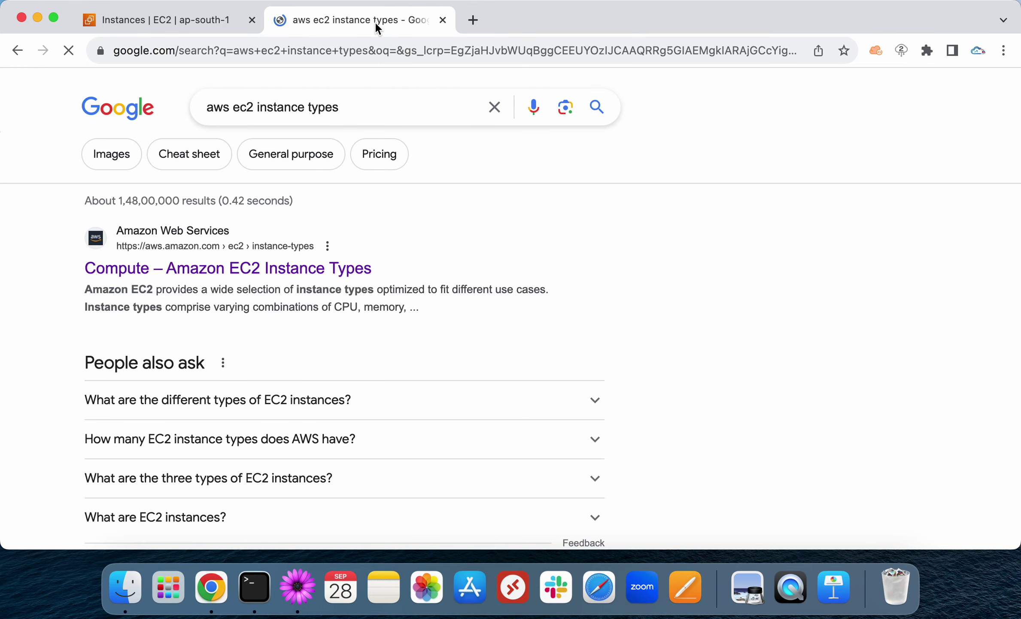
scroll(223, 265, down, 5)
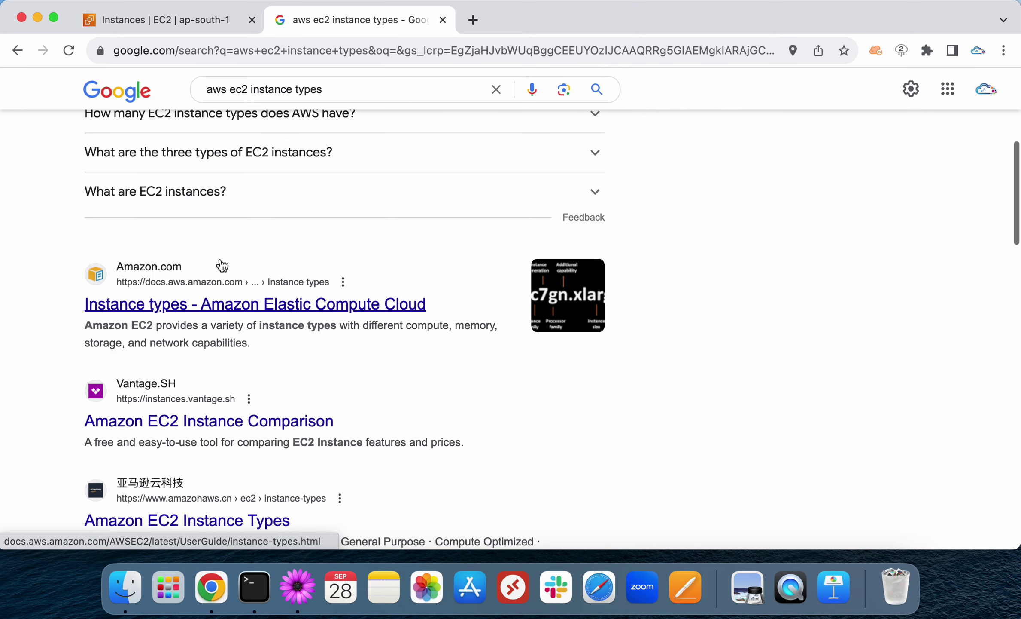
scroll(222, 265, up, 5)
click(221, 267)
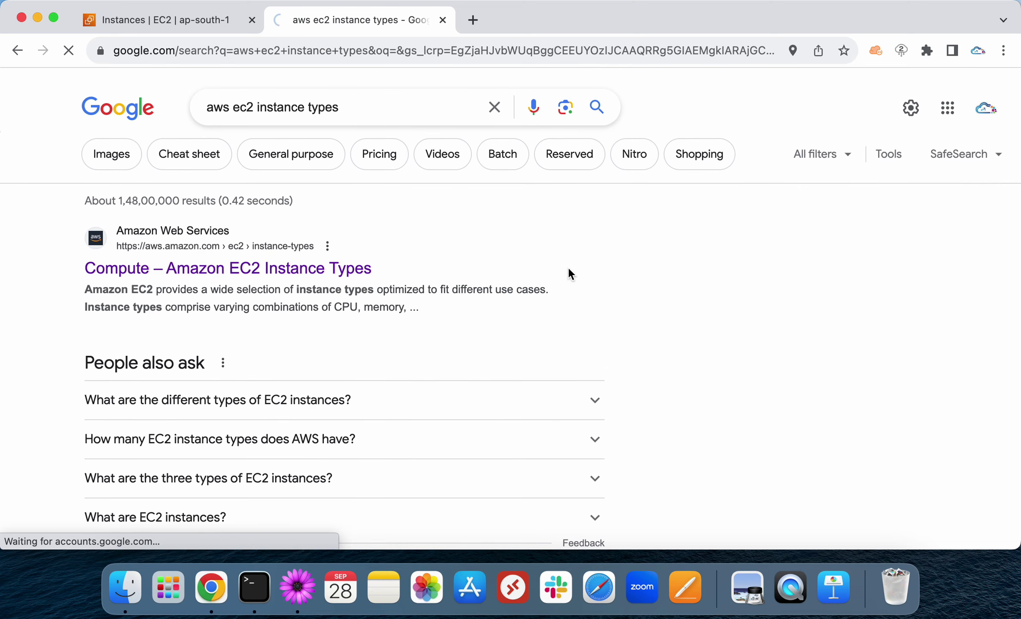
Step: View the M7g and M6i instance families in the General Purpose section
scroll(567, 273, down, 3)
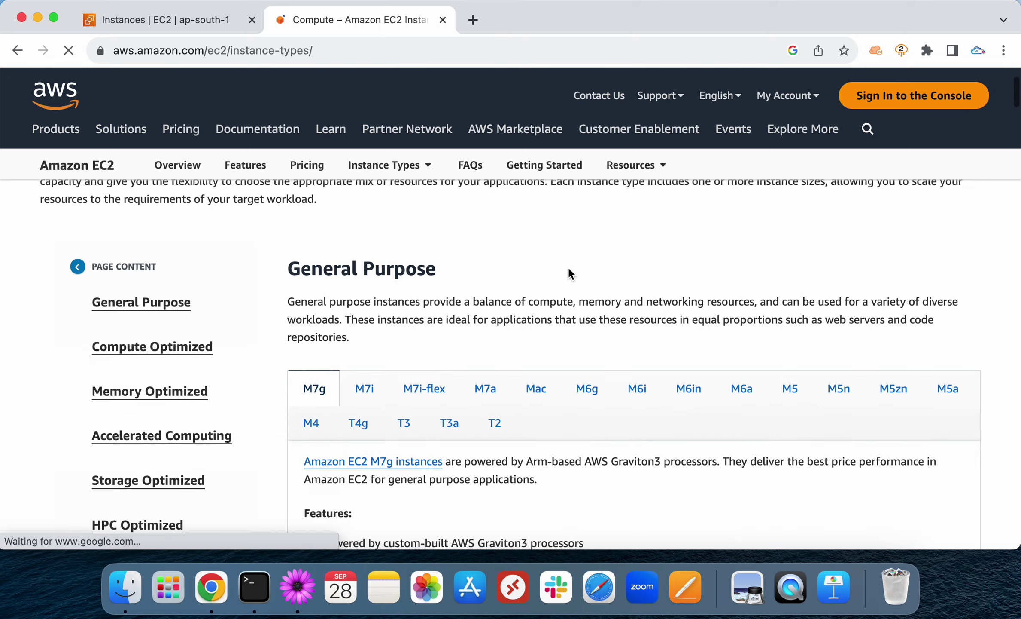
click(326, 349)
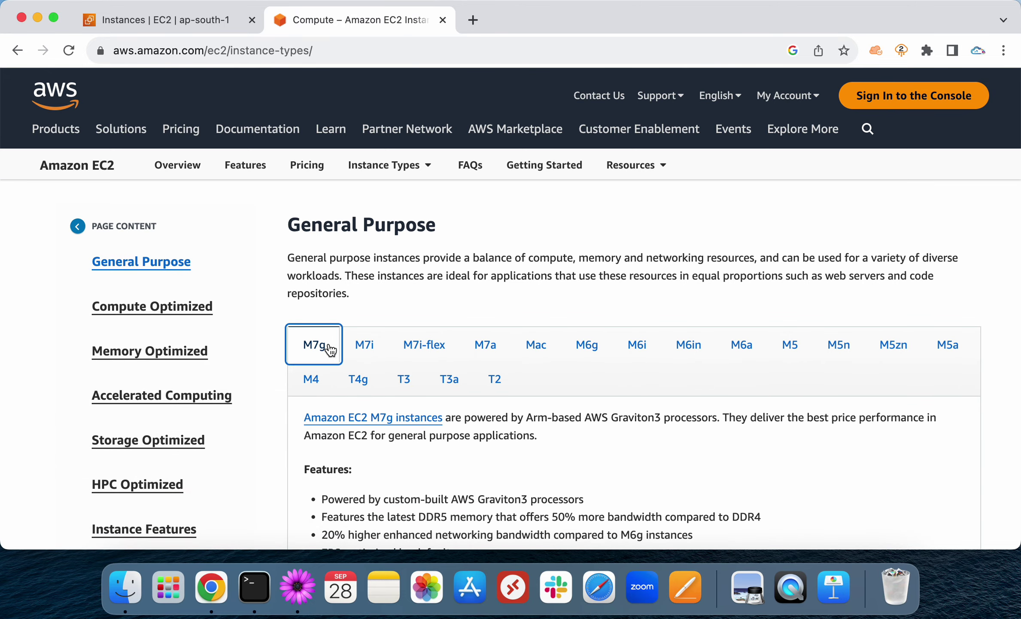
click(643, 352)
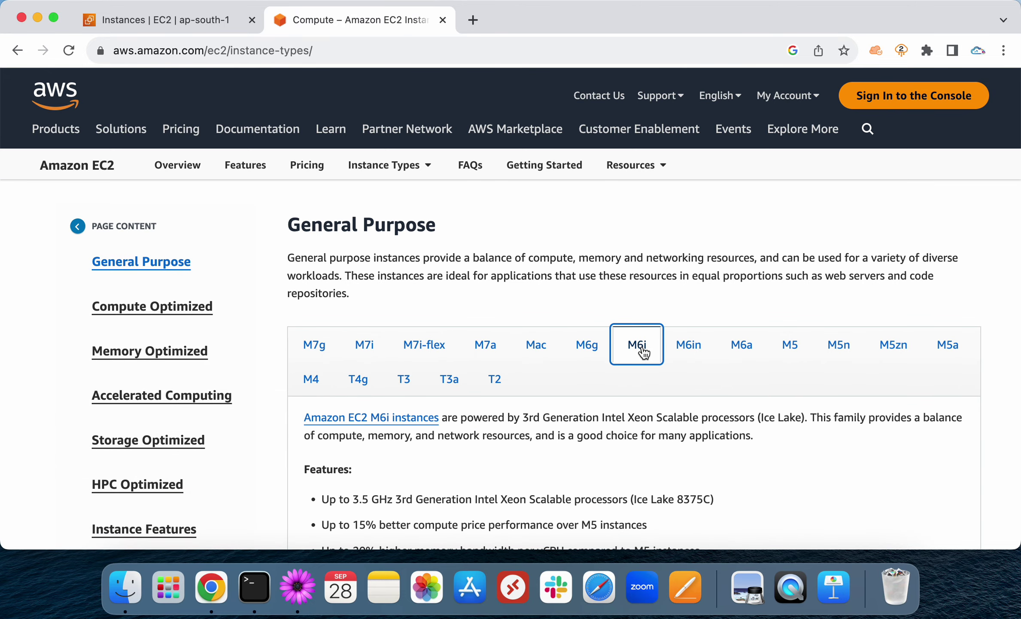
Step: Examine the General Purpose M6g family's description, features and instance size table
click(586, 350)
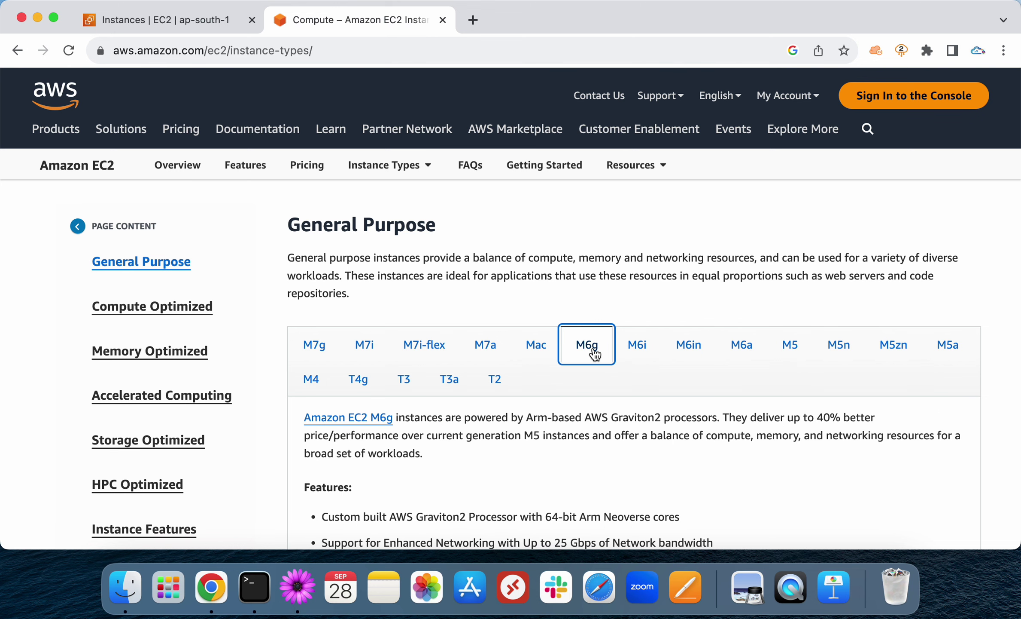
click(595, 464)
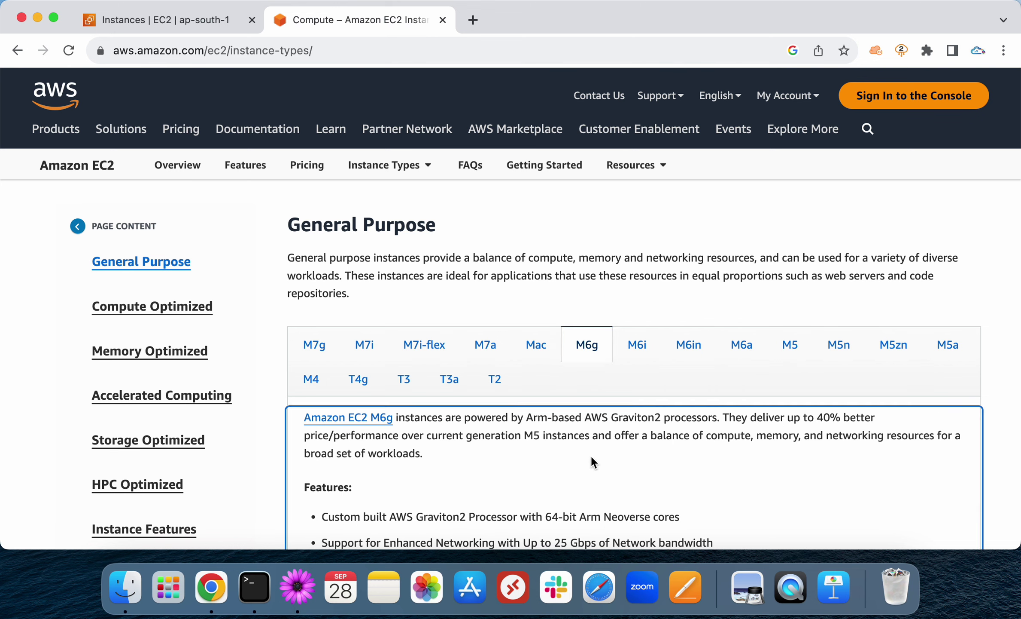
click(591, 350)
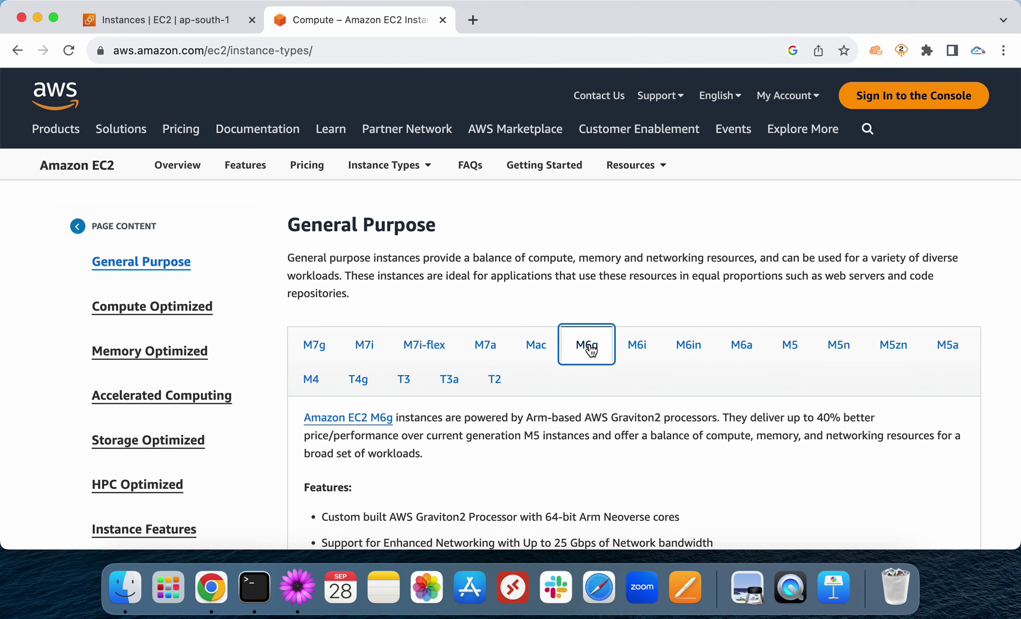
click(586, 300)
click(587, 354)
scroll(588, 354, down, 3)
click(536, 340)
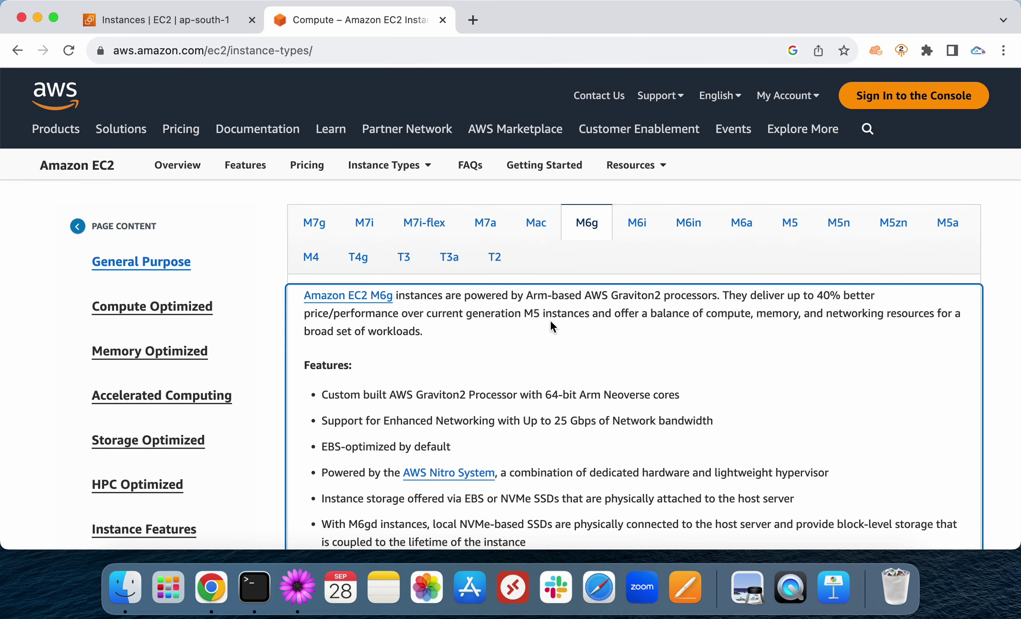
click(586, 232)
scroll(567, 433, down, 10)
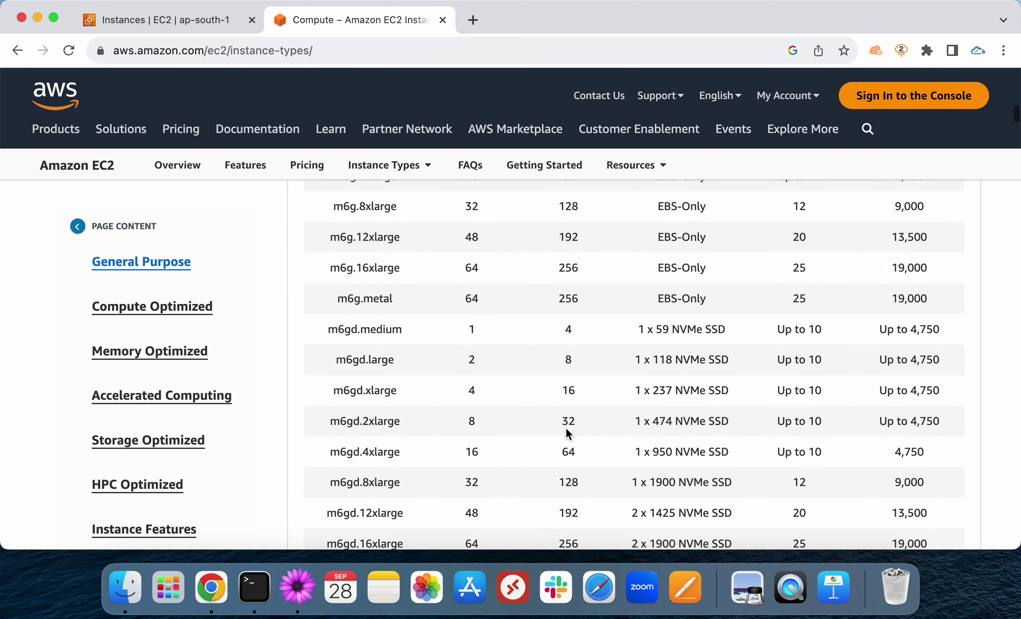
scroll(566, 433, up, 10)
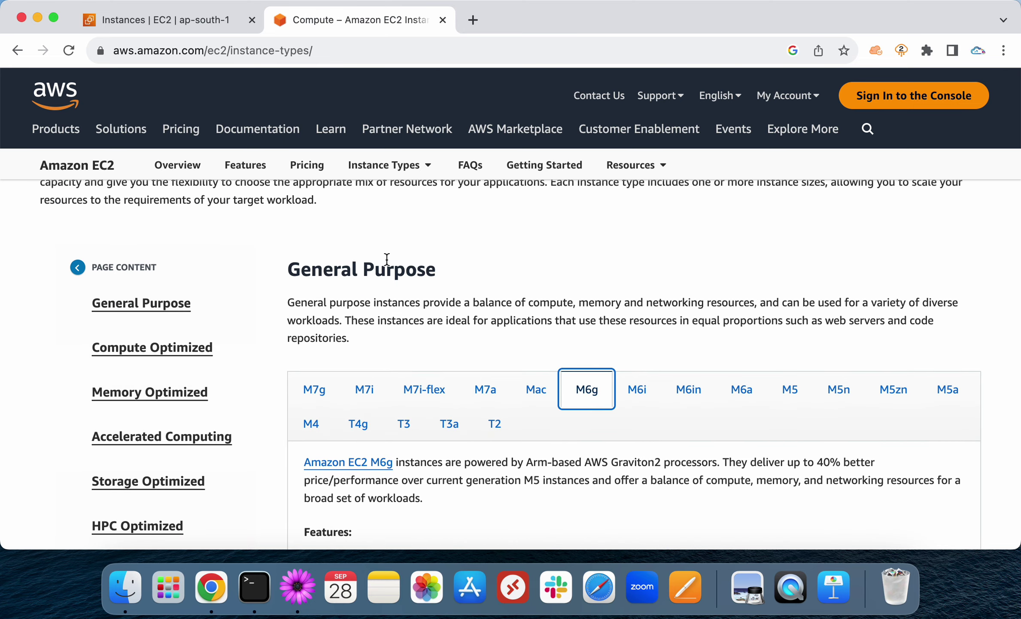
scroll(520, 292, down, 2)
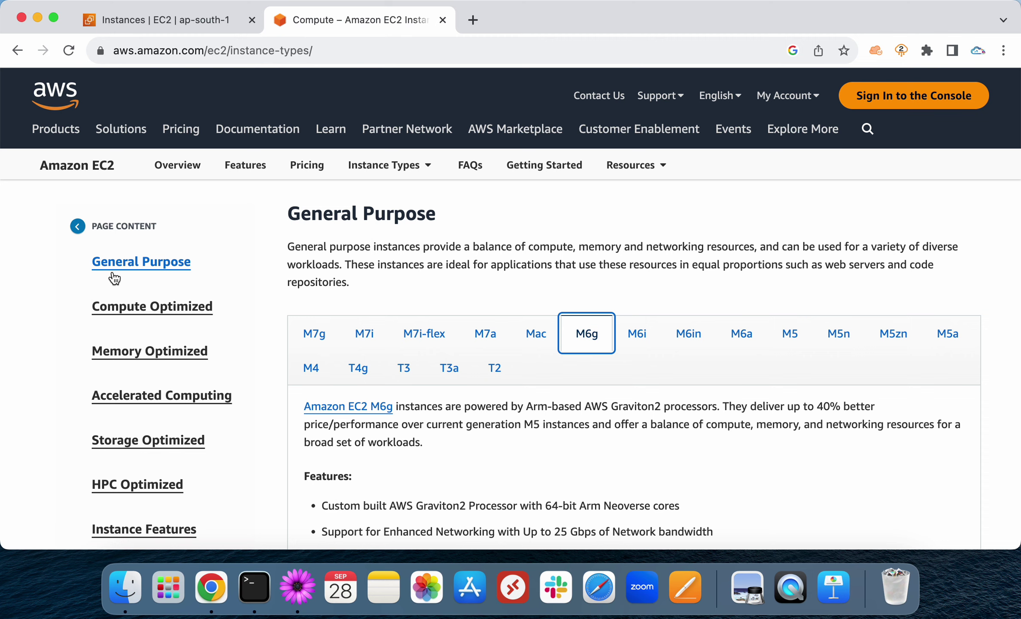
Step: Go to the Compute Optimized section and review the C7g family's features and instance size table
click(112, 310)
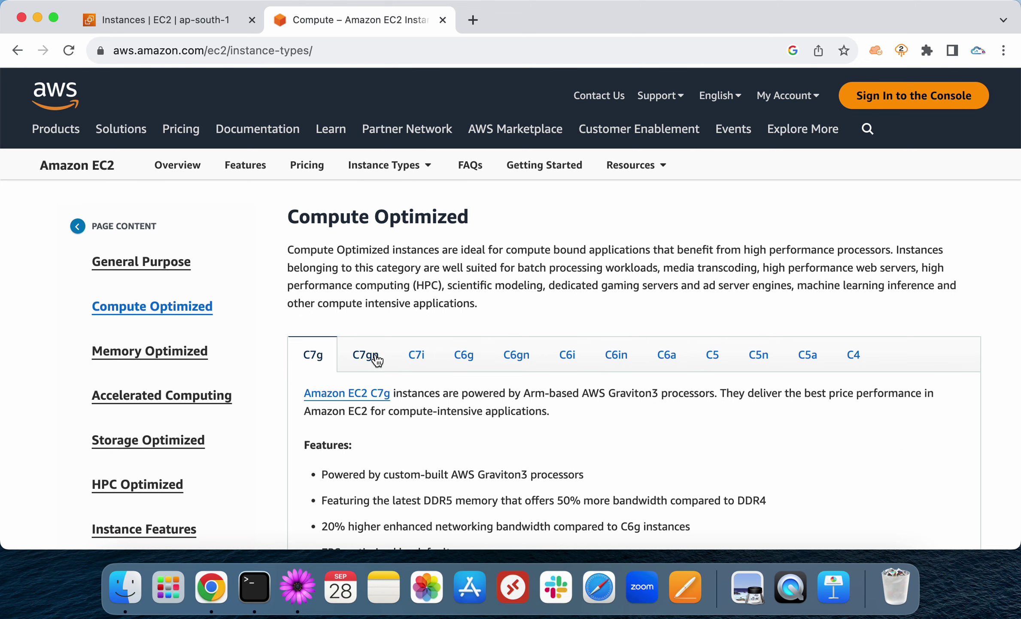
click(325, 358)
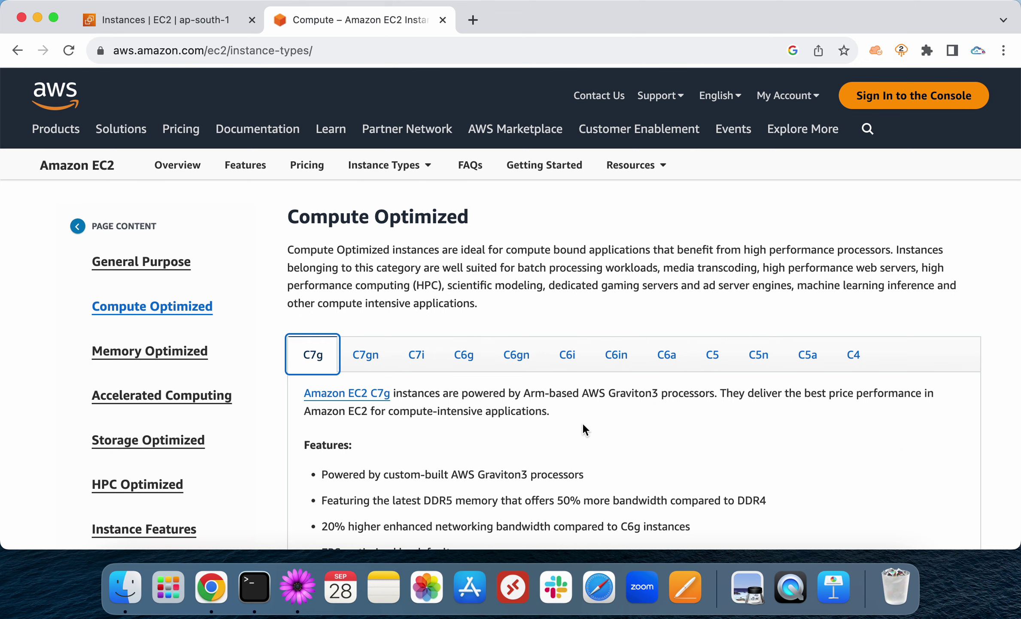
scroll(584, 430, down, 5)
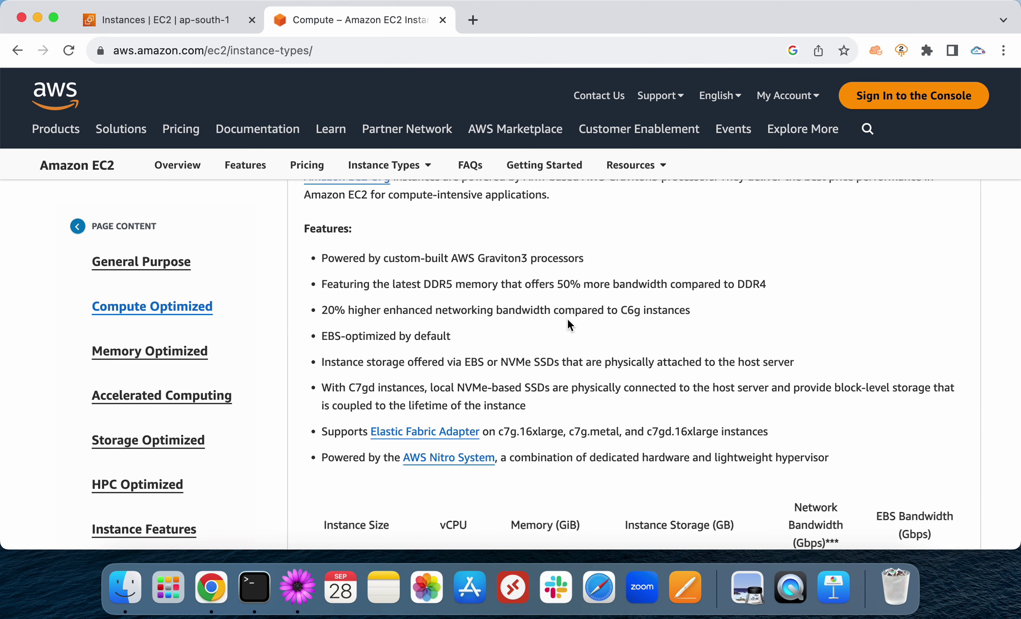
scroll(569, 325, down, 7)
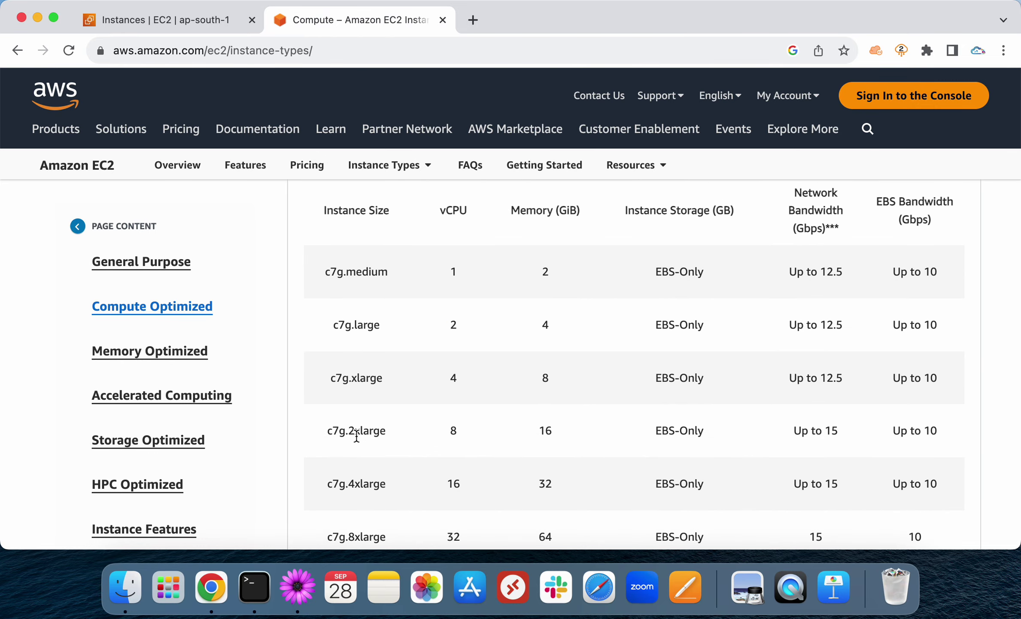
Step: Compare the vCPU and memory values of c7g.xlarge and c7g.2xlarge, highlighting them in the instance size table
click(351, 372)
double_click(351, 373)
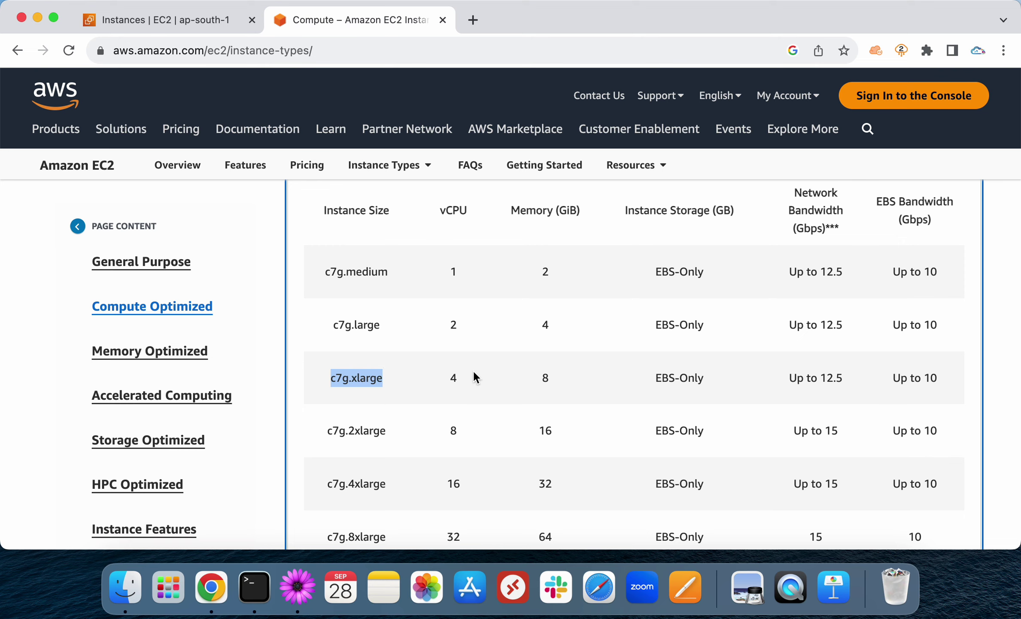
click(476, 377)
scroll(571, 391, down, 2)
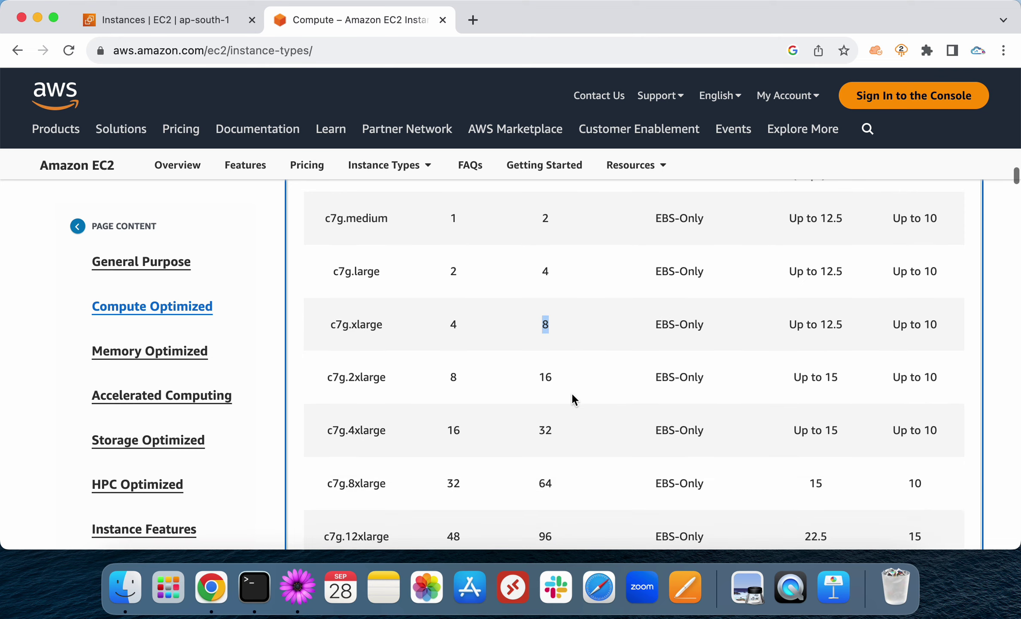
double_click(352, 376)
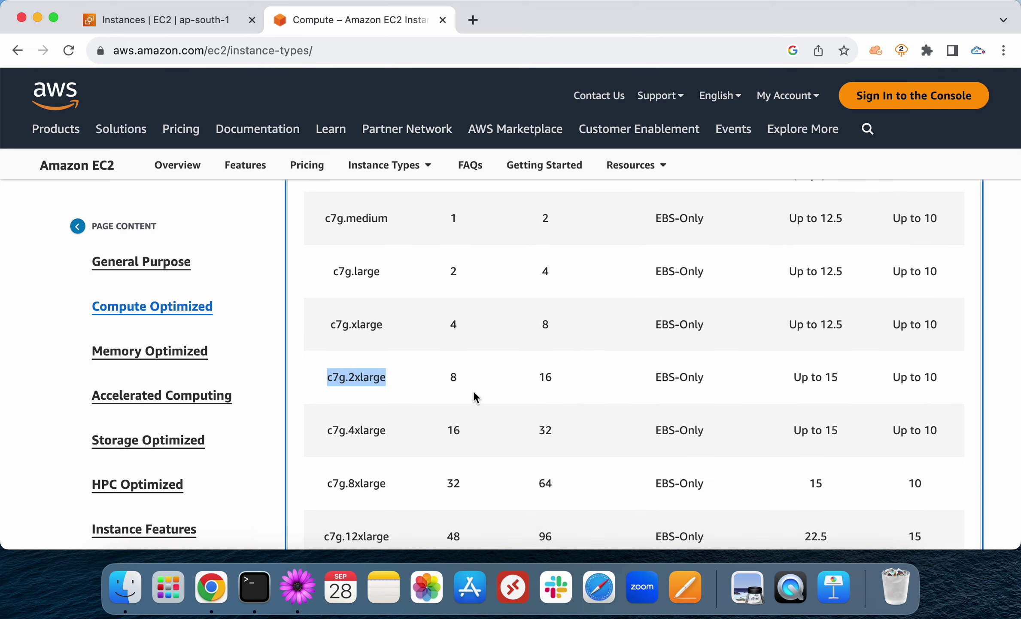
click(454, 370)
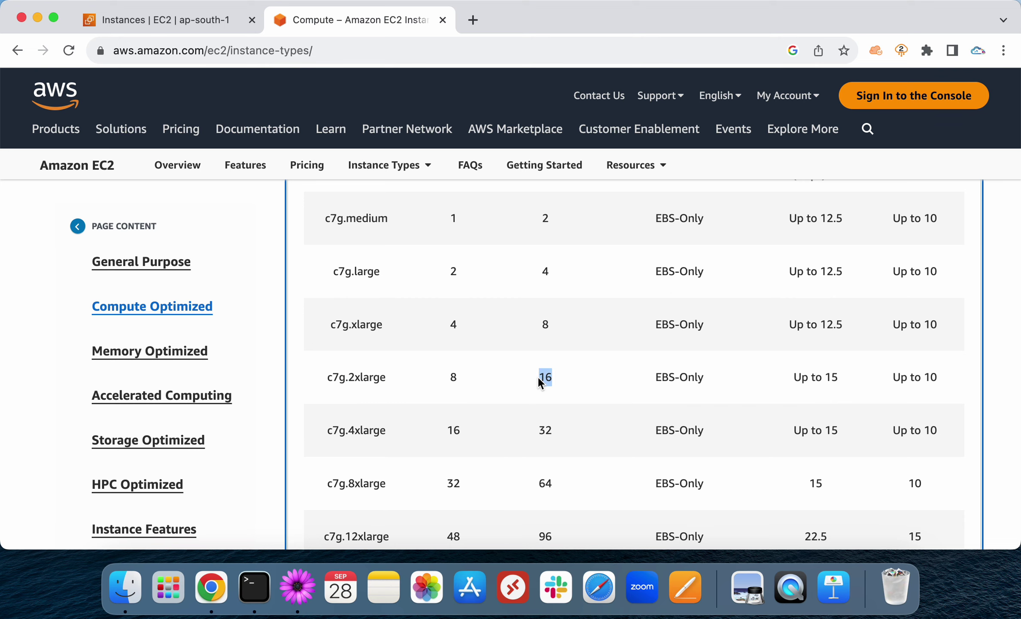
click(501, 374)
scroll(501, 374, up, 2)
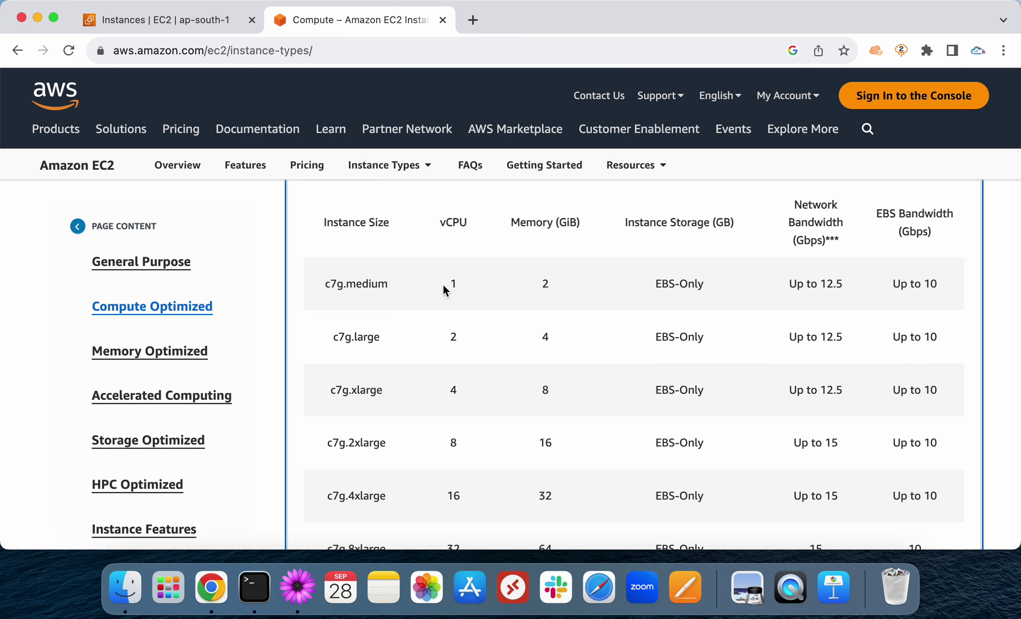
Step: Return to the EC2 console and start launching a new instance named YT-Demo
drag(443, 290, 557, 296)
click(211, 17)
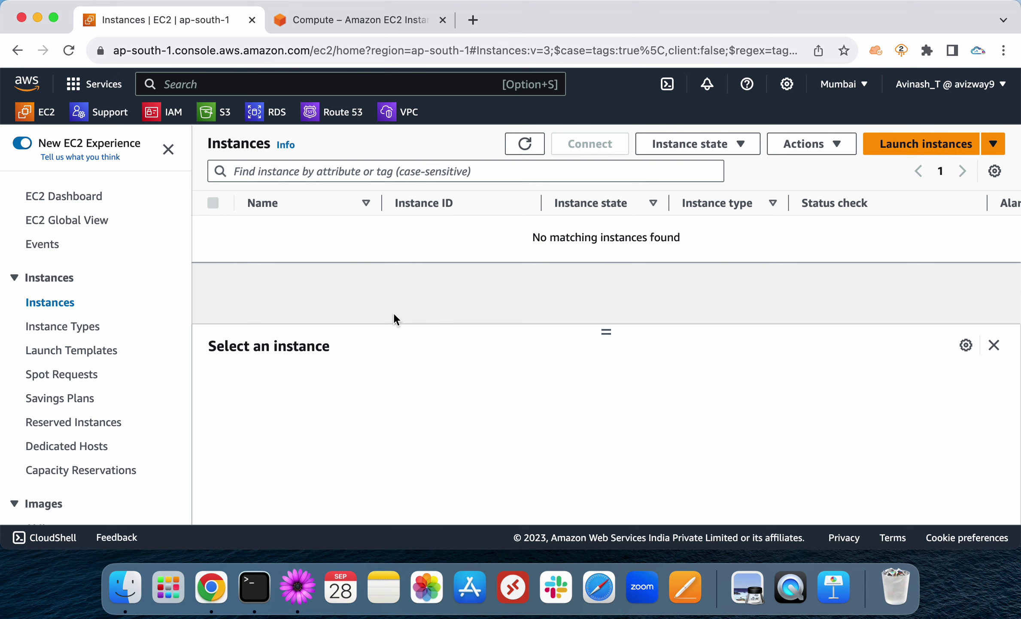
click(914, 143)
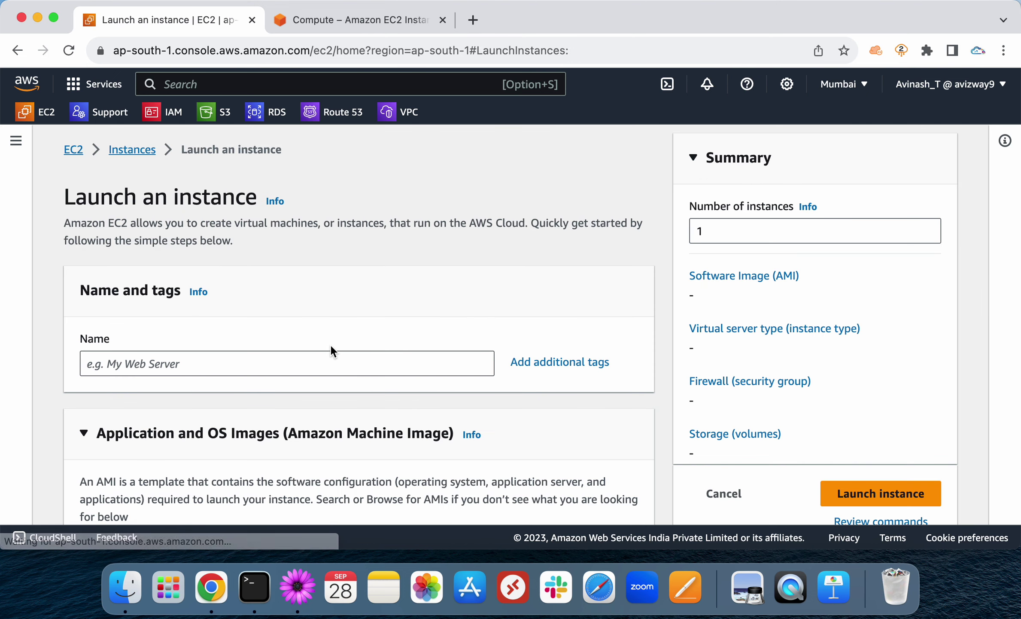
click(274, 363)
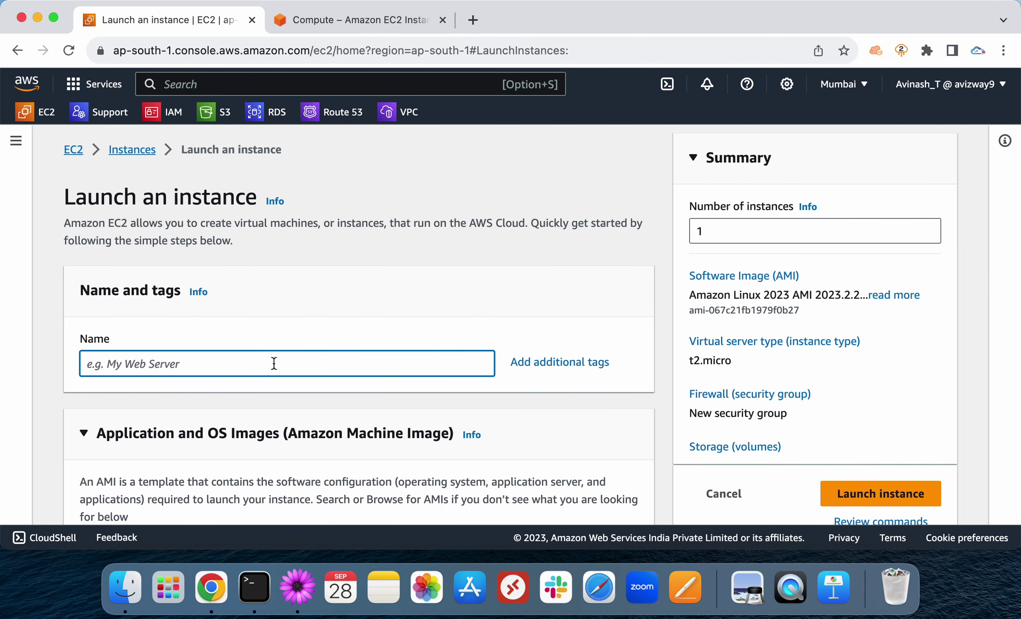
text(YT-Demo)
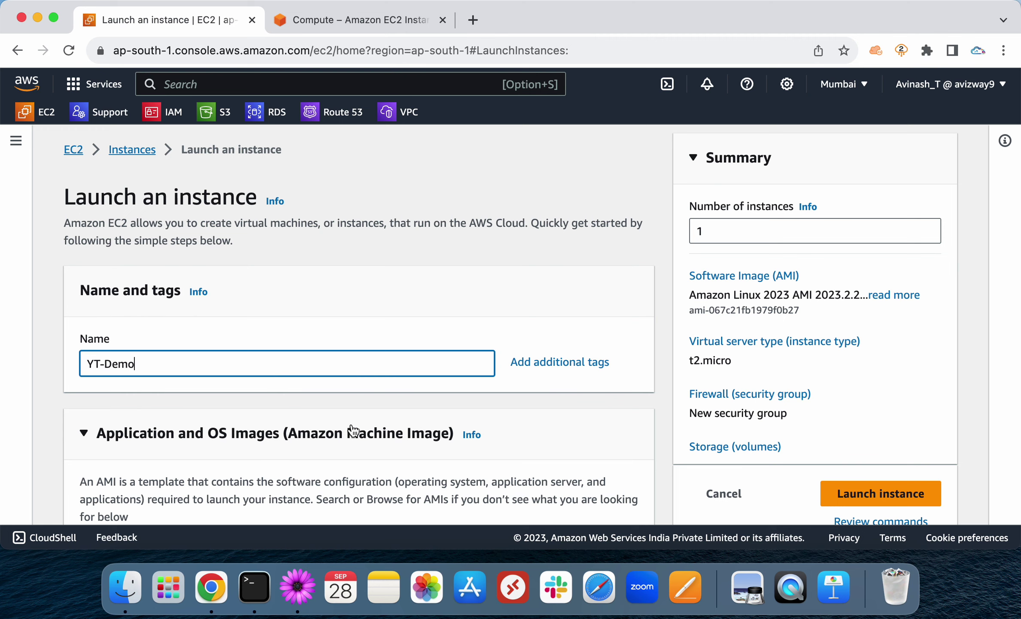
Step: Select the Amazon Linux 2 AMI (HVM) - Kernel 5.10, SSD Volume Type as the instance's machine image
scroll(352, 430, down, 10)
click(339, 268)
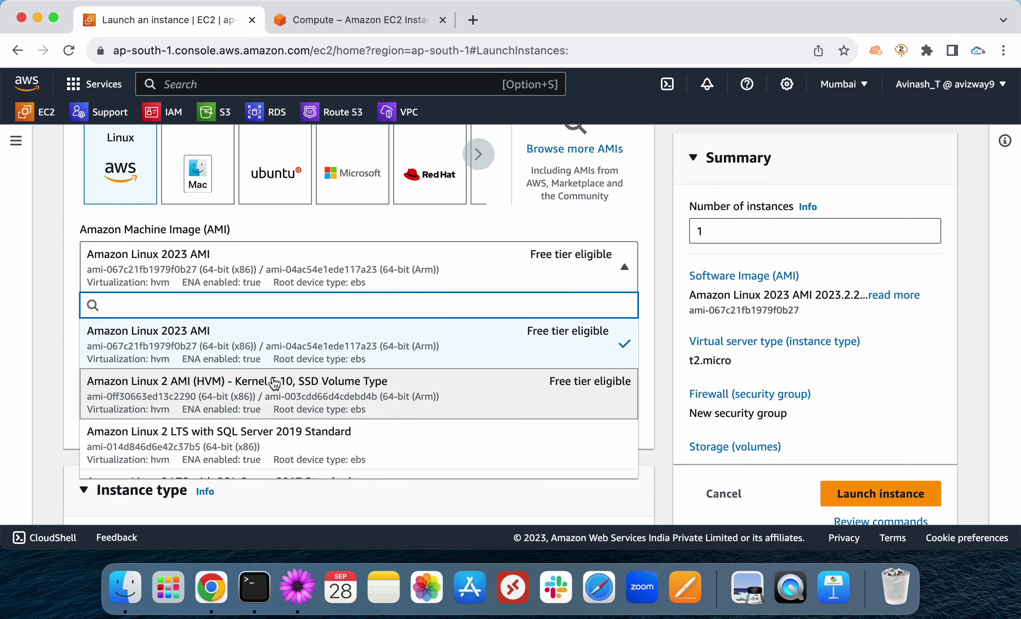
click(274, 382)
Step: Assign the puttykey key pair to the new instance
scroll(411, 383, down, 10)
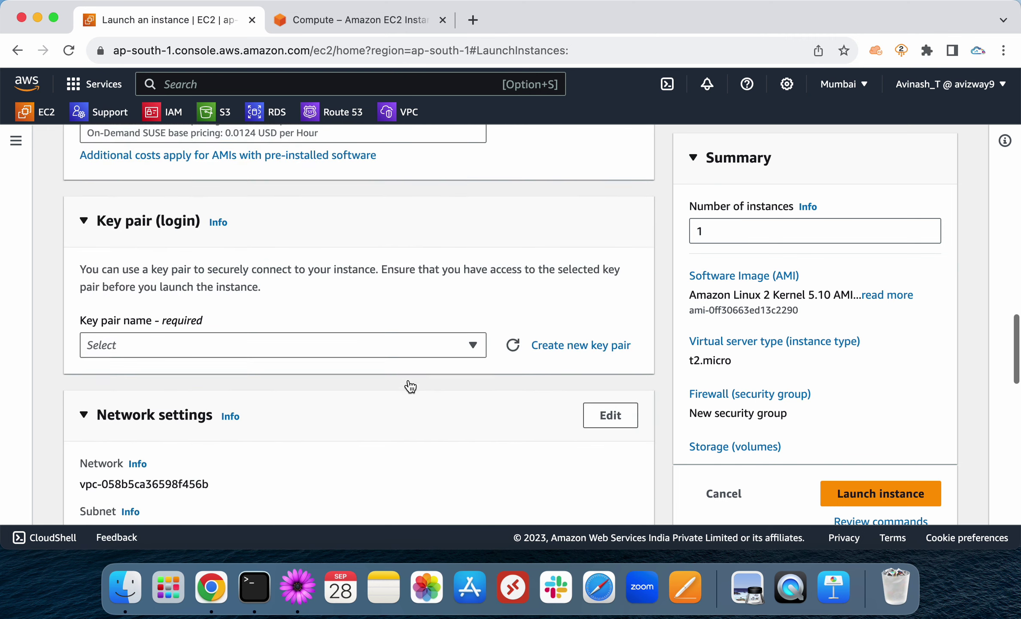
click(356, 293)
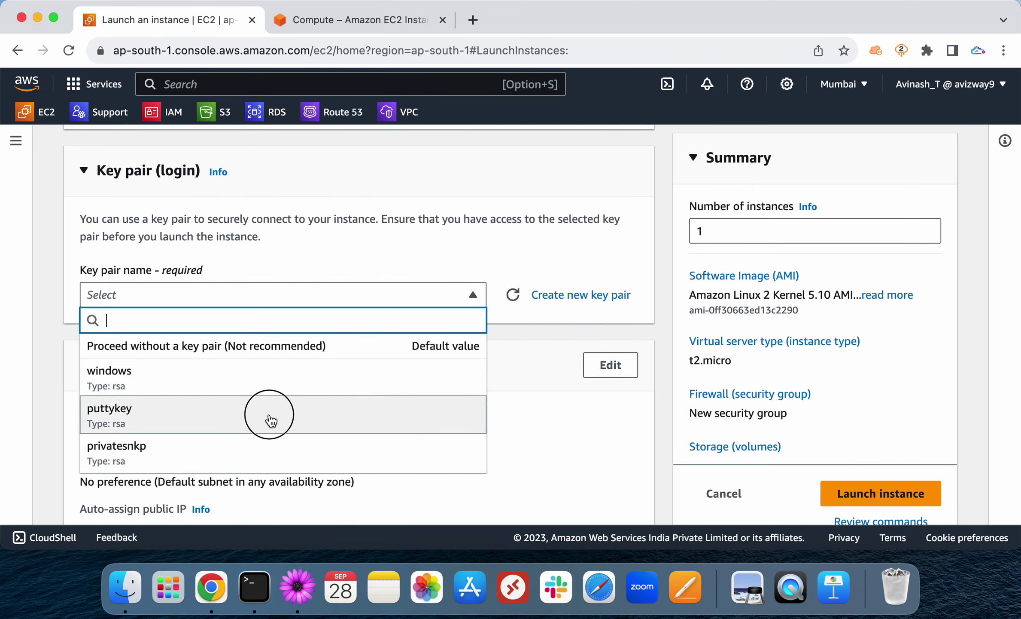
click(271, 414)
Step: Expand the instance's advanced details and set Detailed CloudWatch monitoring to Enable
scroll(270, 419, down, 15)
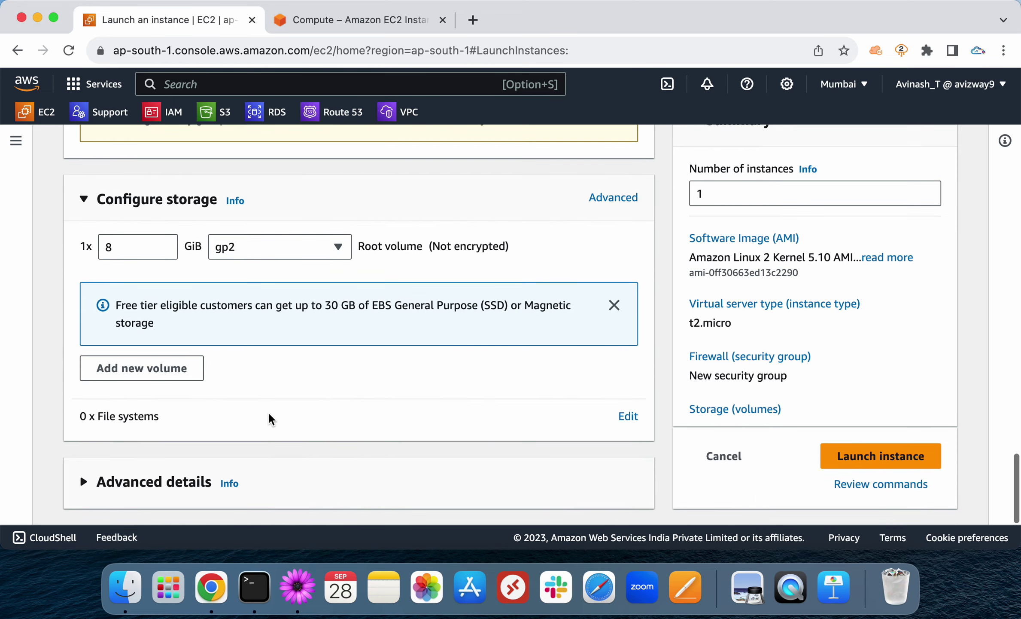
click(326, 477)
scroll(326, 477, down, 15)
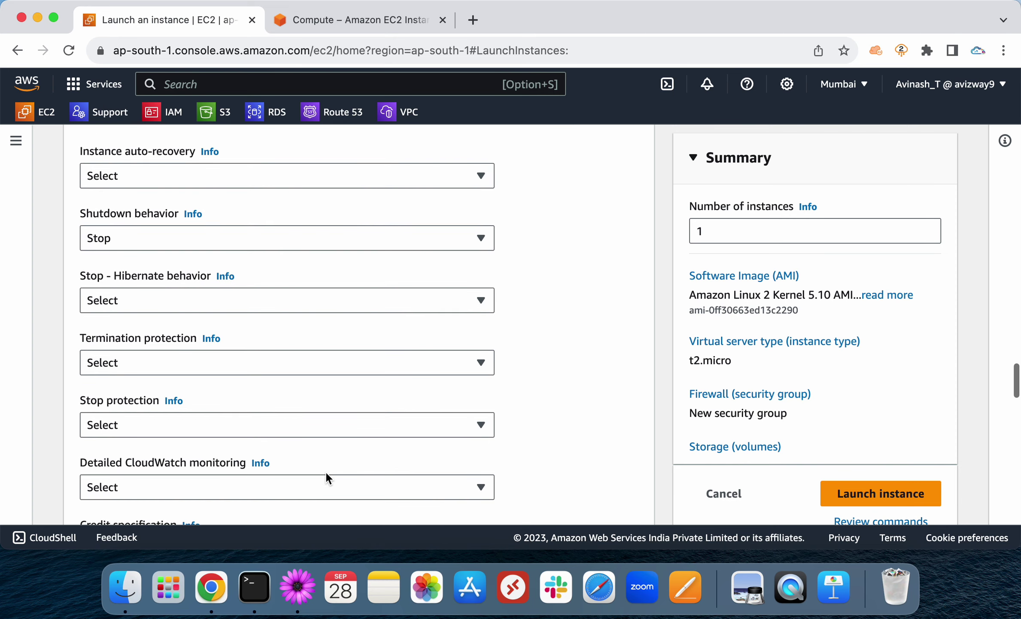
scroll(327, 477, down, 5)
click(234, 325)
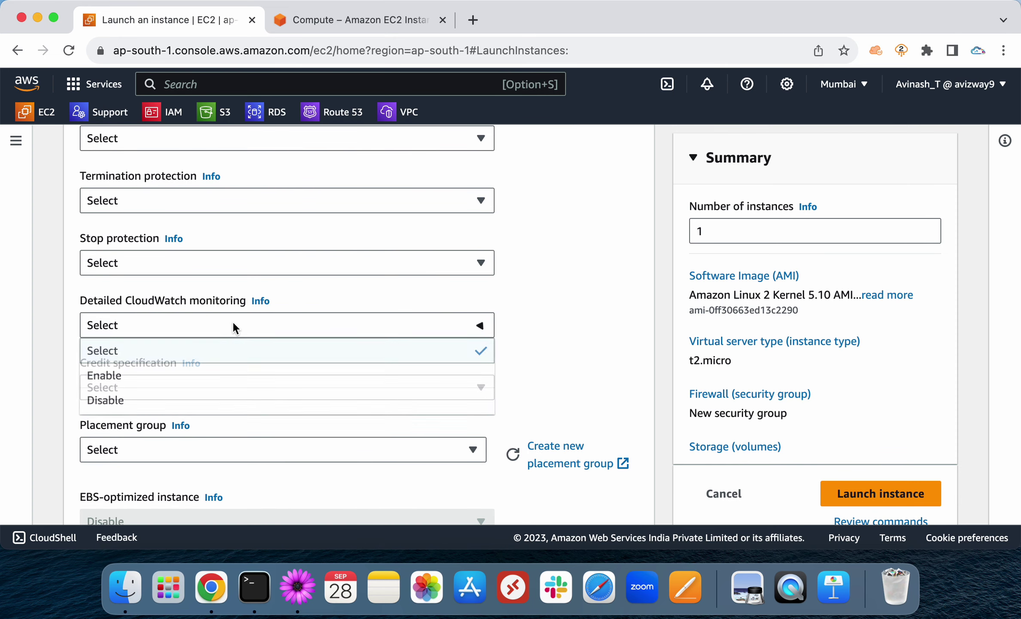
click(213, 370)
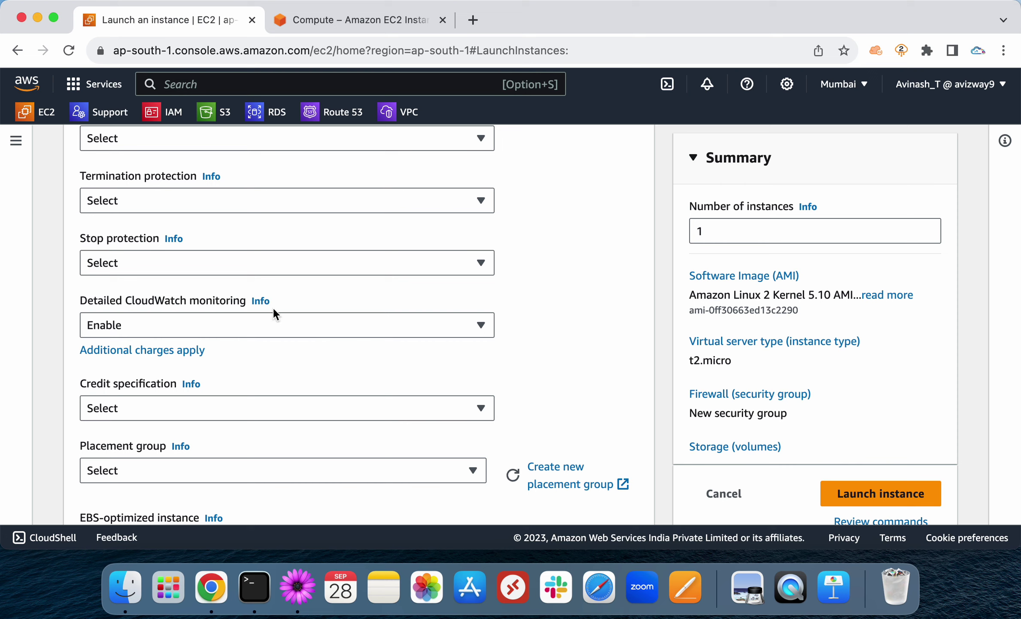
Step: Switch the machine image to the account's own GAMI-AviWebPage AMI and launch the instance
scroll(487, 302, up, 20)
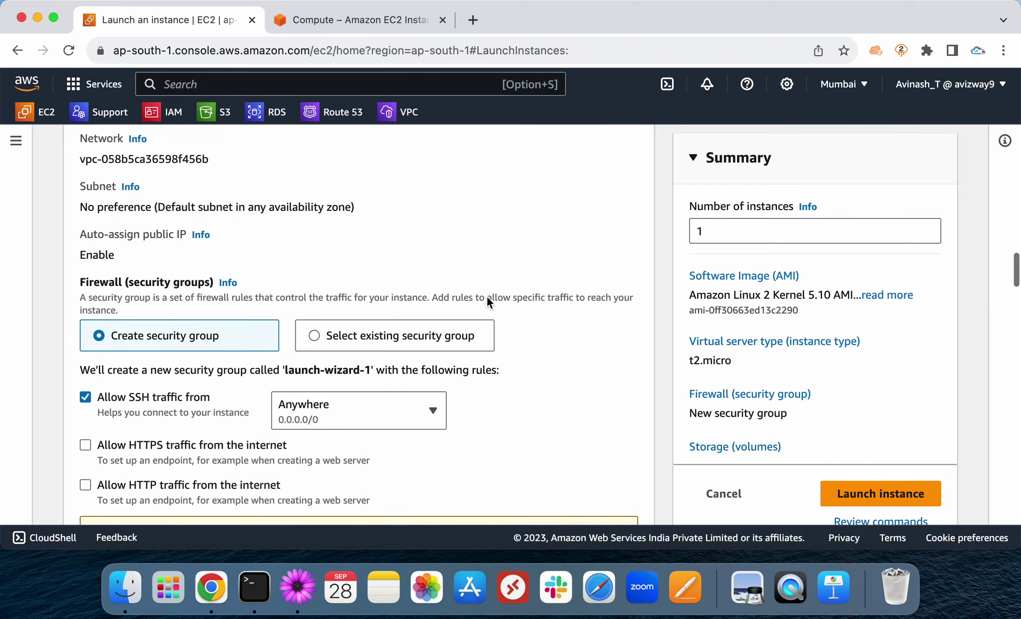
scroll(488, 302, down, 8)
click(193, 241)
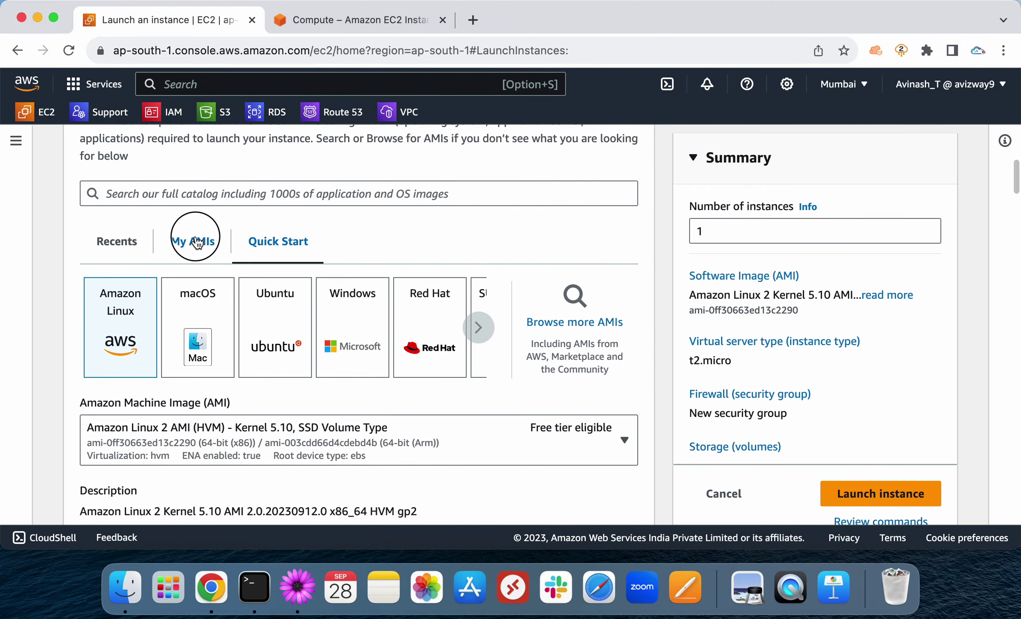
scroll(462, 410, down, 20)
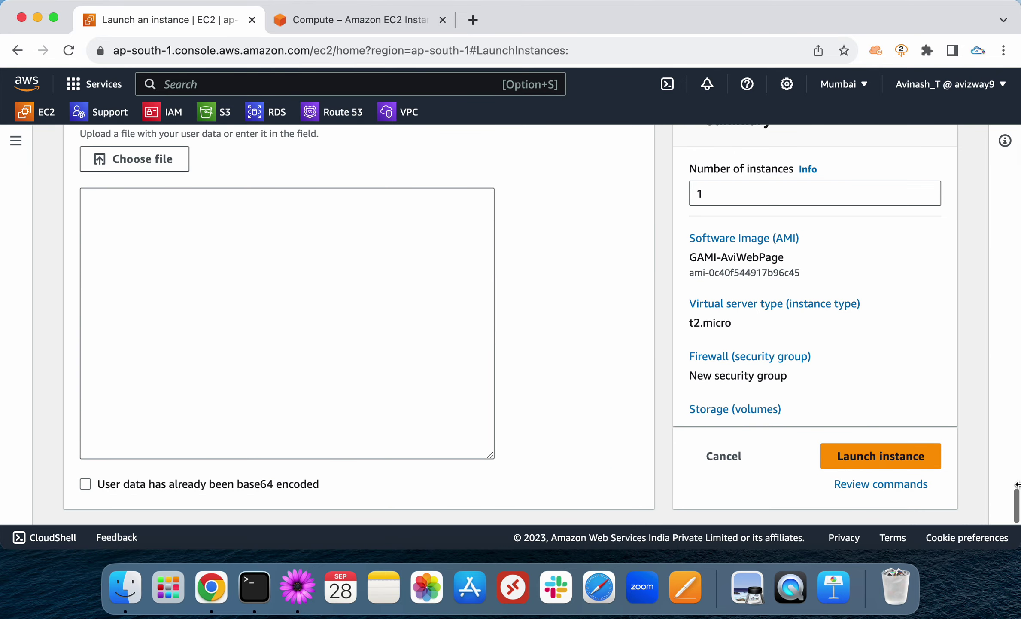
click(879, 451)
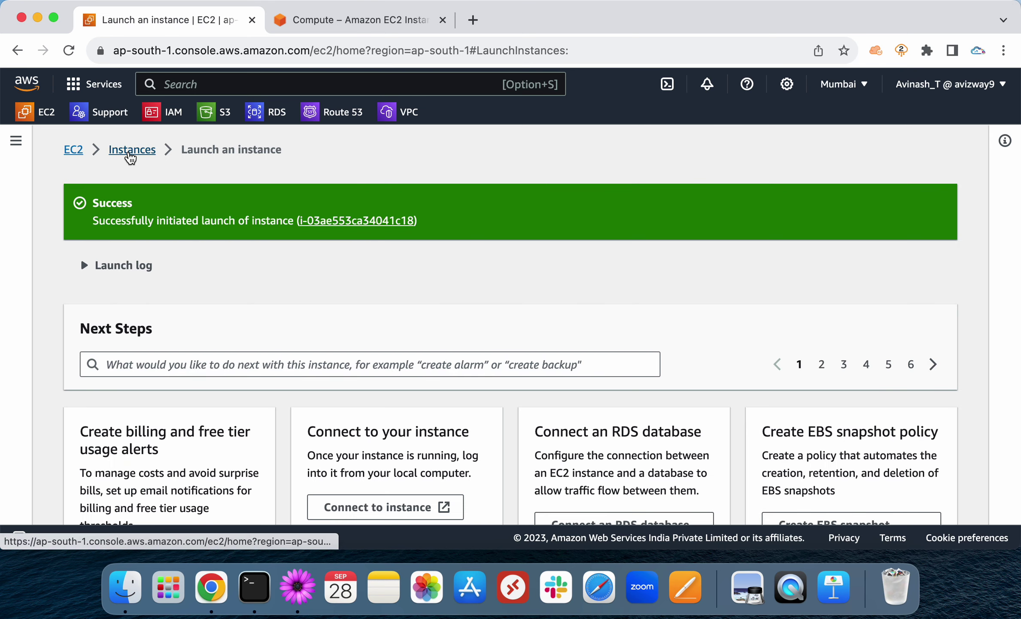
Step: Open the YT-Demo instance's details page from the instance list and show its monitoring graphs
click(131, 158)
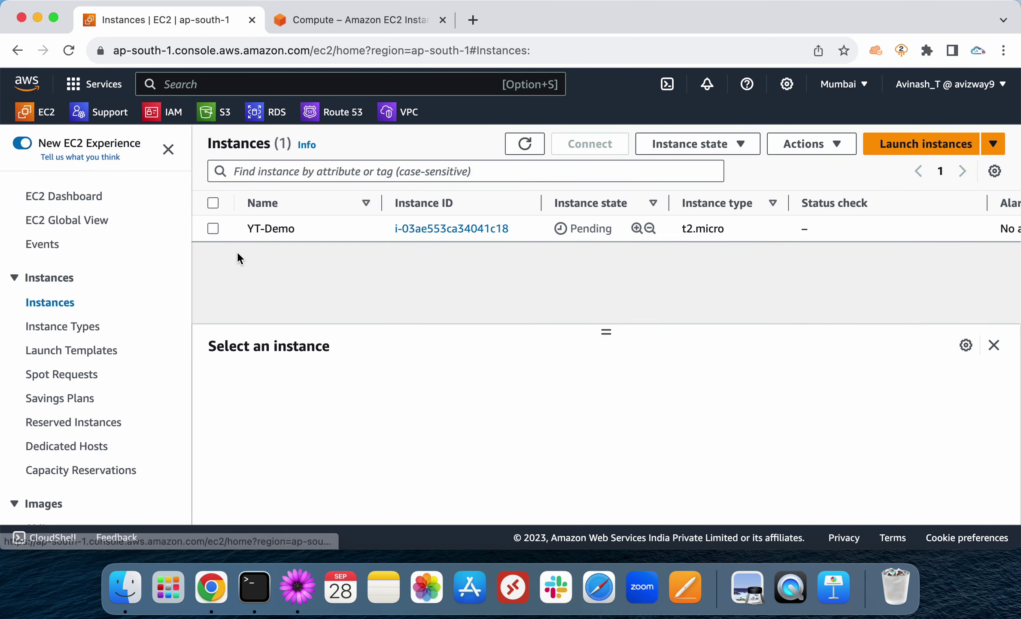
click(418, 228)
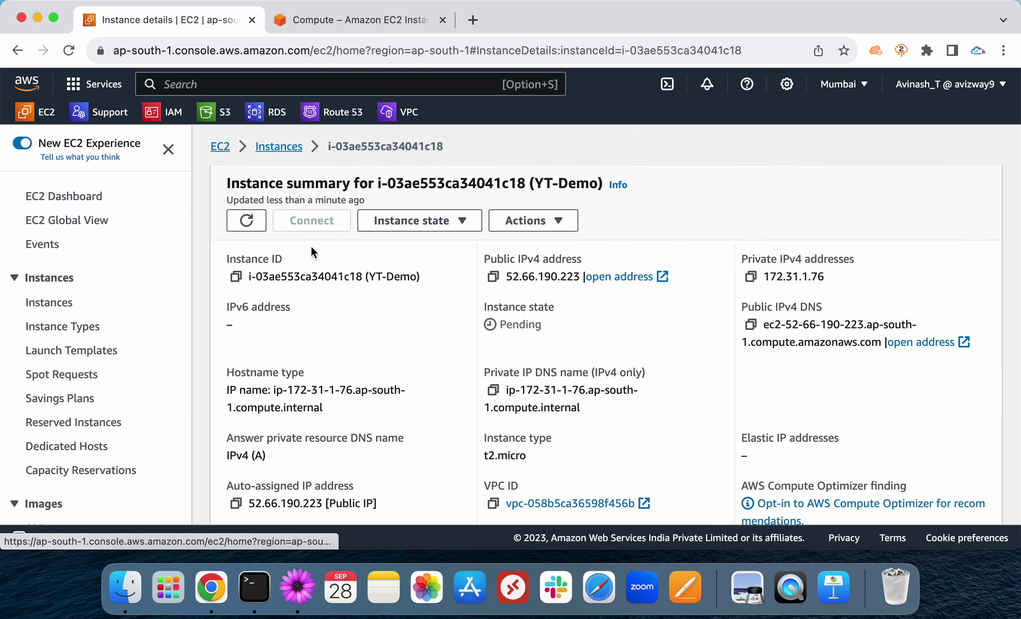
scroll(480, 347, down, 10)
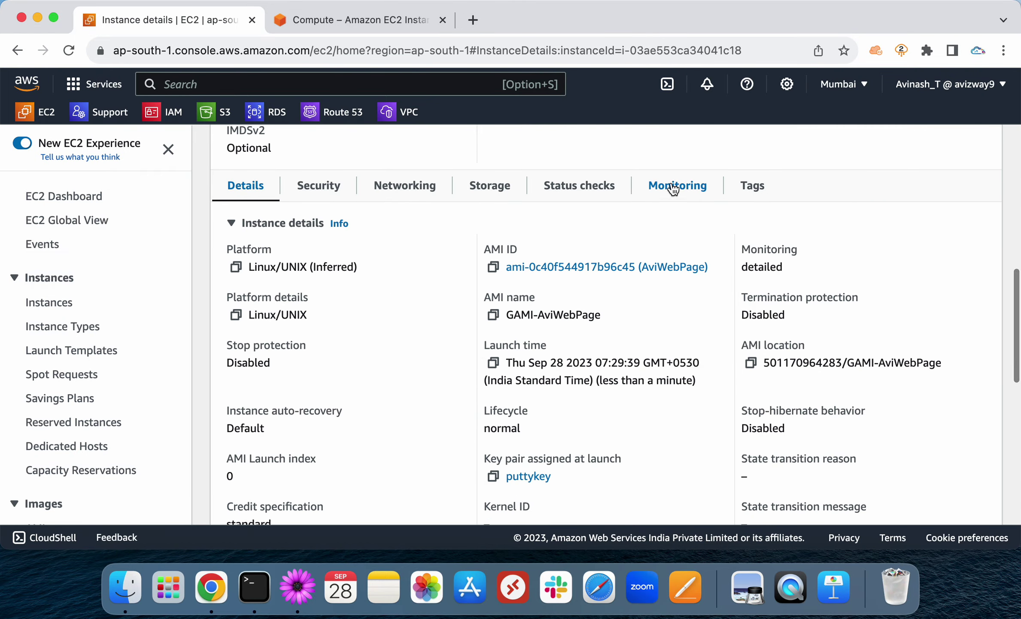
click(669, 186)
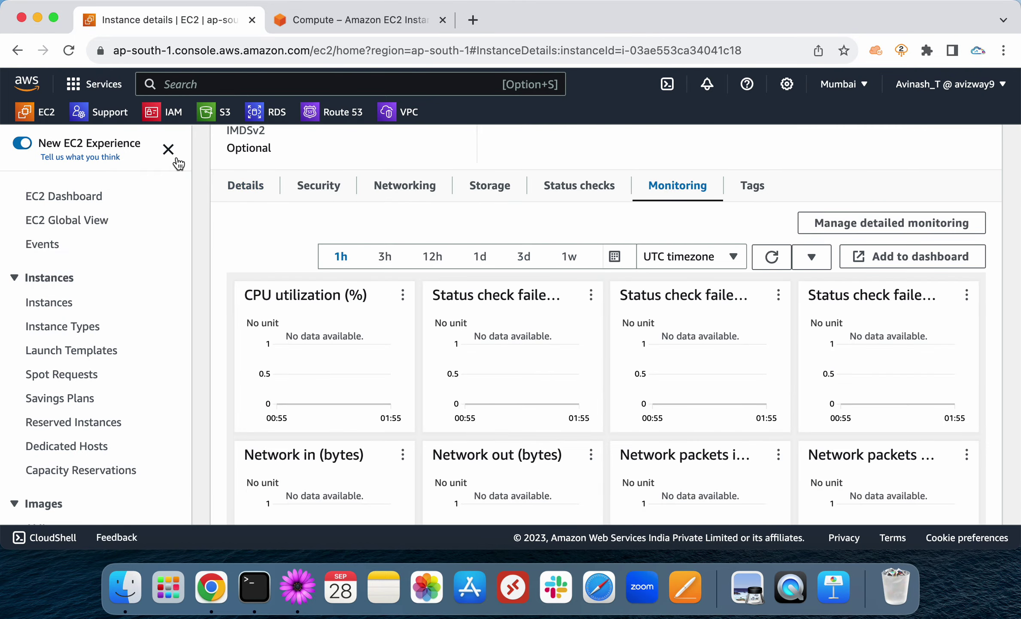
Step: Hide the side navigation, view the CPU utilization graph enlarged and close it again
click(168, 149)
click(263, 254)
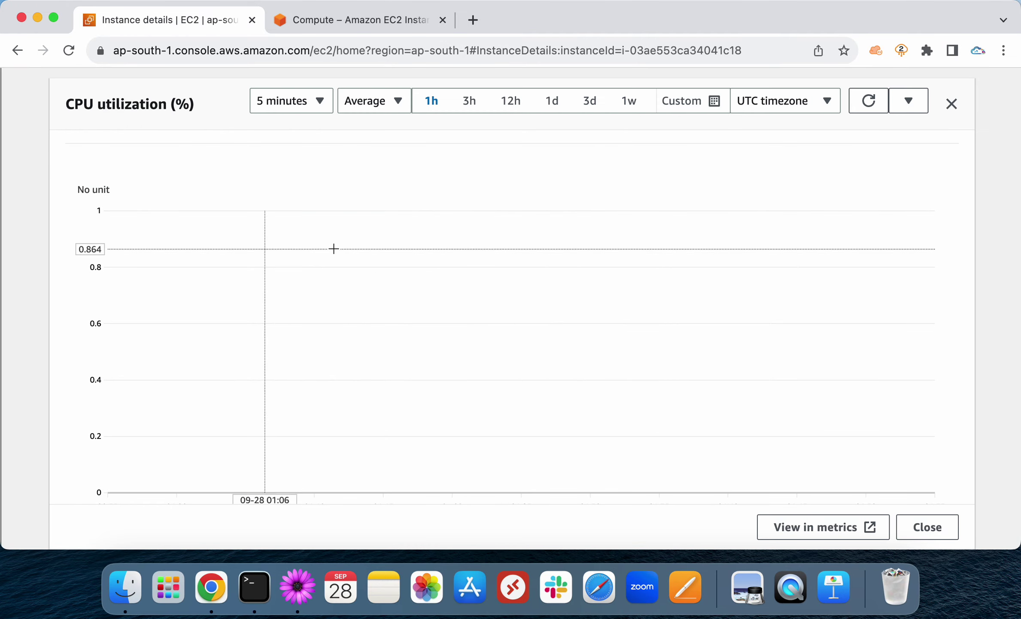
click(950, 101)
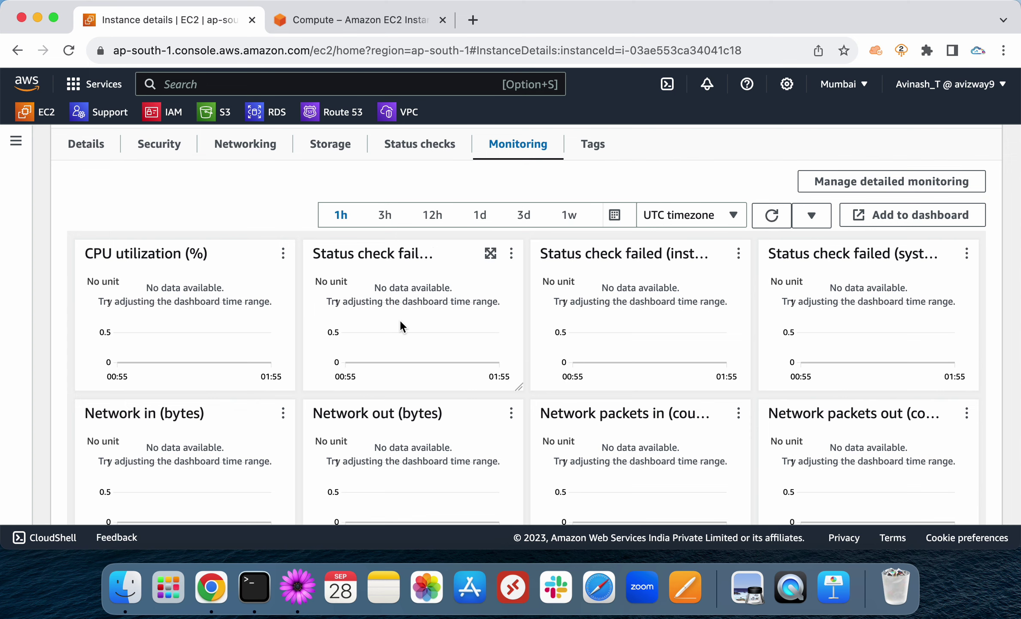
Step: Review the instance's disk, network and CPU credit graphs along with its summary details
scroll(768, 356, down, 7)
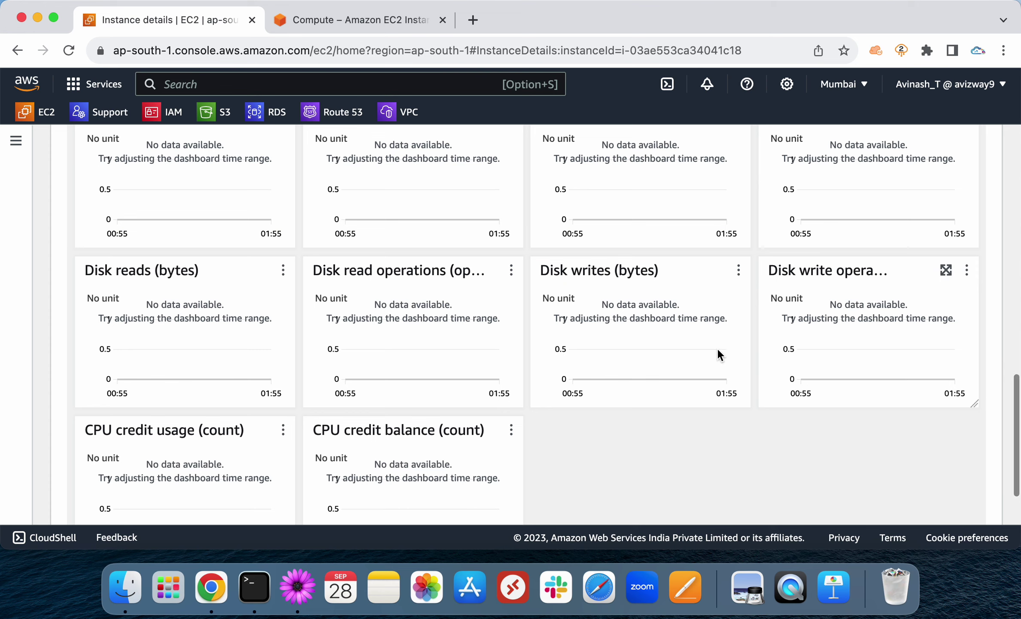
scroll(604, 442, up, 20)
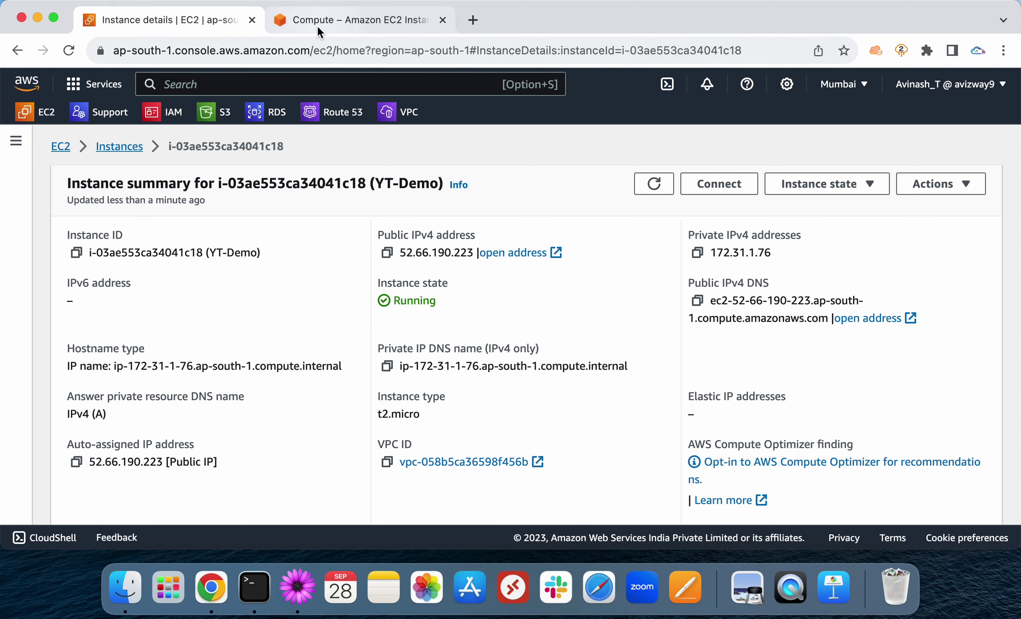
scroll(262, 406, down, 20)
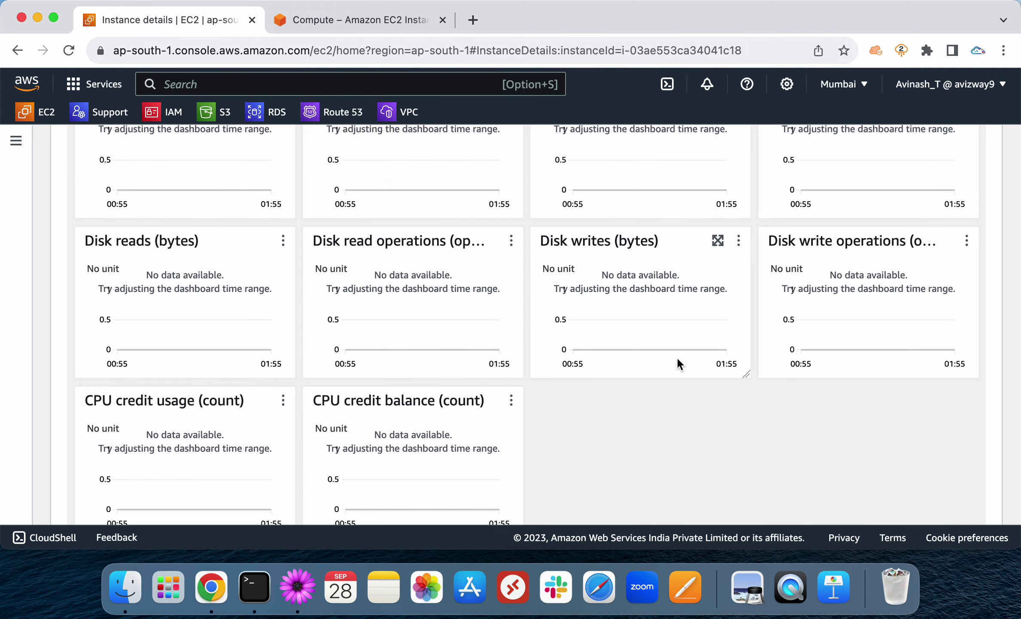
scroll(685, 446, up, 10)
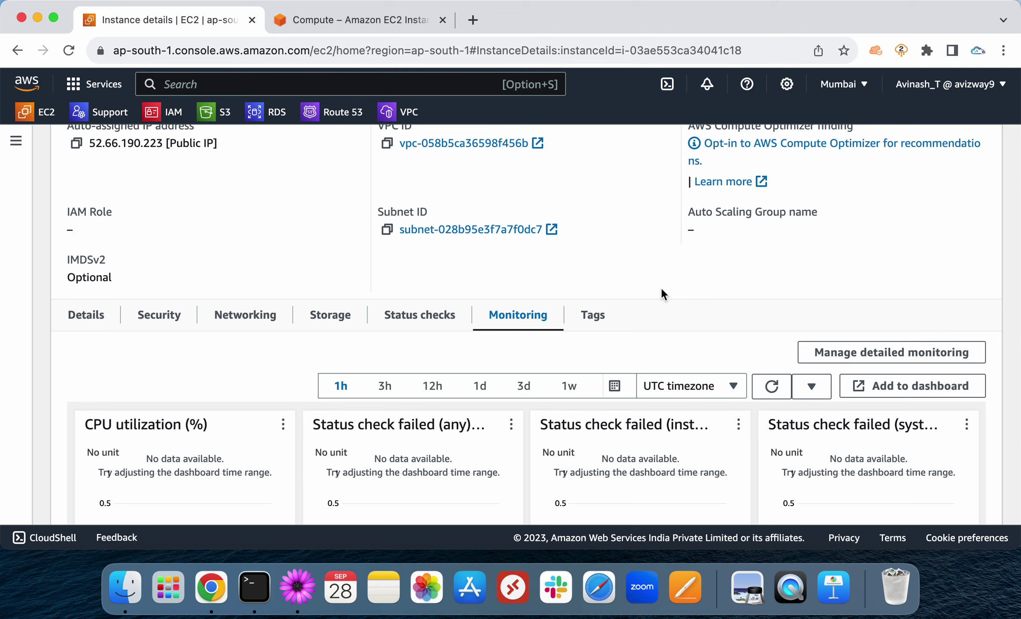
scroll(214, 412, down, 3)
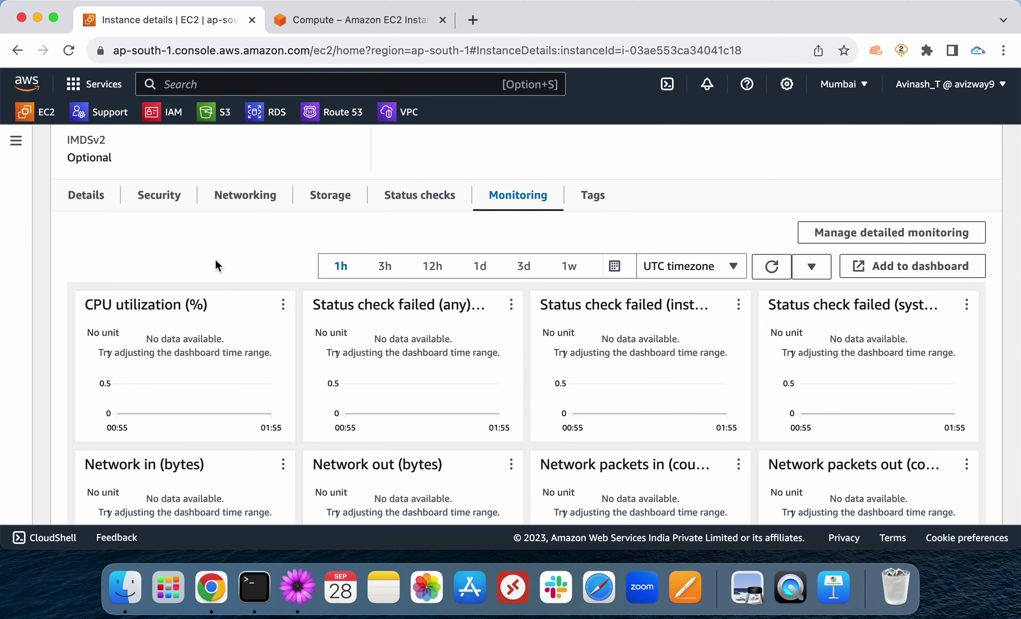
Step: Go back to the EC2 instance types page and review the c7g.xlarge row in the size table
scroll(215, 261, up, 10)
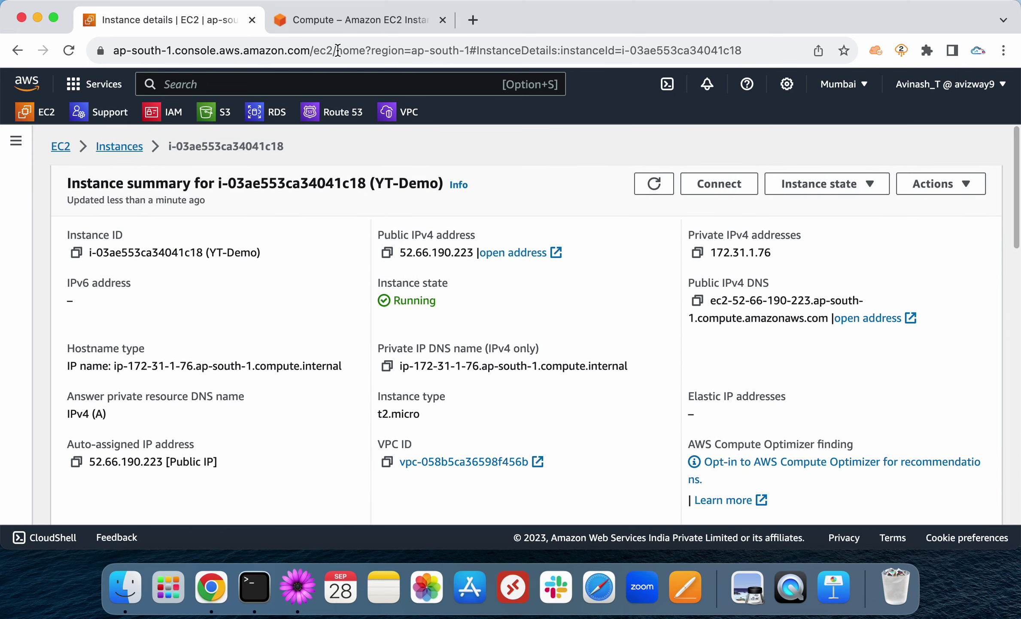
click(357, 20)
drag(434, 397, 592, 413)
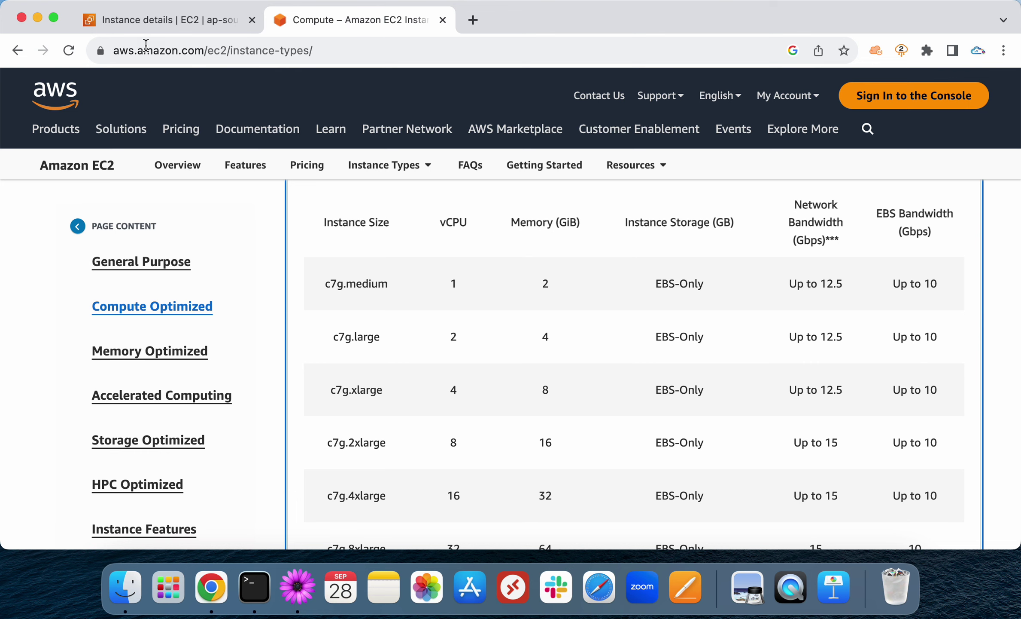
Step: Return to the console's instance list, select YT-Demo and review its security details and inbound rules
click(144, 28)
click(119, 146)
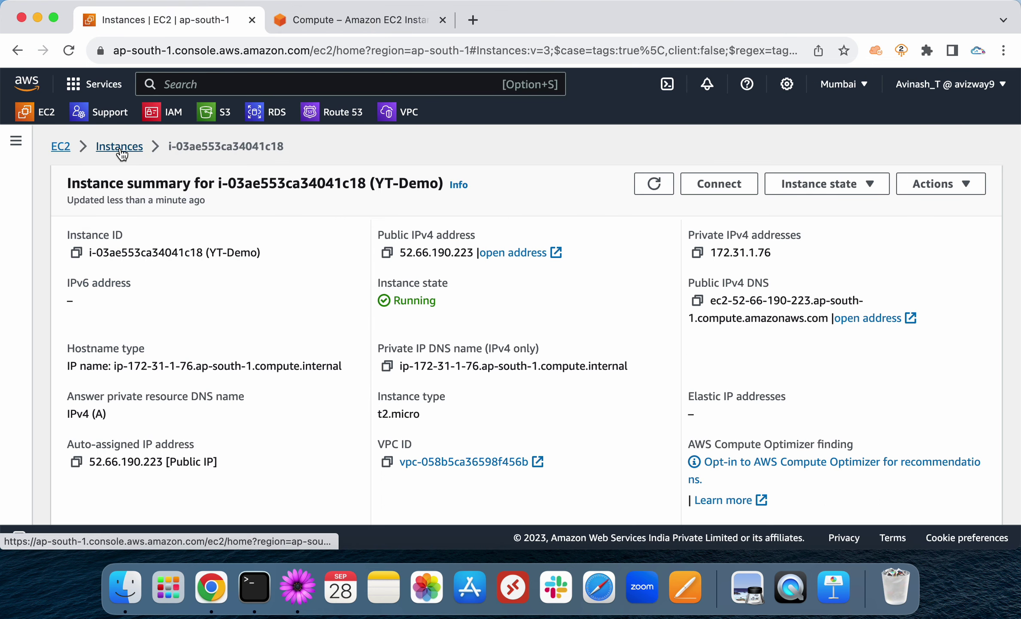
triple_click(113, 224)
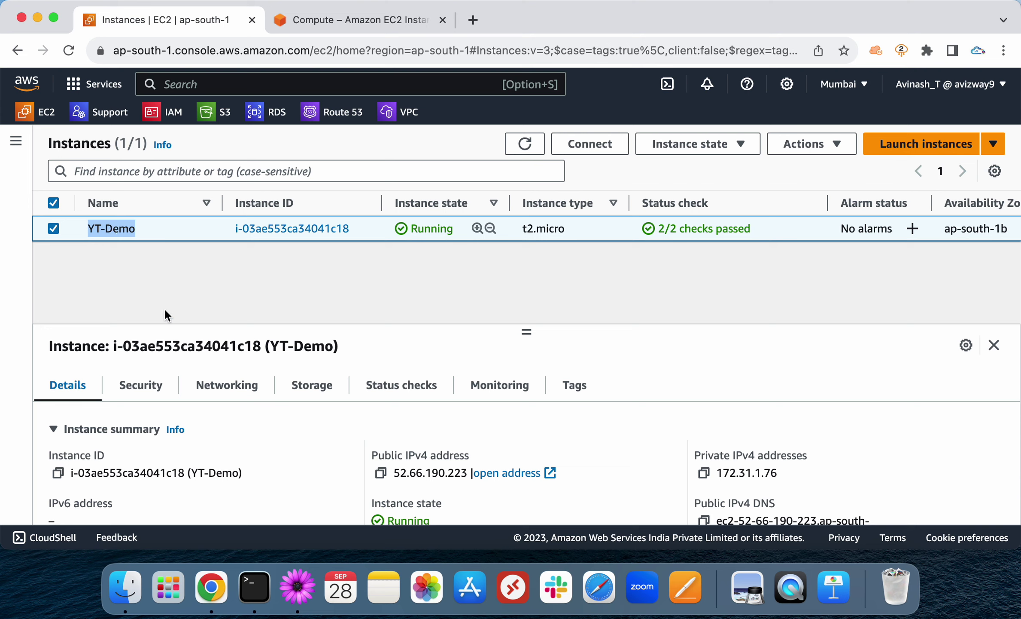
click(141, 383)
scroll(238, 389, down, 5)
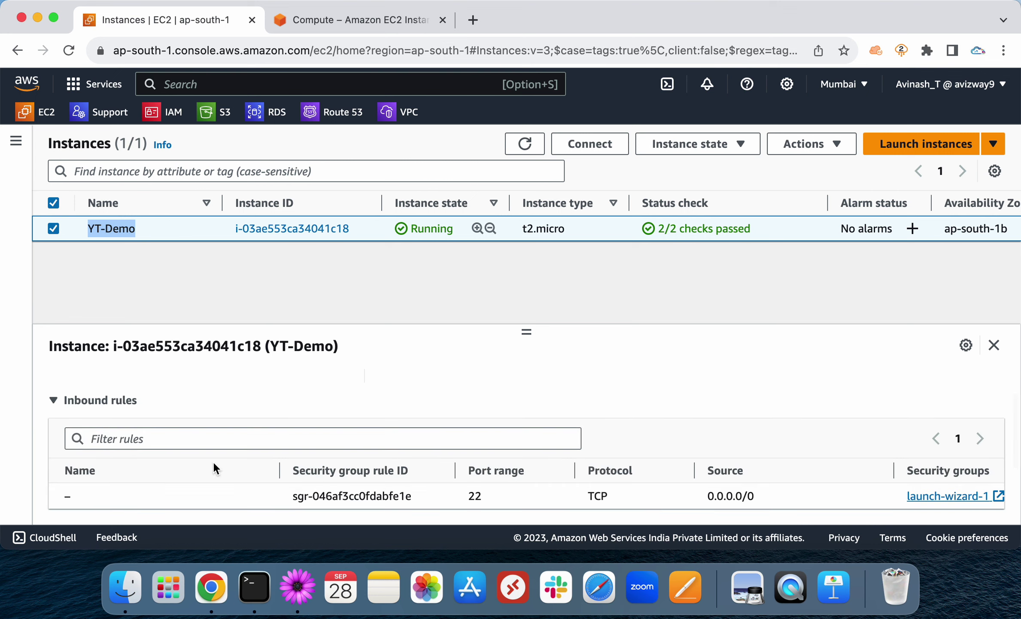
scroll(237, 489, up, 5)
click(281, 459)
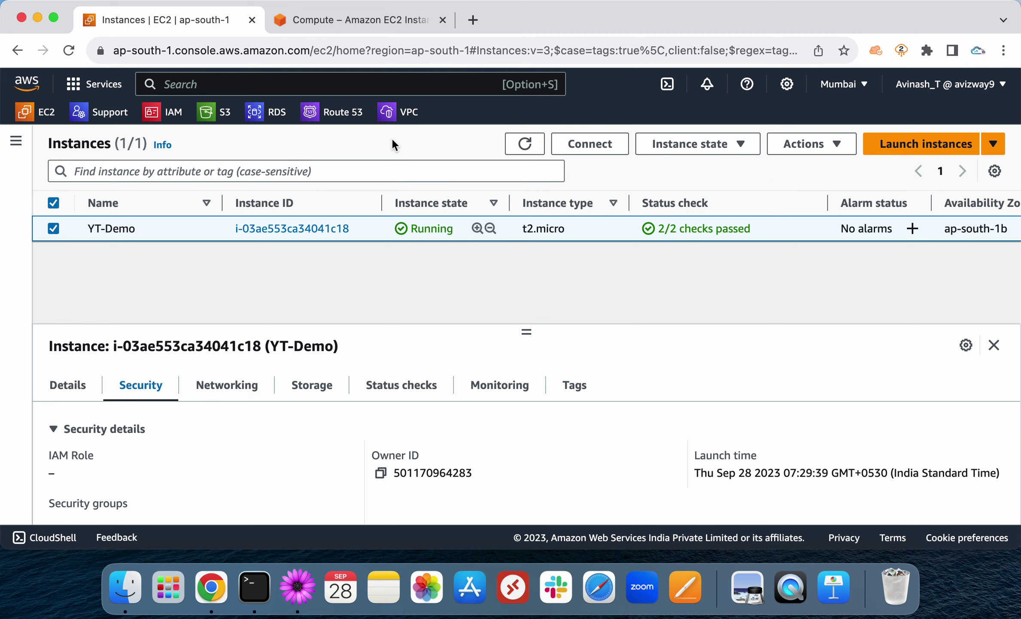
Step: Highlight YT-Demo's instance state and status check values, and view its system and instance status checks
double_click(430, 224)
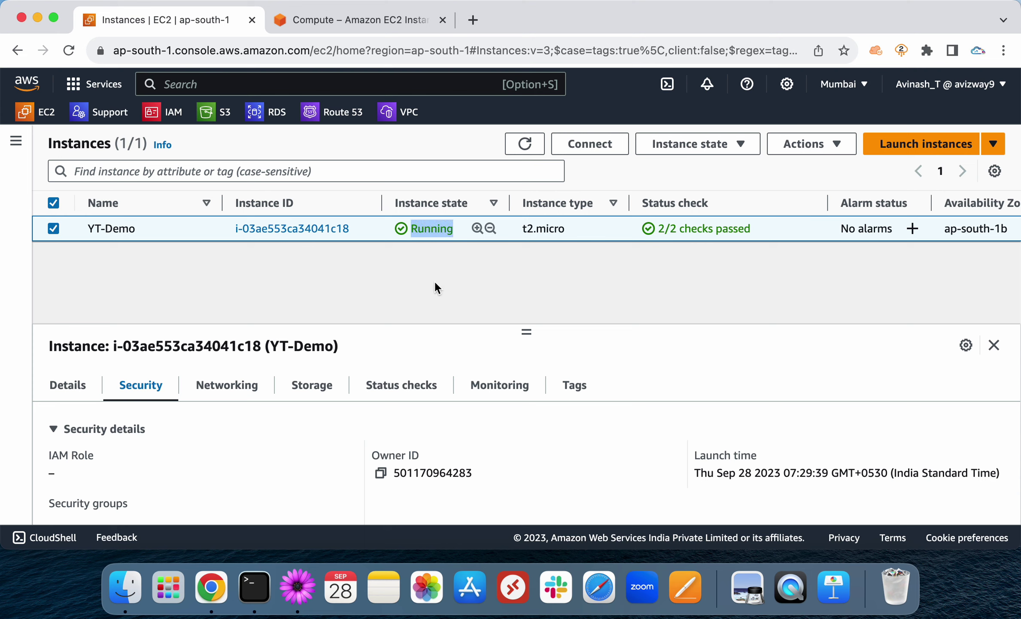
triple_click(682, 228)
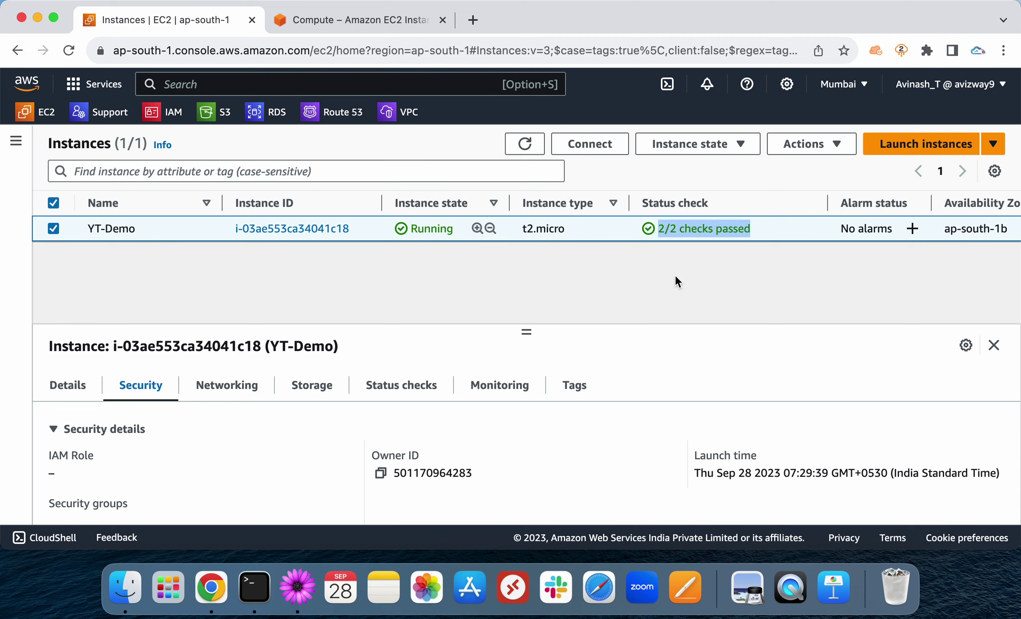
click(411, 384)
scroll(405, 454, down, 2)
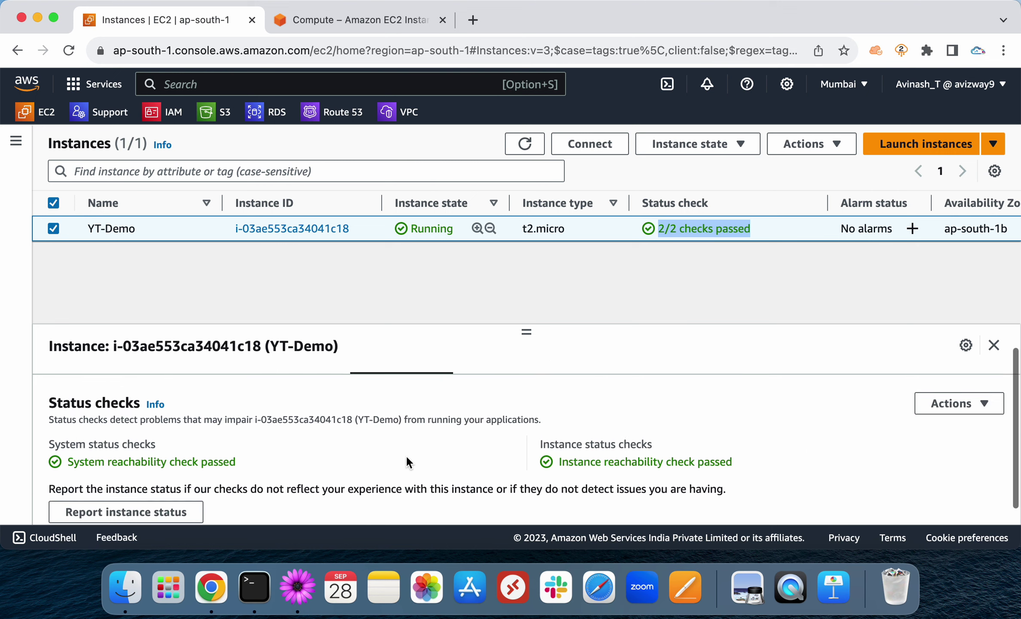
Step: Highlight YT-Demo's system reachability and instance reachability check results in turn
triple_click(212, 437)
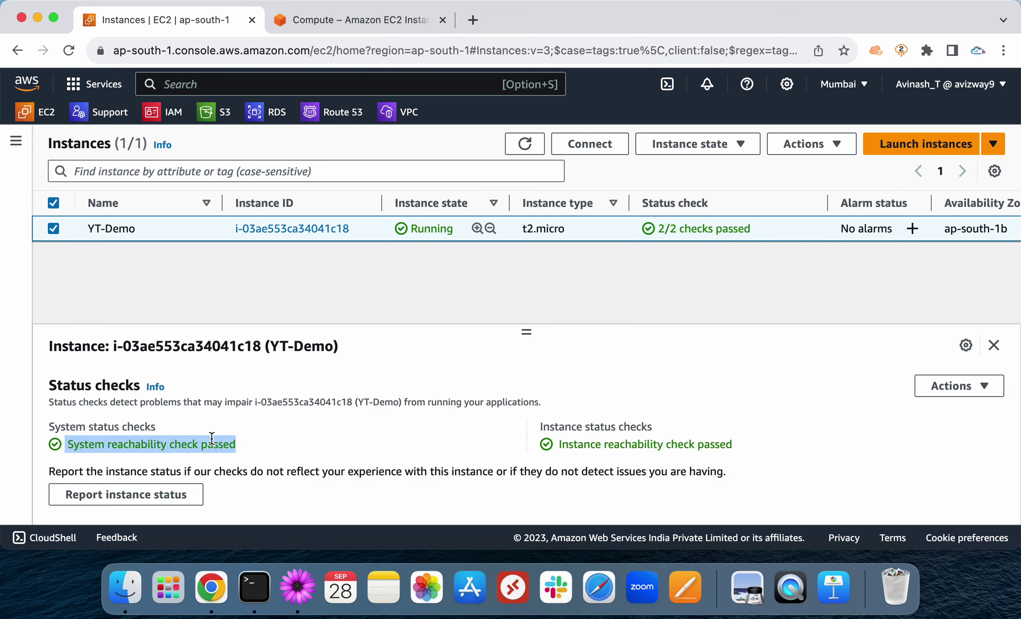
triple_click(617, 448)
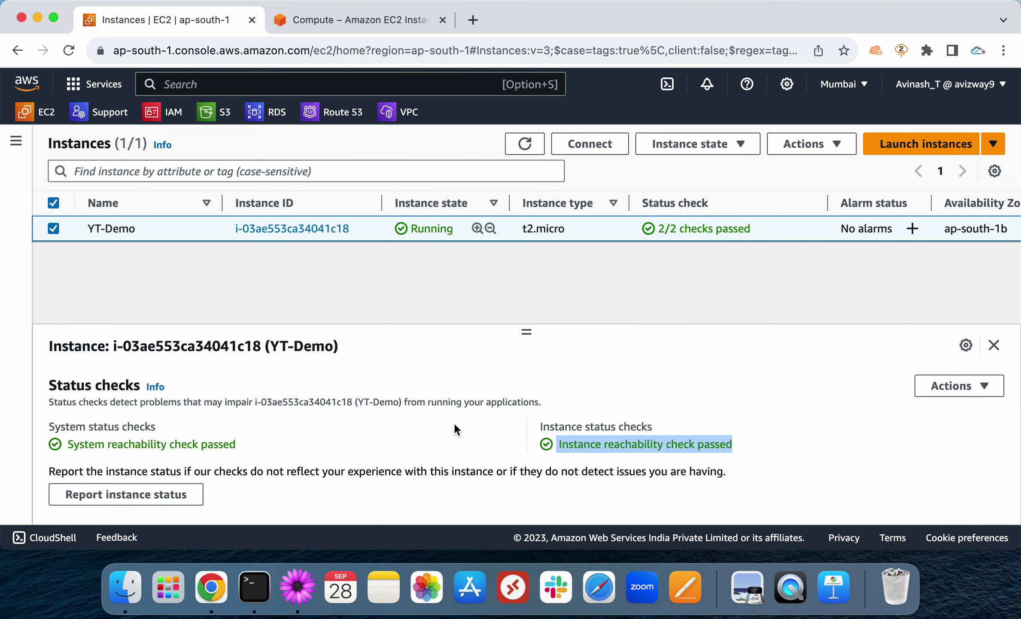
triple_click(159, 443)
click(250, 444)
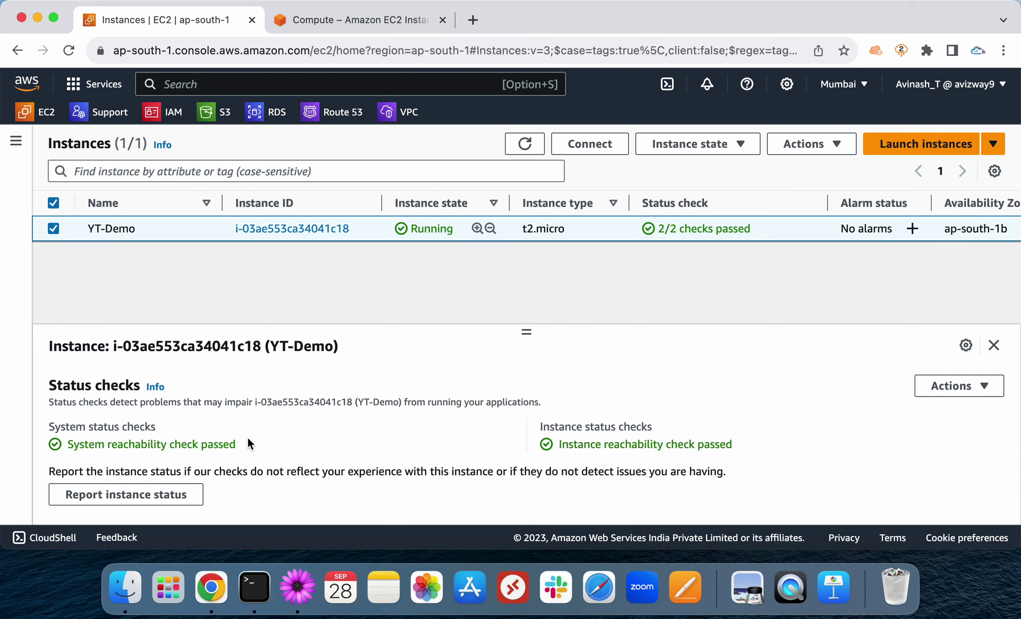
triple_click(581, 443)
click(745, 451)
click(476, 436)
scroll(478, 441, up, 2)
Step: Open the system log of YT-Demo, refresh it and look through the log output
click(797, 145)
mouse_move(820, 317)
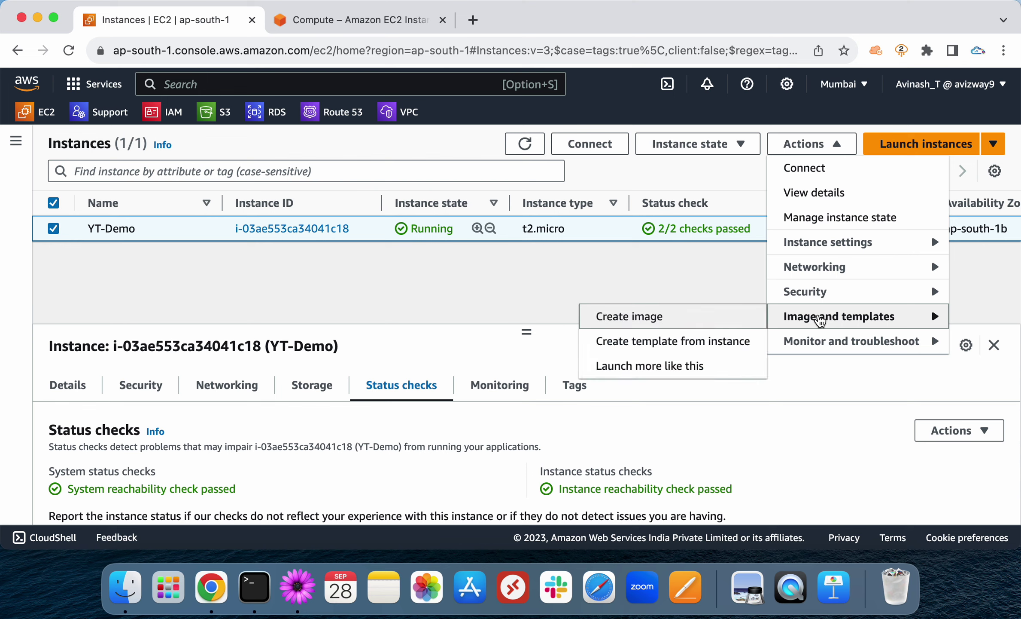
mouse_move(801, 349)
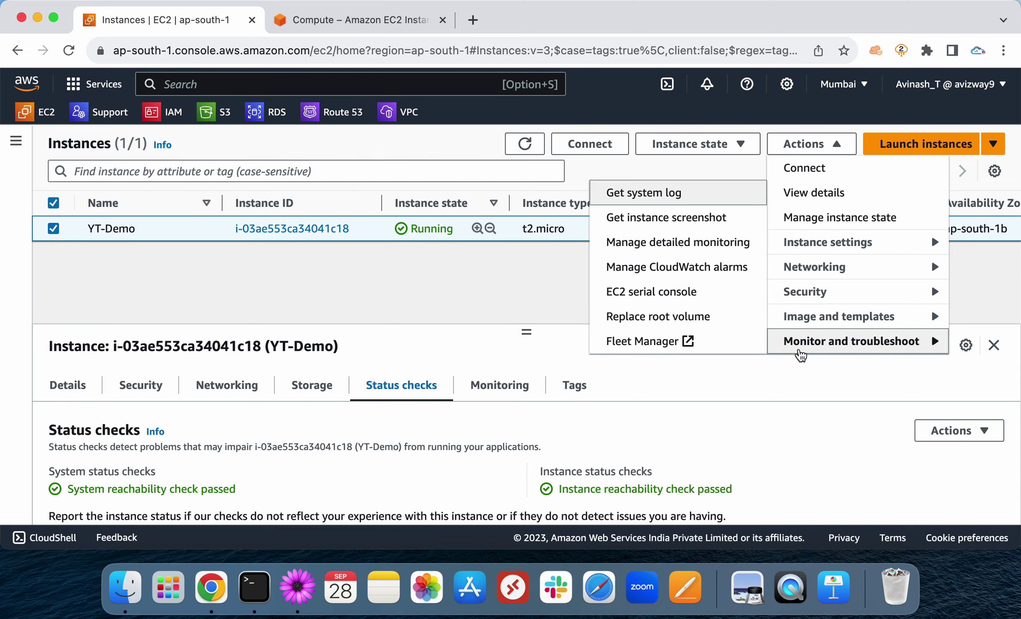
click(610, 193)
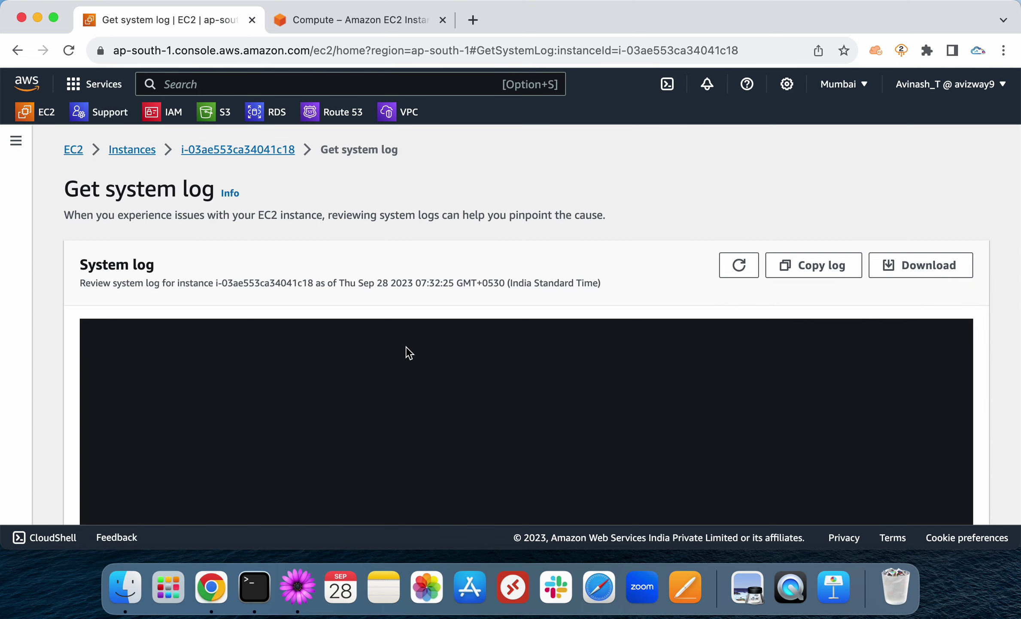
scroll(406, 350, down, 3)
scroll(406, 347, down, 3)
scroll(406, 346, up, 5)
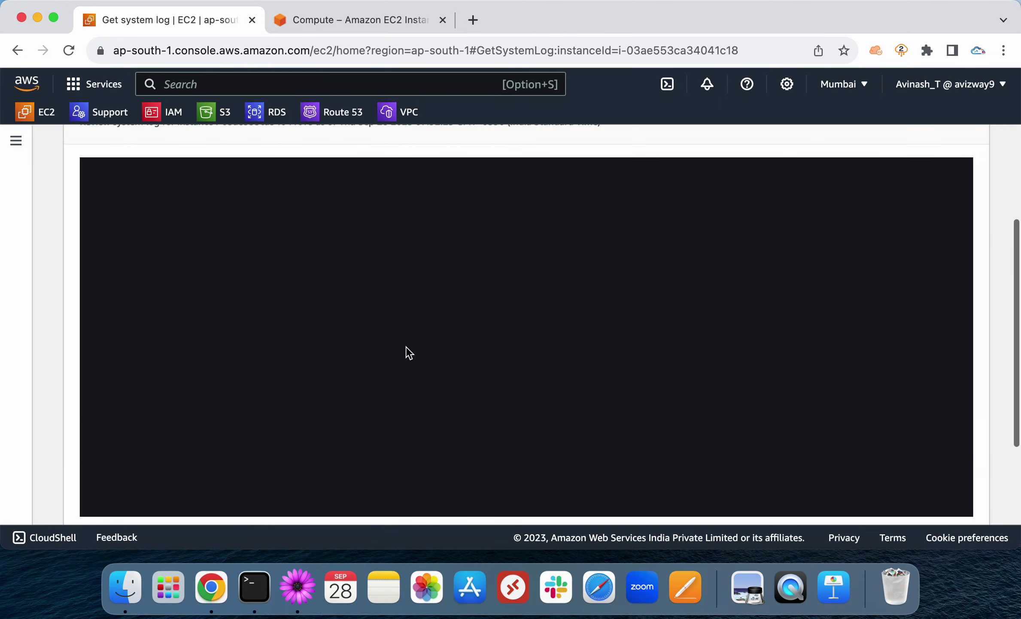
click(735, 208)
scroll(369, 378, up, 2)
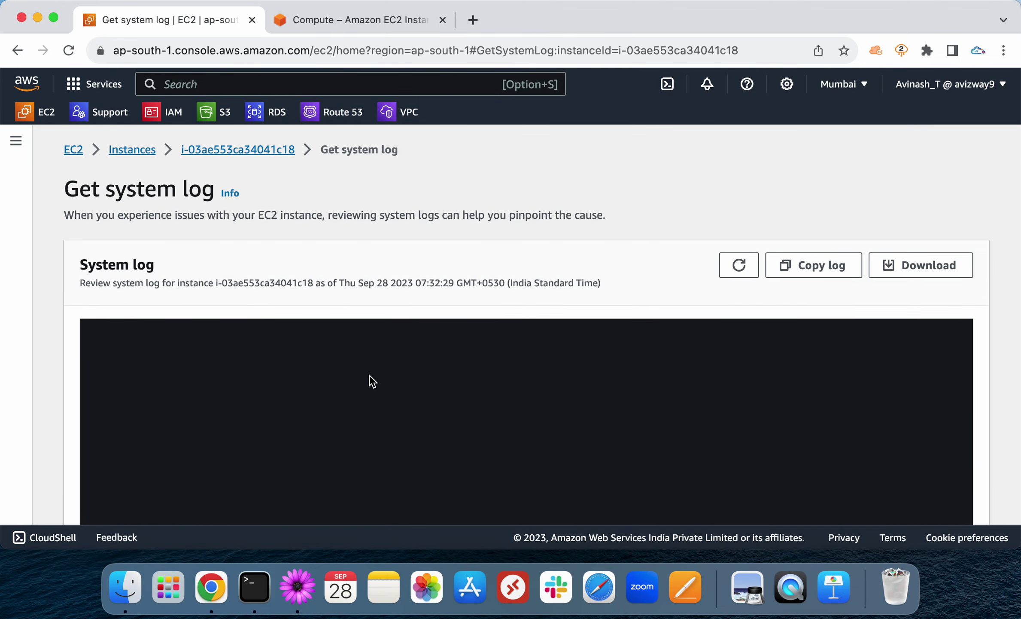
scroll(370, 379, down, 2)
scroll(372, 380, up, 2)
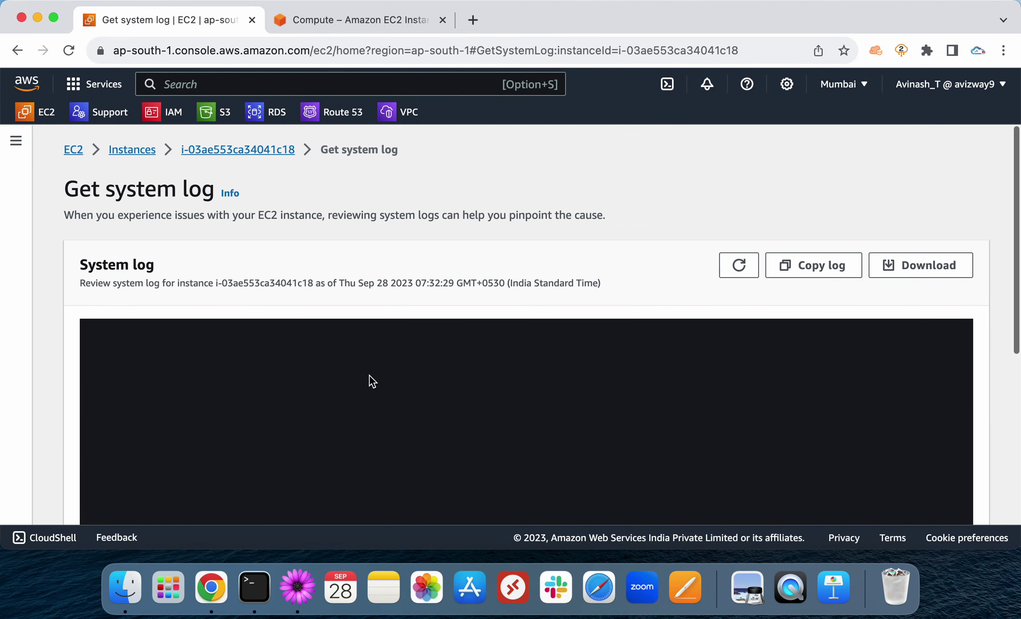
Step: Open YT-Demo's instance page and review its summary, details, and root and block device storage information
click(239, 151)
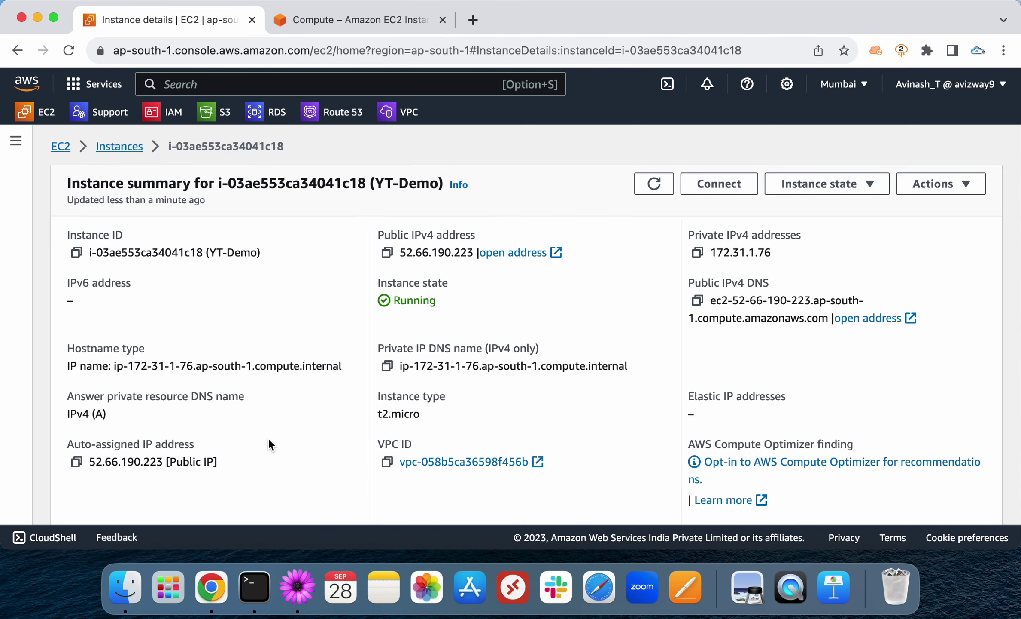
scroll(267, 402, down, 5)
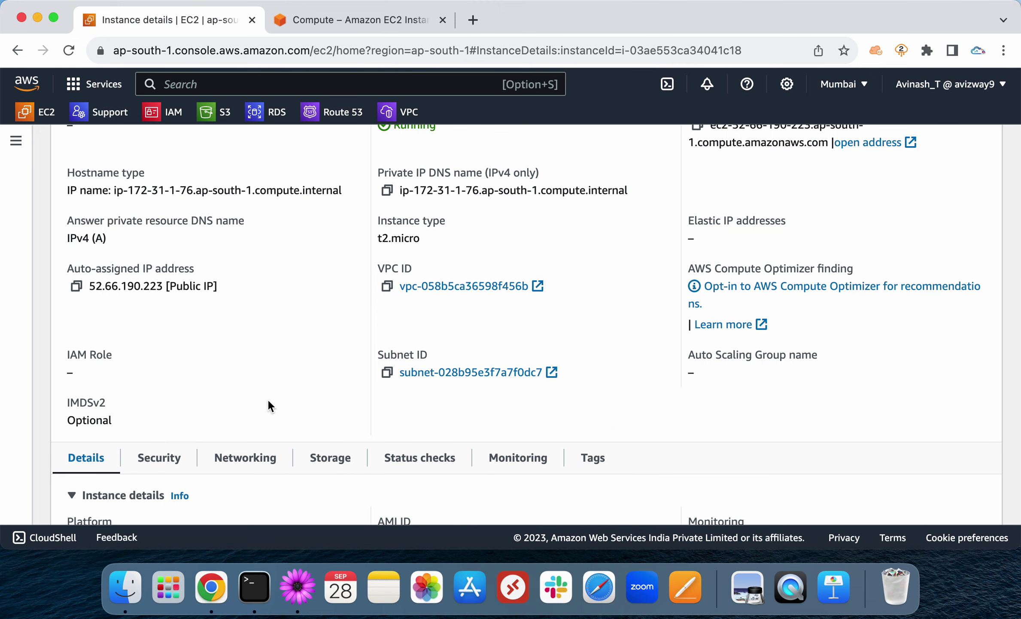
scroll(269, 402, down, 3)
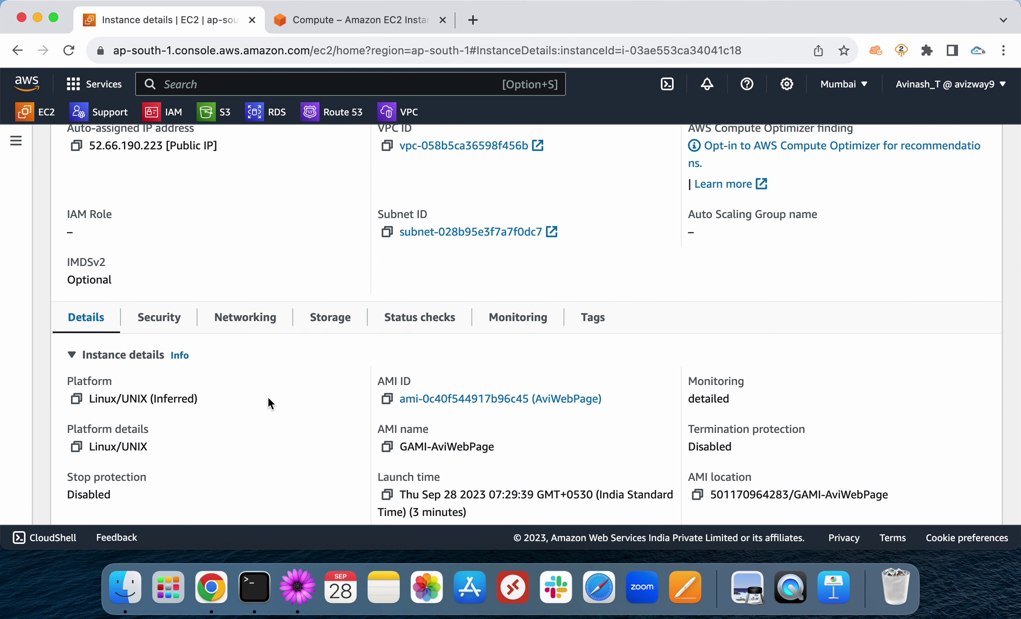
click(331, 322)
scroll(334, 416, down, 1)
scroll(334, 421, down, 4)
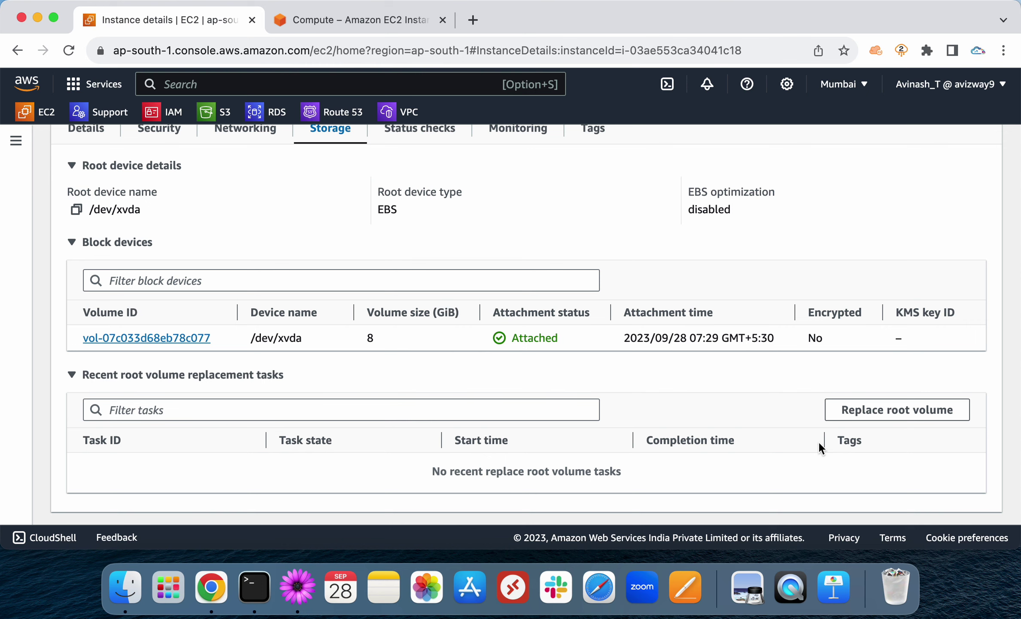
Step: Try out the root volume replacement form with the Snapshot option, image ami-0c40f544917b96c45 and deletion of the replaced volume, and cancel it
click(895, 409)
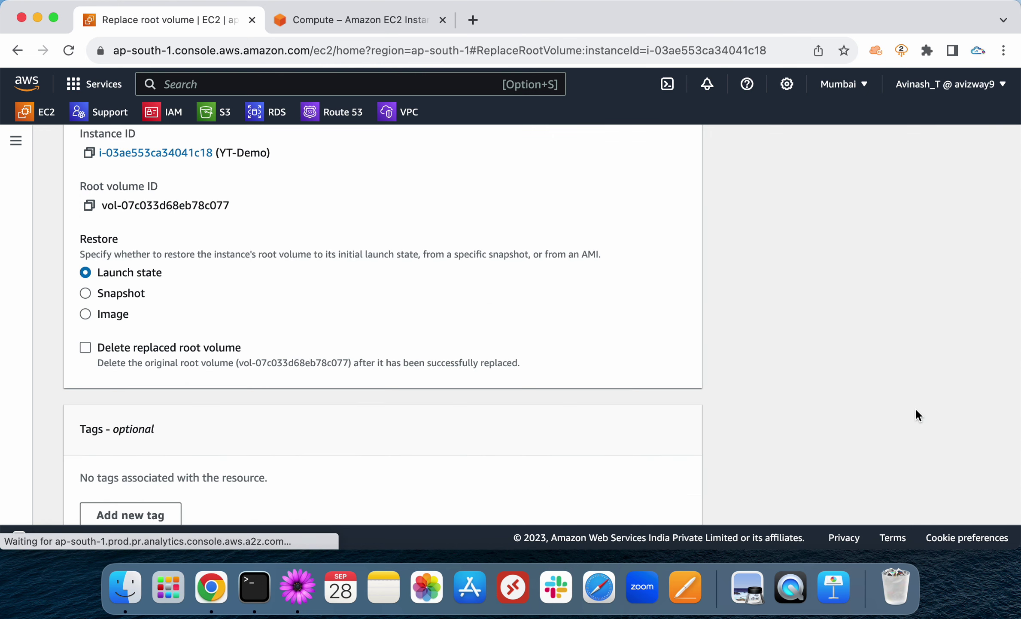
click(129, 296)
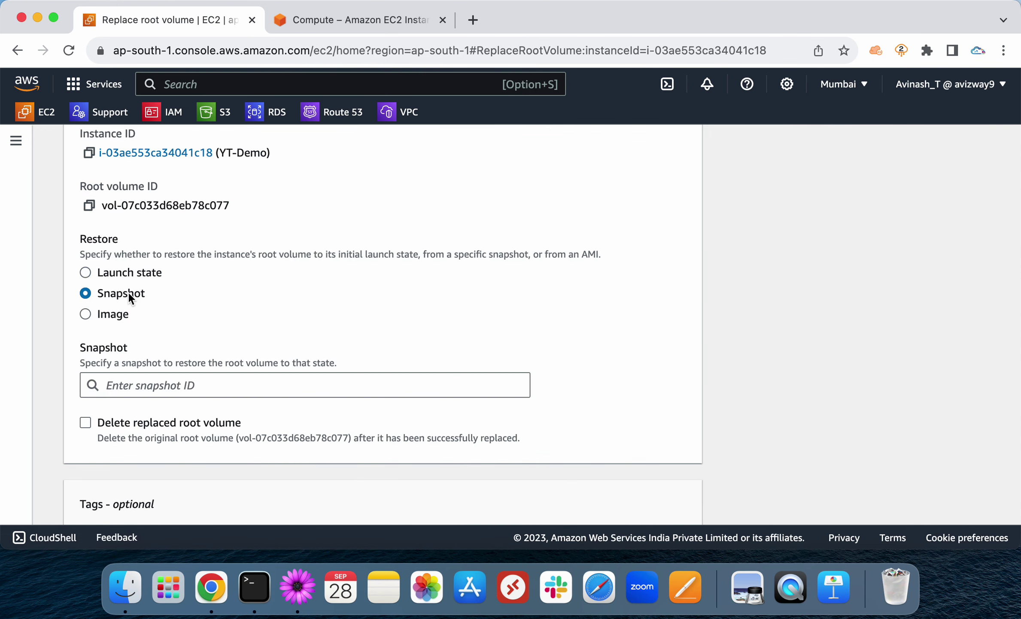
click(119, 311)
click(175, 385)
click(175, 406)
scroll(266, 425, down, 3)
click(153, 278)
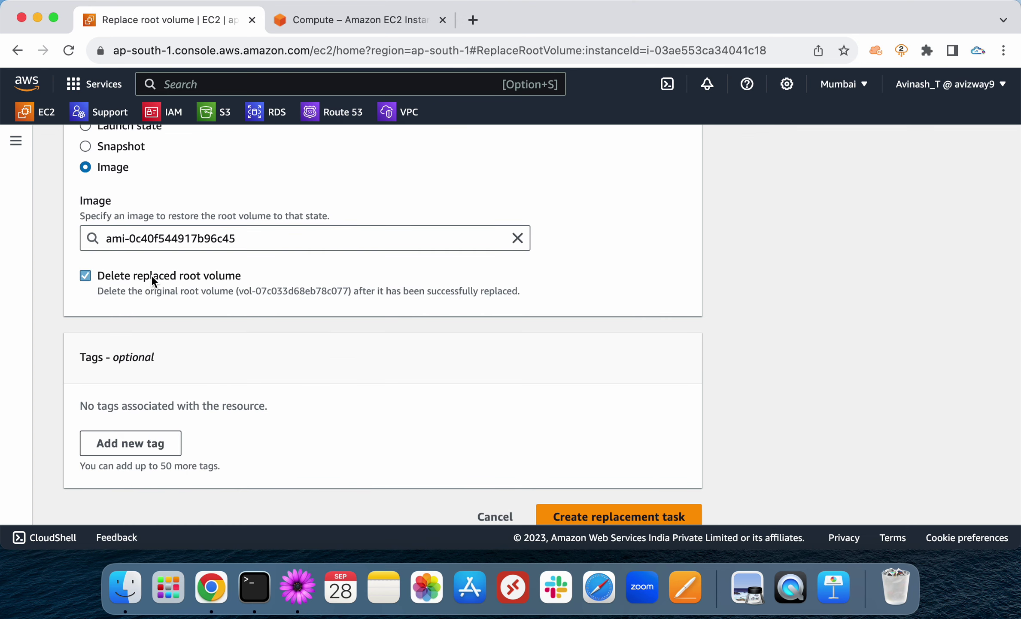
click(214, 279)
scroll(533, 428, down, 1)
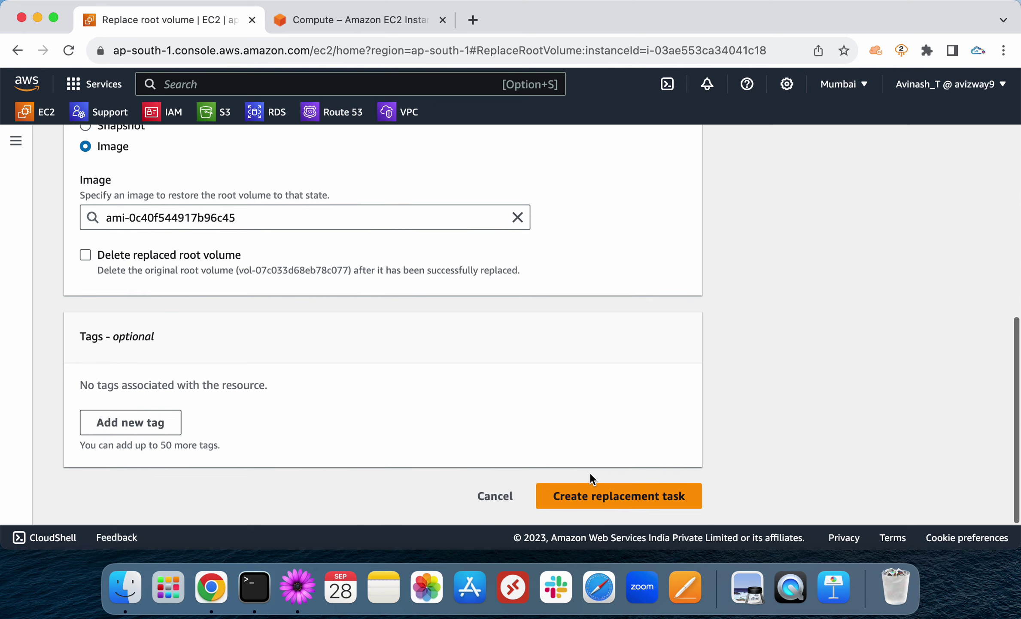
click(496, 495)
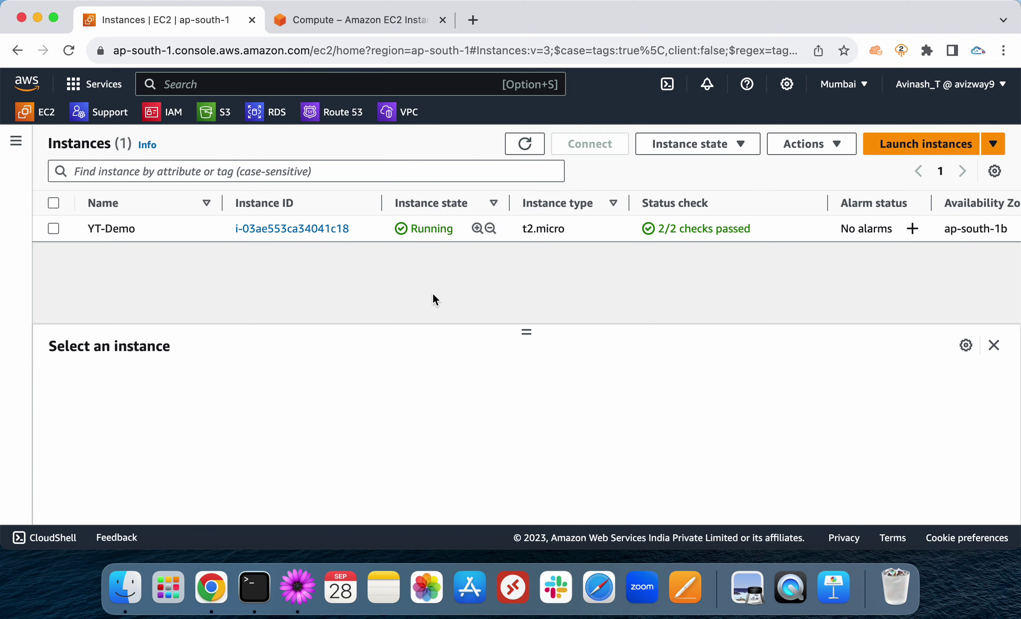
Step: Select YT-Demo in the instance list, copy its public IPv4 address and switch to Terminal
click(109, 226)
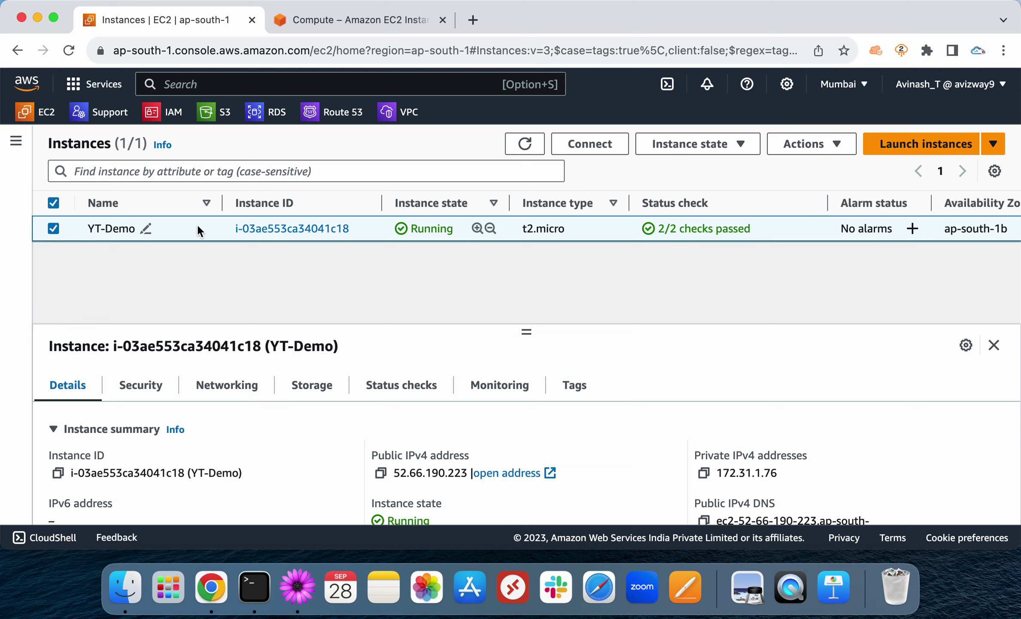
click(381, 472)
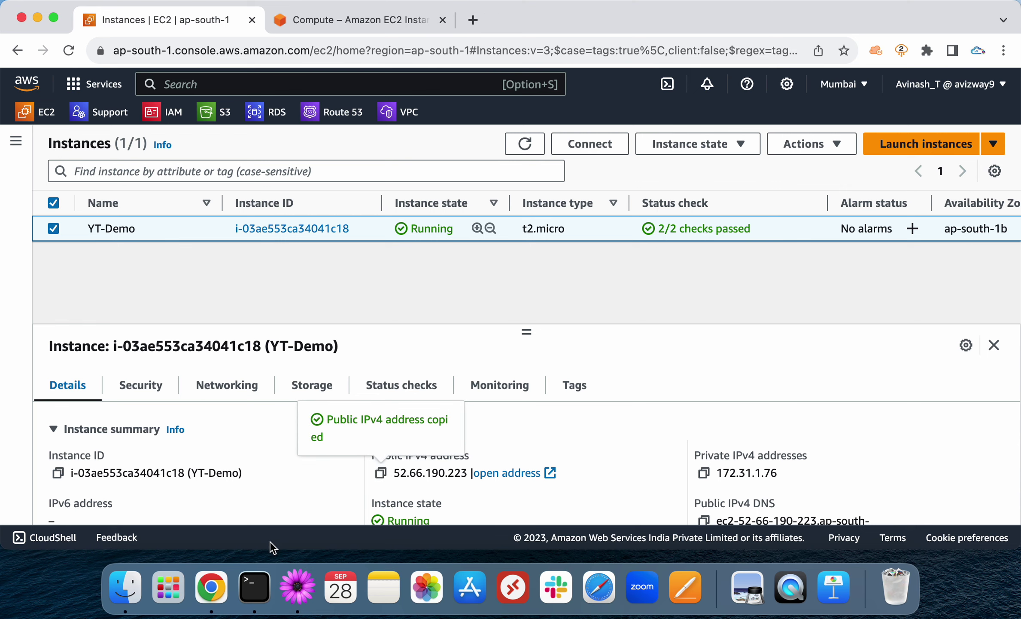
click(255, 585)
Step: Write the command "telnet 52.66.190.223 22" using the copied address and clear it without running it
text(telnet)
click(429, 190)
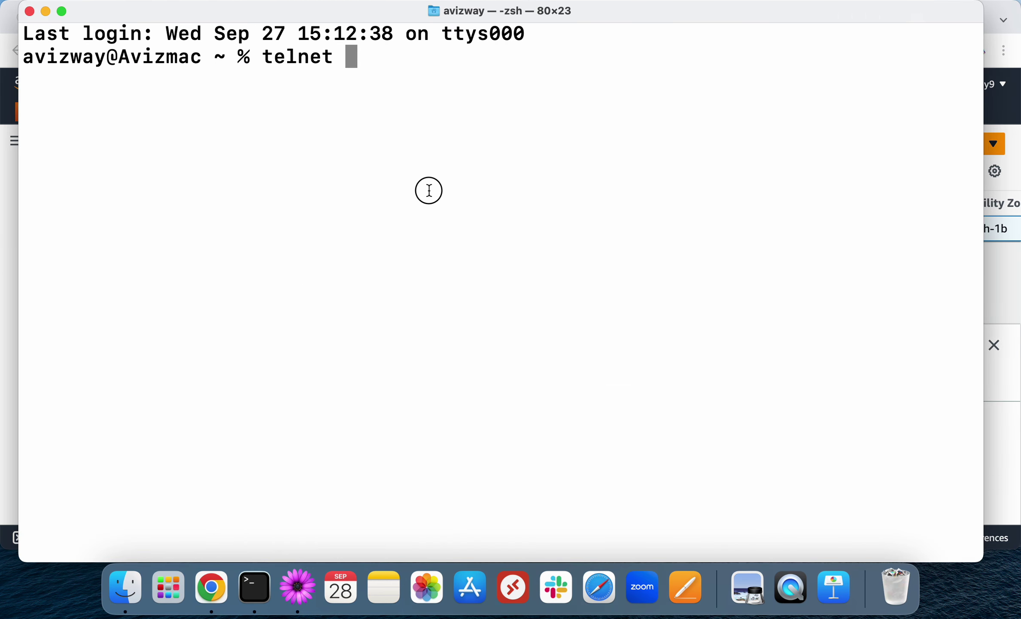
right_click(452, 143)
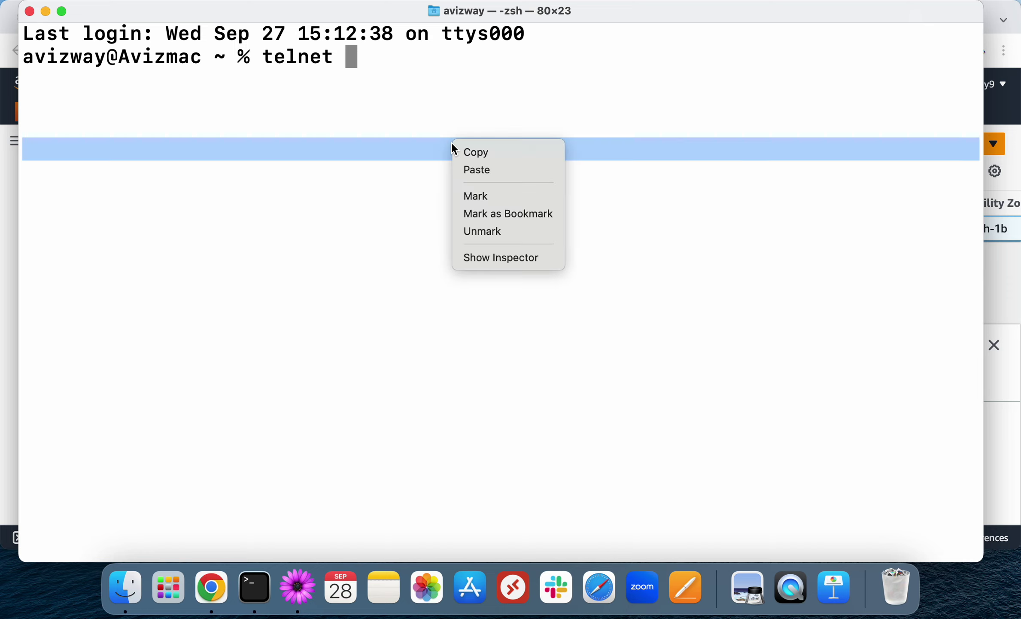
click(470, 172)
text(223 22)
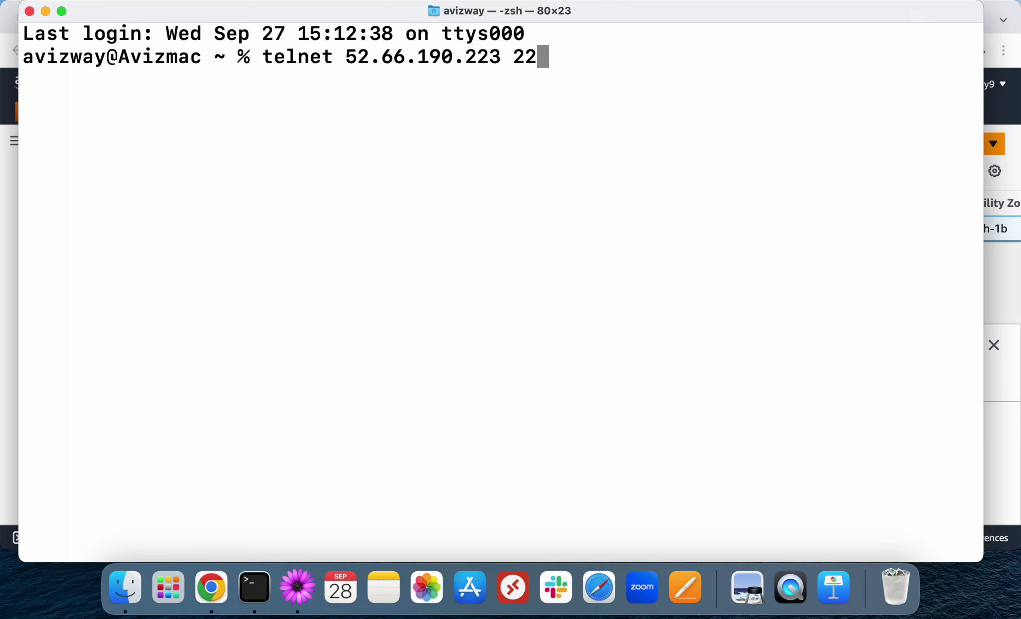
key(BackSpace)
key(BackSpace)
key(BackSpace)
key(BackSpace)
key(BackSpace)
key(BackSpace)
key(BackSpace)
key(BackSpace)
key(BackSpace)
key(BackSpace)
key(BackSpace)
key(BackSpace)
key(BackSpace)
key(BackSpace)
key(BackSpace)
key(BackSpace)
key(BackSpace)
key(BackSpace)
key(BackSpace)
key(BackSpace)
key(BackSpace)
key(BackSpace)
key(BackSpace)
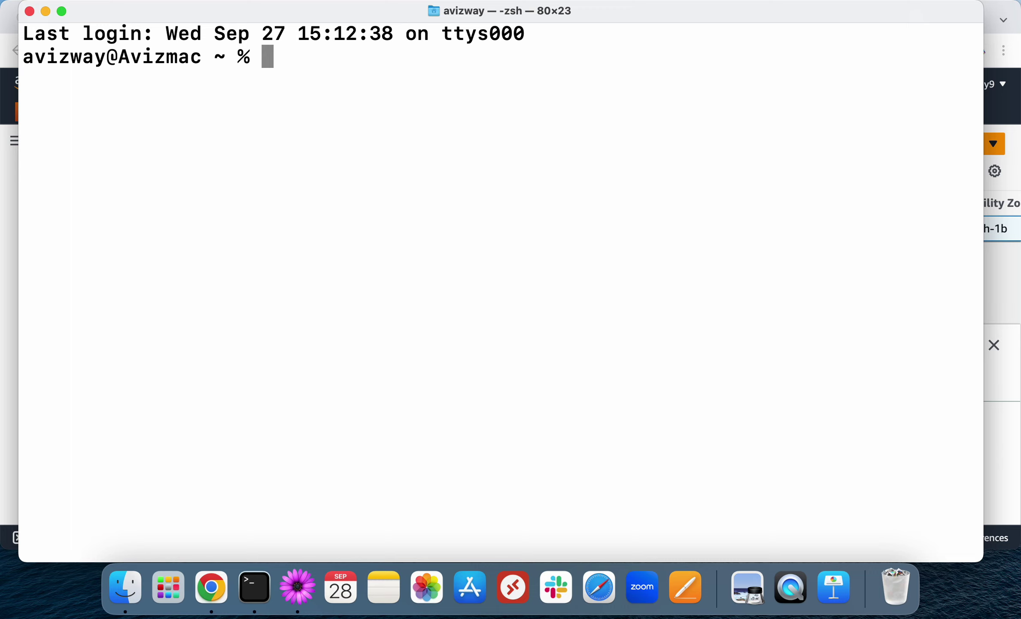
Step: Ping the instance's public address 52.66.190.223 and stop the ping
text(ping)
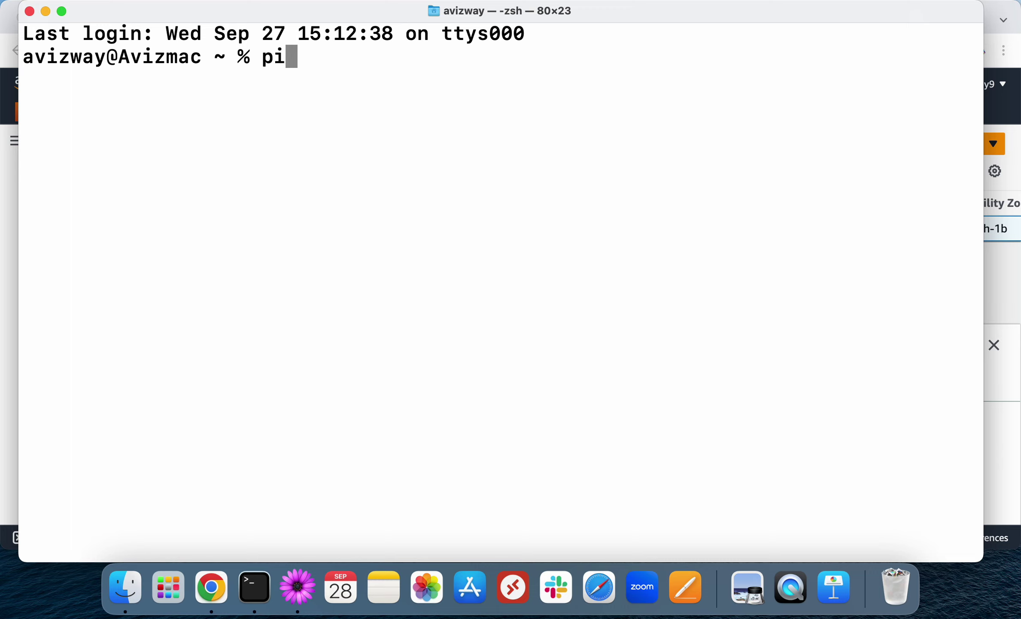
right_click(456, 98)
click(482, 123)
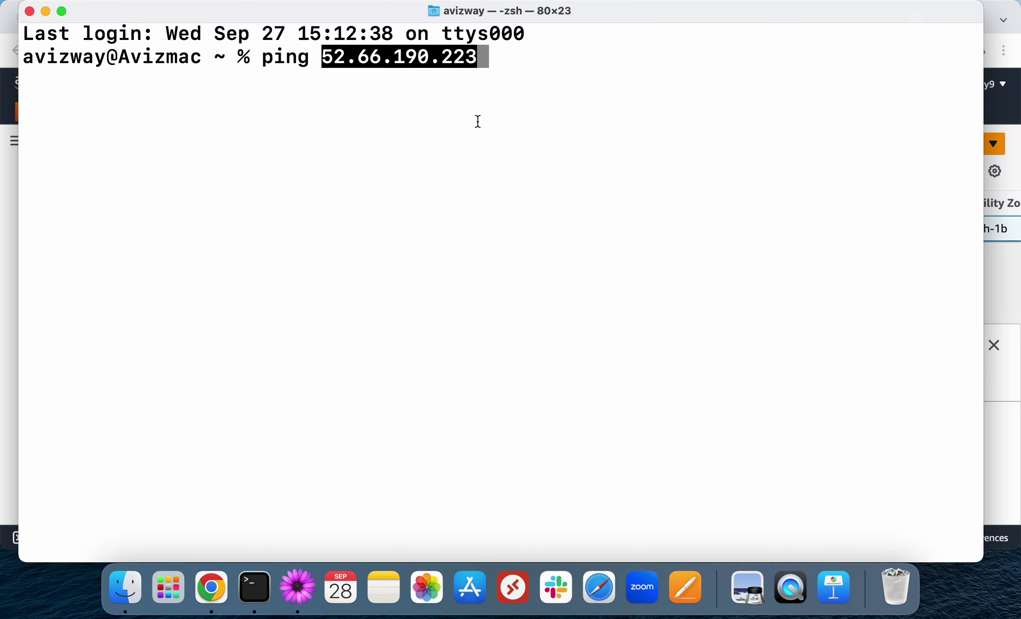
key(Return)
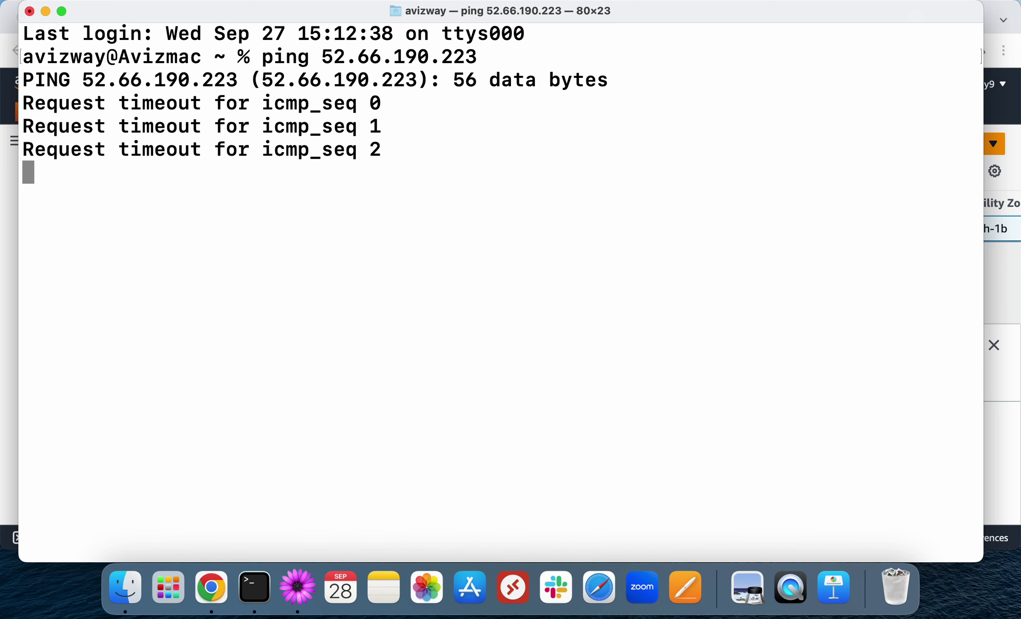
key(ctrl+c)
Step: Switch back to the browser, check YT-Demo's inbound rules and open its security group launch-wizard-1 in a new tab
click(1016, 260)
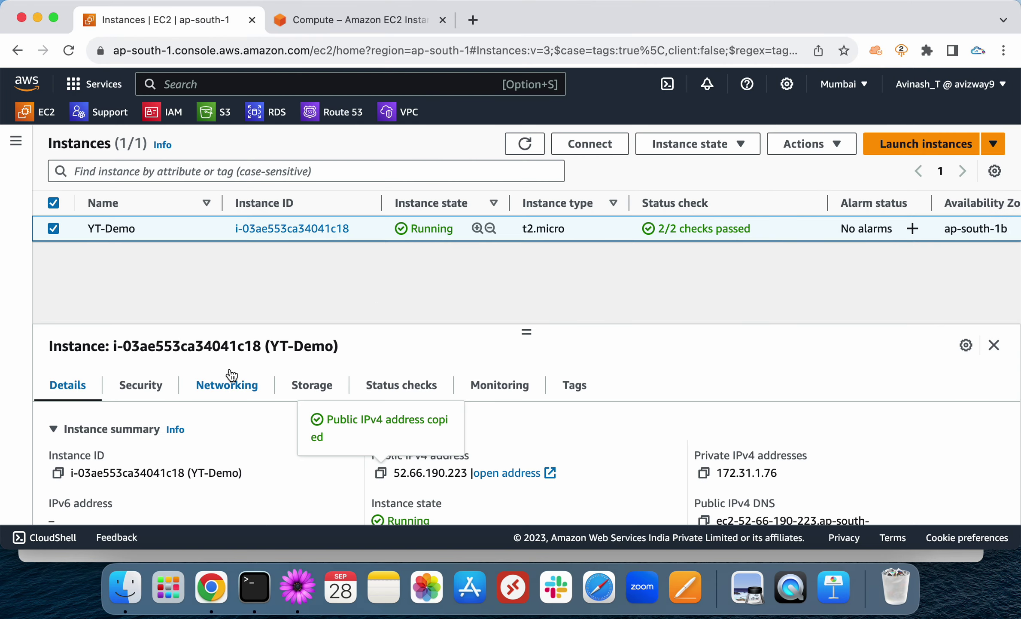
click(142, 385)
scroll(229, 406, down, 5)
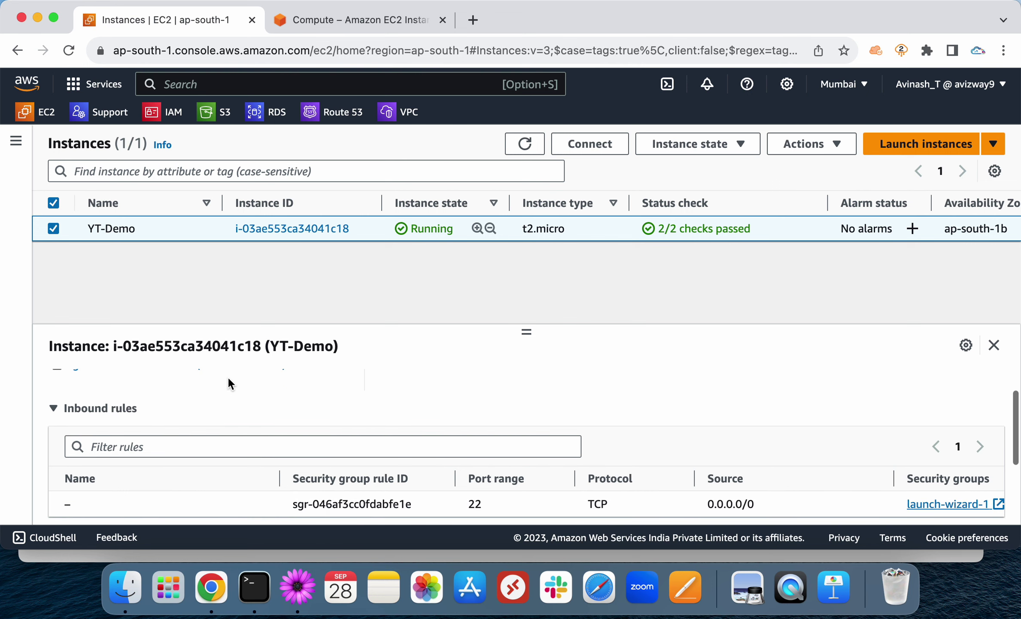
scroll(227, 375, up, 2)
super+click(142, 401)
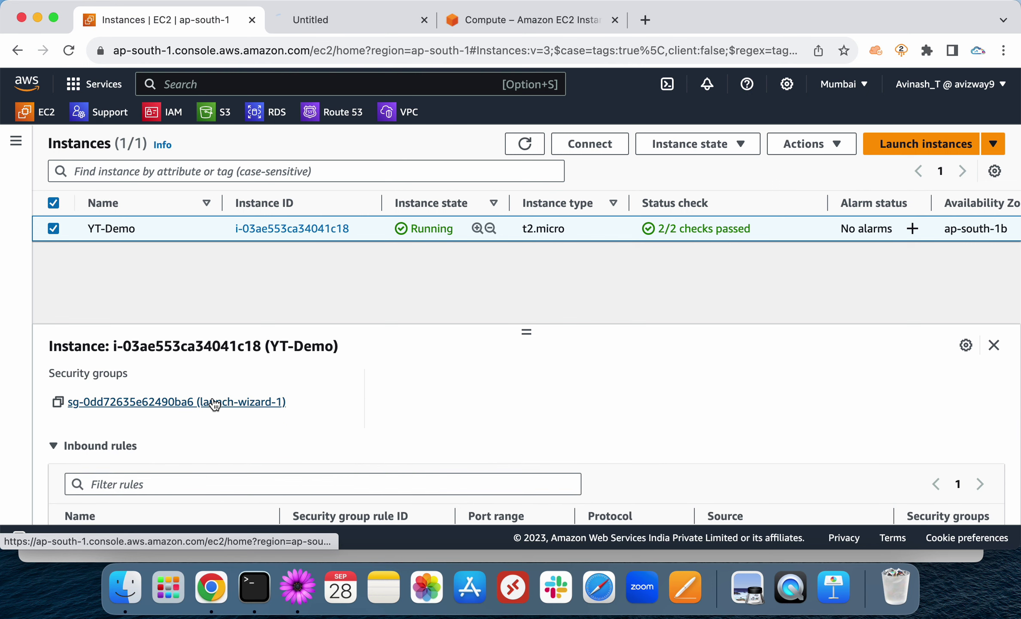
click(352, 18)
scroll(326, 303, down, 4)
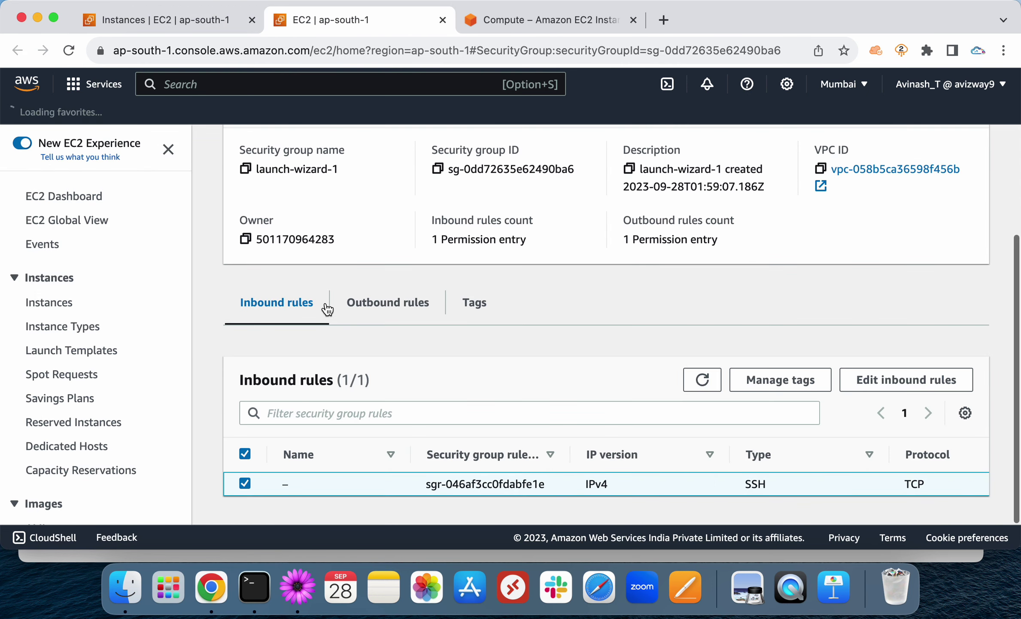
Step: Edit the inbound rules of launch-wizard-1, add a new rule and search its types for "icmp"
click(895, 387)
scroll(244, 339, down, 3)
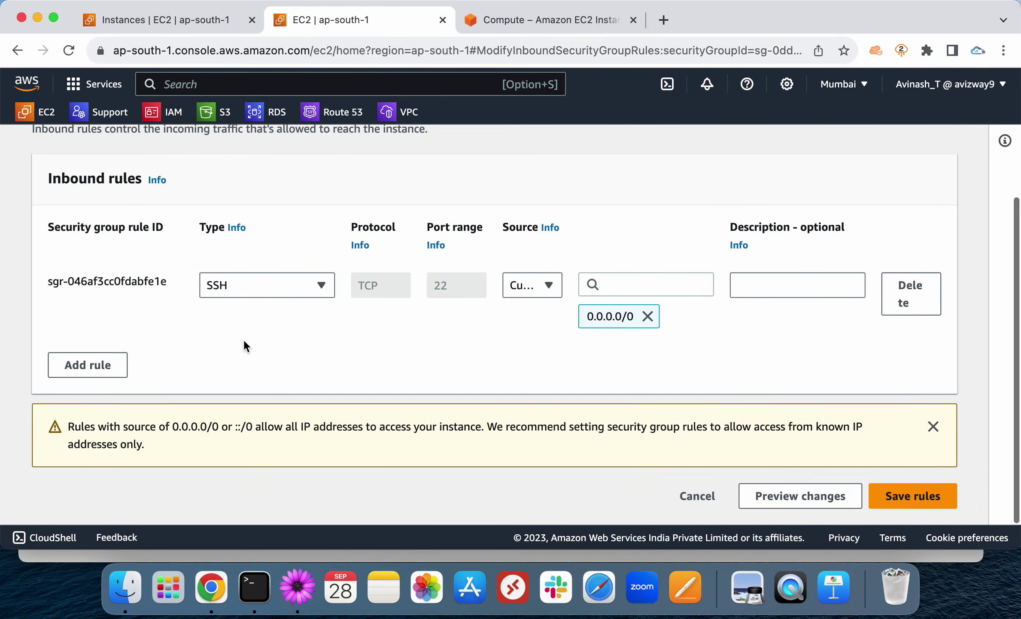
click(77, 358)
click(253, 368)
text(icmp)
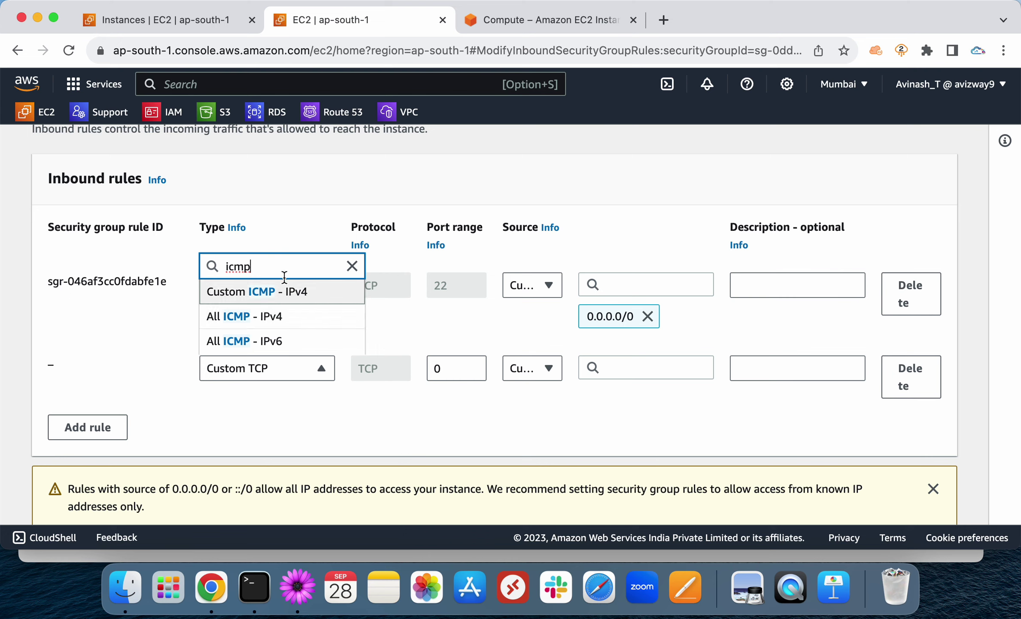
key(BackSpace)
key(BackSpace)
key(BackSpace)
key(BackSpace)
text(echo)
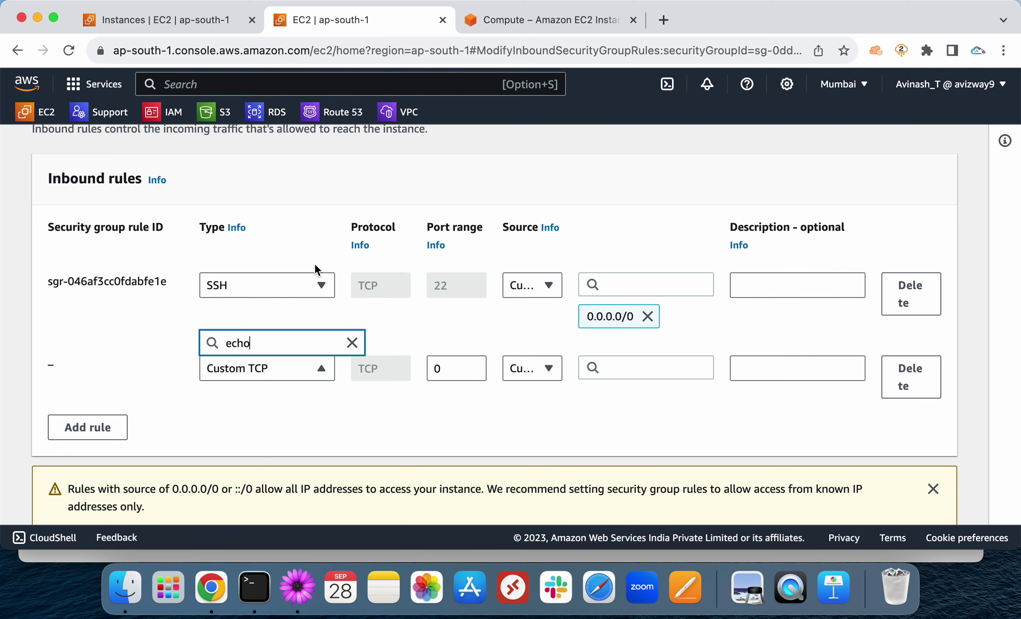
key(BackSpace)
key(BackSpace)
key(BackSpace)
key(BackSpace)
Step: Set the new inbound rule to Custom ICMP - IPv4 with Echo Request, allowed from anywhere (0.0.0.0/0)
text(ic)
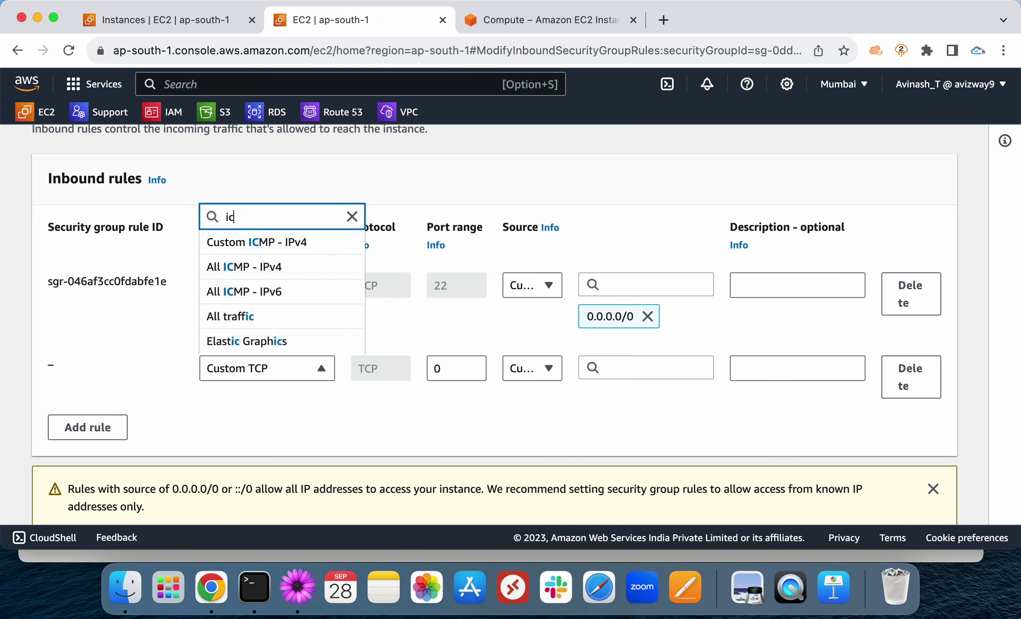
text(mp)
click(310, 296)
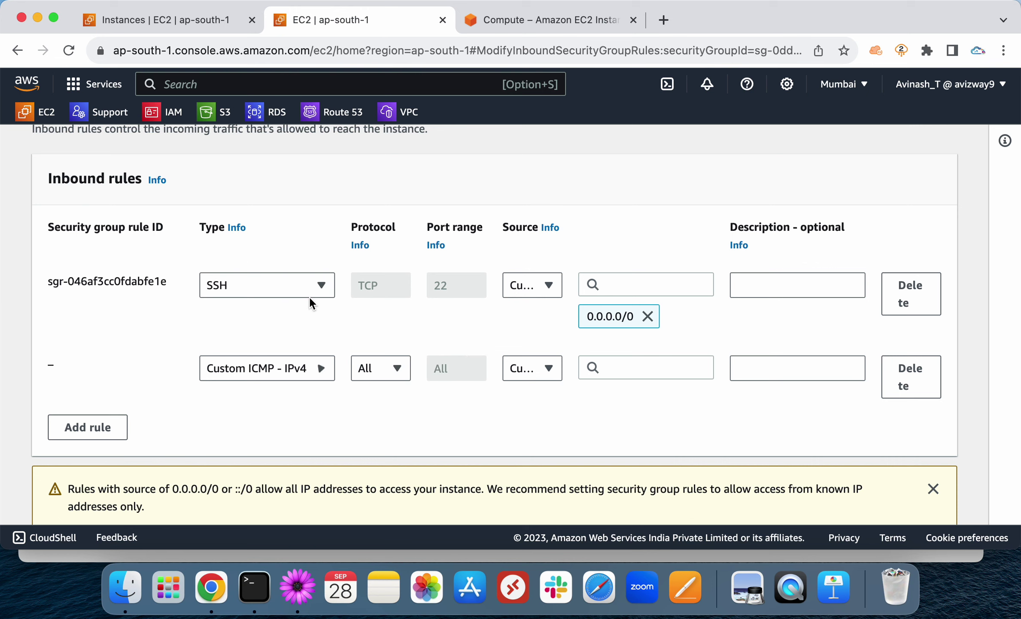
click(384, 366)
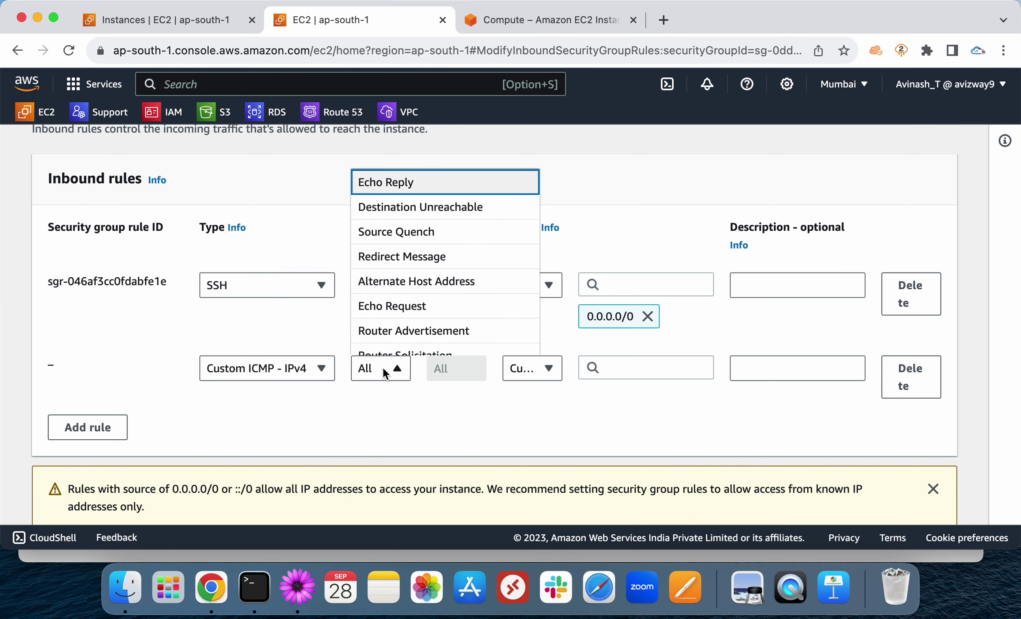
click(401, 303)
scroll(503, 441, down, 3)
click(539, 309)
click(537, 358)
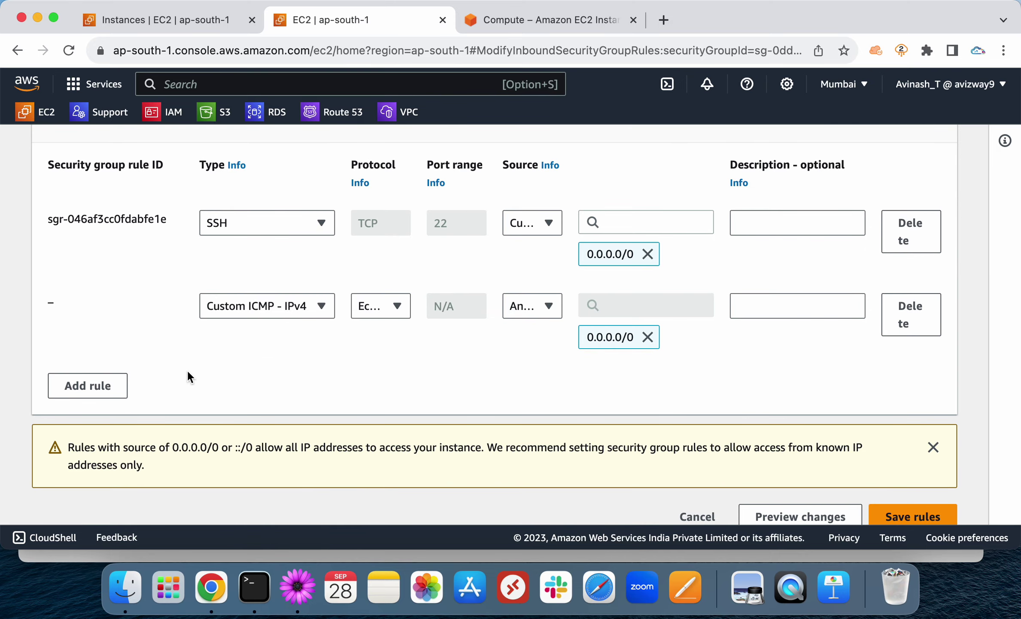
Step: Add another inbound rule for Custom ICMP - IPv4 with Echo Reply from anywhere, and save the rules
click(88, 385)
click(269, 391)
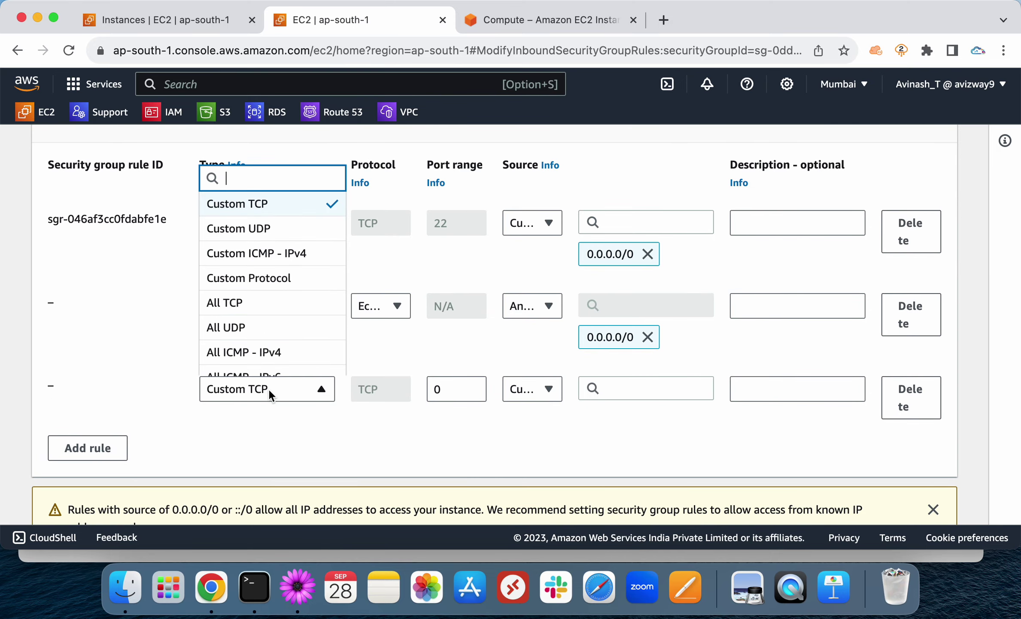
click(266, 255)
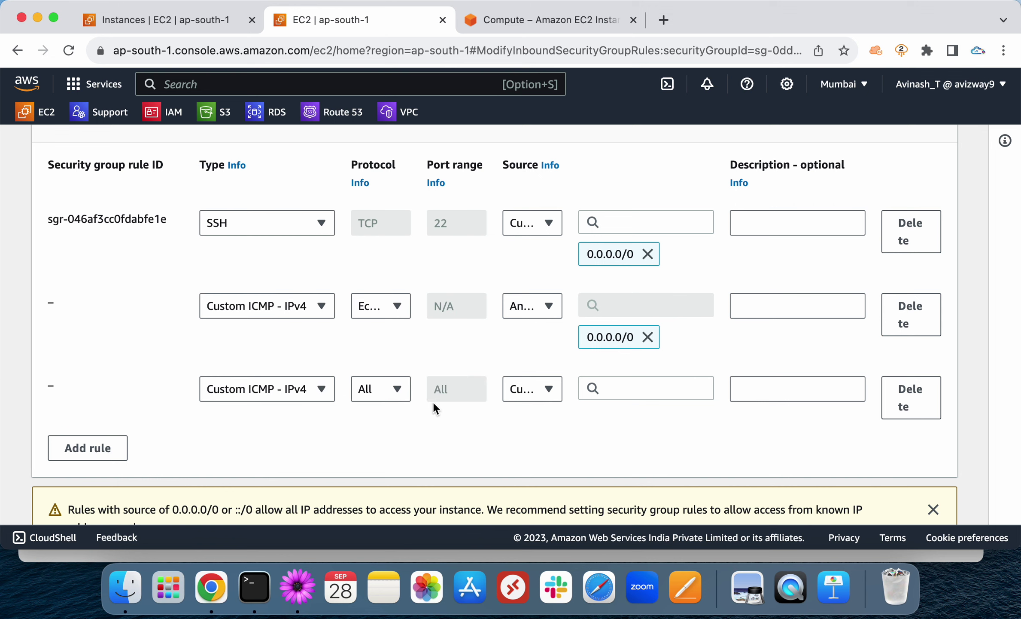
click(397, 390)
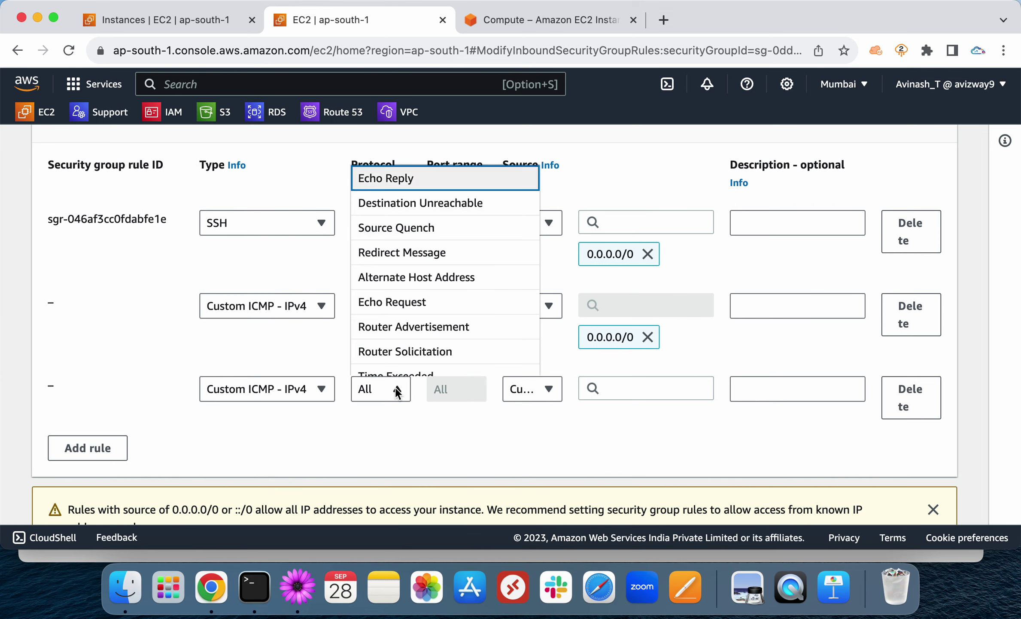
click(402, 181)
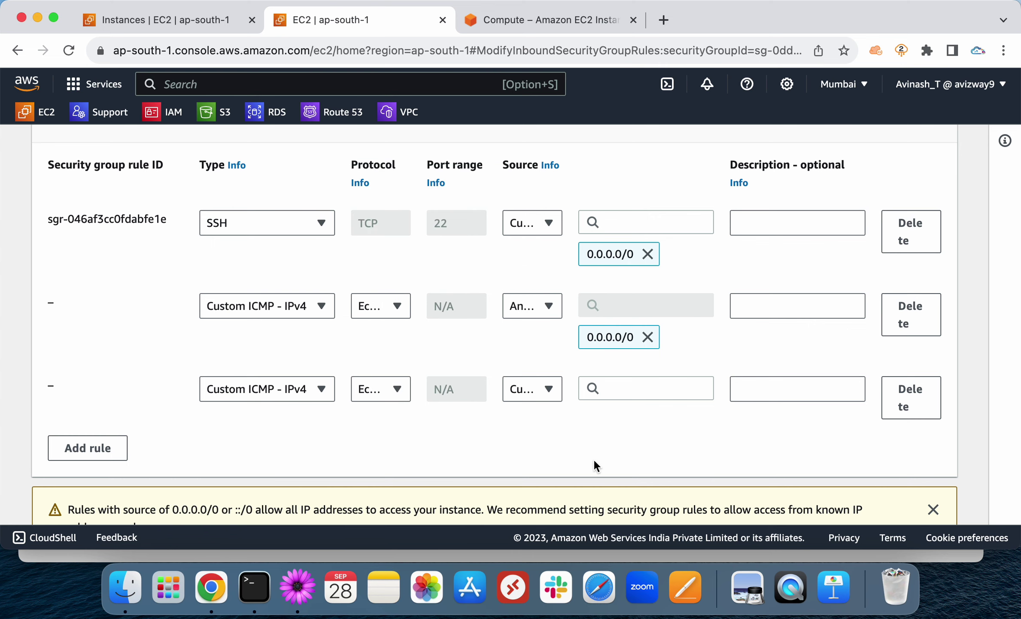
click(548, 389)
click(542, 312)
scroll(612, 399, down, 3)
click(911, 493)
Step: Switch to the terminal, rerun the ping to 52.66.190.223 and stop it after a few replies
click(245, 603)
key(Up)
key(Return)
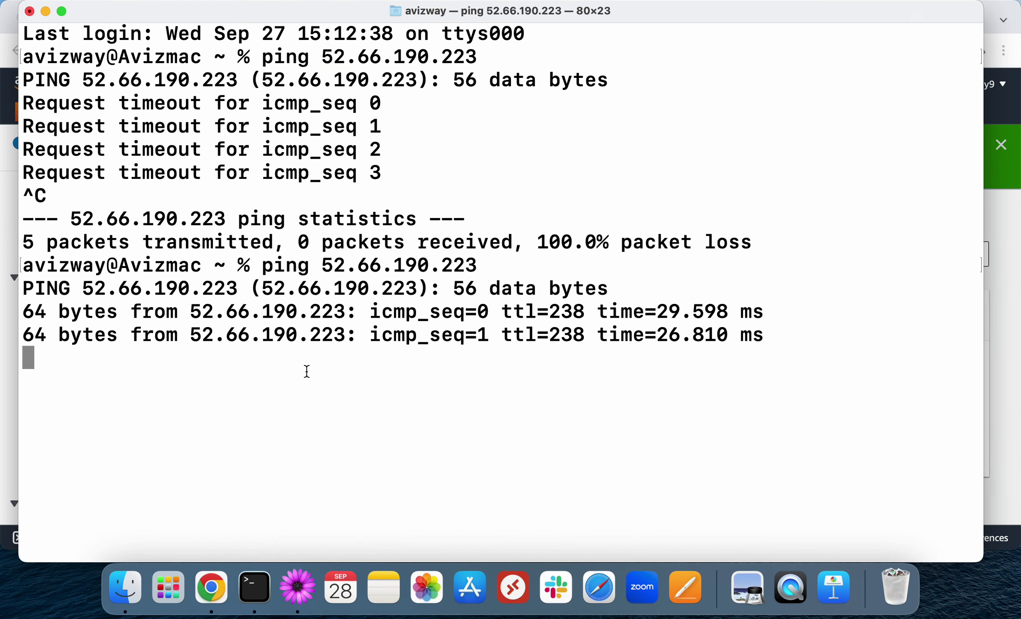
key(ctrl+c)
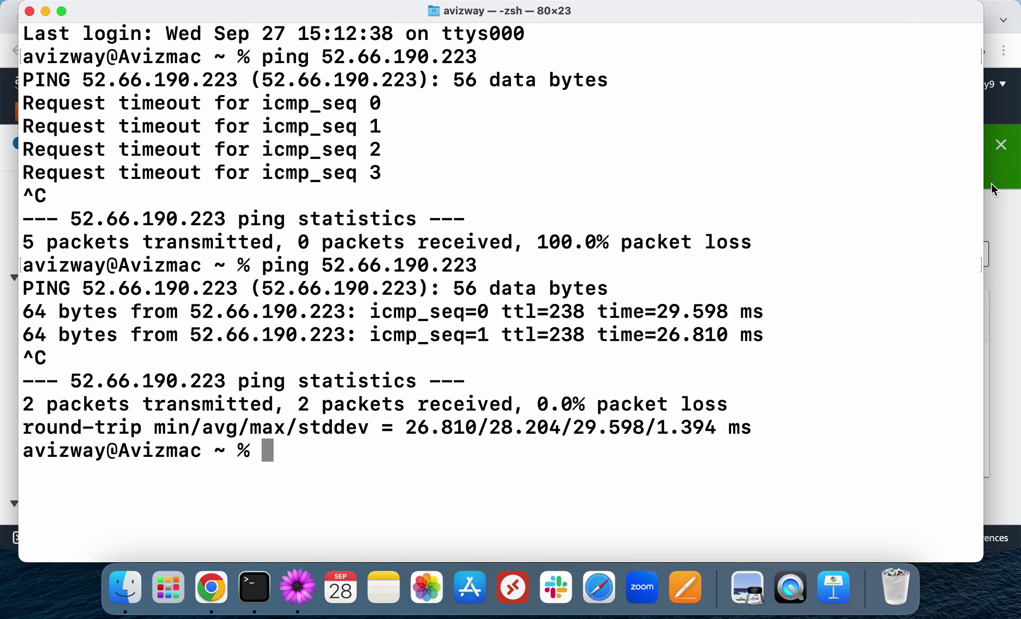
Step: Switch back to the browser, dismiss the security group notification and return to the Instances page
click(1014, 213)
click(1001, 146)
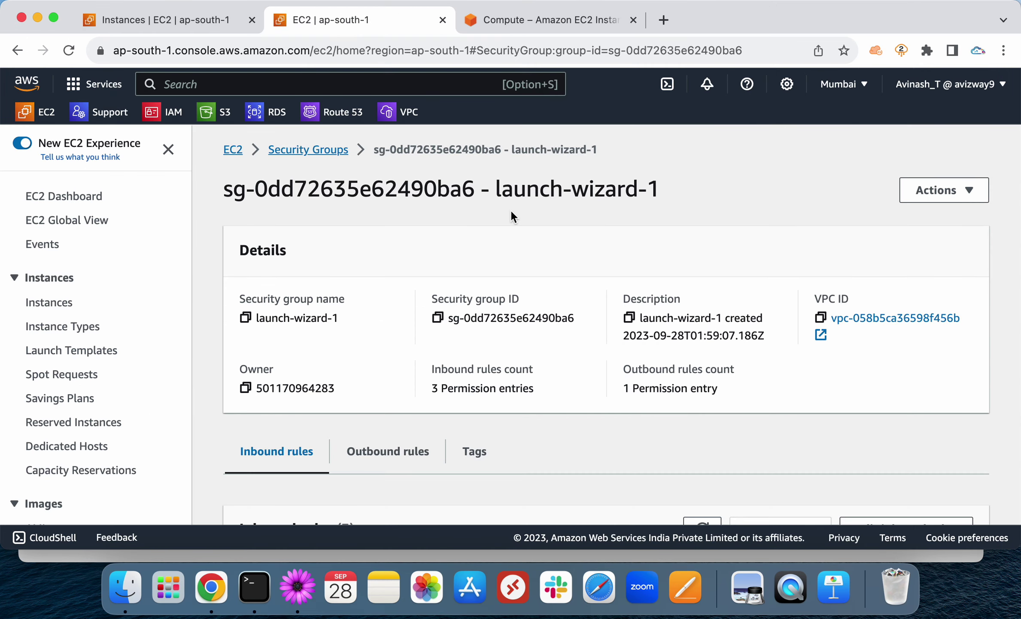
click(202, 21)
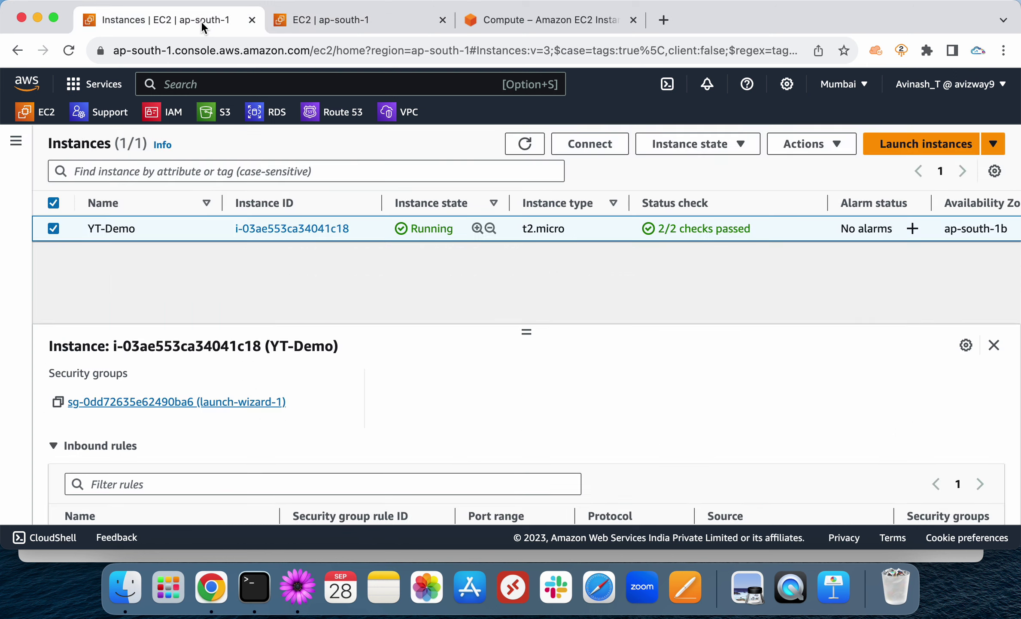
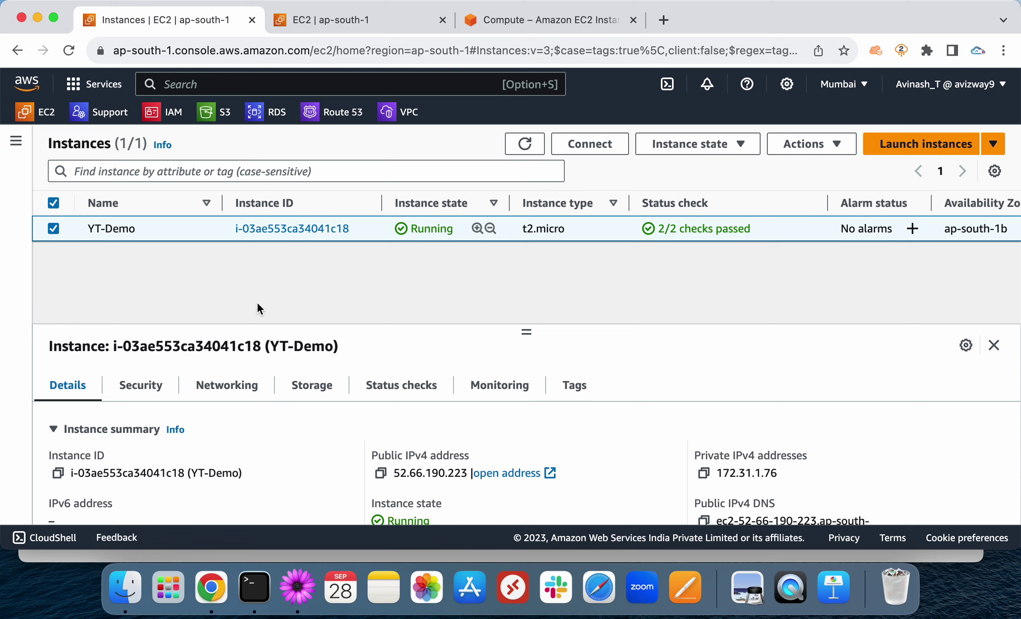
Step: Examine YT-Demo's storage details, including its root device, attached volume and root volume replacement tasks
click(325, 385)
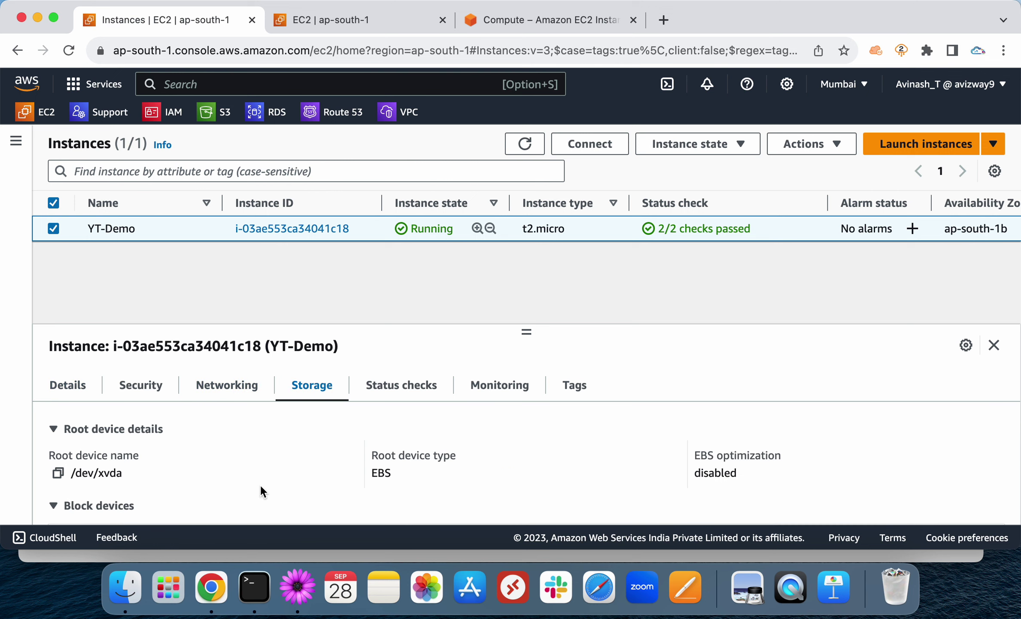
scroll(260, 464, down, 5)
scroll(345, 468, down, 3)
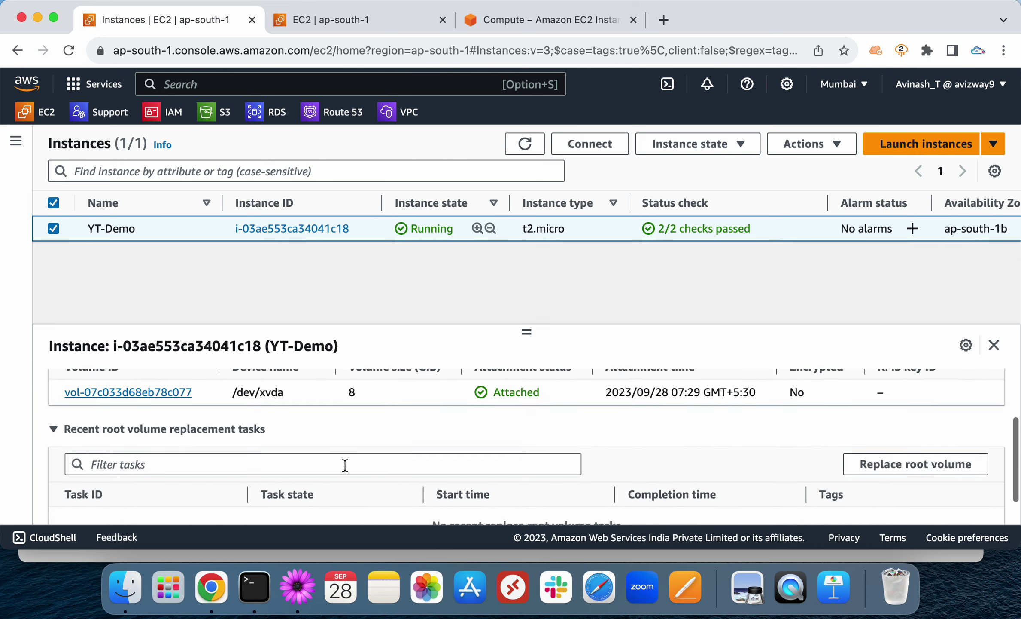
scroll(344, 463, up, 10)
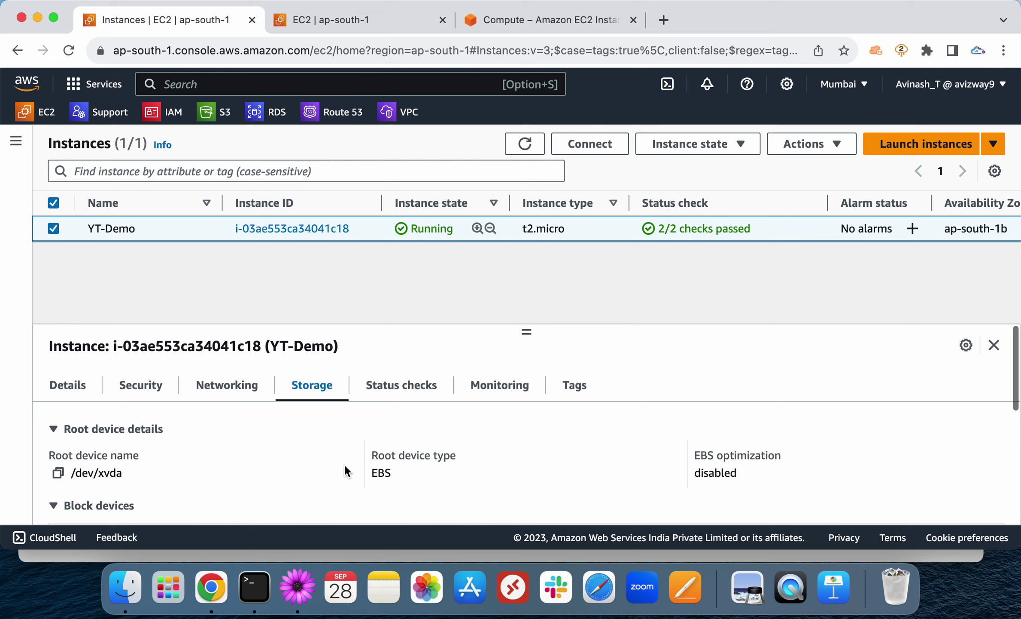
Step: Open the Elastic Block Store volumes list and check the Availability Zone of the existing 8 GiB volume
click(15, 140)
scroll(78, 330, down, 3)
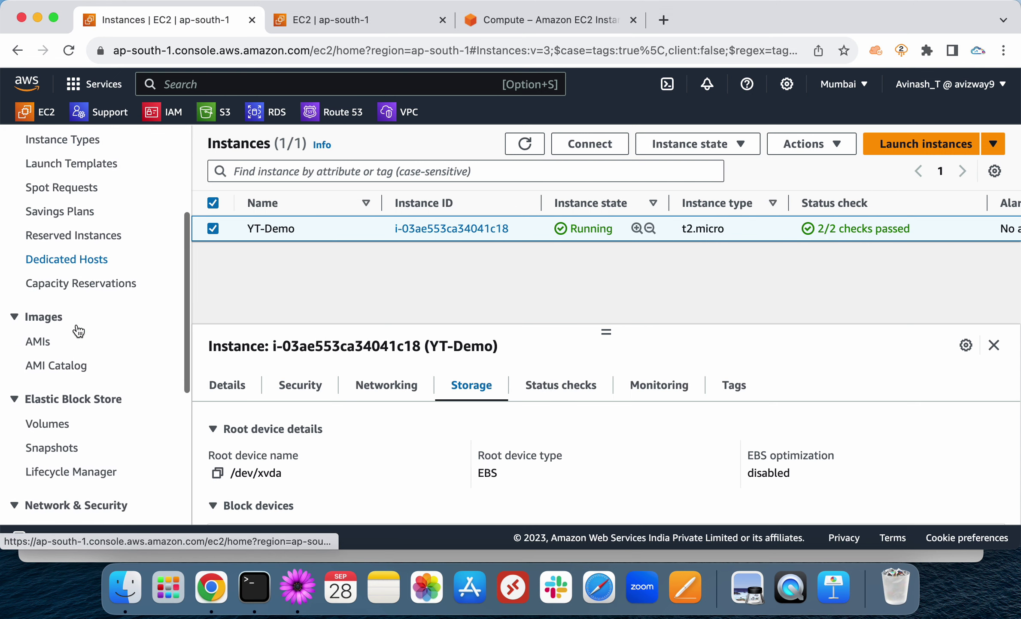
click(45, 423)
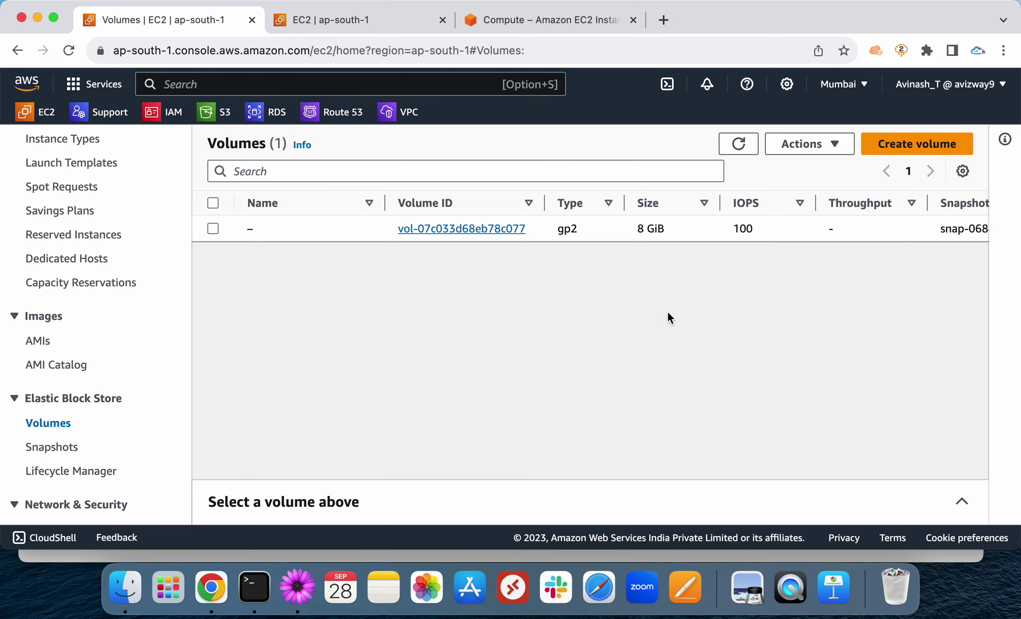
scroll(684, 235, right, 1)
scroll(687, 234, right, 10)
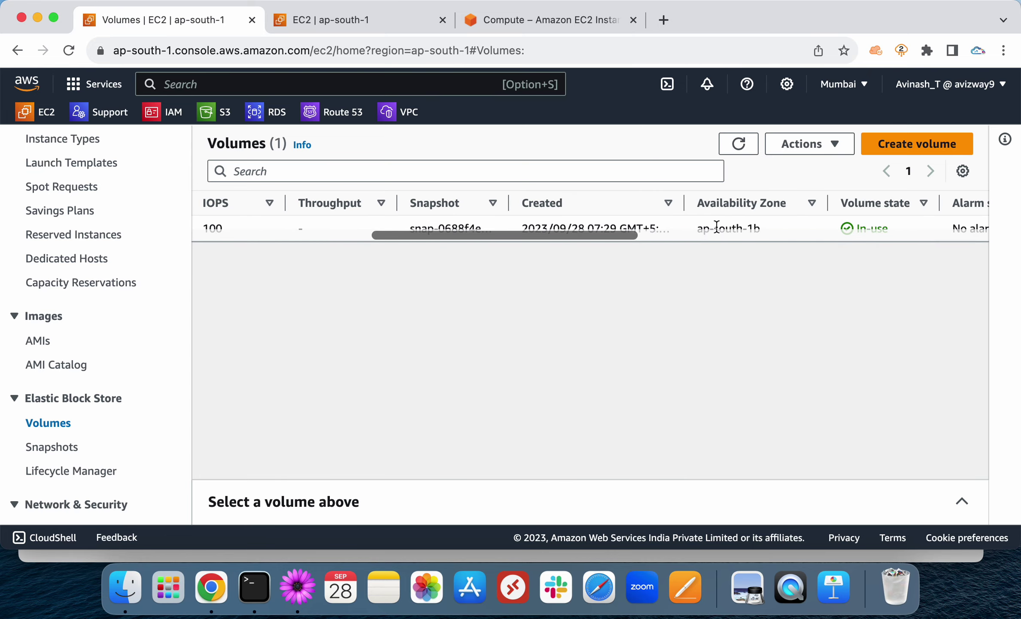
triple_click(716, 227)
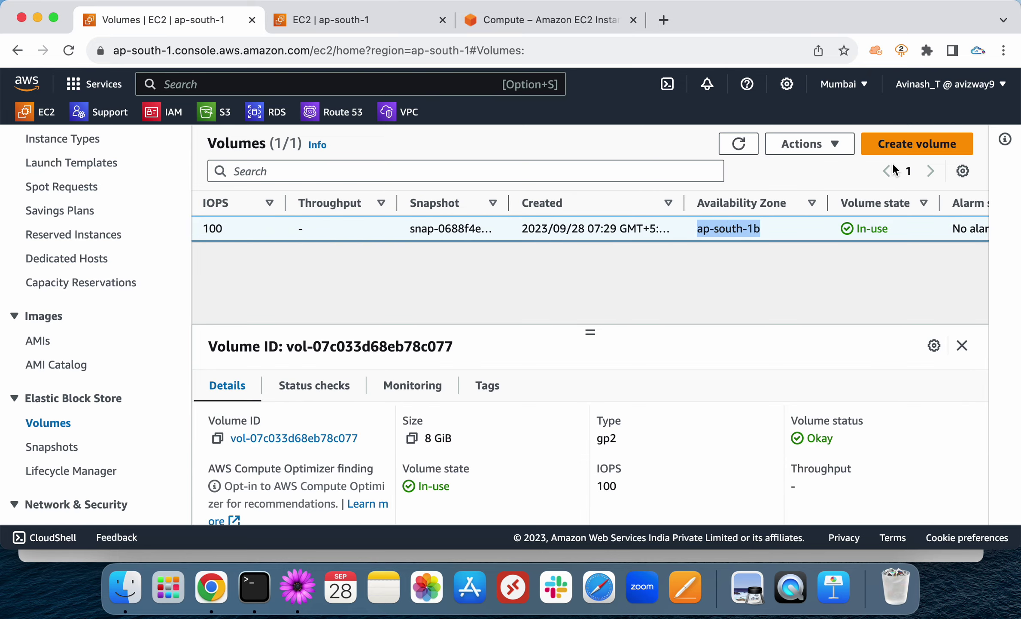
Step: Start creating a volume, review the available EBS volume types and cancel the creation
click(894, 148)
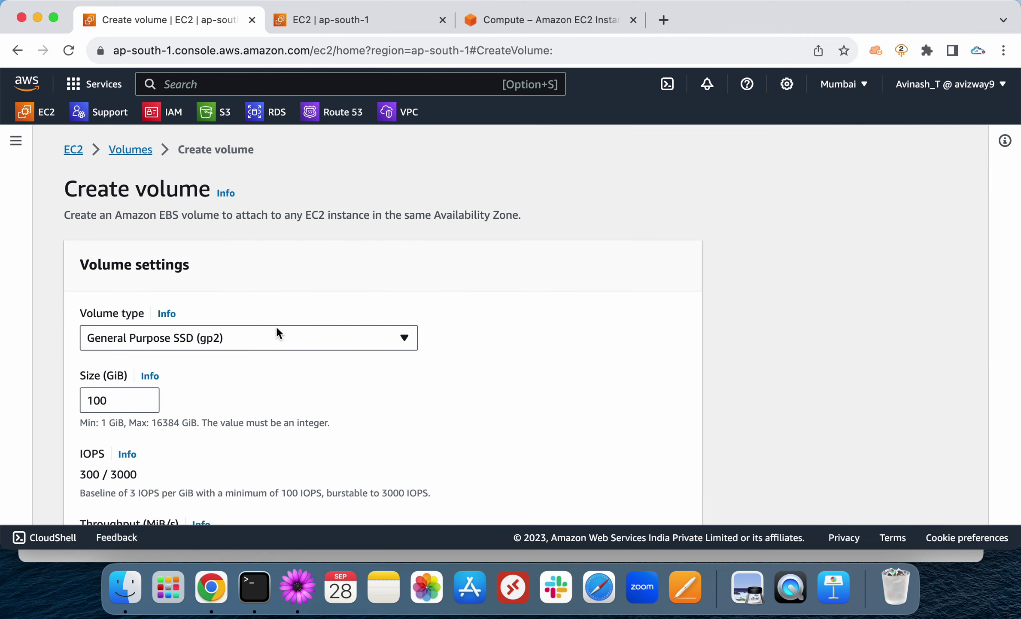
scroll(404, 401, down, 3)
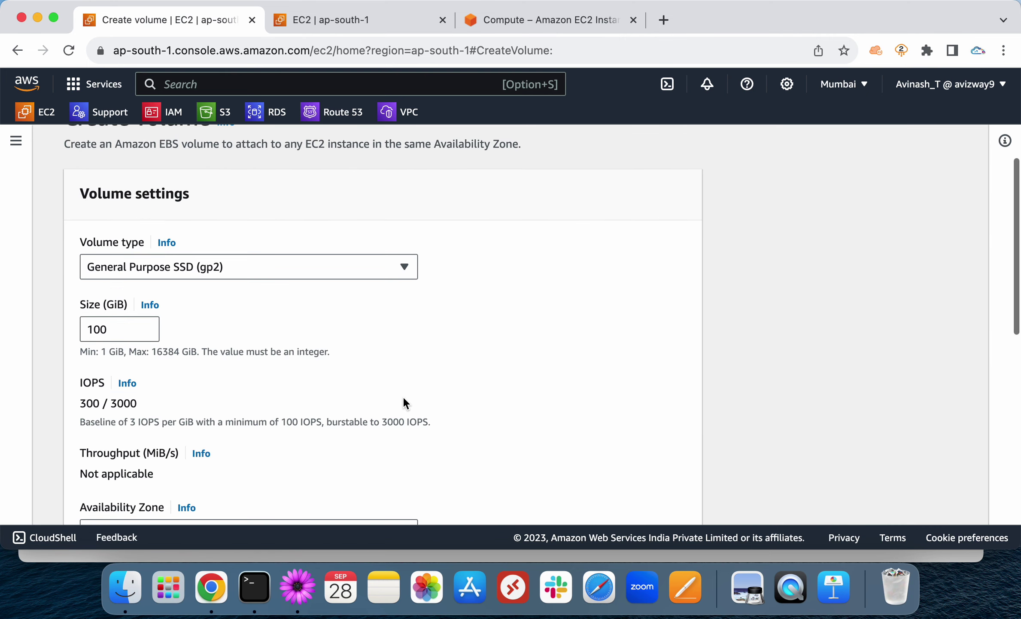
click(405, 275)
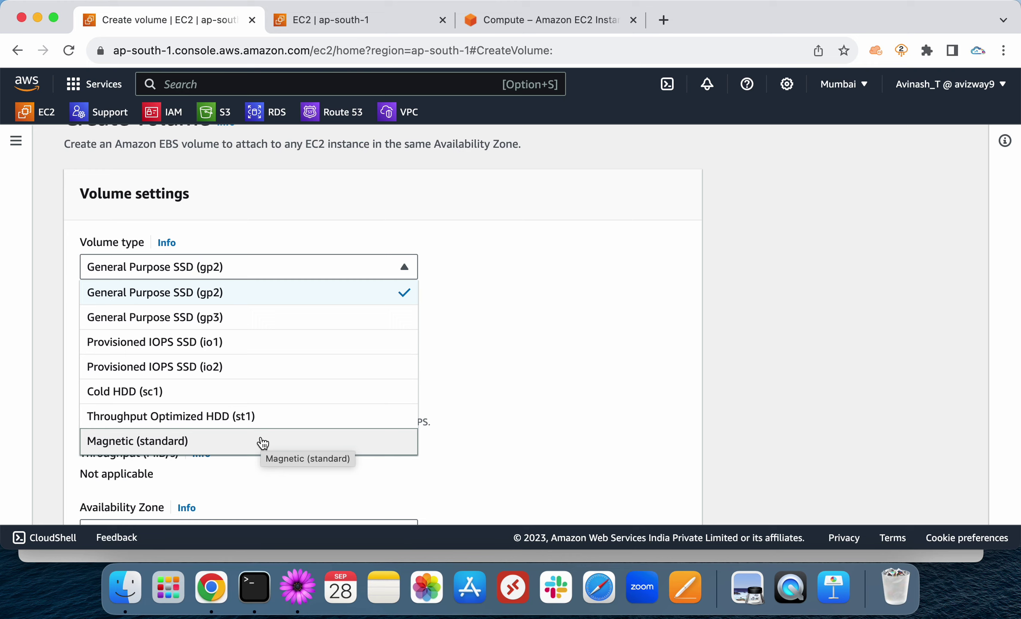
click(568, 349)
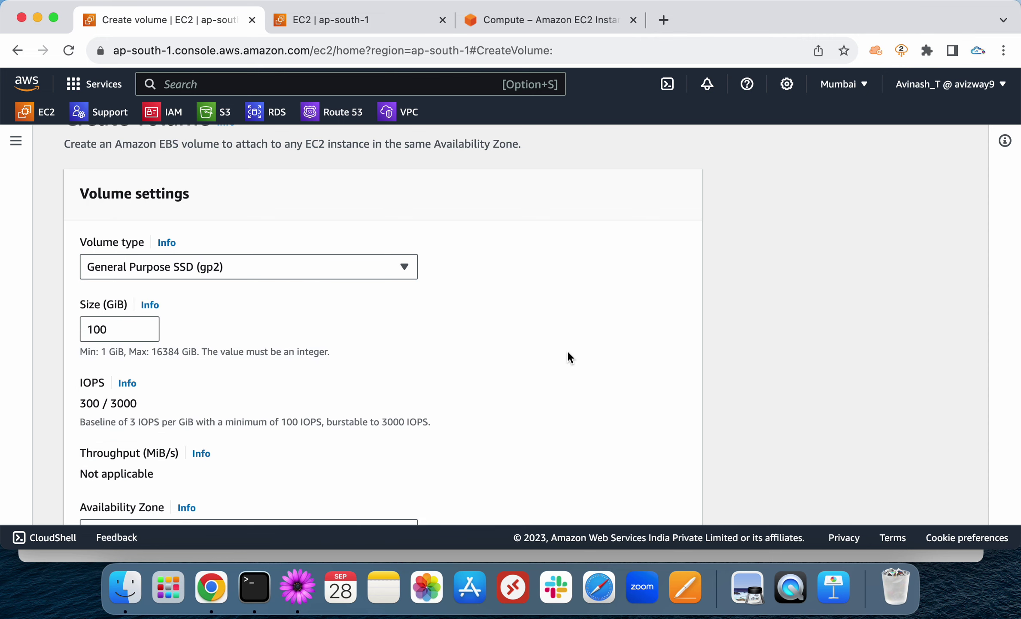
scroll(567, 350, down, 8)
click(537, 500)
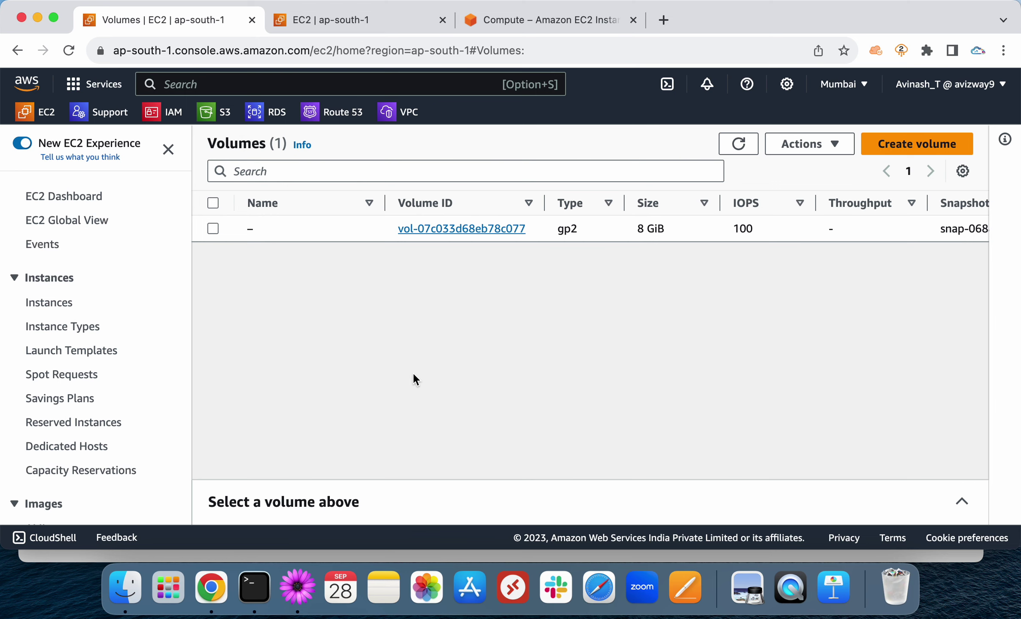
Step: Glance at the EC2 interview notes ec2.md in TextMate and return to the browser
click(299, 588)
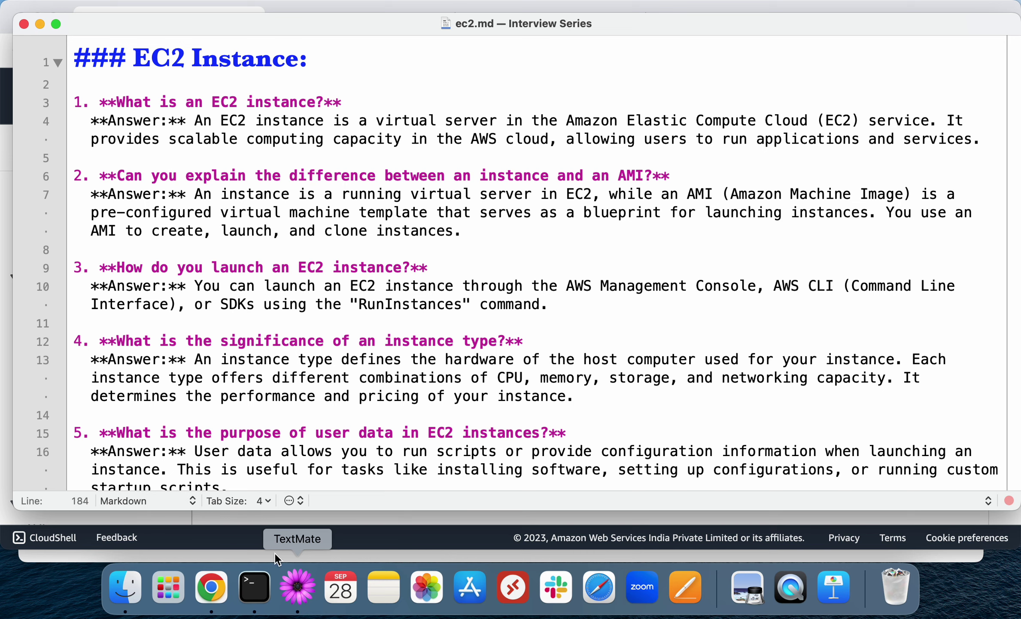
click(234, 516)
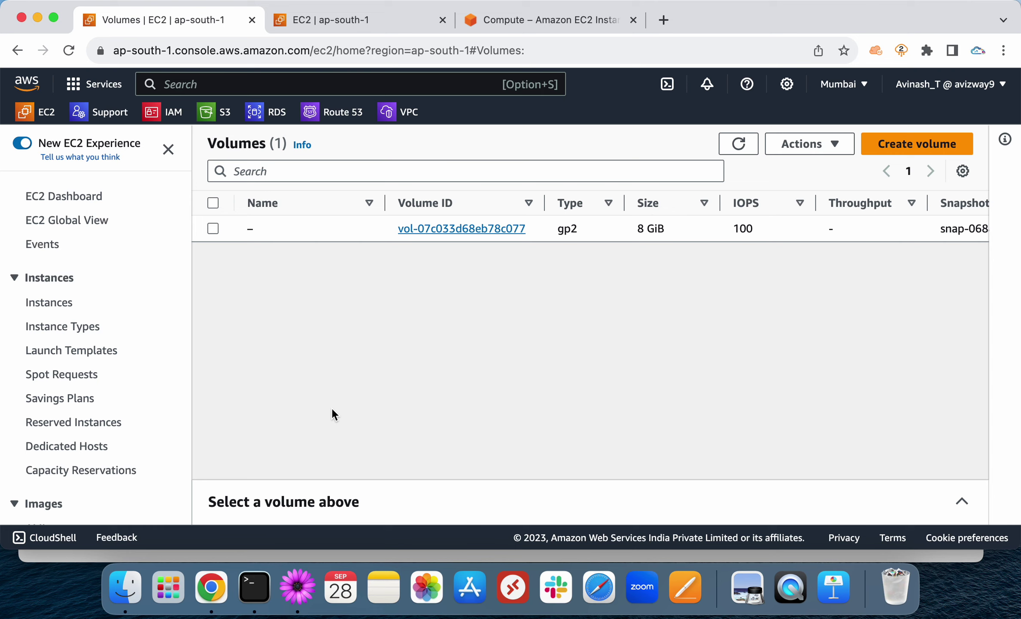
Step: Start creating a new volume and set its type to Provisioned IOPS SSD (io2)
click(921, 143)
scroll(456, 312, down, 2)
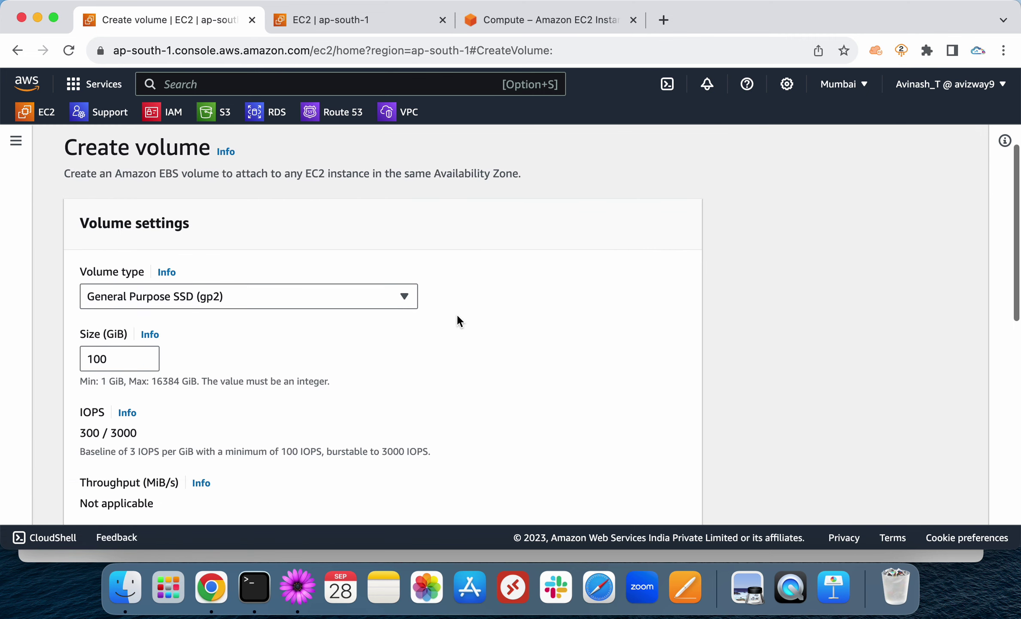
click(395, 297)
click(285, 391)
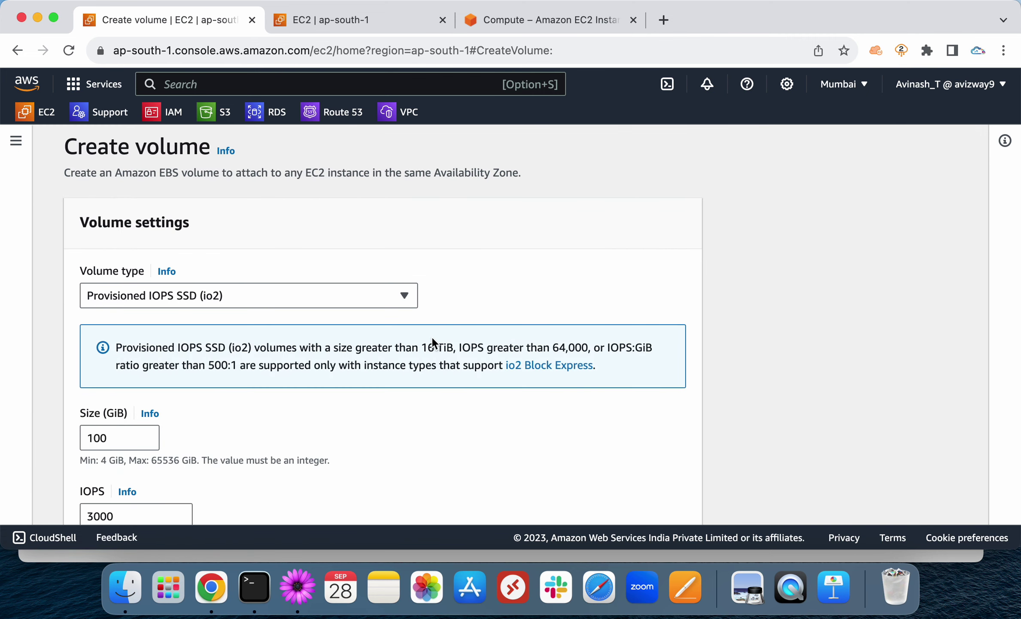
Step: Try enabling Multi-Attach for the io2 volume, read its I/O fencing notice and turn the option off again
scroll(432, 342, down, 6)
scroll(432, 342, down, 3)
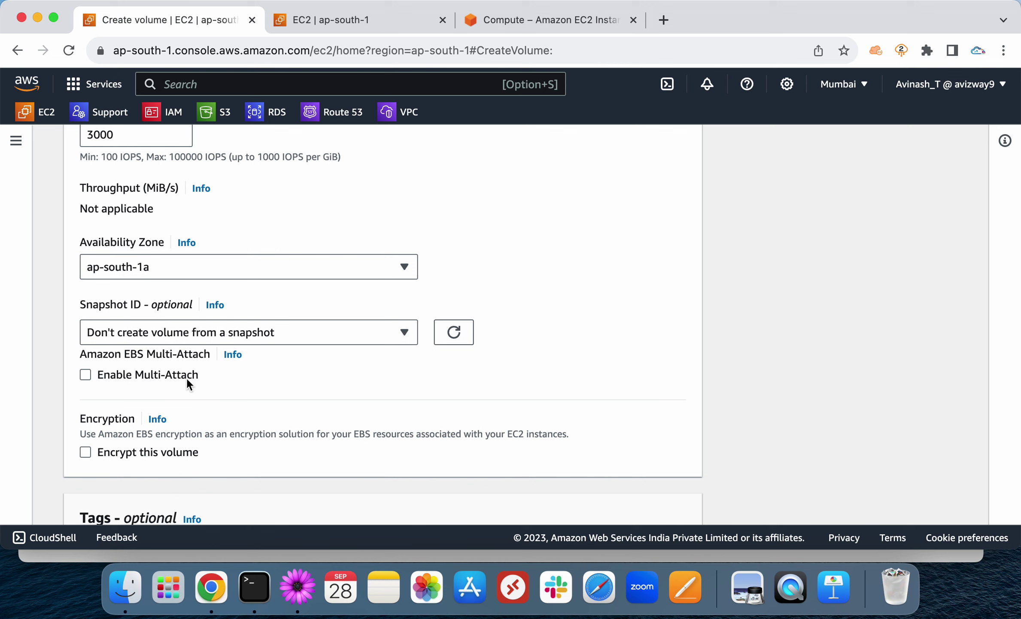
click(180, 375)
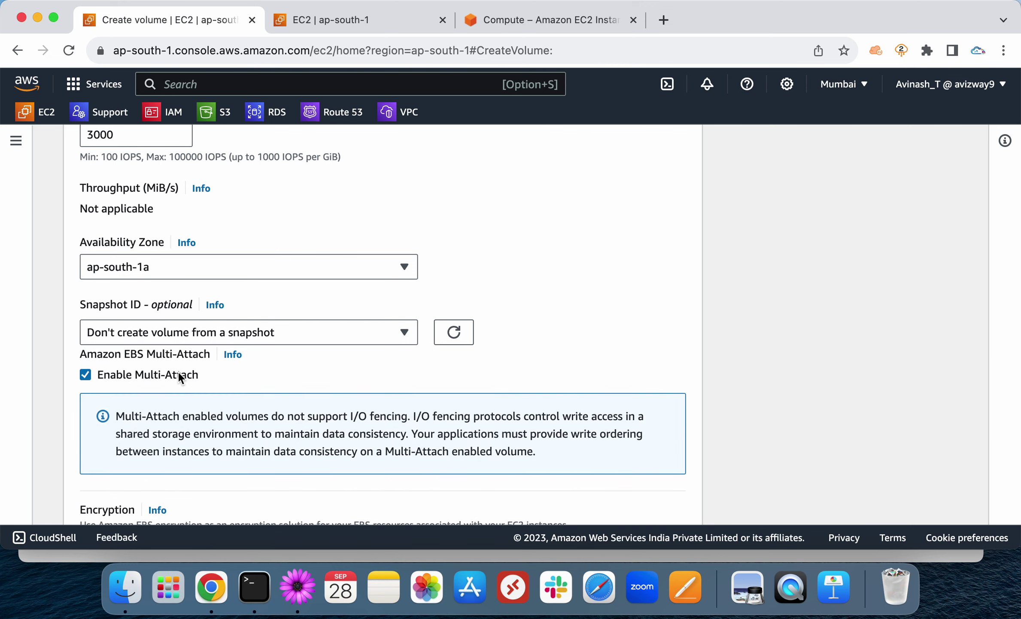
triple_click(286, 412)
click(615, 441)
click(135, 381)
Step: Check the encryption and tag settings of the volume, and enable Amazon EBS Multi-Attach
scroll(680, 332, down, 5)
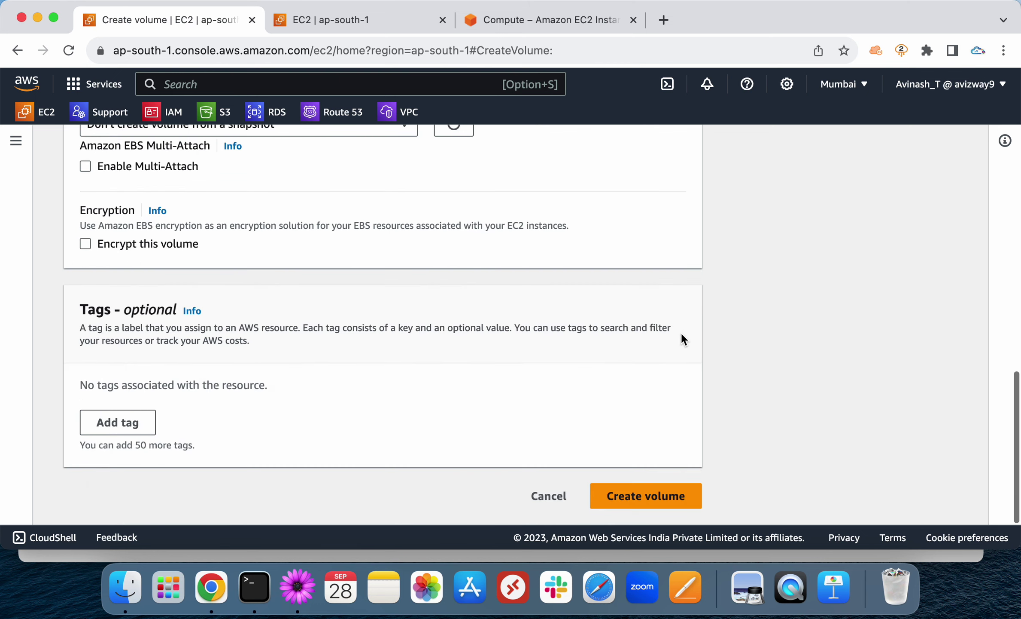
scroll(450, 337, up, 5)
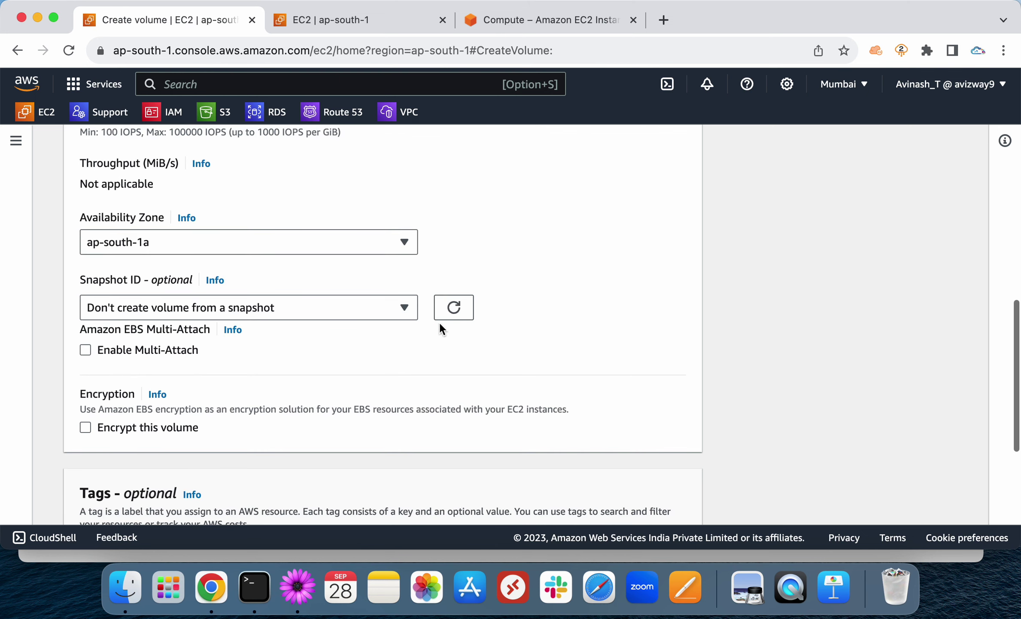
click(171, 351)
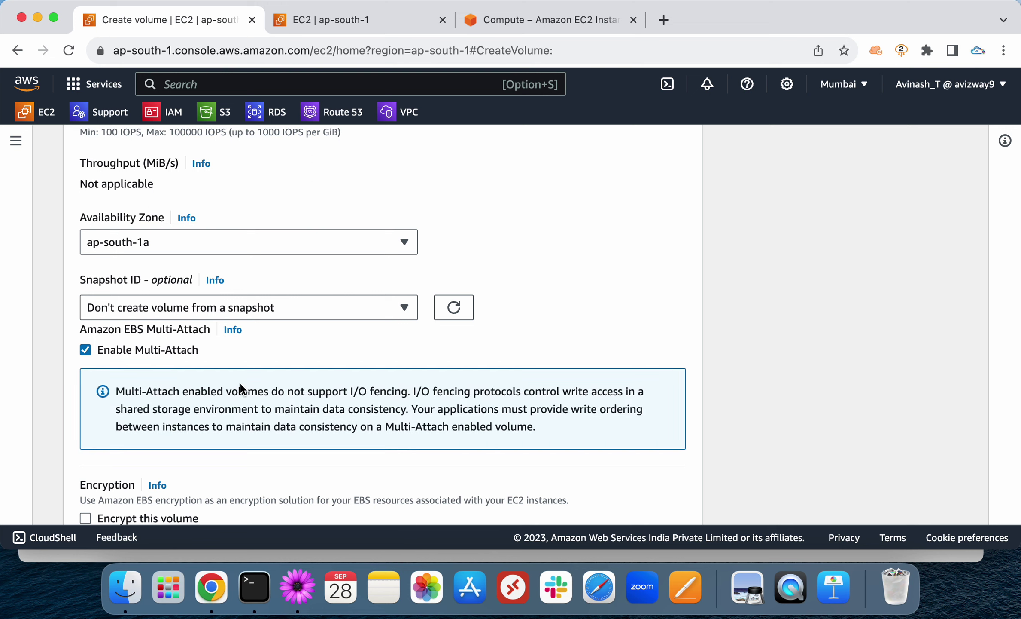
Step: Turn Multi-Attach off again and cancel creating the volume
click(175, 351)
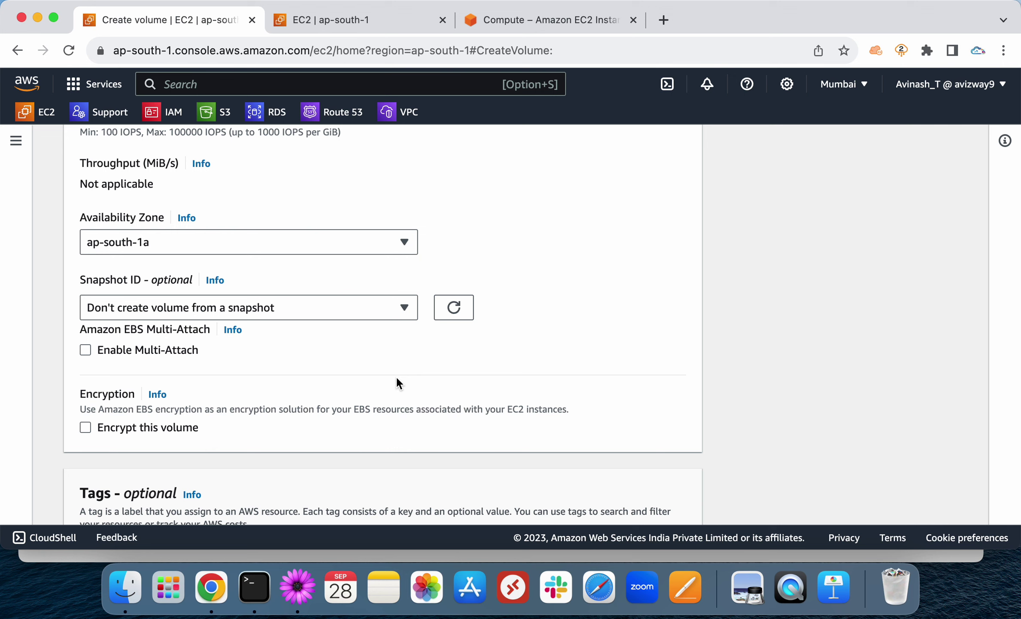
scroll(462, 397, down, 5)
click(546, 495)
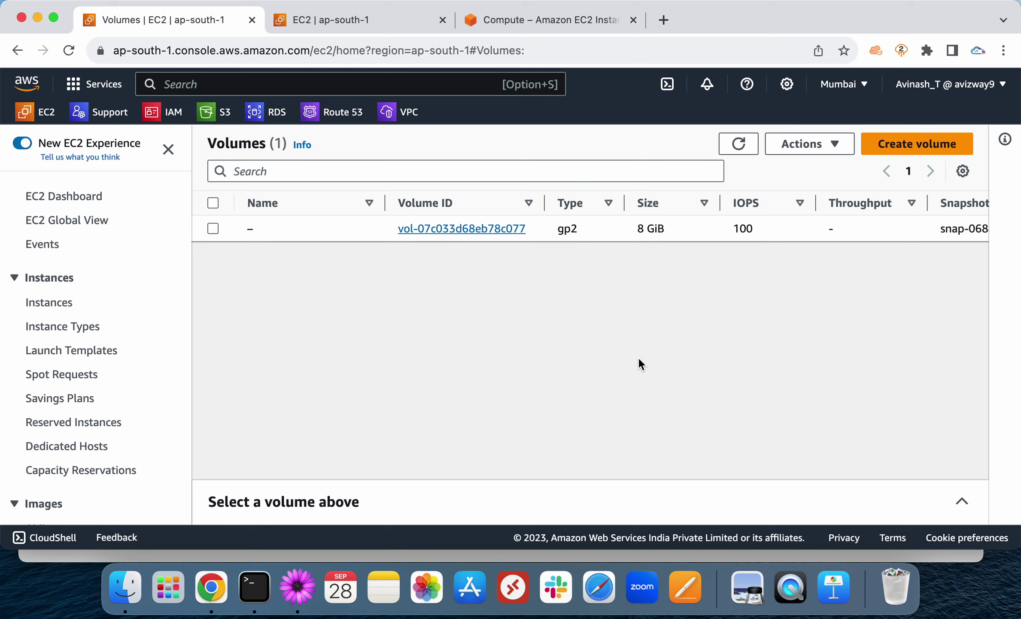
Step: Compare the EBS Snapshots and Volumes lists and view the Data Lifecycle Manager page
scroll(125, 362, down, 5)
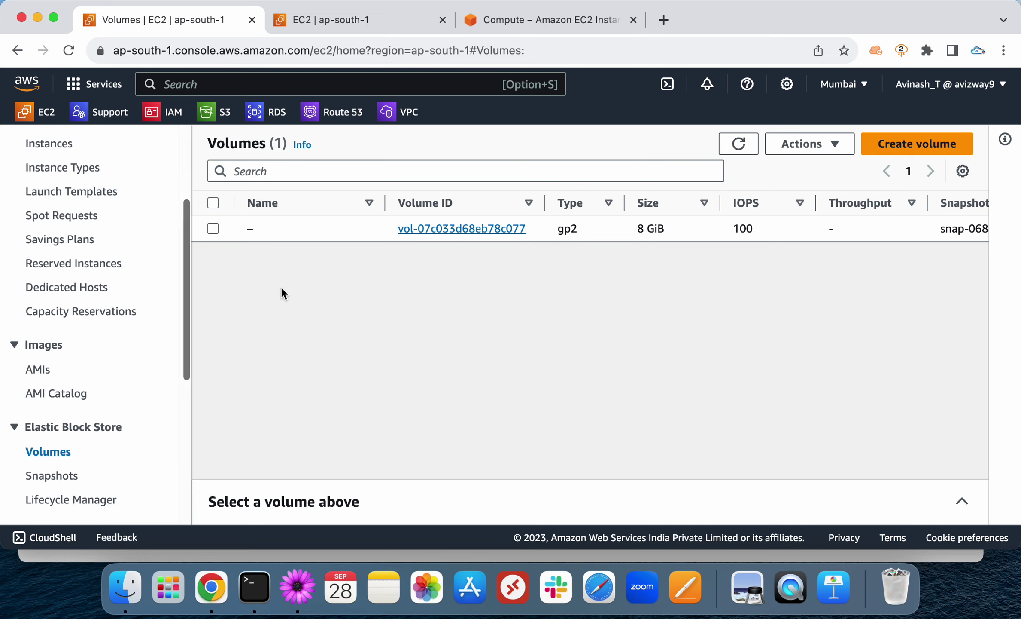
scroll(84, 406, down, 3)
click(64, 418)
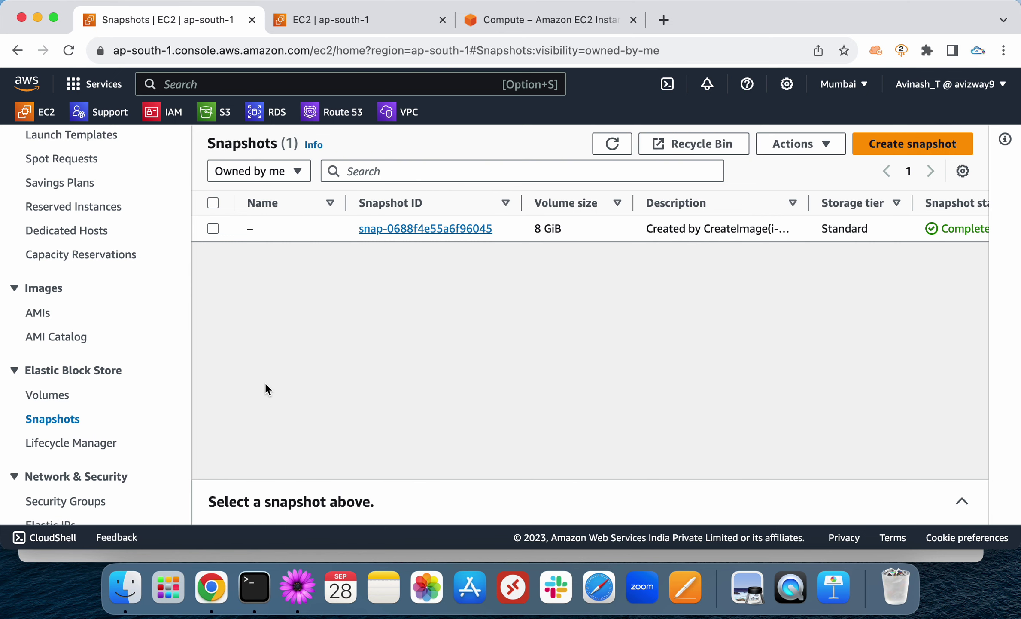
click(34, 396)
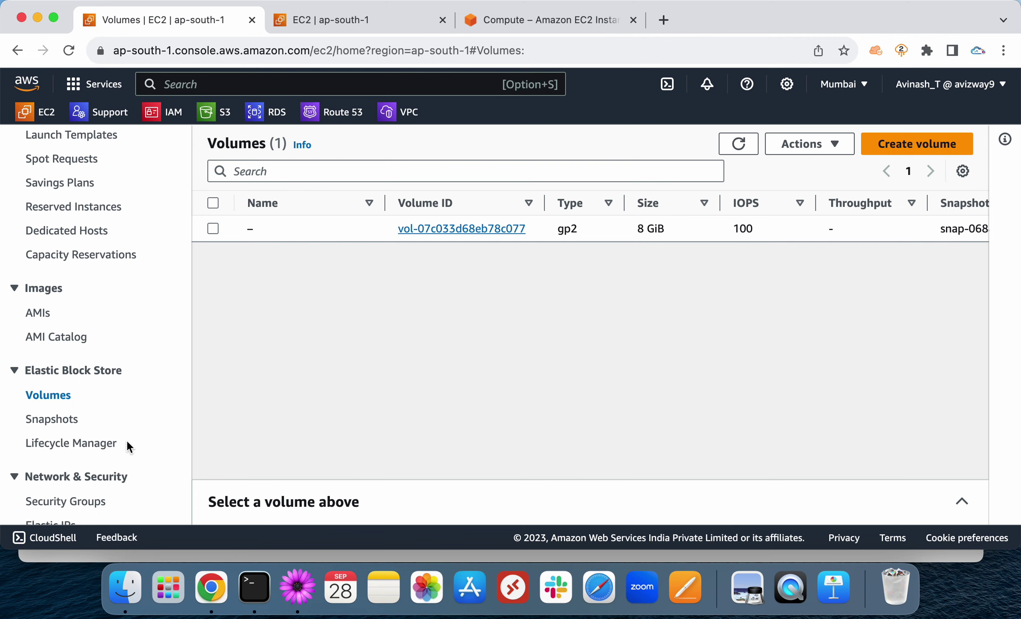
click(41, 419)
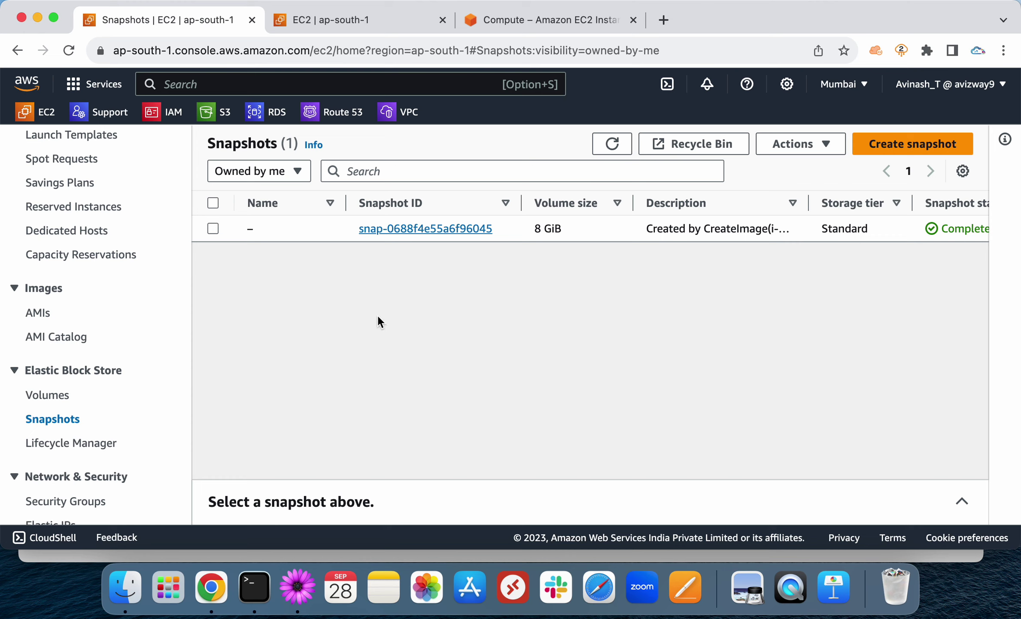
click(65, 443)
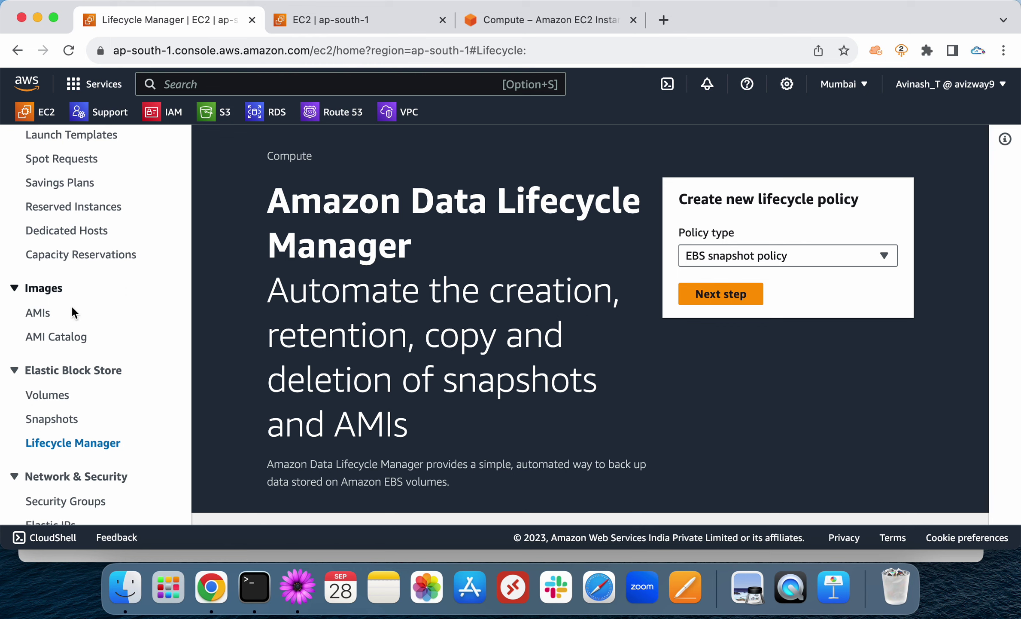
click(50, 419)
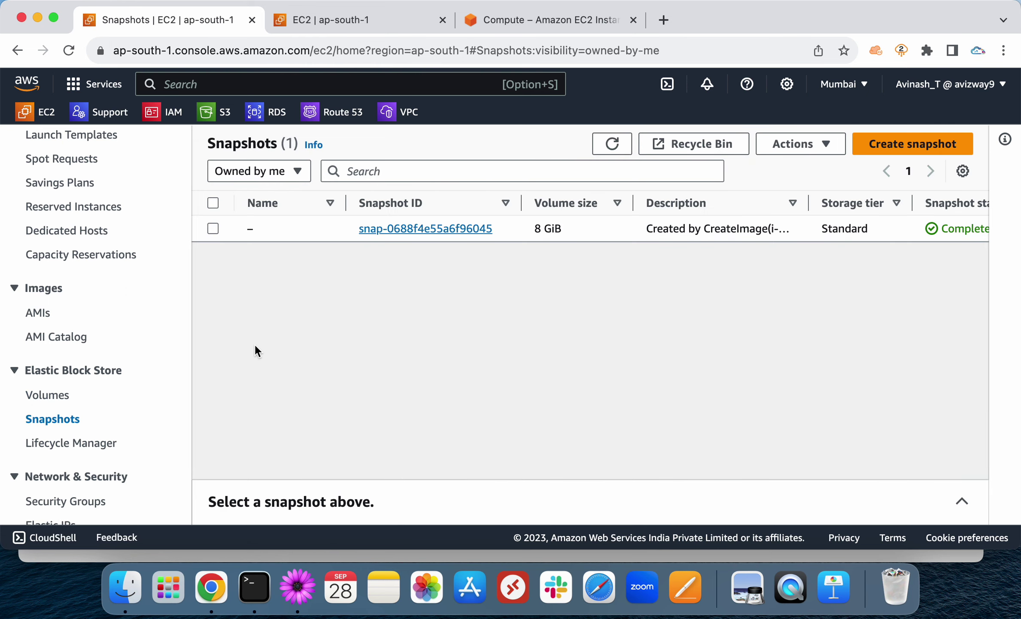
Step: Start an EBS snapshot lifecycle policy that targets volumes tagged Name with the value CVPC-Private-APP-SN-1B
click(84, 440)
click(711, 295)
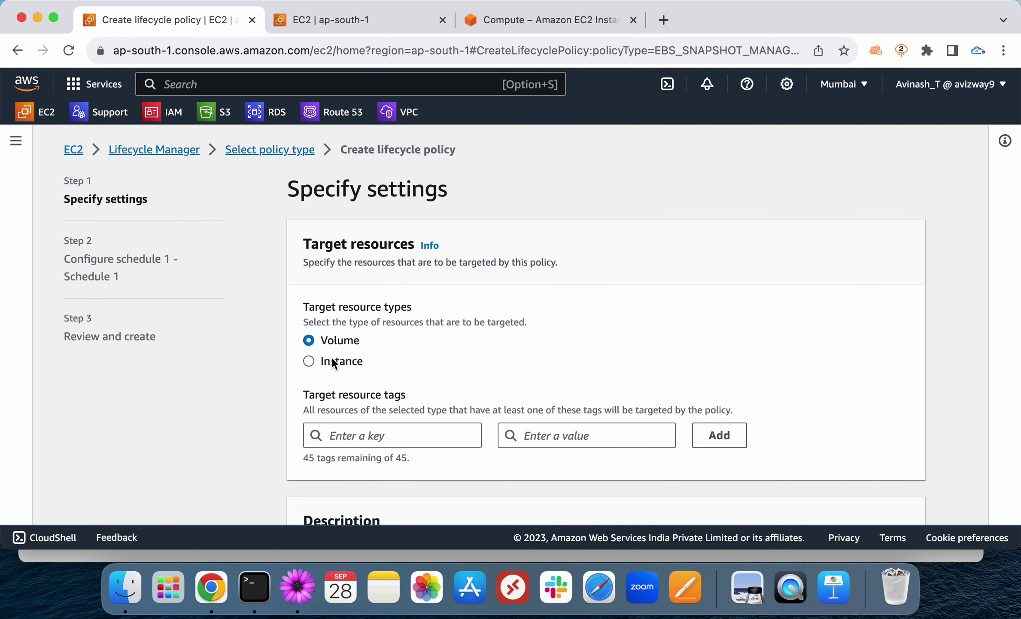
click(357, 434)
click(337, 459)
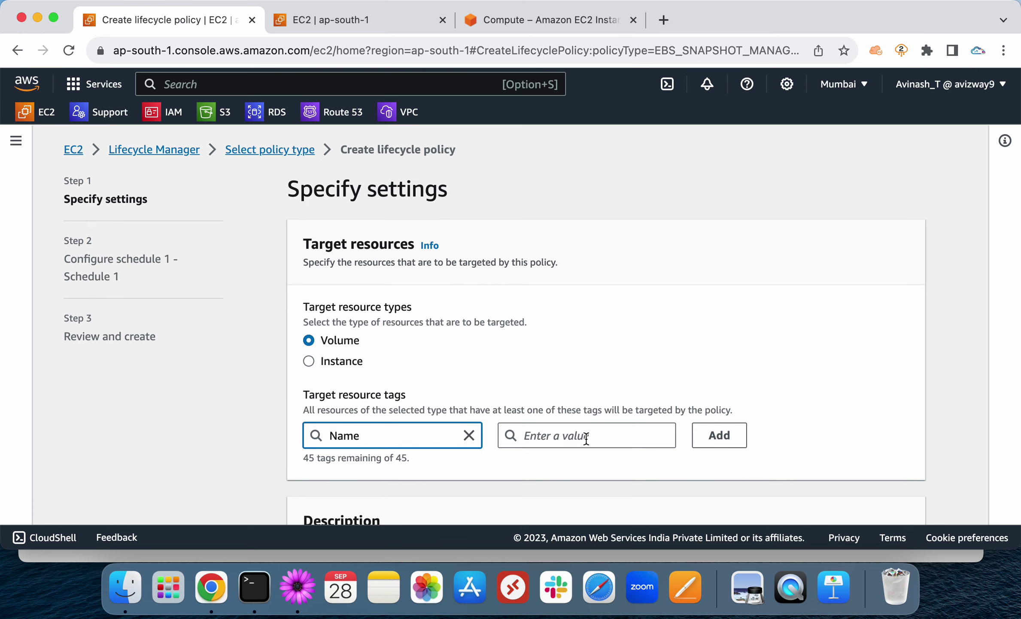
click(588, 436)
key(Return)
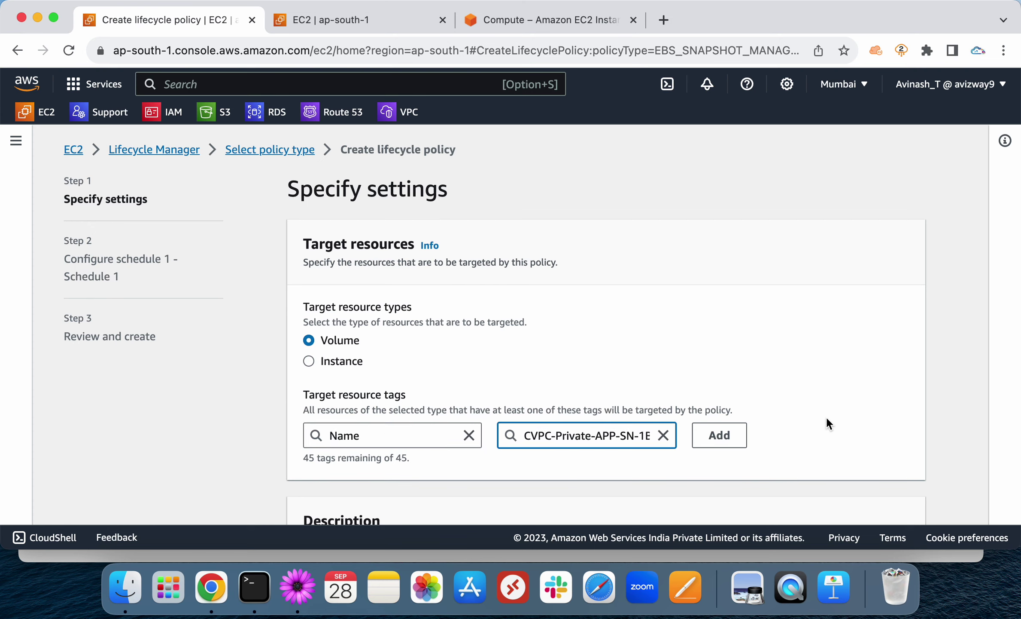
click(705, 441)
Step: Enter vf as the policy description, keep the default role and continue to the schedule configuration
scroll(705, 443, down, 5)
scroll(705, 442, down, 2)
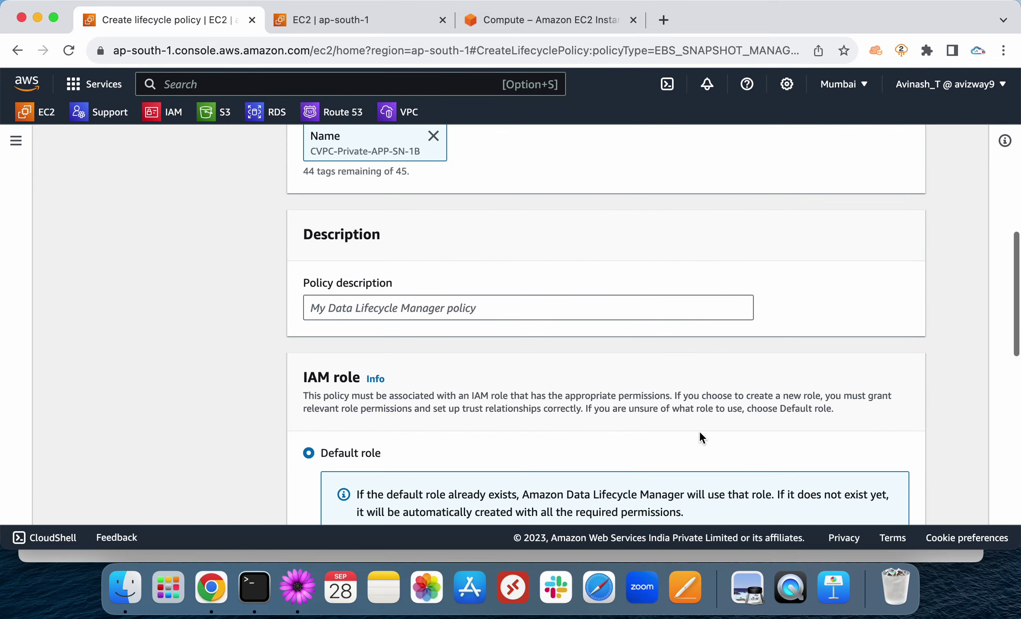
click(493, 306)
text(vf)
scroll(492, 305, down, 6)
scroll(776, 445, down, 5)
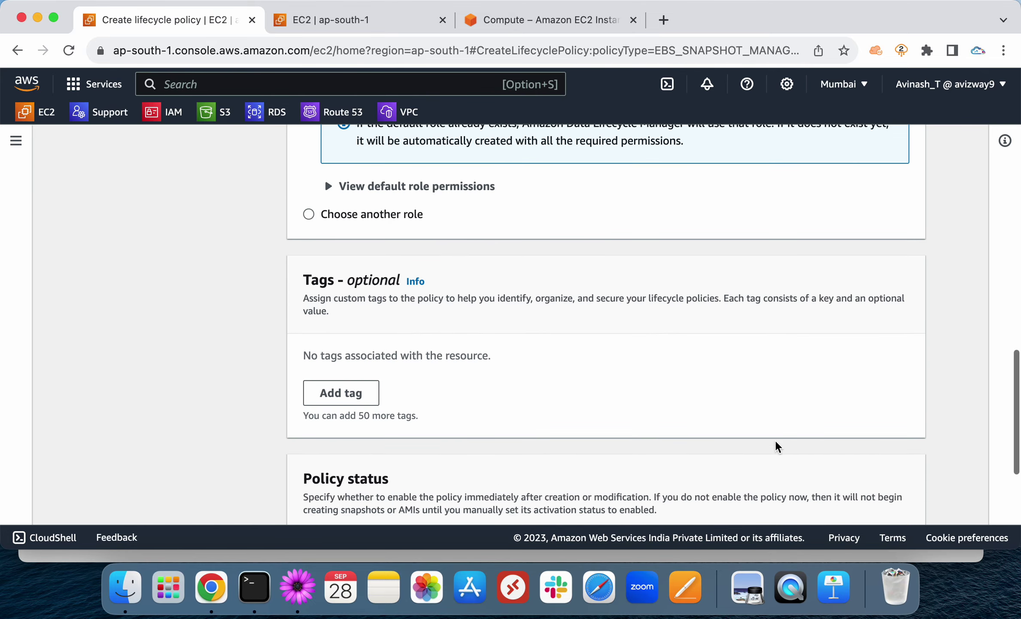
click(899, 496)
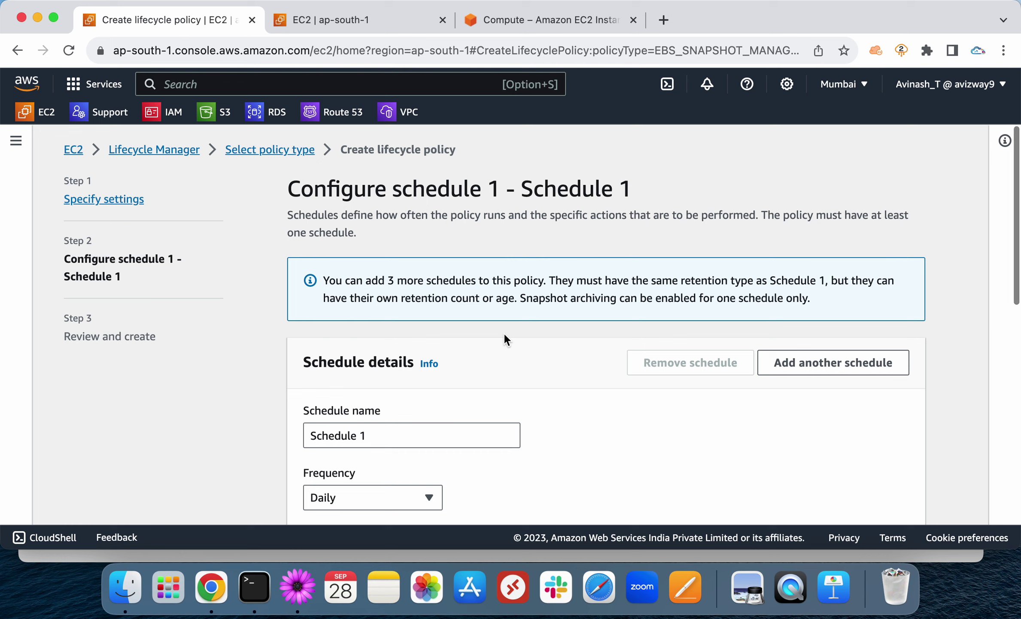
Step: Examine the name and frequency options of the policy's Schedule 1
click(392, 438)
scroll(595, 420, down, 3)
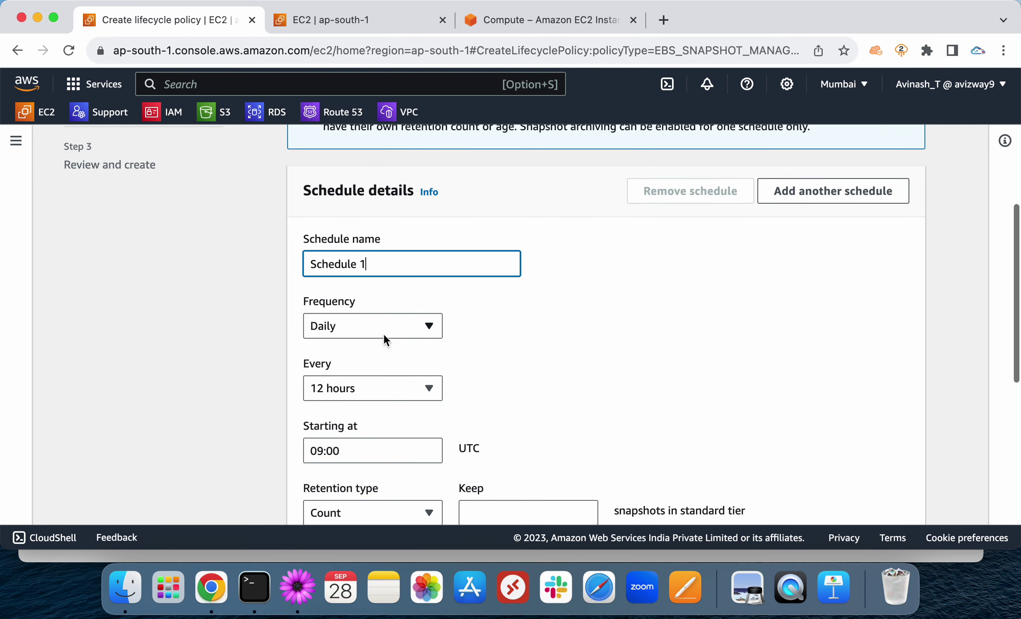
click(384, 329)
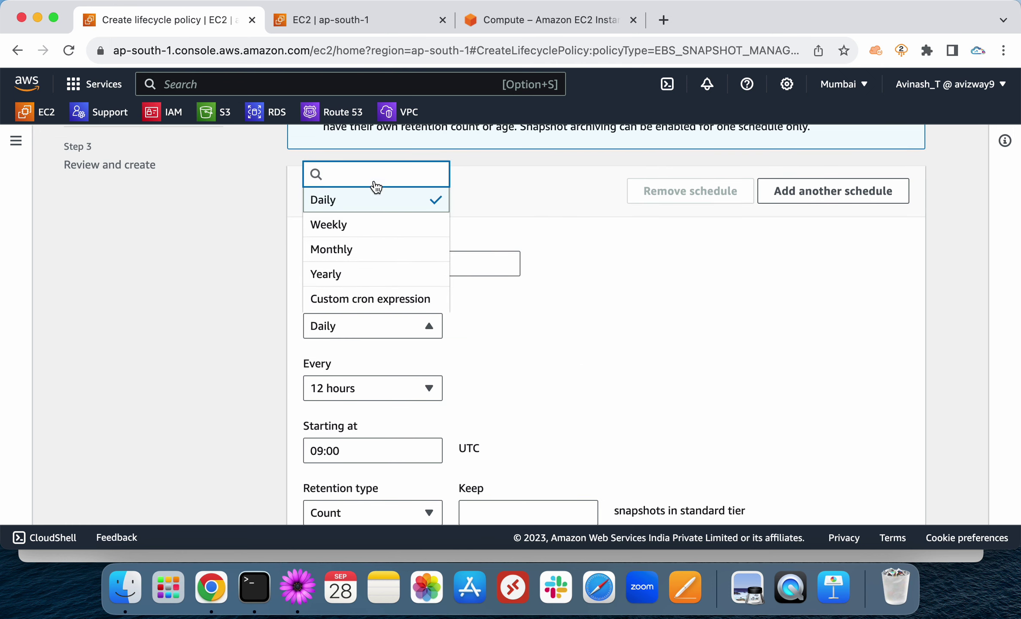
click(573, 348)
scroll(573, 348, up, 2)
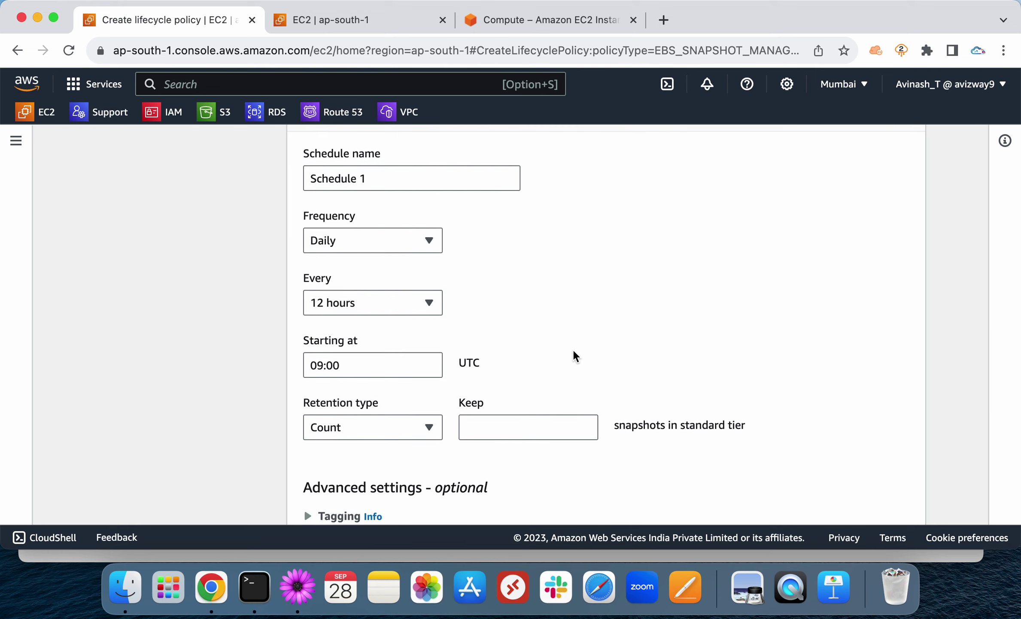
Step: Set the schedule's retention type to Age so snapshots expire 5 days after creation
scroll(574, 351, down, 2)
click(392, 340)
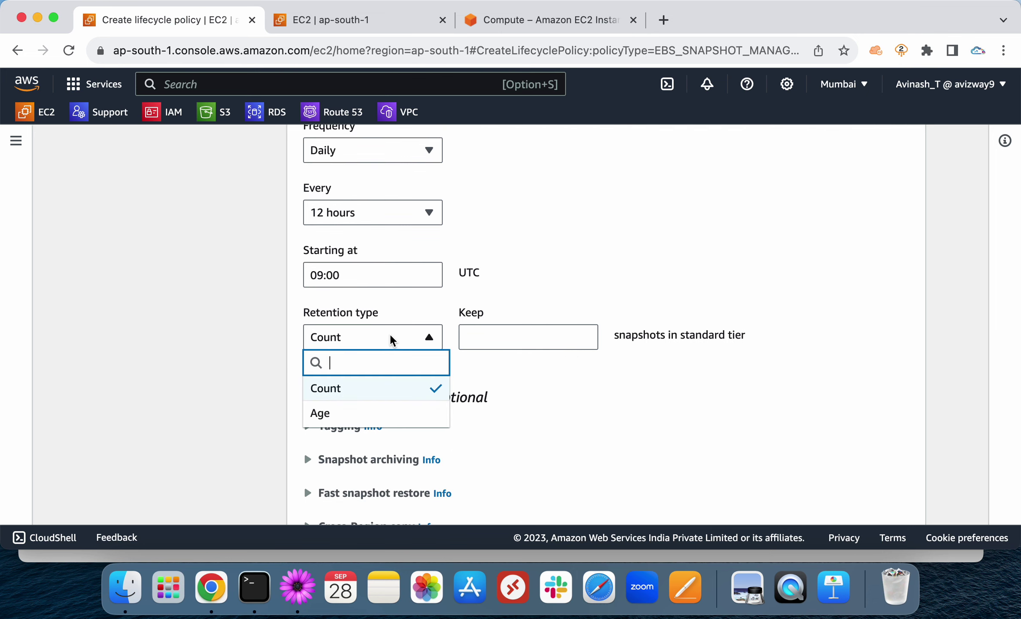
click(369, 410)
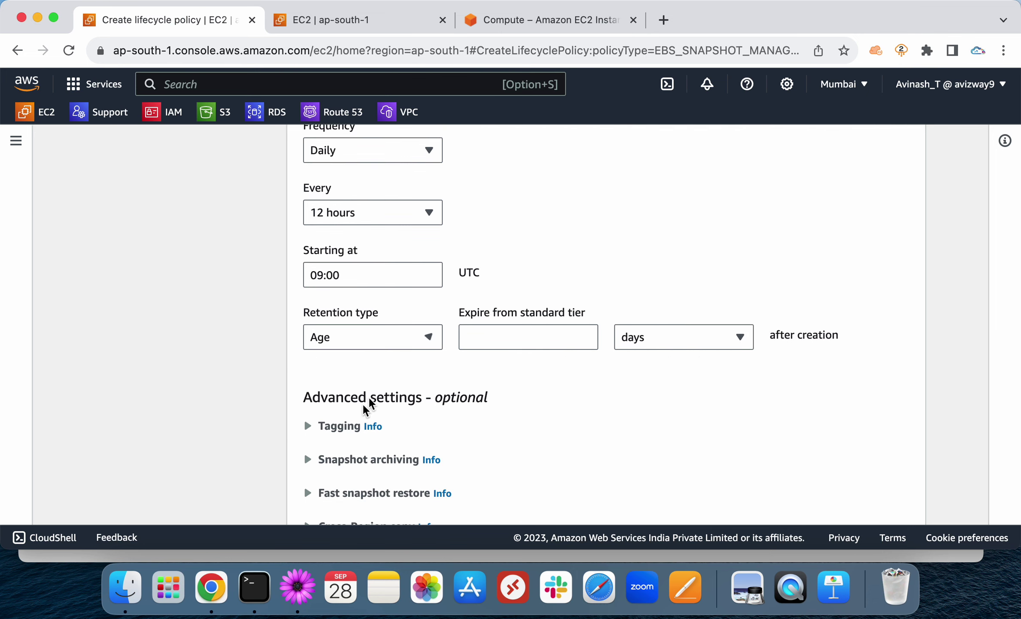
click(521, 333)
text(5)
click(743, 257)
scroll(745, 257, down, 5)
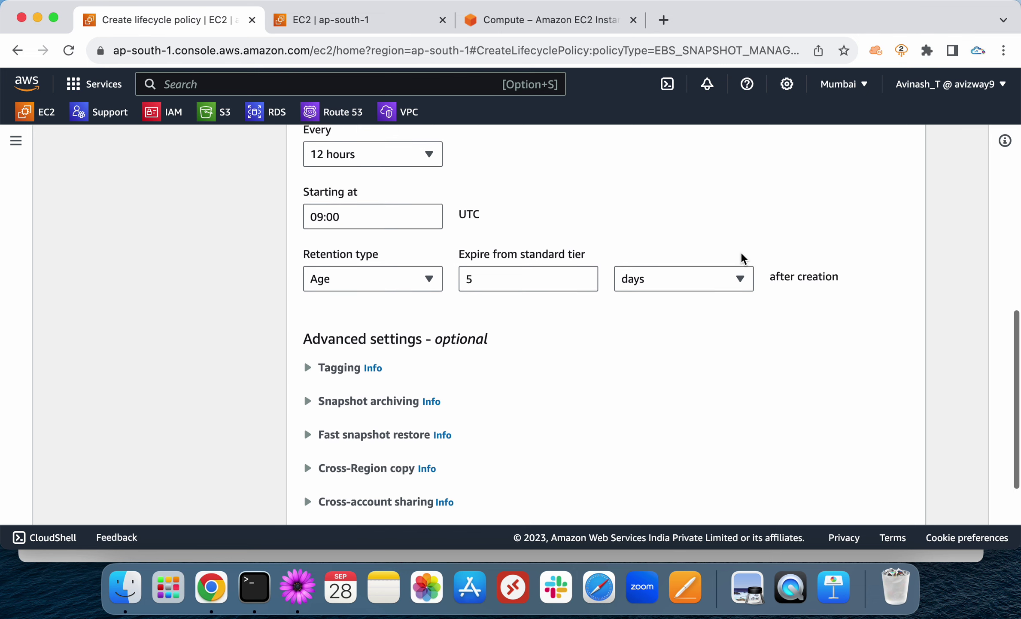
Step: Abandon the lifecycle policy setup and return to the Lifecycle Manager start page
scroll(743, 265, up, 15)
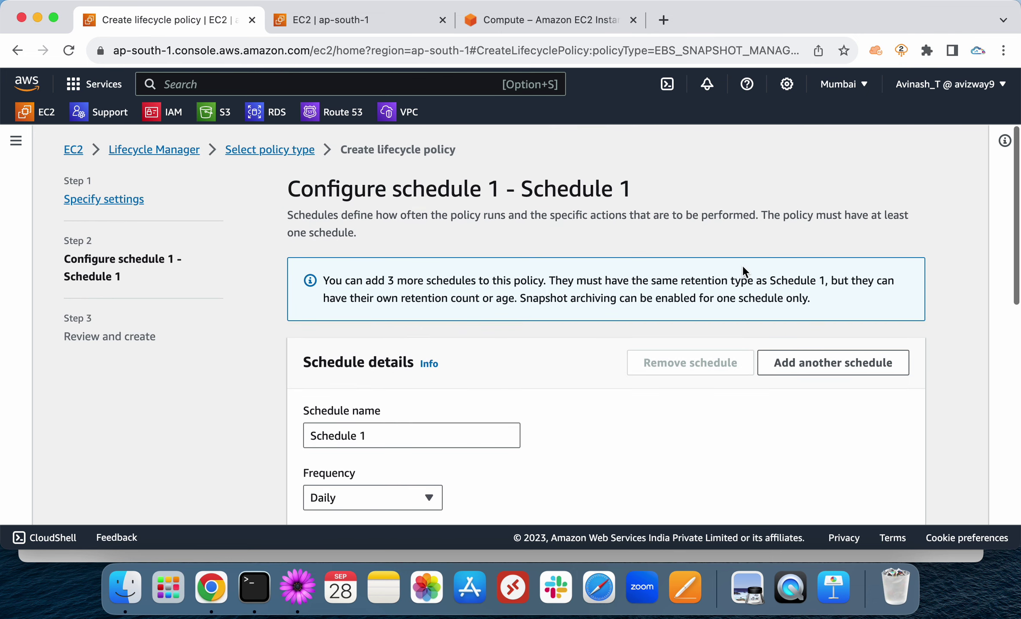
click(243, 150)
click(178, 151)
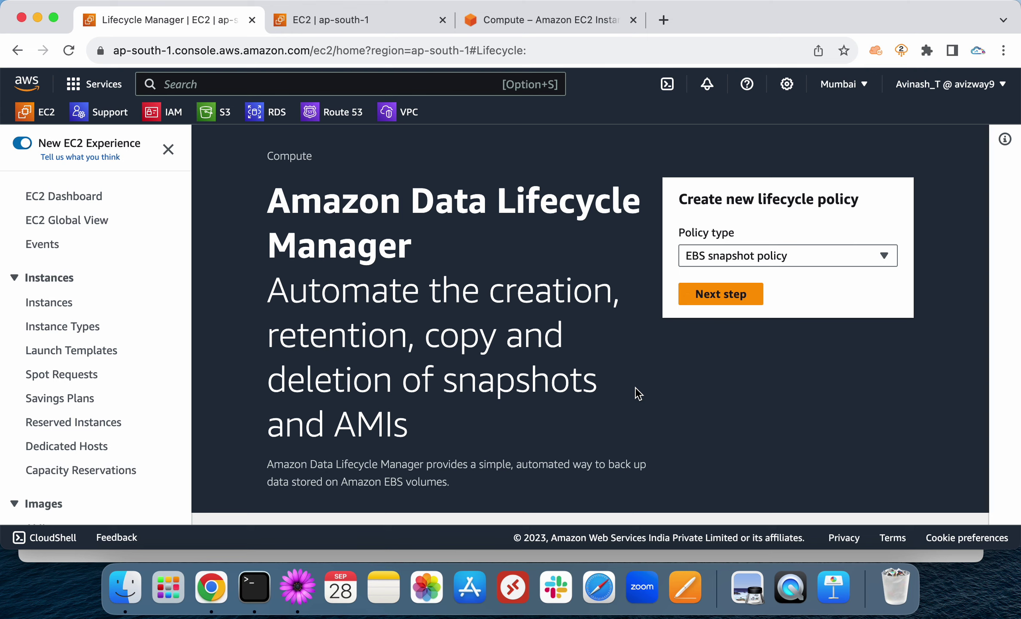
Step: Open the list of owned AMIs and examine the AMI ID and details of the AviWebPage image
scroll(100, 398, down, 7)
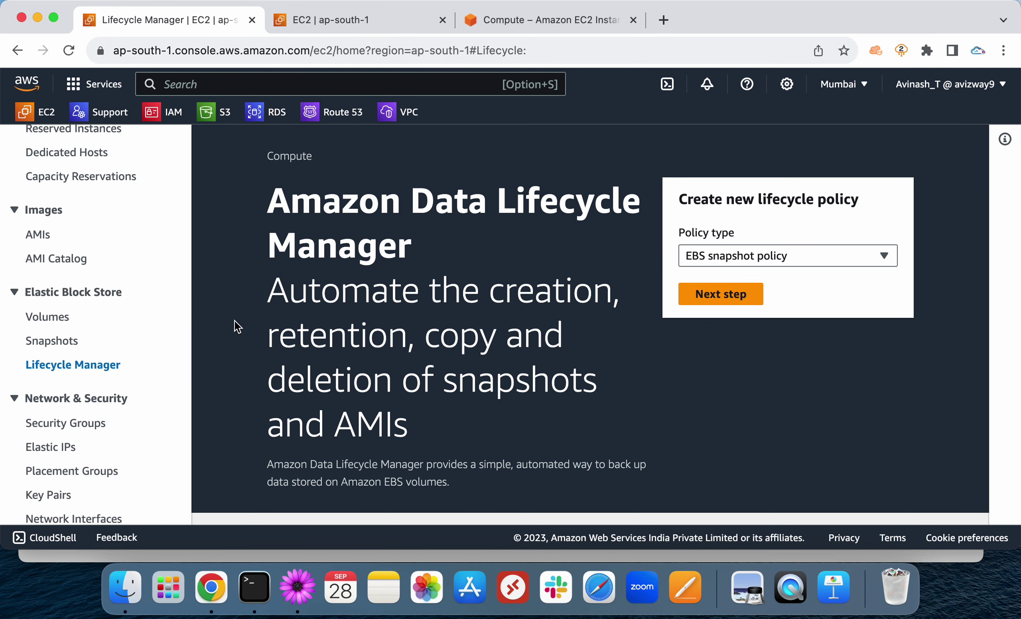
click(37, 234)
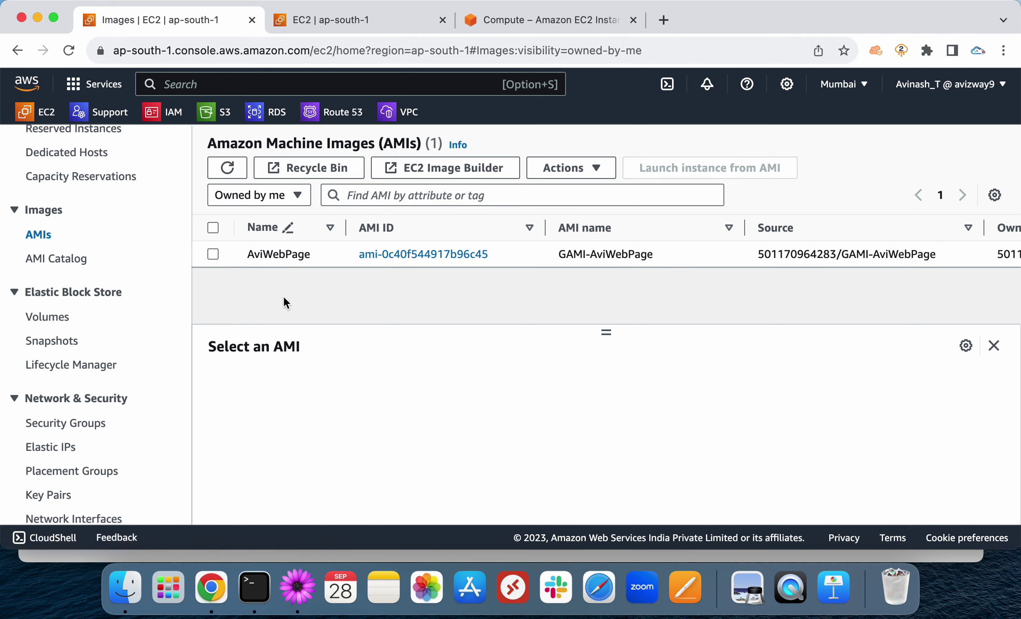
drag(254, 254, 379, 290)
click(379, 290)
drag(352, 260, 379, 275)
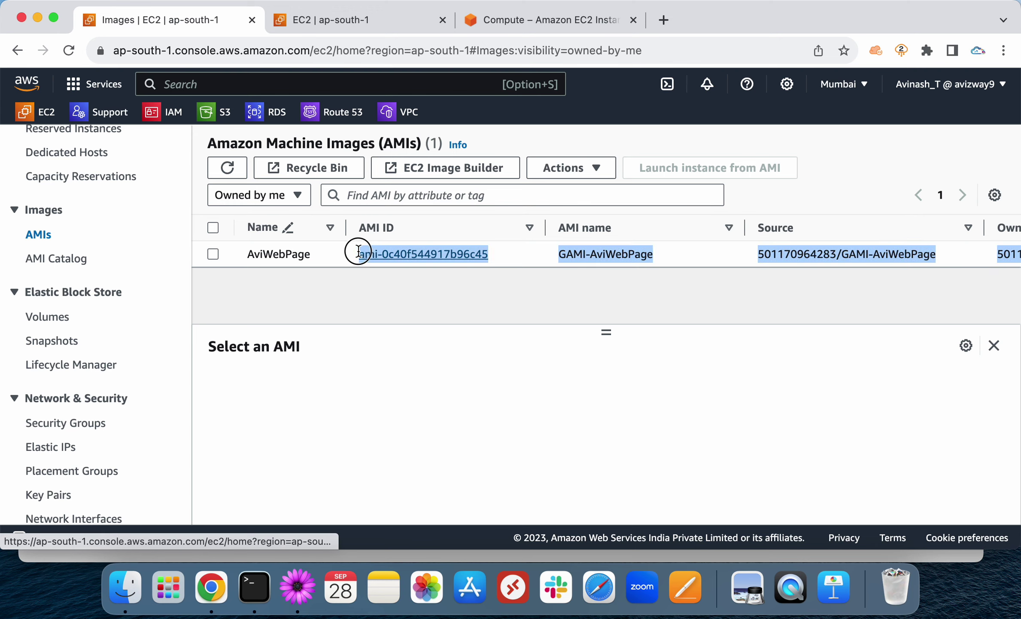
click(461, 281)
drag(517, 252, 365, 254)
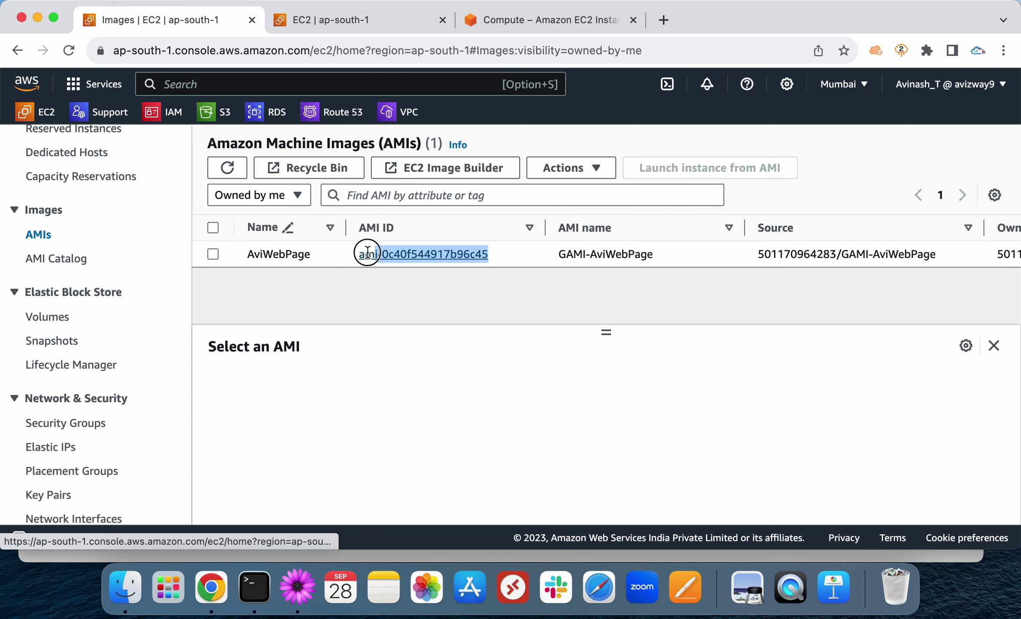
click(365, 298)
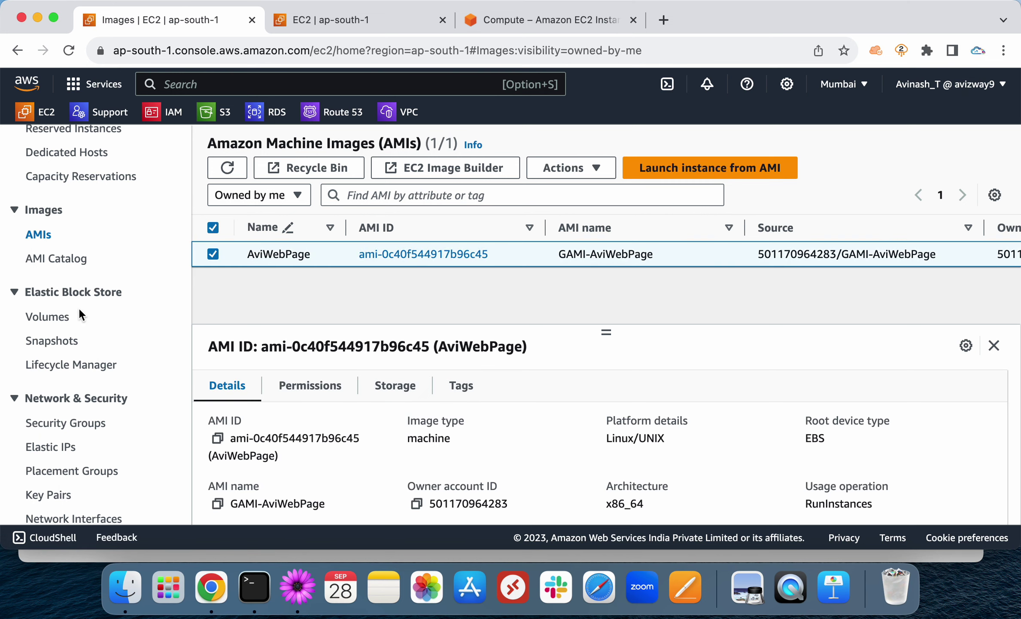
Step: Open the EC2 instances list and narrow its Name column
scroll(79, 309, up, 6)
click(43, 304)
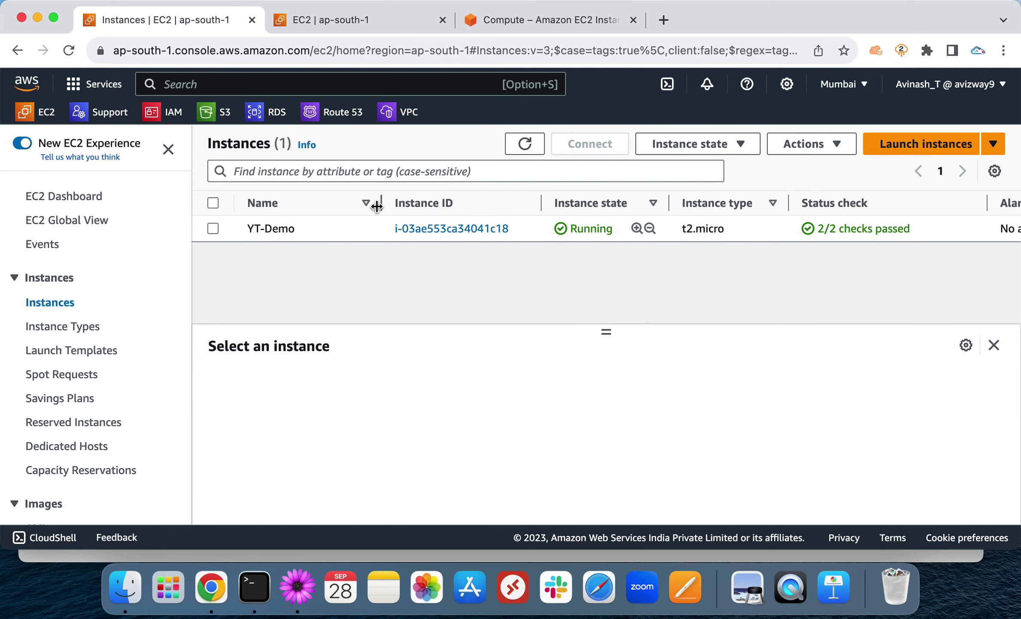
drag(381, 203, 325, 204)
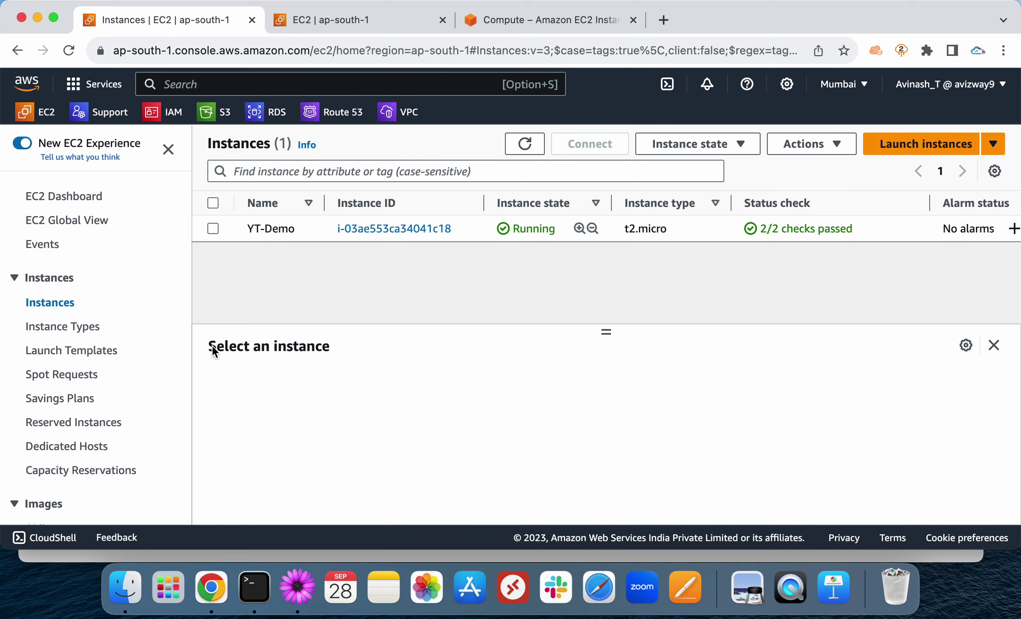
scroll(173, 442, down, 10)
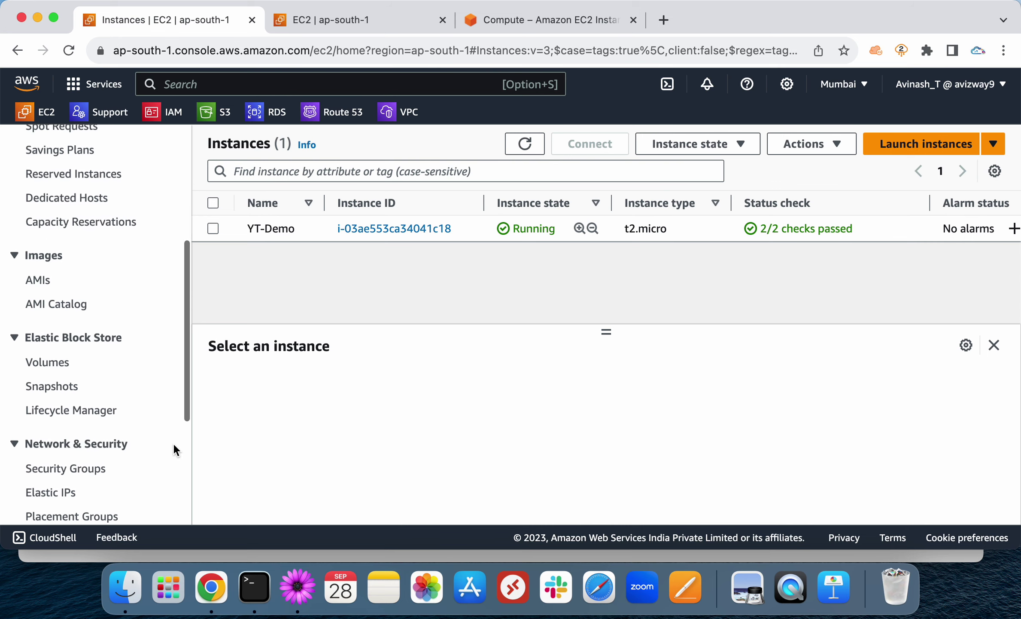
scroll(139, 353, up, 10)
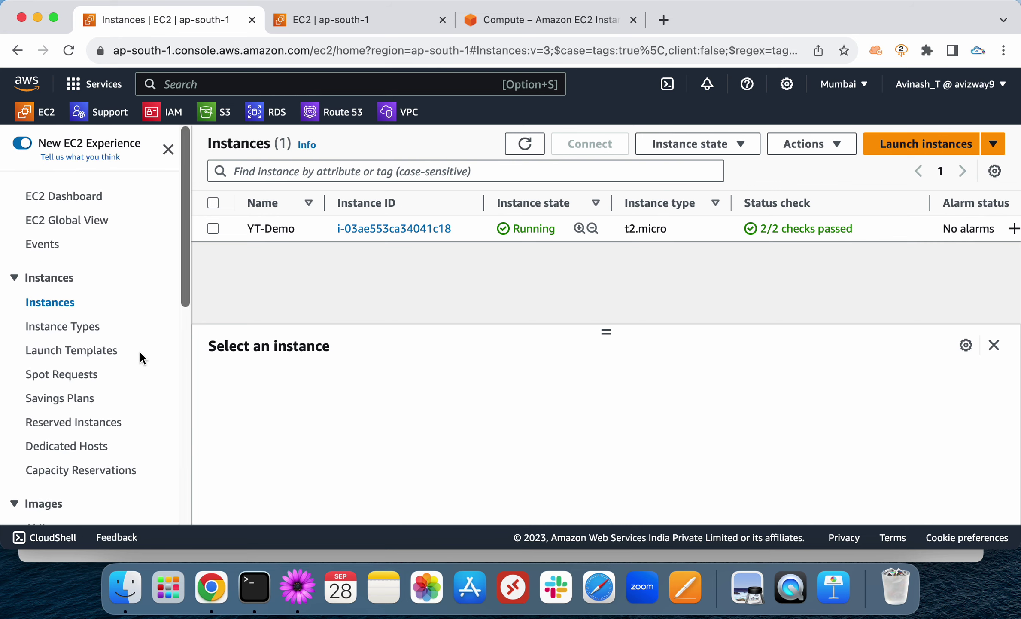
Step: Select the YT-Demo instance and copy its public IPv4 address
click(212, 228)
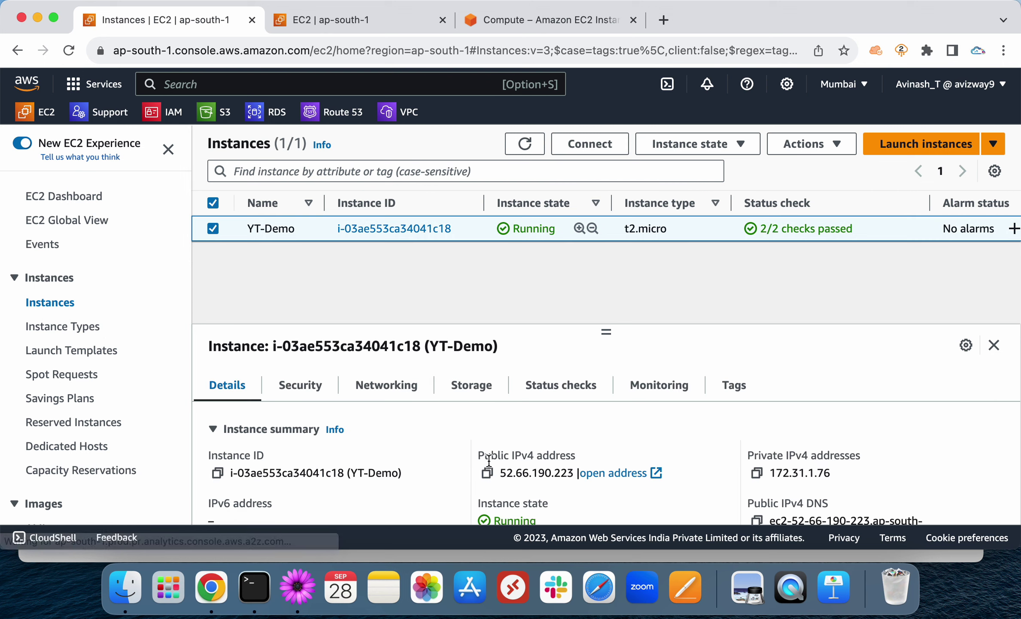
click(487, 473)
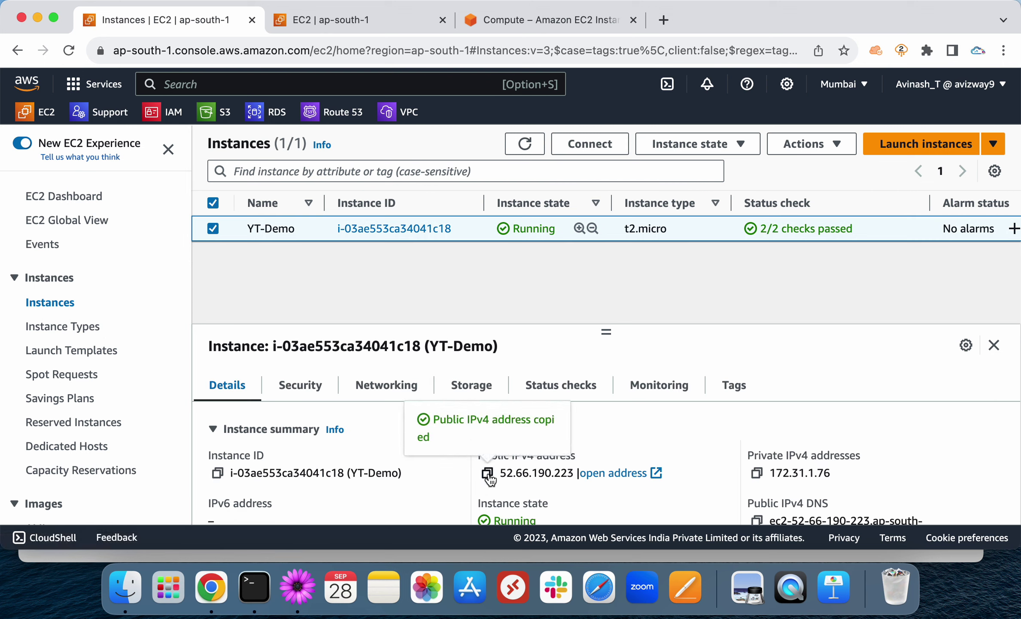
double_click(531, 469)
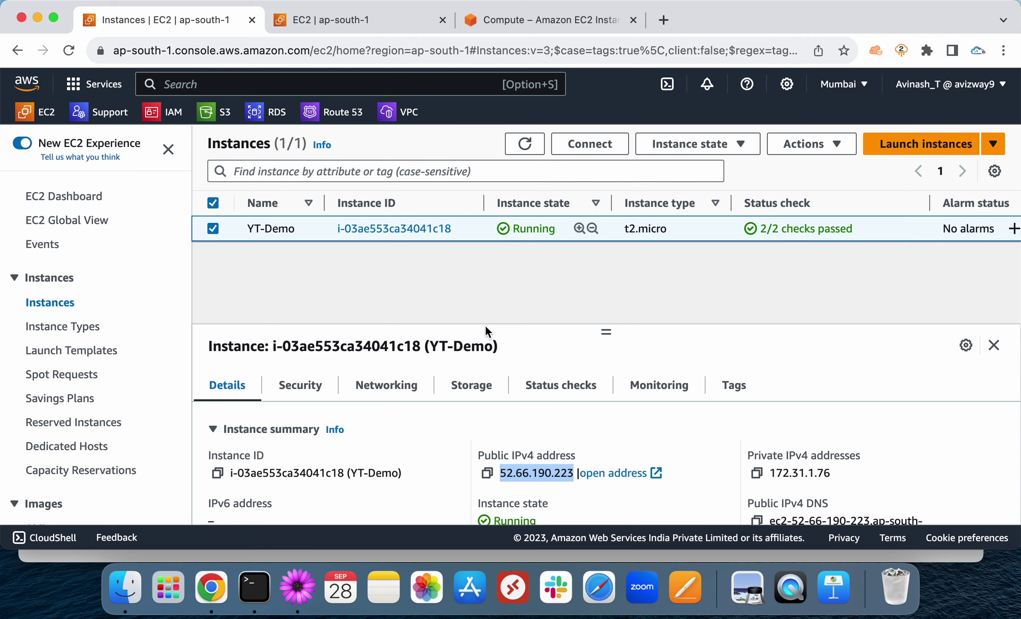
click(501, 305)
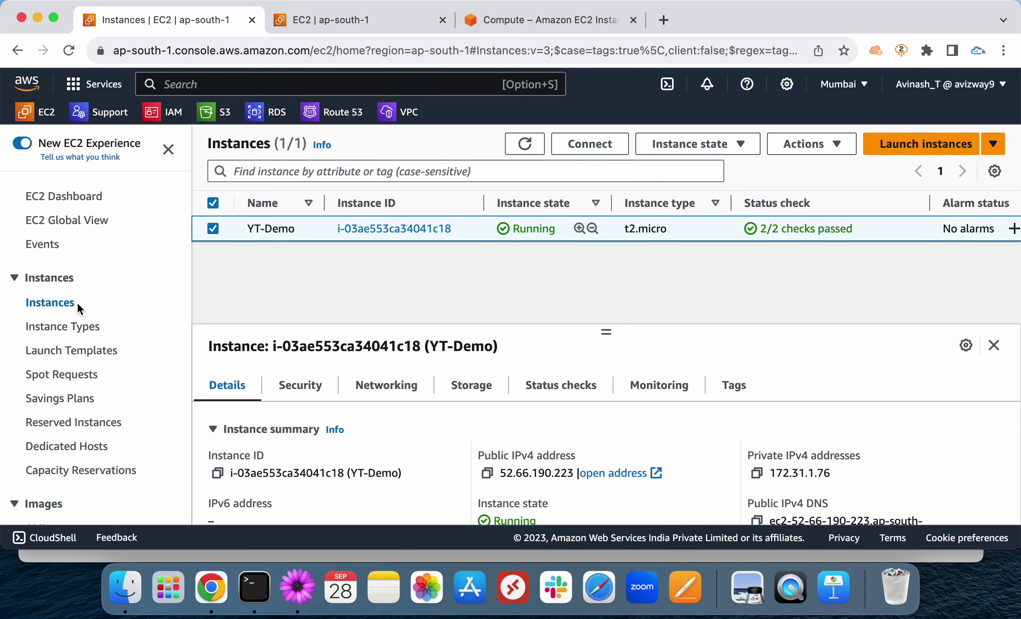
Step: Check the account's Elastic IP addresses from the EC2 dashboard and return to the instances list
click(64, 185)
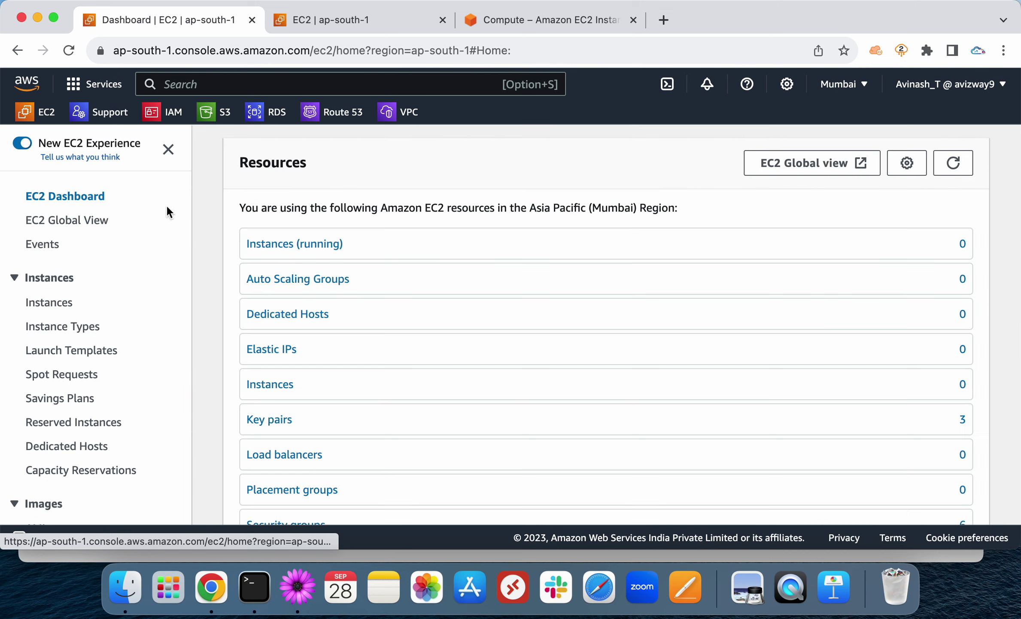
click(506, 291)
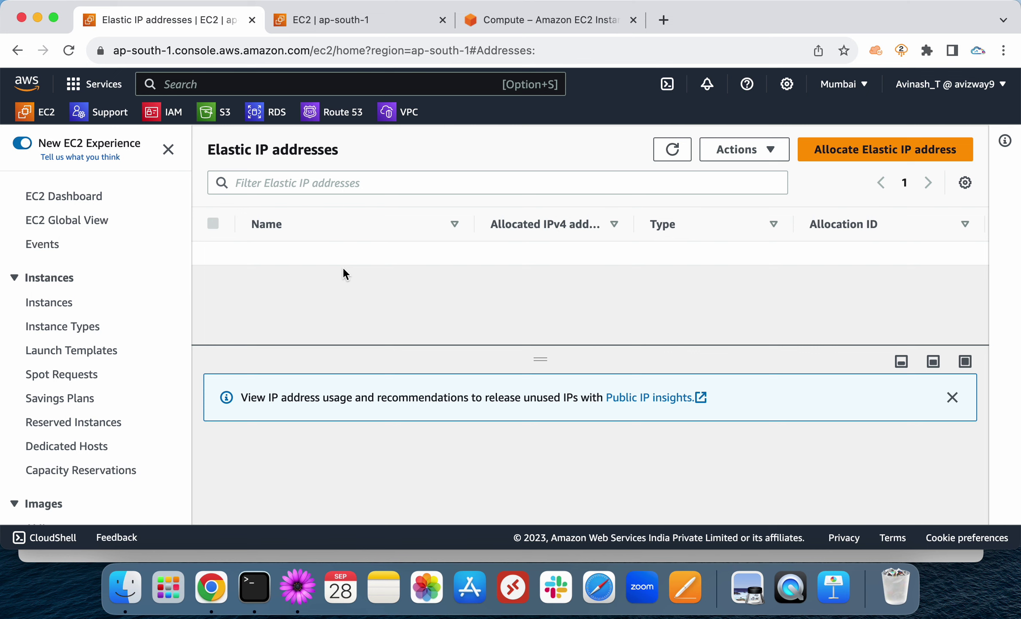
click(59, 294)
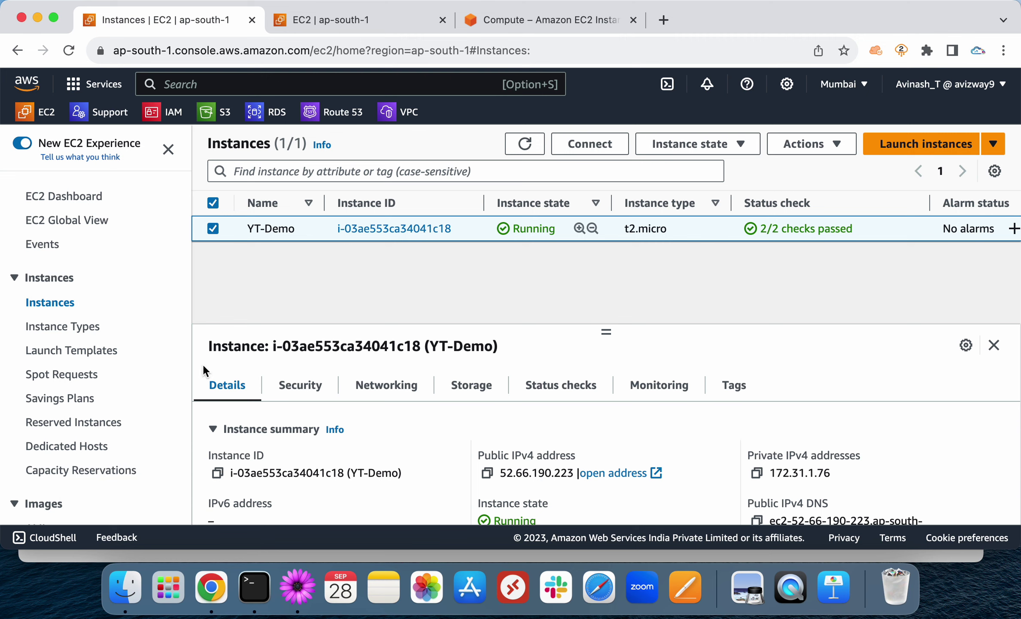
Step: Examine the network interface and Elastic IP address sections in the networking details of the YT-Demo instance
click(388, 387)
scroll(406, 405, down, 3)
scroll(406, 406, down, 10)
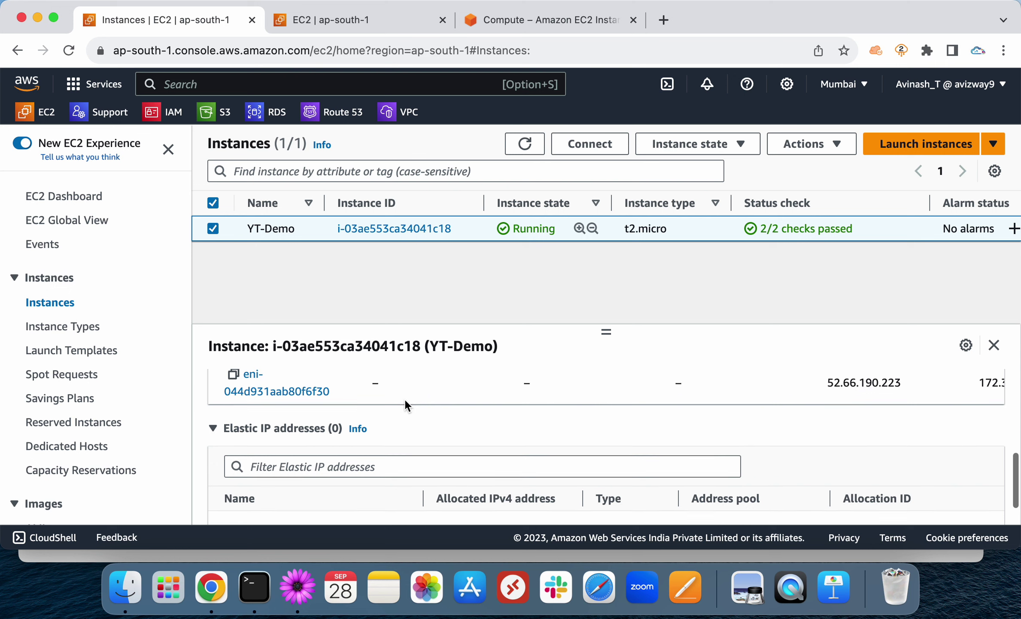
double_click(406, 434)
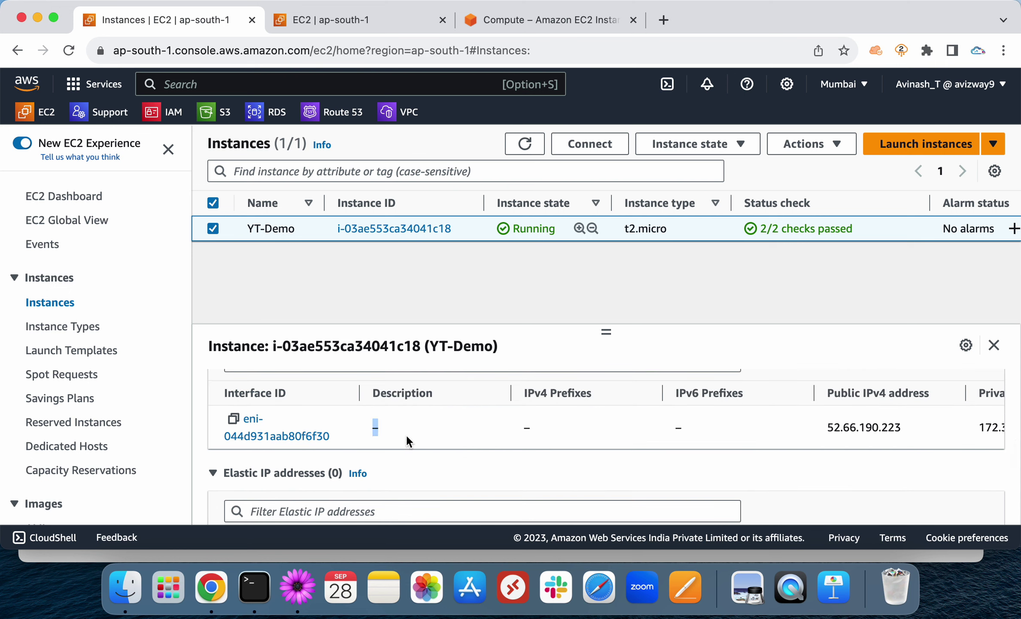
click(456, 431)
Step: Look up the Availability Zone of the YT-Demo instance in the instances list
scroll(704, 235, right, 5)
double_click(874, 227)
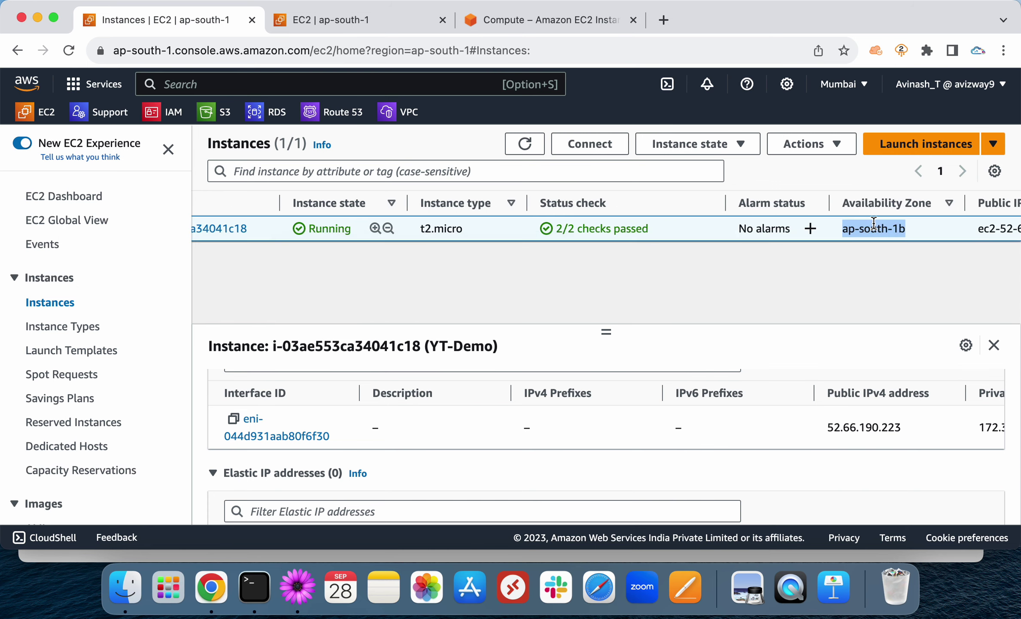
click(429, 431)
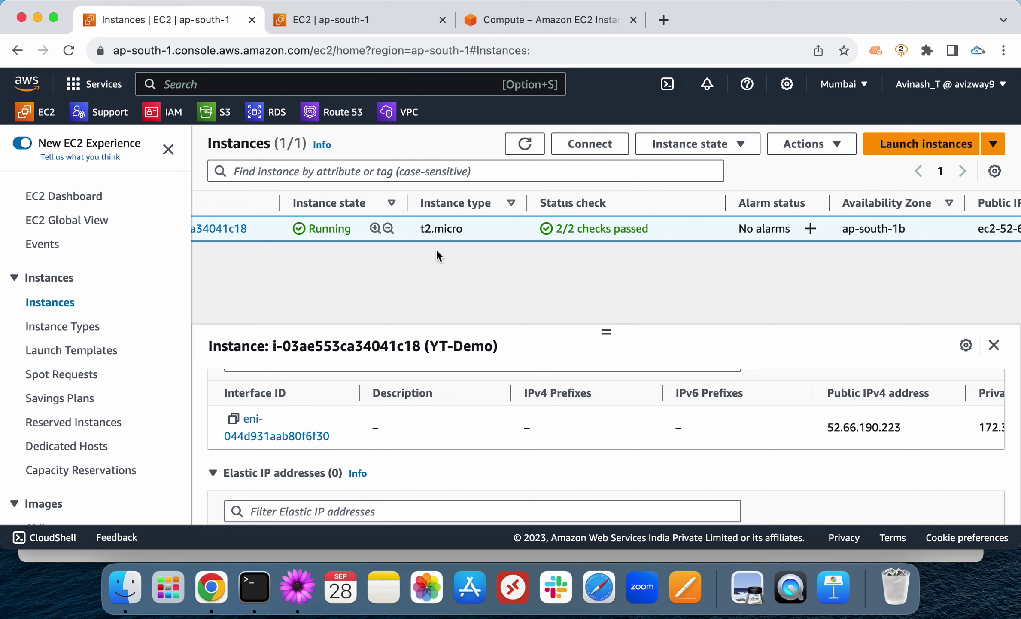
scroll(441, 231, left, 5)
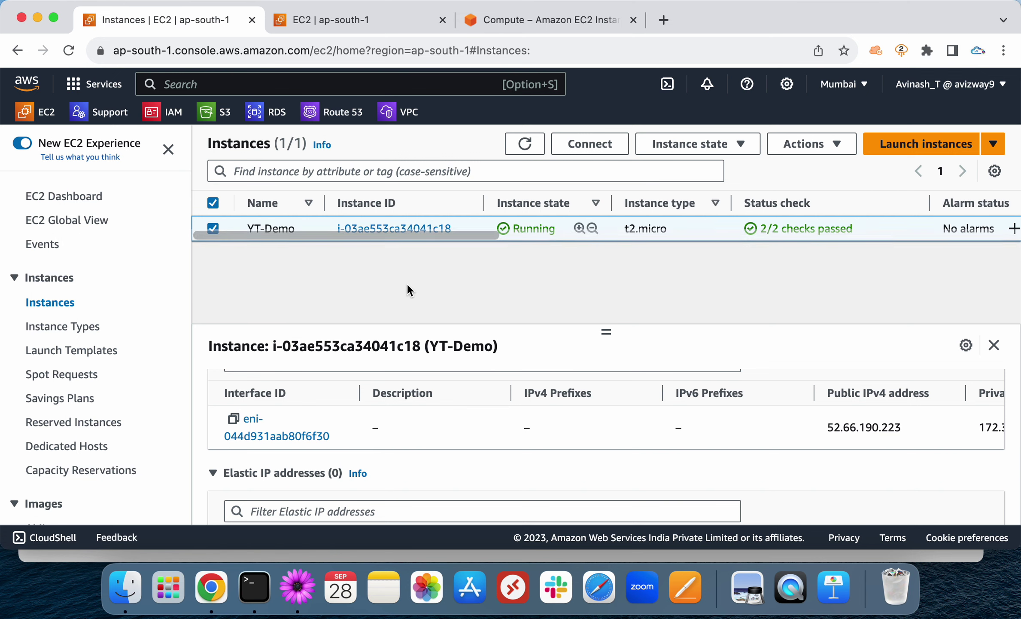
Step: Open the load balancers list and start creating a load balancer to reach the type comparison
scroll(164, 381, down, 10)
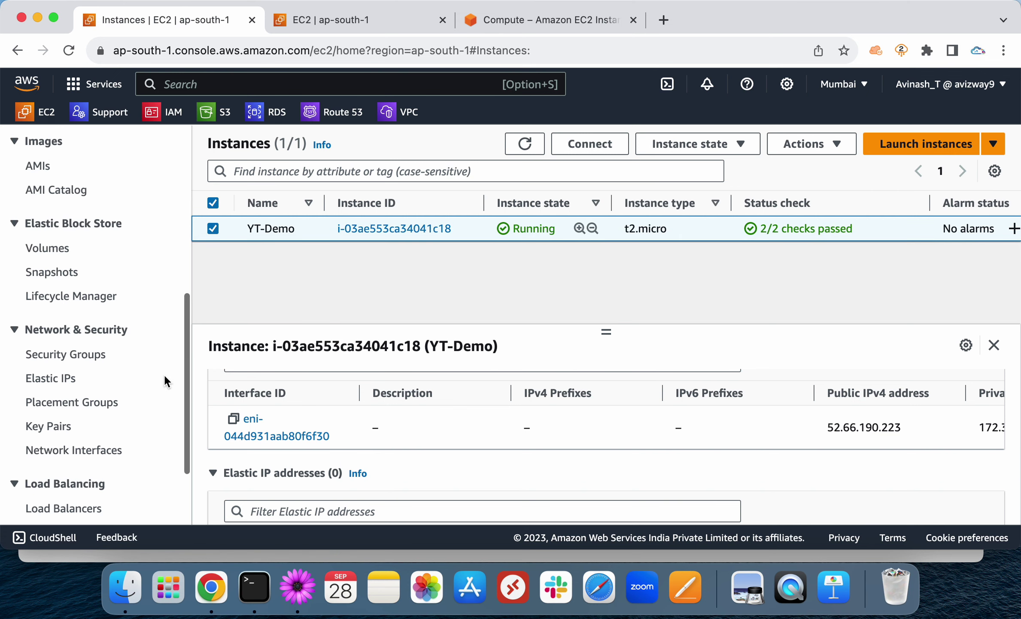
scroll(164, 378, down, 5)
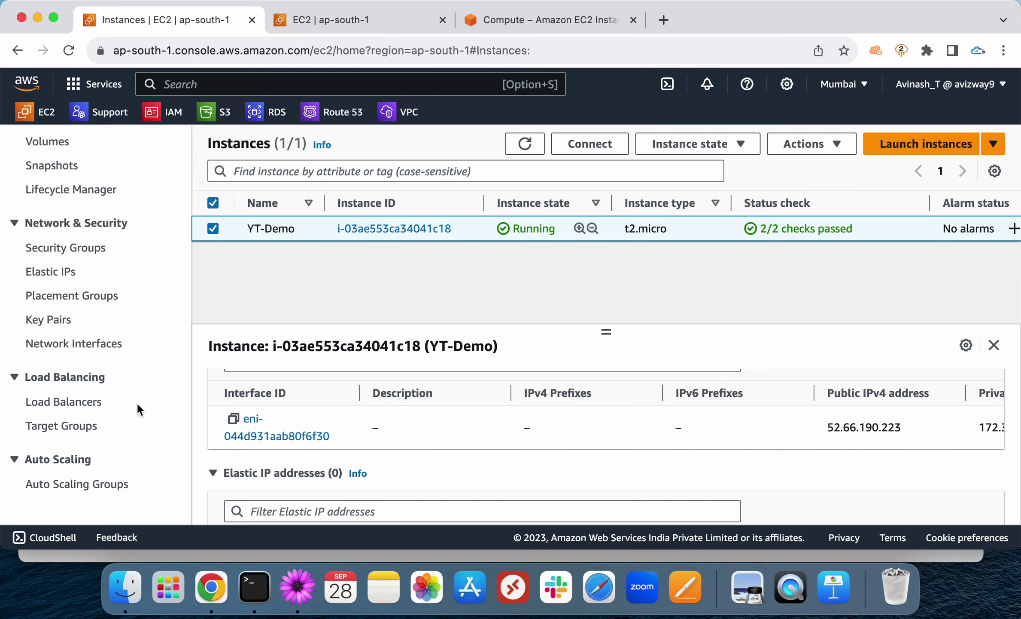
click(84, 402)
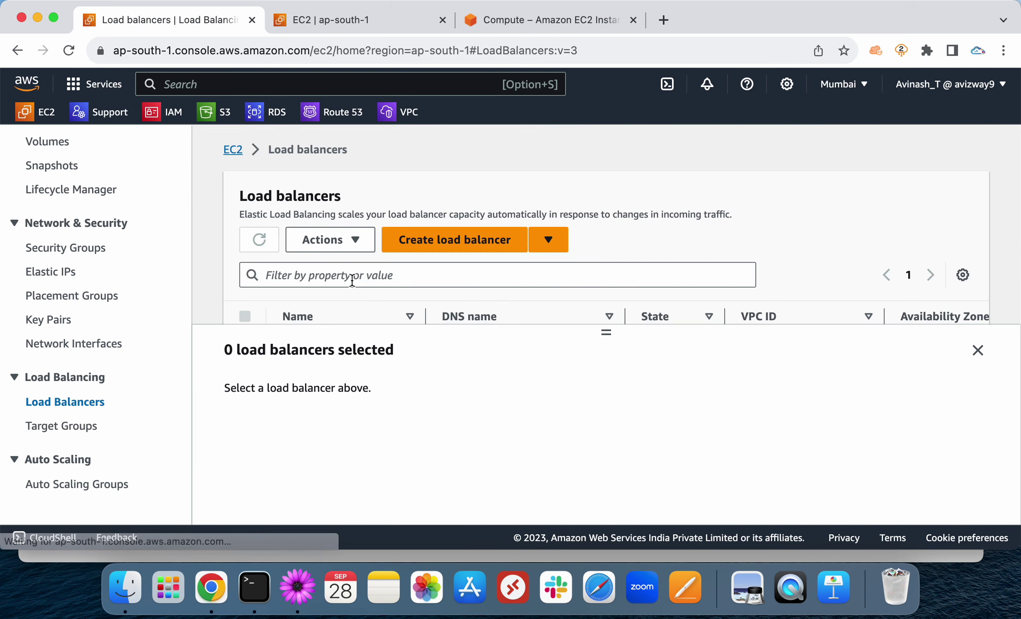
click(418, 239)
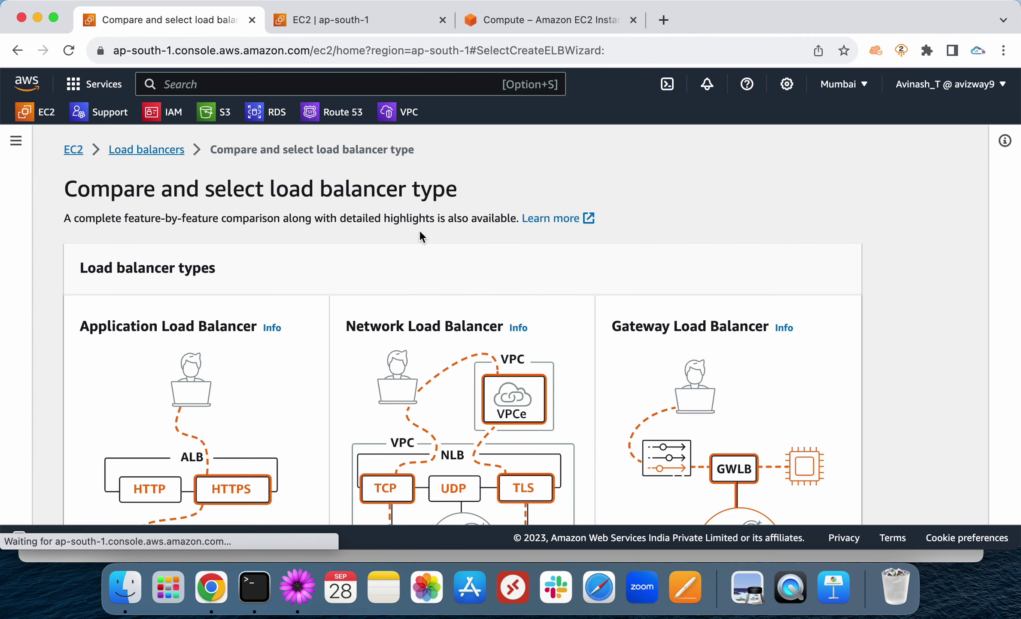
Step: Compare the Application, Network and Gateway Load Balancer types and their diagrams
scroll(176, 261, down, 5)
scroll(176, 261, down, 1)
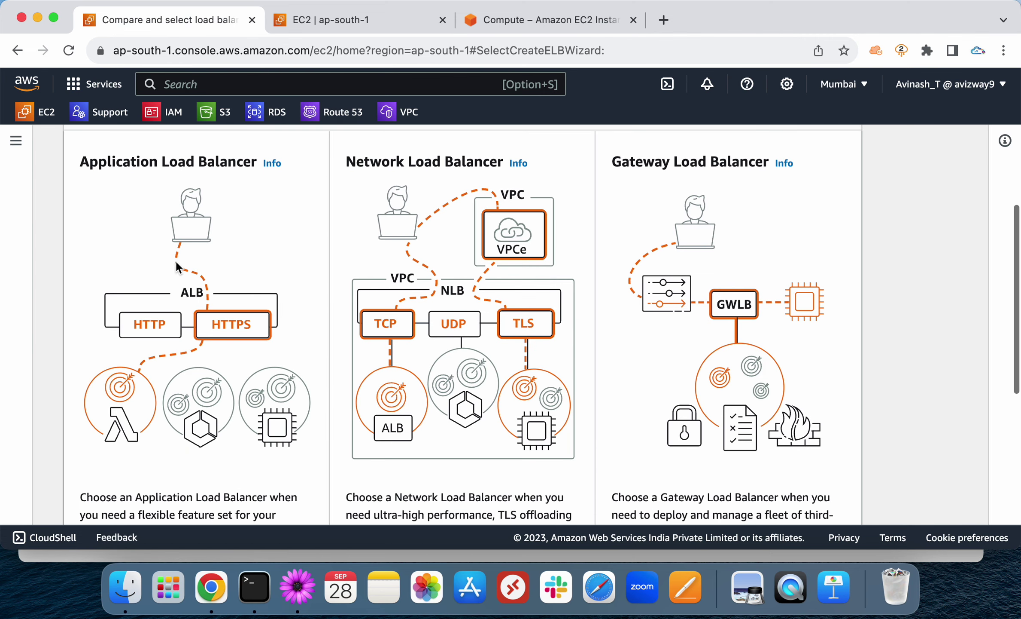
triple_click(156, 165)
triple_click(412, 160)
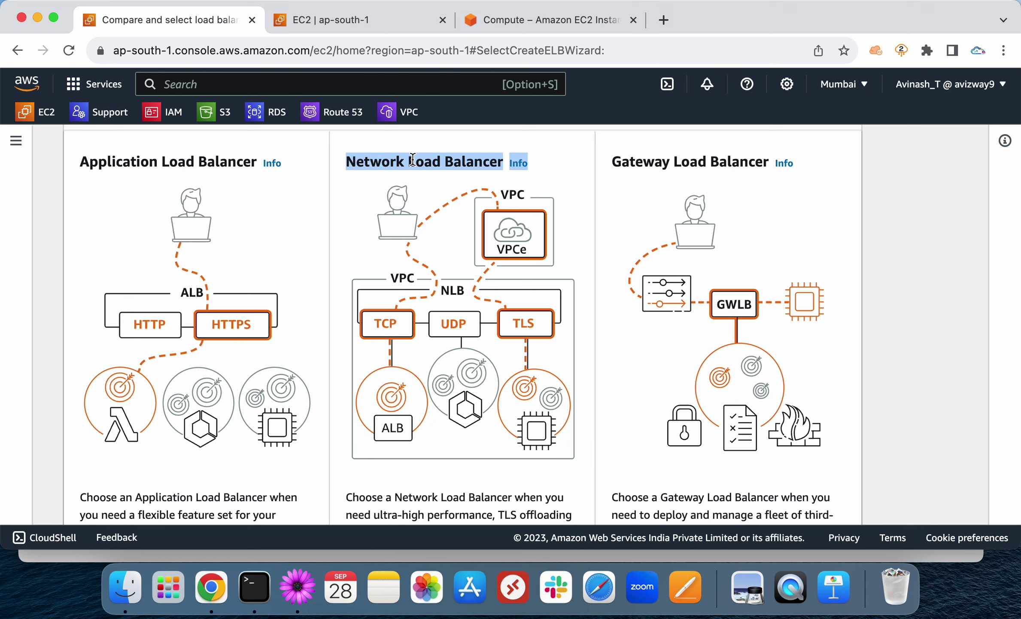
triple_click(621, 162)
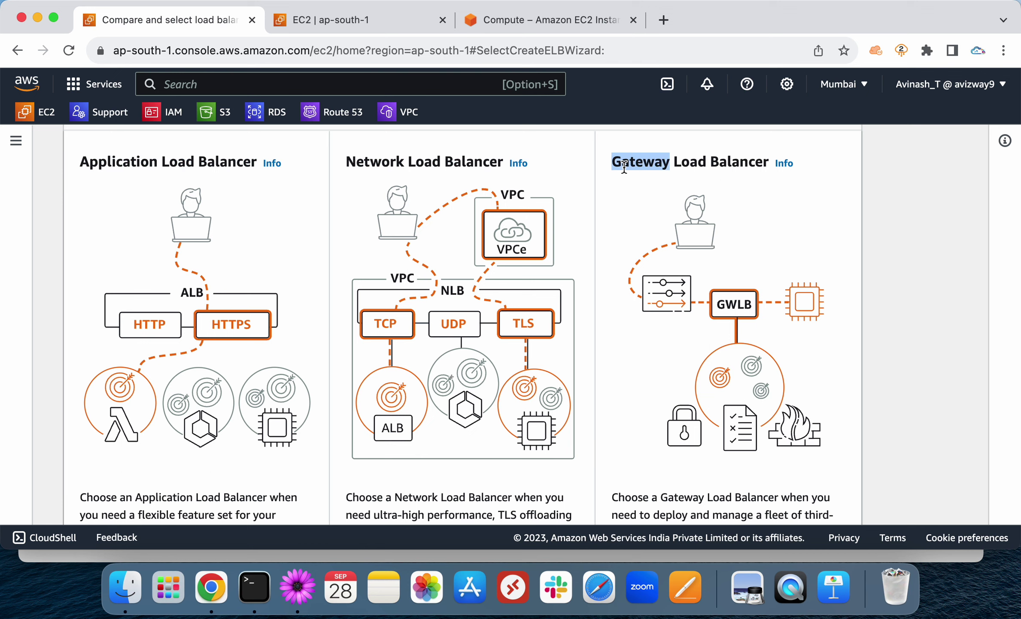
scroll(648, 253, down, 1)
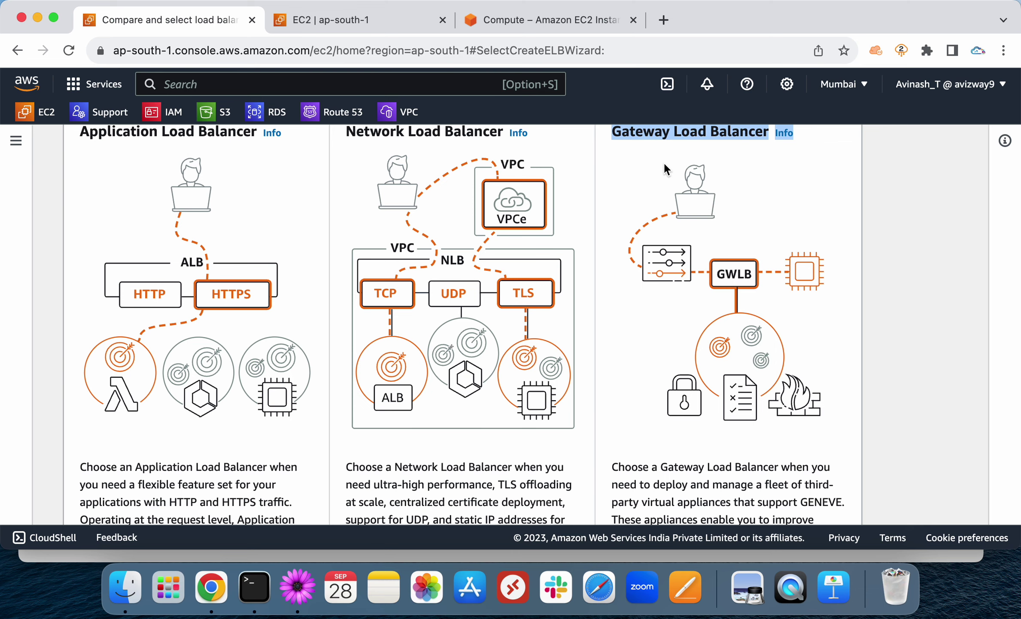
scroll(664, 164, up, 4)
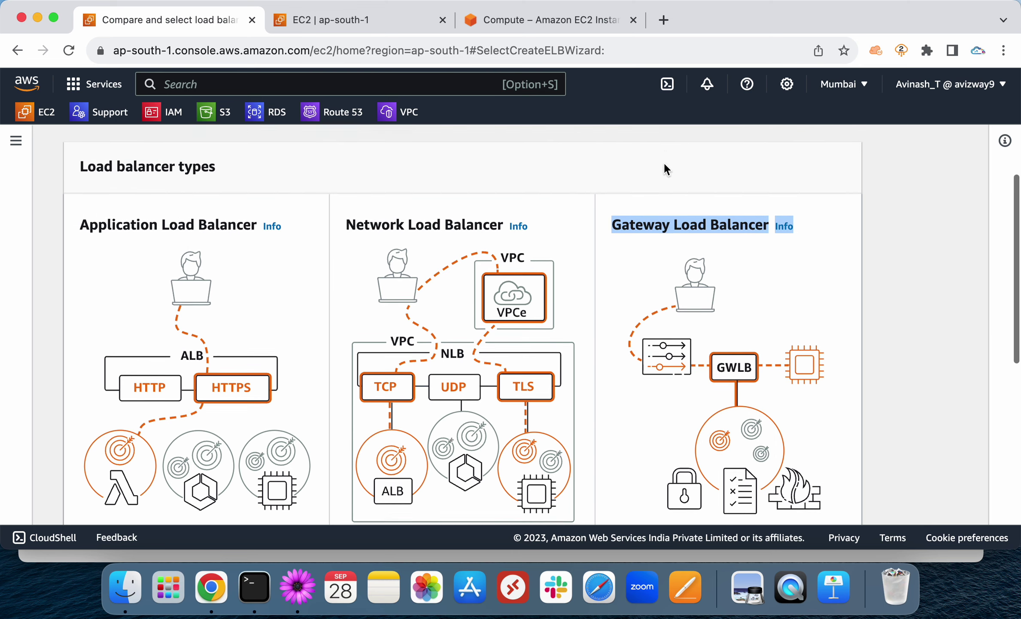
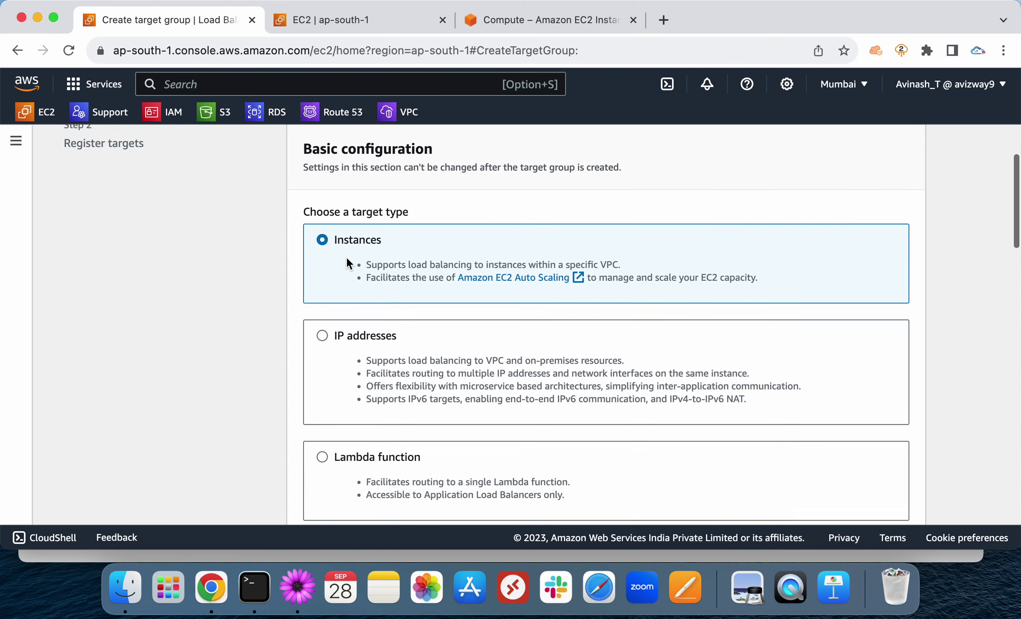
Step: Choose IP addresses as the target type for the target group and highlight that option's description
click(353, 332)
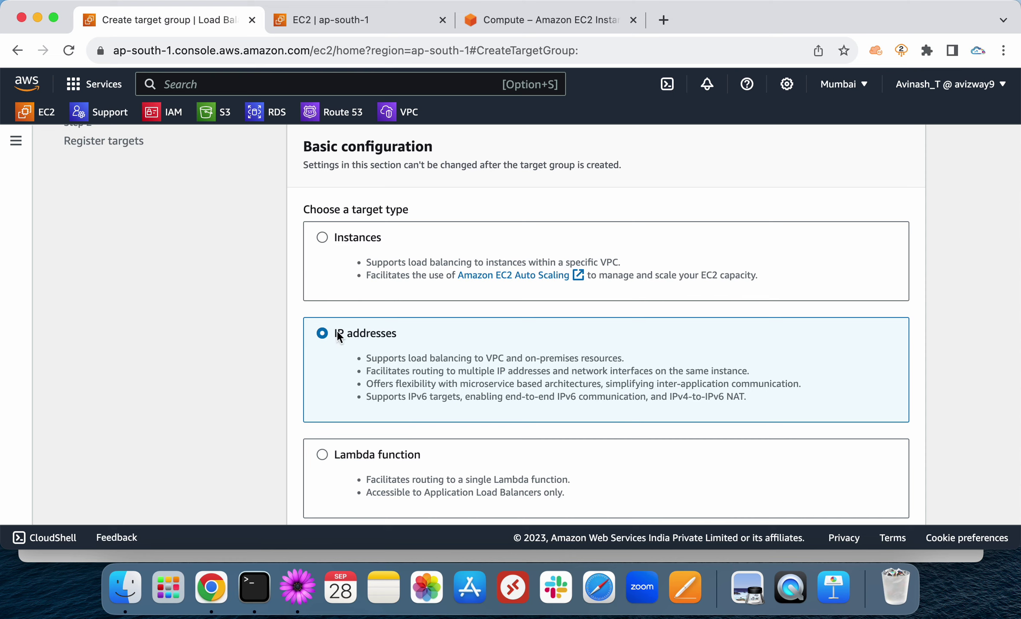
drag(337, 335, 547, 416)
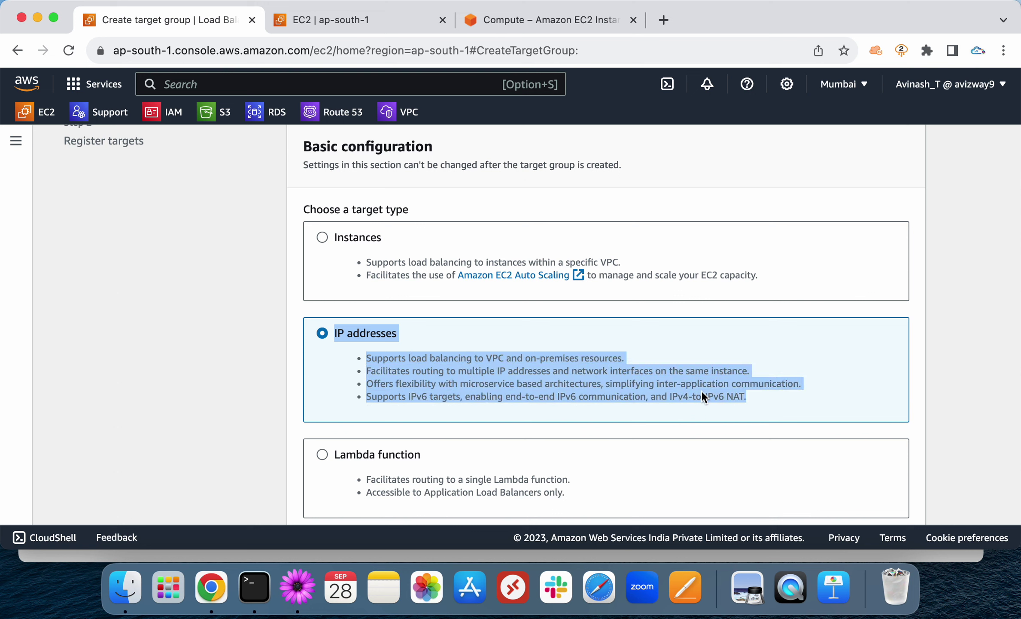
click(766, 416)
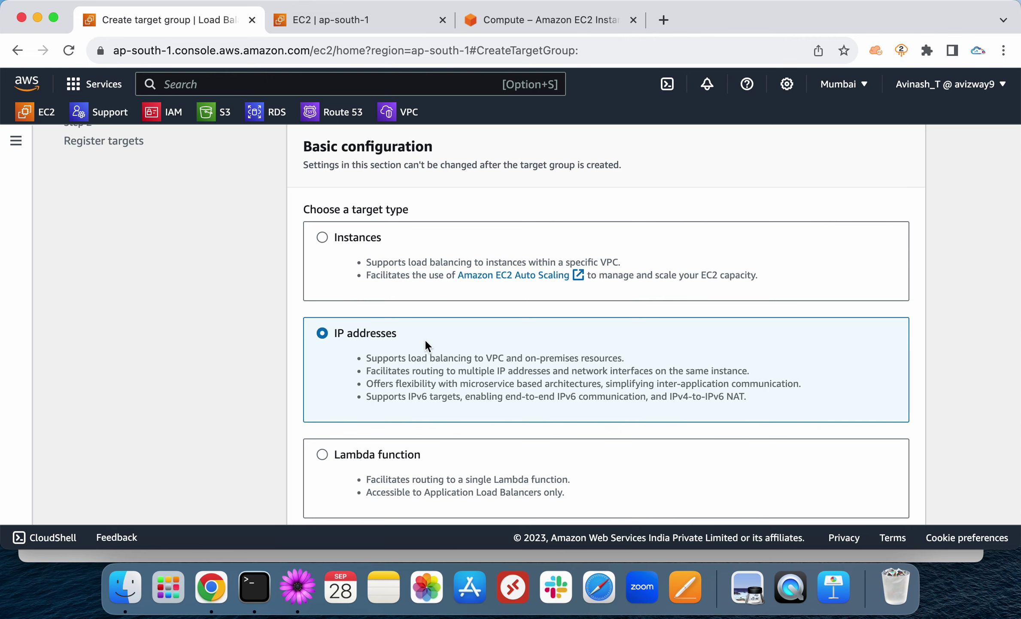
drag(332, 334, 732, 399)
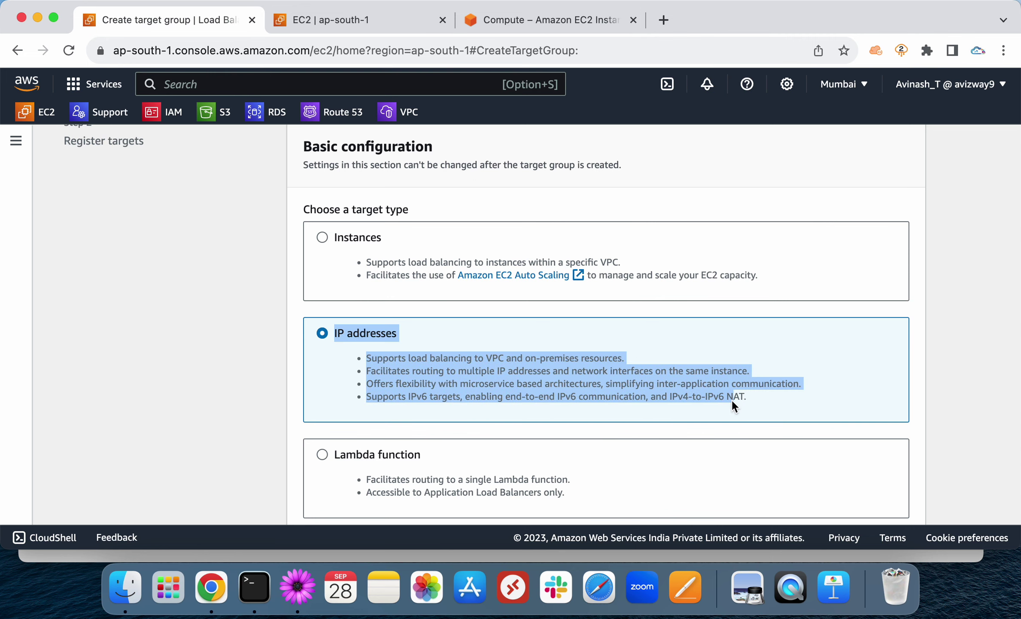
click(174, 417)
Step: Choose Lambda function as the target type for the target group and highlight that option's name
scroll(175, 417, down, 5)
click(438, 359)
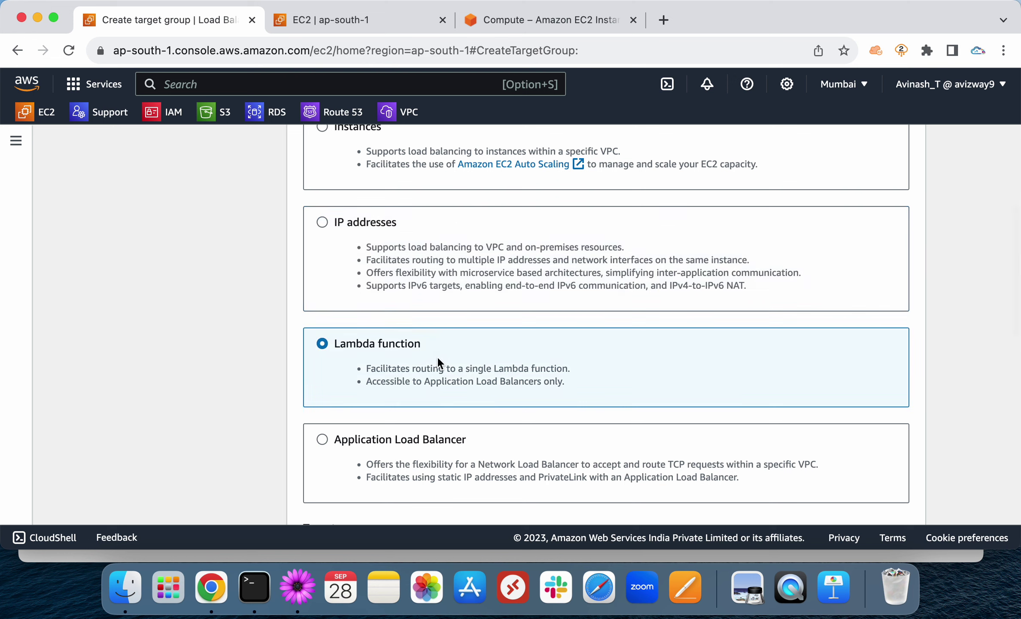
drag(338, 343, 421, 343)
click(218, 382)
Step: Choose Application Load Balancer as the target type for the target group and highlight that option's name
scroll(218, 382, down, 4)
click(357, 341)
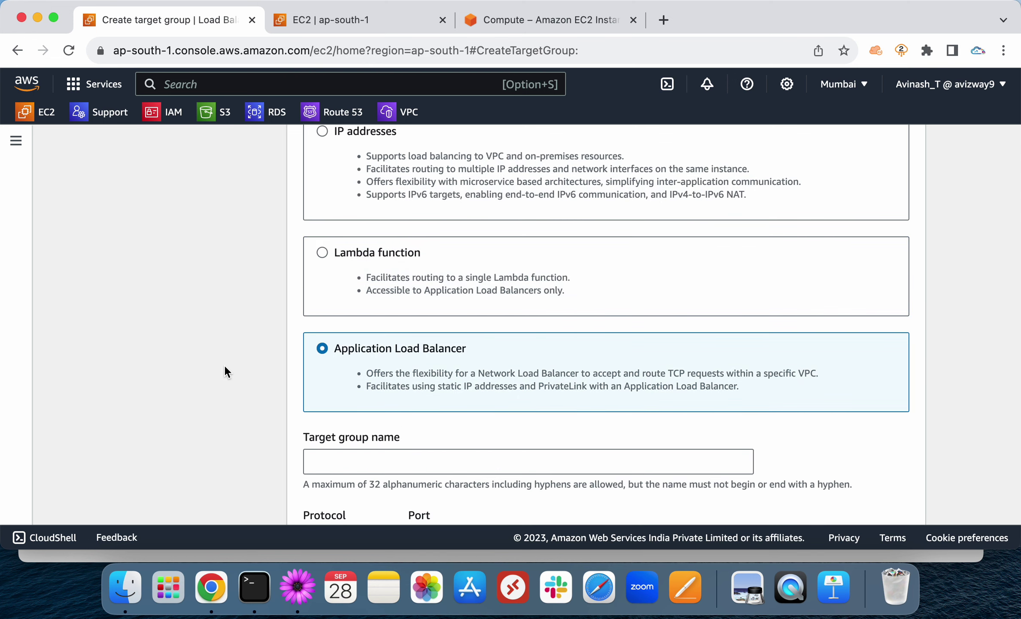
scroll(223, 366, up, 2)
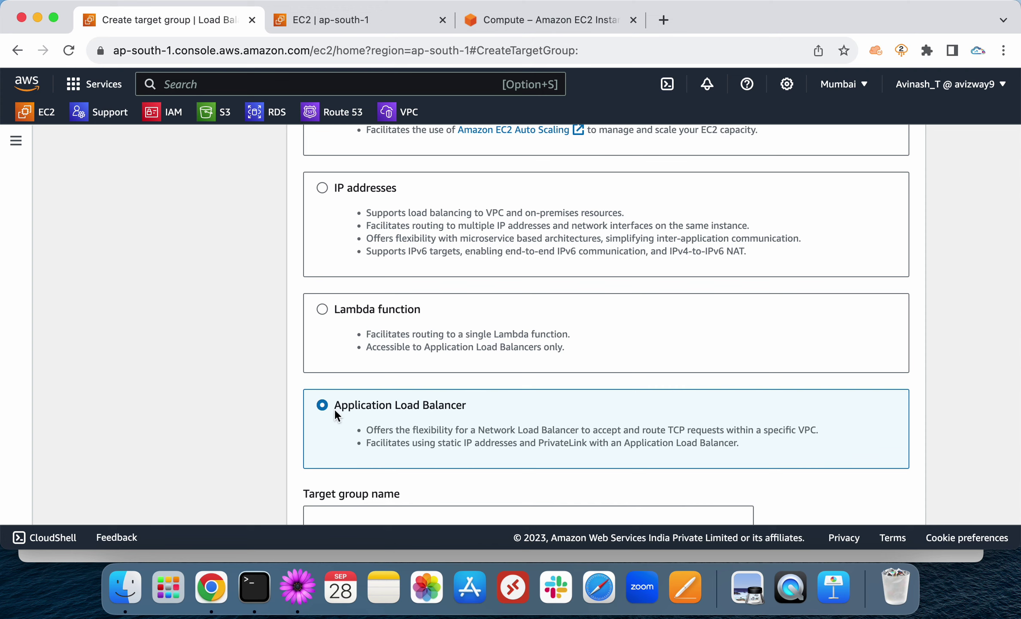
drag(338, 415, 440, 411)
click(441, 411)
drag(348, 410, 470, 419)
click(227, 419)
scroll(227, 419, down, 3)
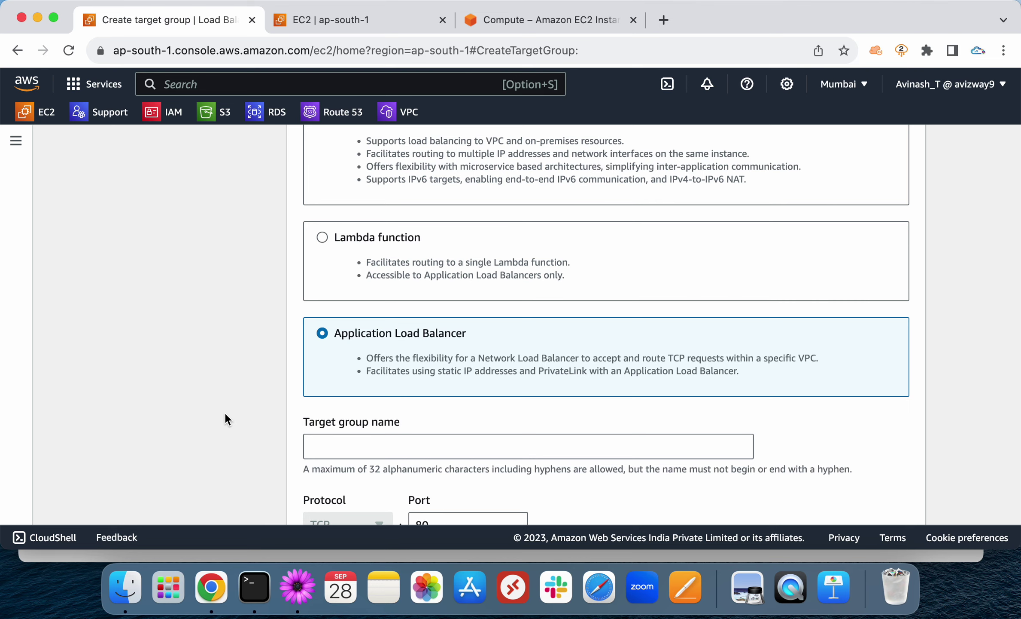
Step: Choose Instances as the target type and go to the target group's protocol and port settings
scroll(229, 337, up, 8)
click(387, 358)
scroll(387, 358, down, 10)
scroll(387, 359, up, 2)
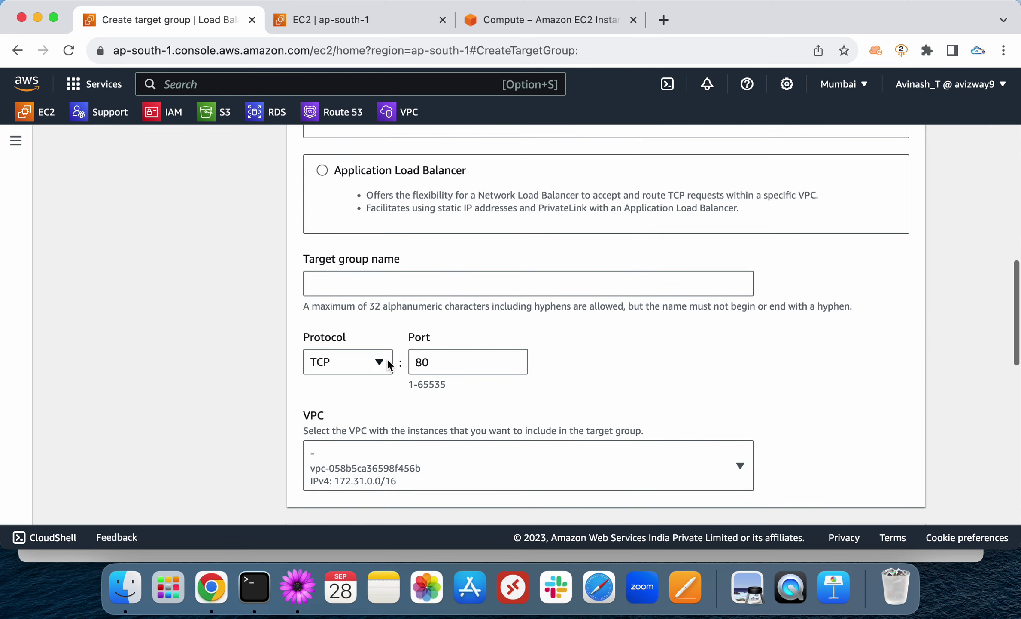
Step: Set the target group's protocol to HTTP and change it to HTTPS
drag(308, 336, 364, 341)
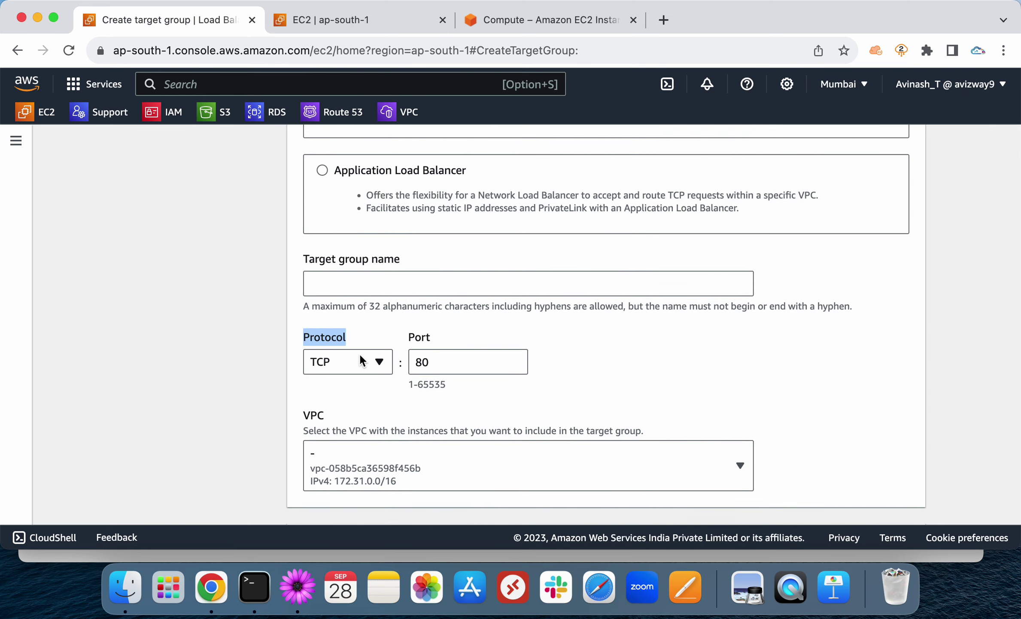
click(361, 360)
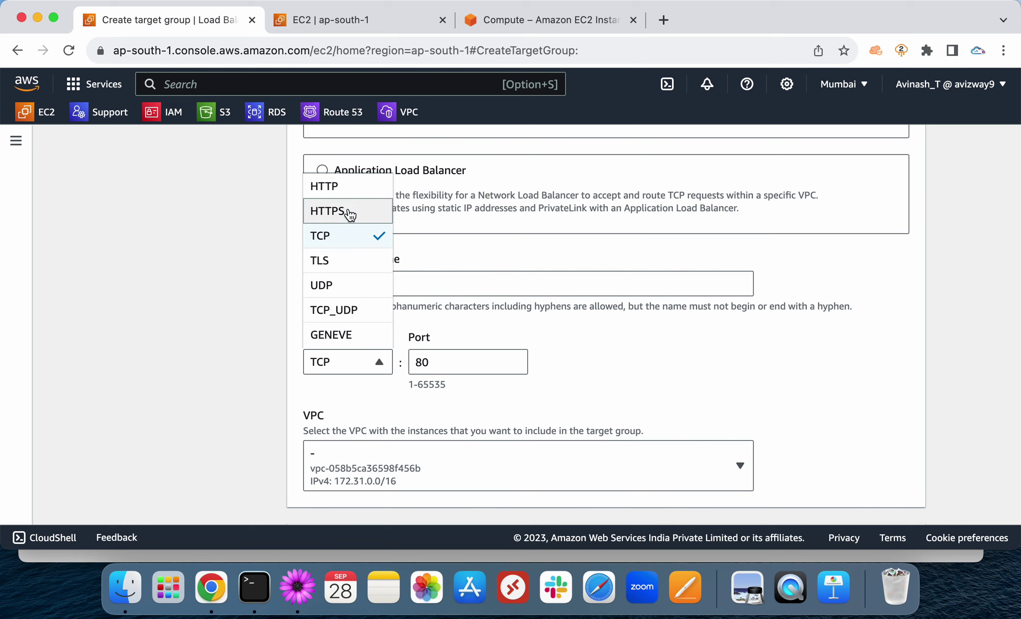
click(323, 186)
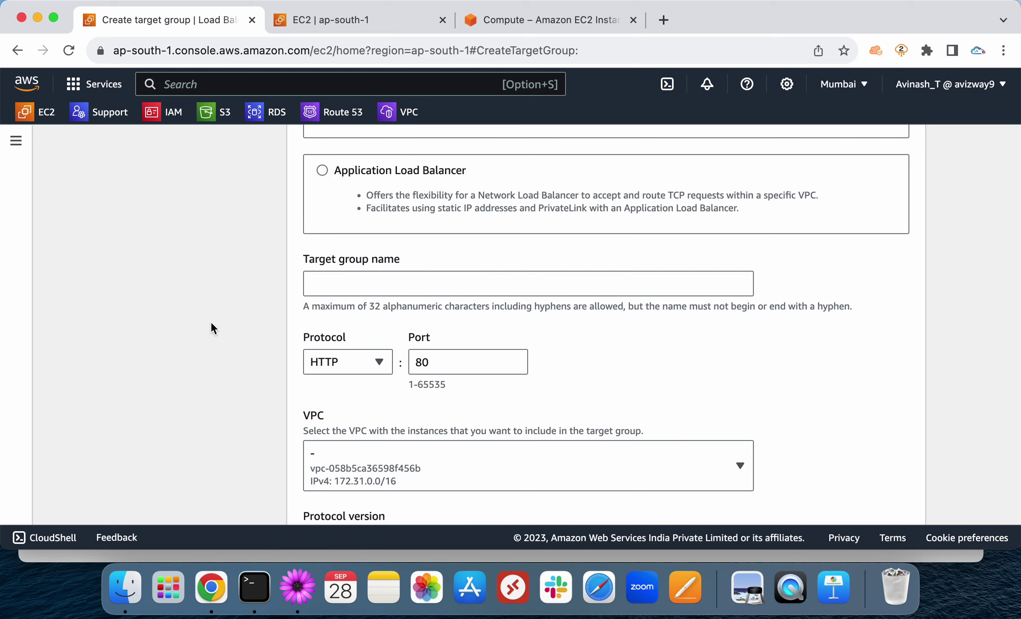
click(324, 362)
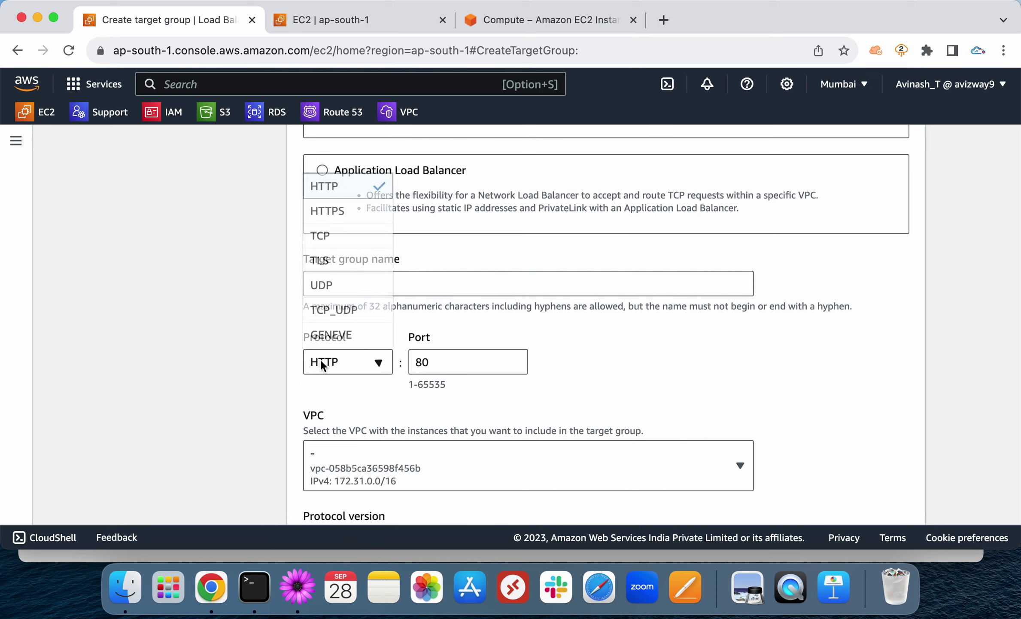
click(316, 207)
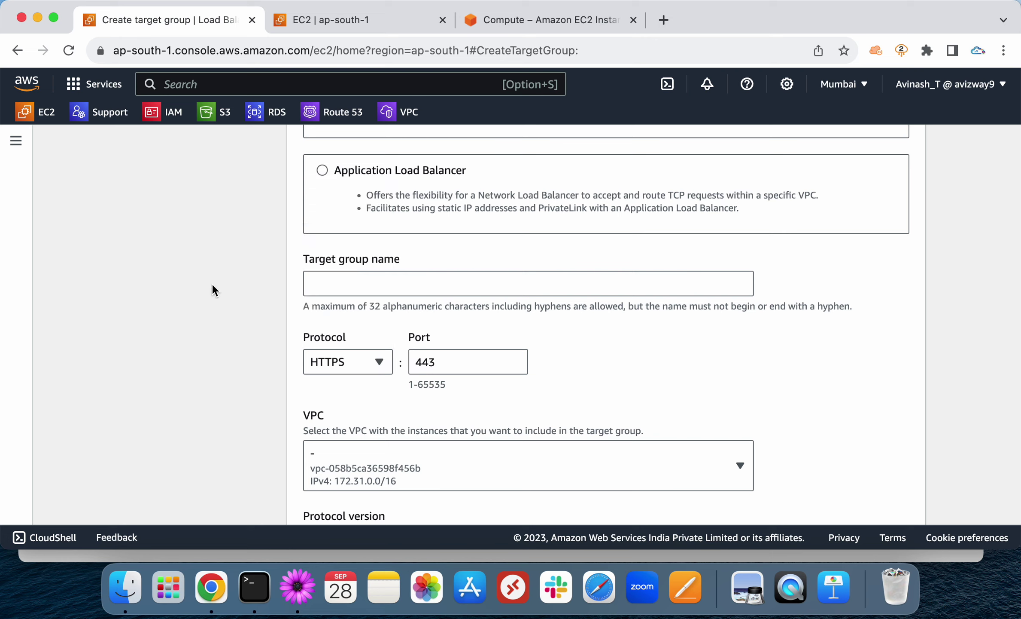
Step: Set the target group's port to 8080
drag(308, 320, 581, 364)
click(581, 359)
double_click(411, 339)
double_click(447, 361)
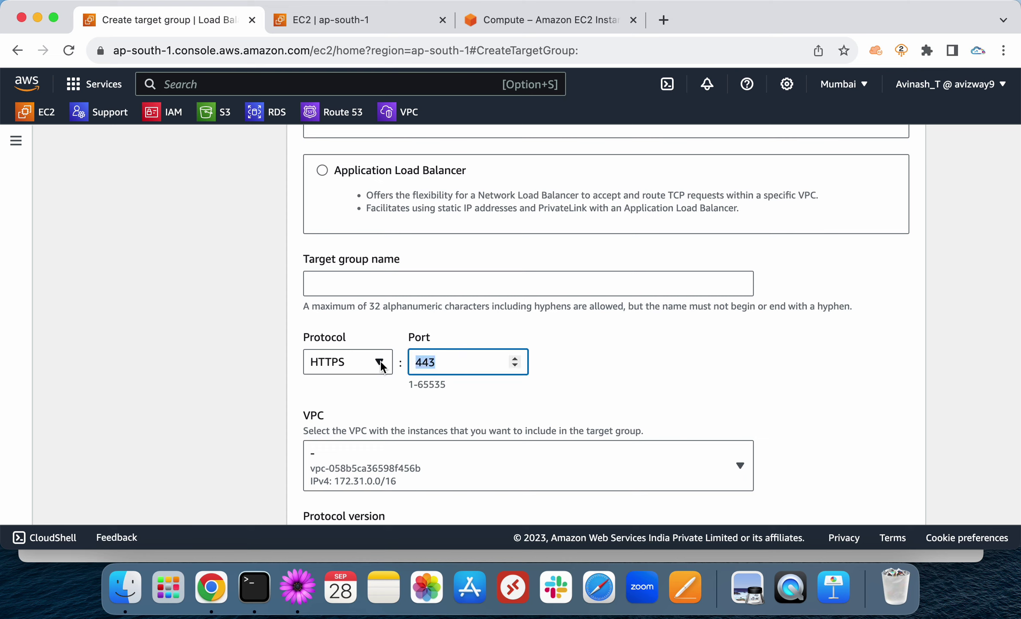
text(8080)
click(463, 358)
click(450, 358)
click(693, 368)
Step: Cancel the target group creation and return to the target groups list
scroll(693, 367, down, 15)
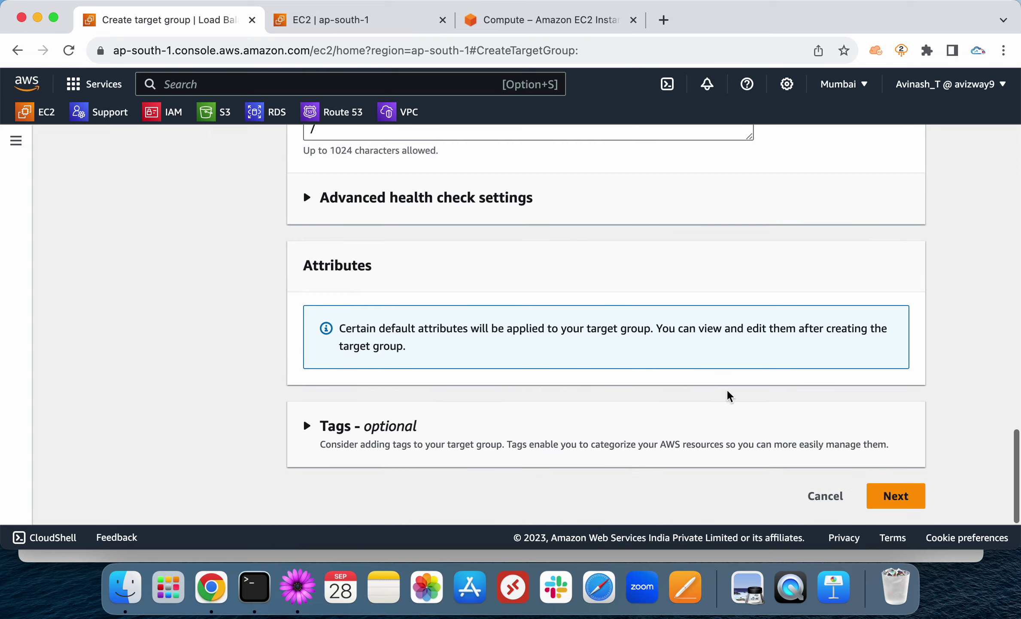
click(824, 495)
click(714, 399)
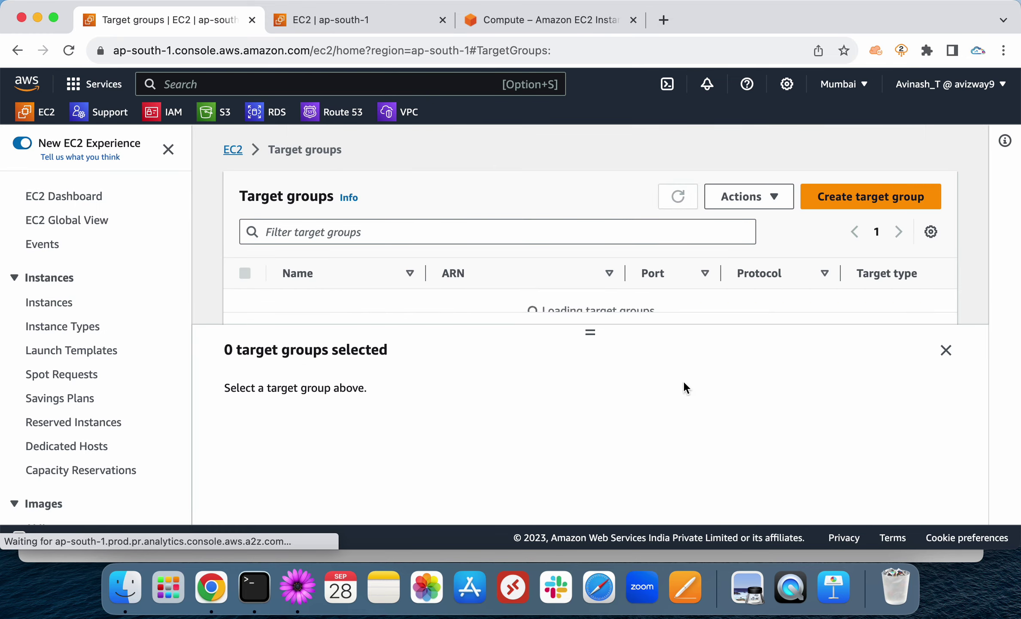
Step: Open the load balancers list and start creating an Application Load Balancer
scroll(21, 408, down, 10)
click(50, 401)
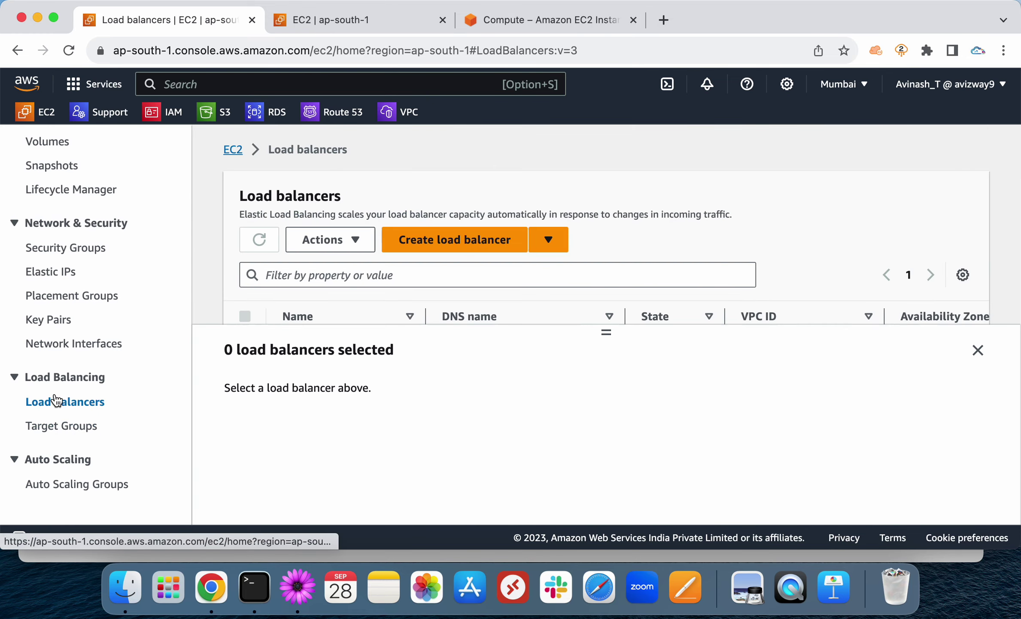
scroll(350, 286, down, 2)
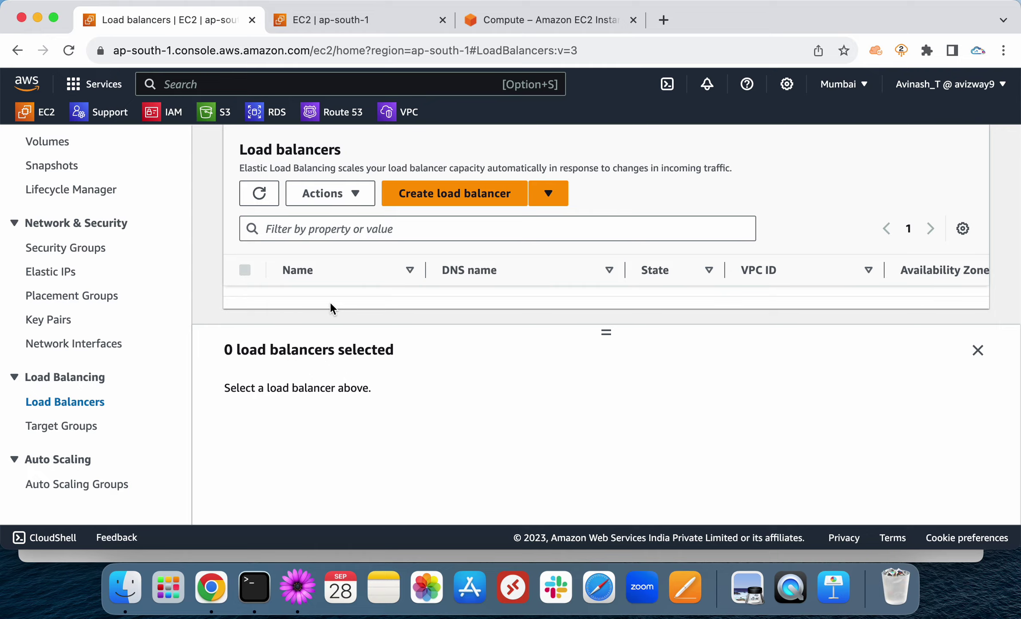
click(425, 196)
scroll(249, 361, down, 5)
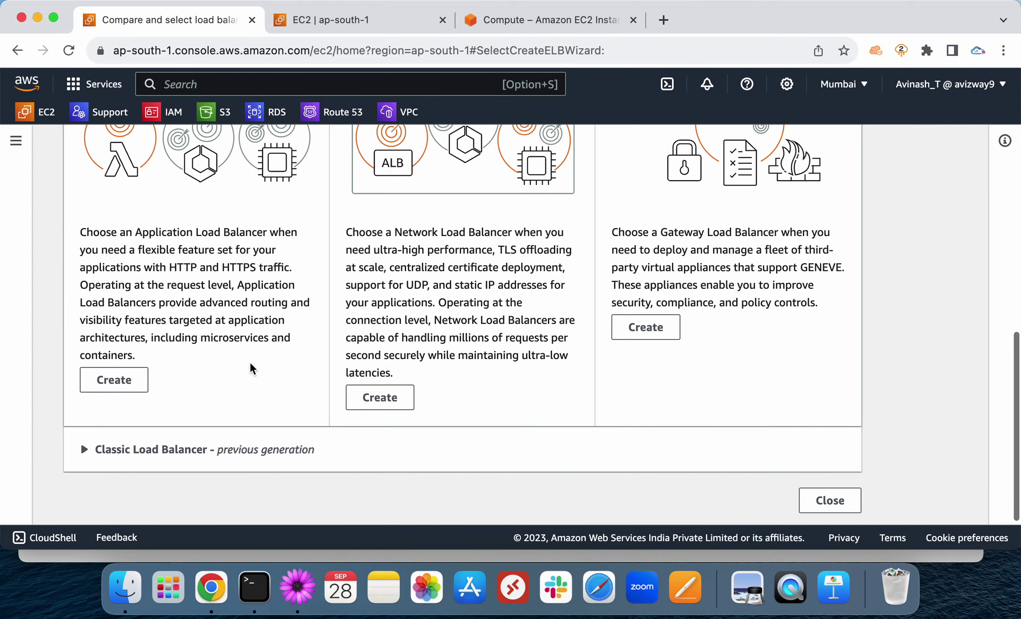
click(114, 379)
Step: Set the protocol of the Application Load Balancer's listener to HTTPS
scroll(267, 349, down, 20)
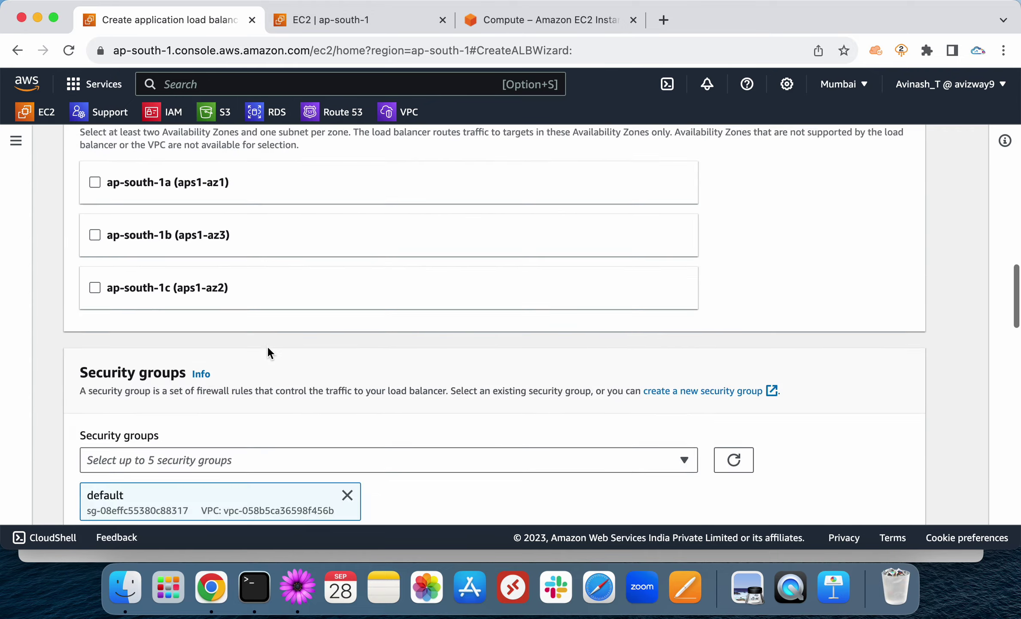
click(152, 220)
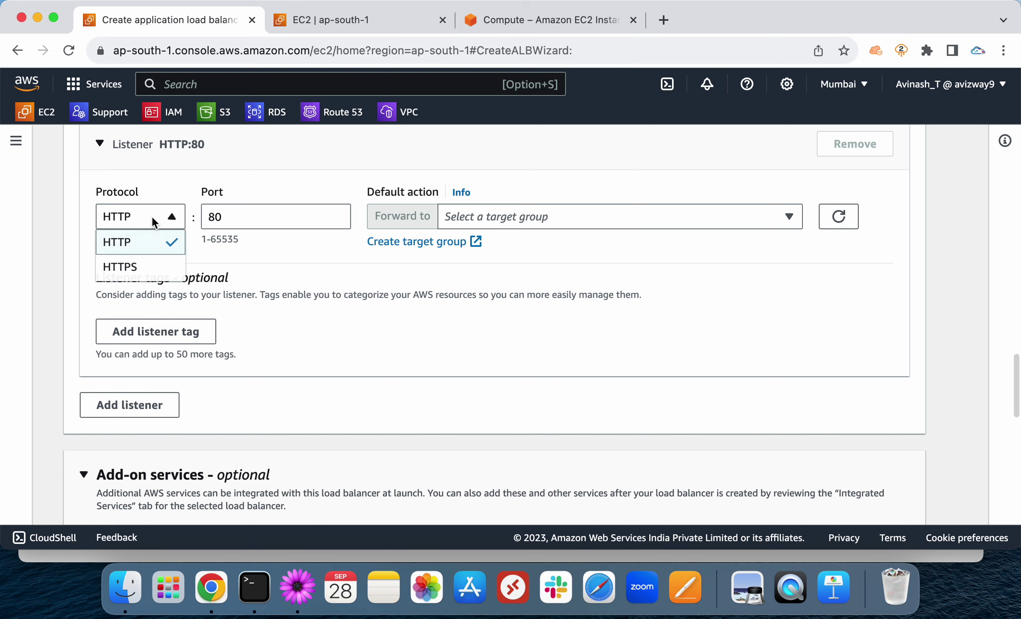
click(142, 268)
Step: Examine the secure listener settings and check the available ACM certificates for the default SSL/TLS certificate
scroll(266, 325, down, 7)
drag(82, 334, 504, 380)
click(341, 336)
click(575, 400)
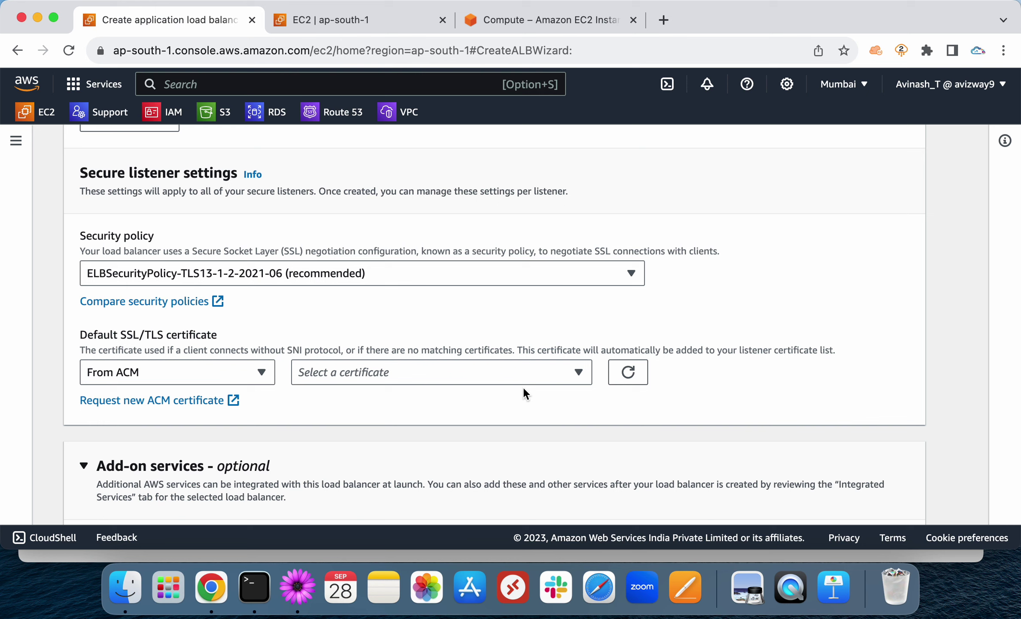
click(377, 366)
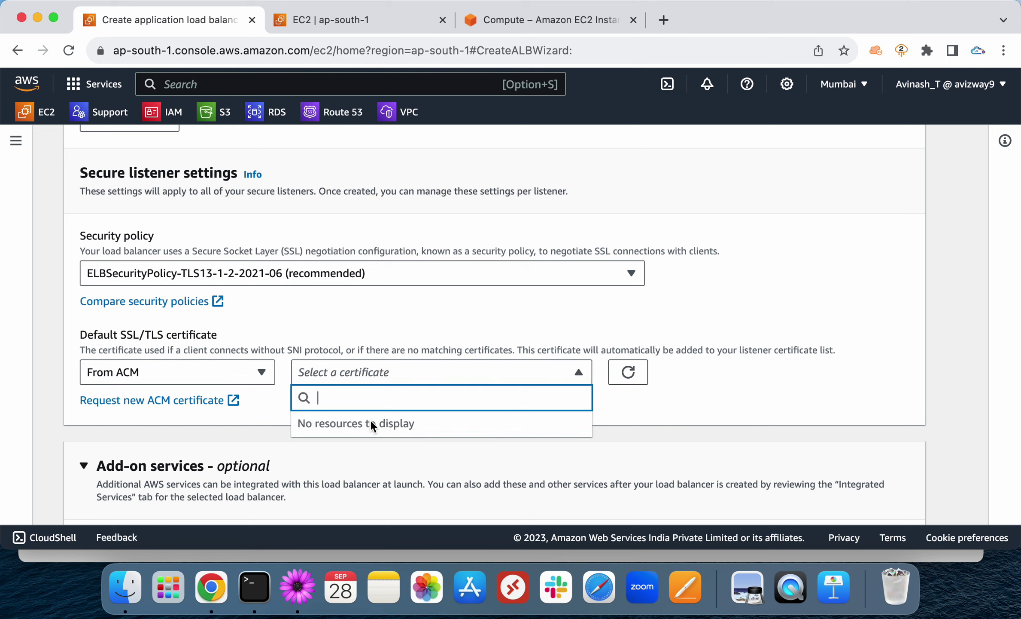
click(447, 479)
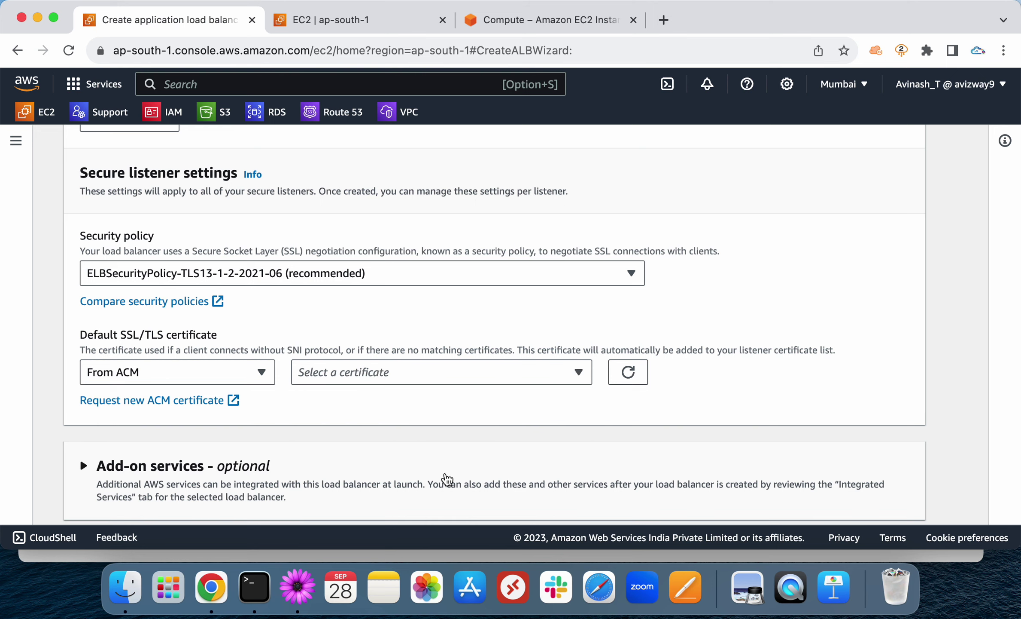
Step: Cancel the Application Load Balancer creation and collapse the details pane in the load balancers list
scroll(433, 437, down, 15)
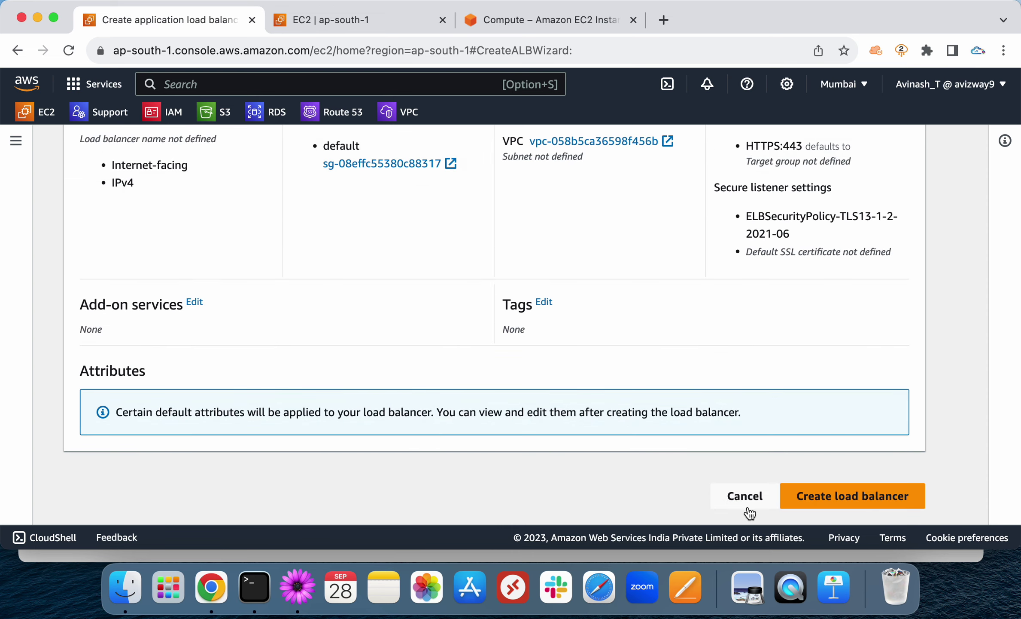
click(745, 497)
click(735, 393)
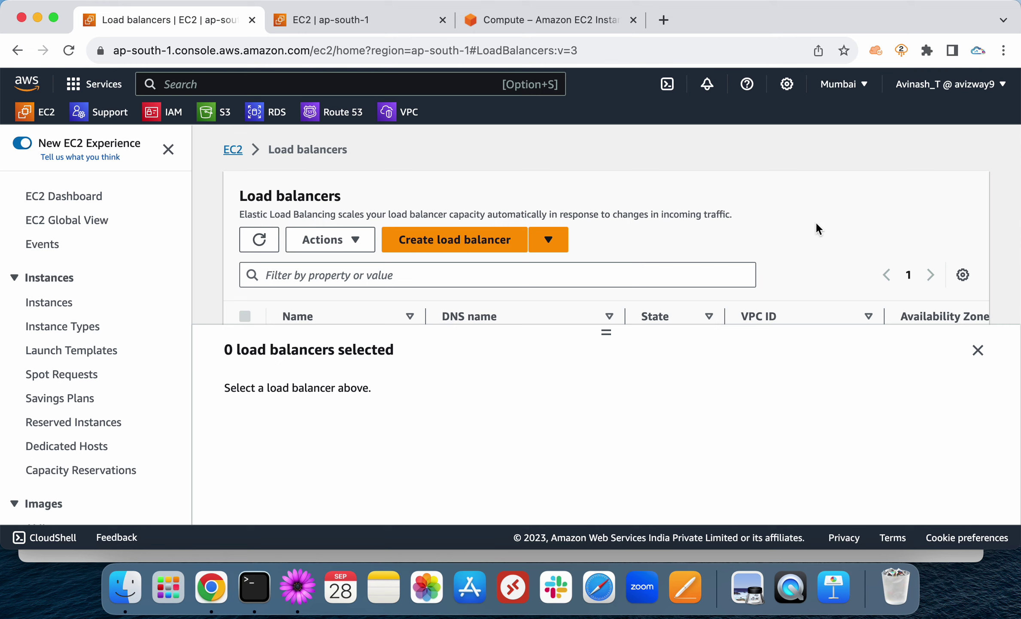
click(978, 350)
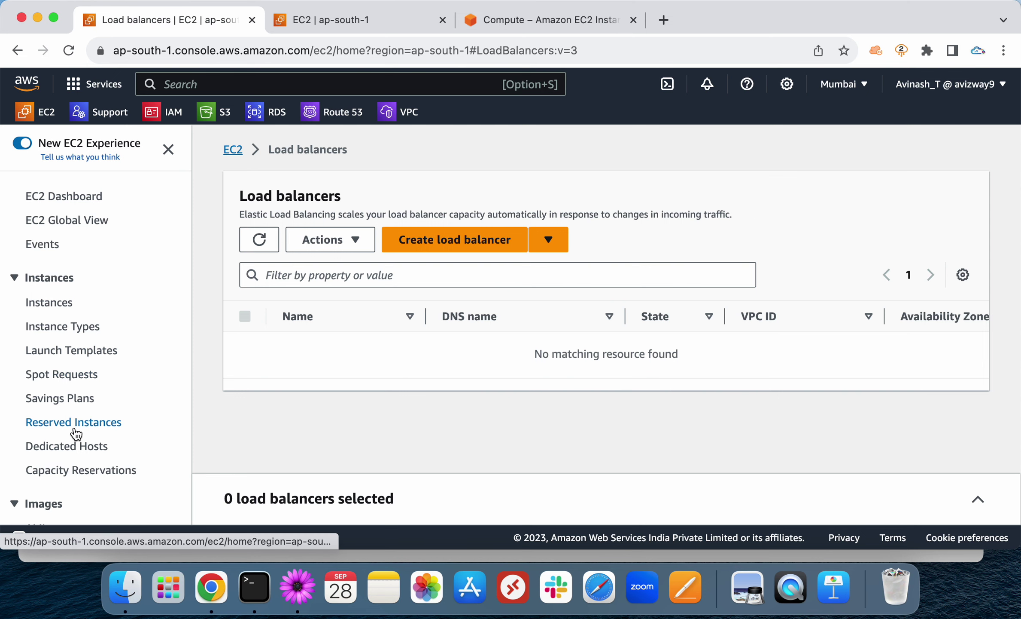
Step: Open the Auto Scaling Groups page and review its diagram of minimum size, desired capacity and maximum size
scroll(75, 427, down, 10)
click(54, 486)
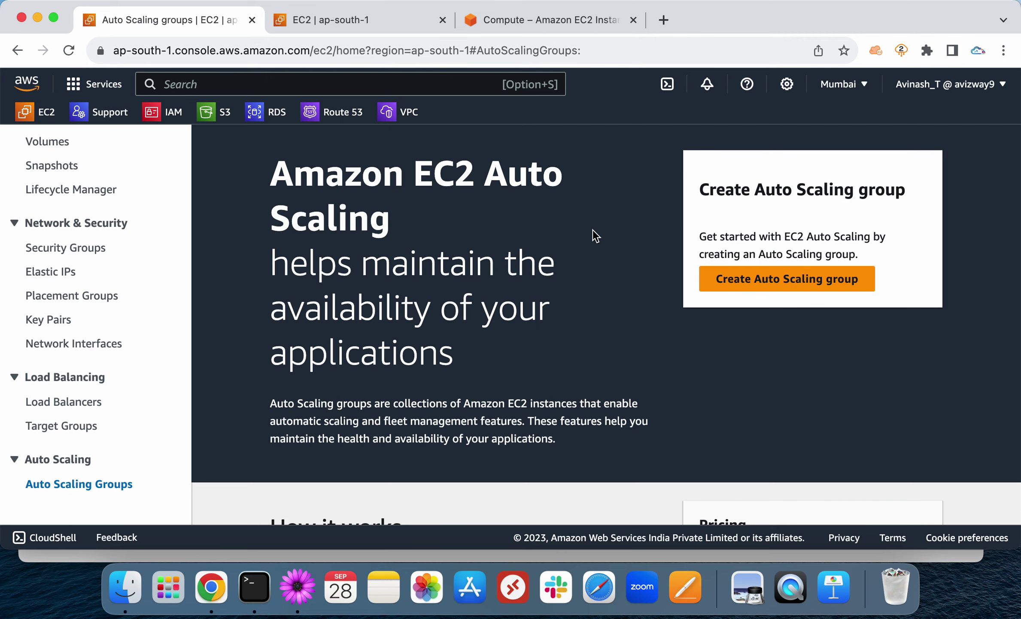
scroll(592, 232, down, 10)
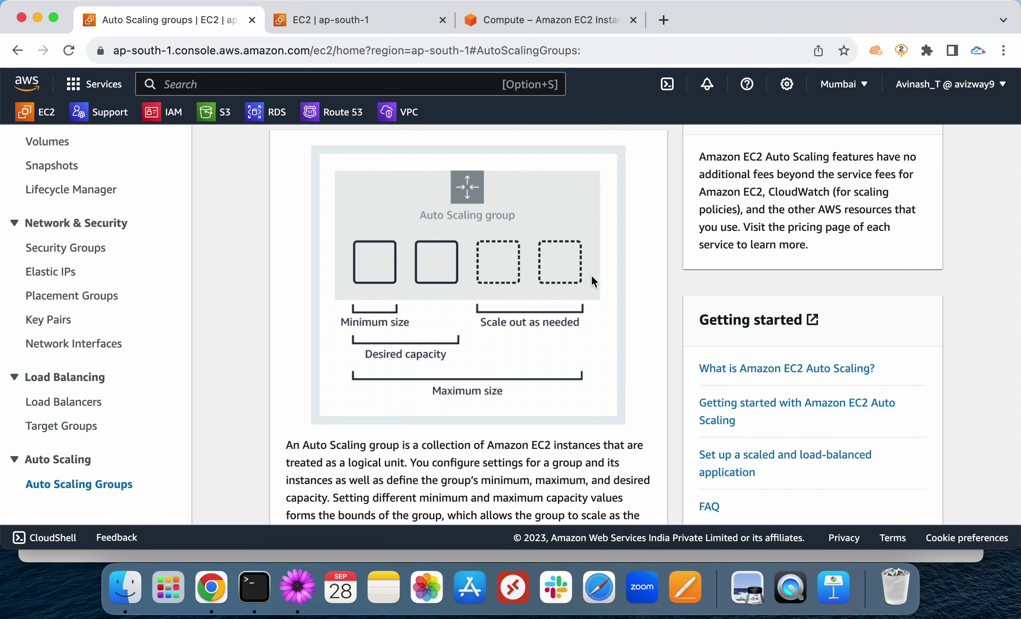
scroll(590, 275, up, 10)
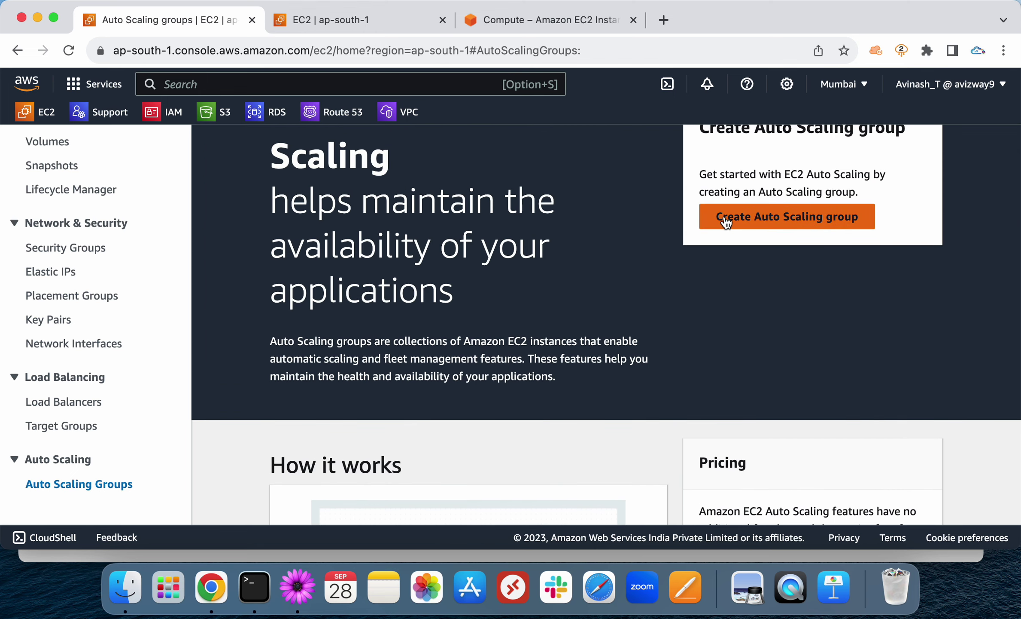
Step: Open the Auto Scaling group creation form, check its launch template choices and cancel the creation
click(726, 222)
scroll(564, 350, down, 3)
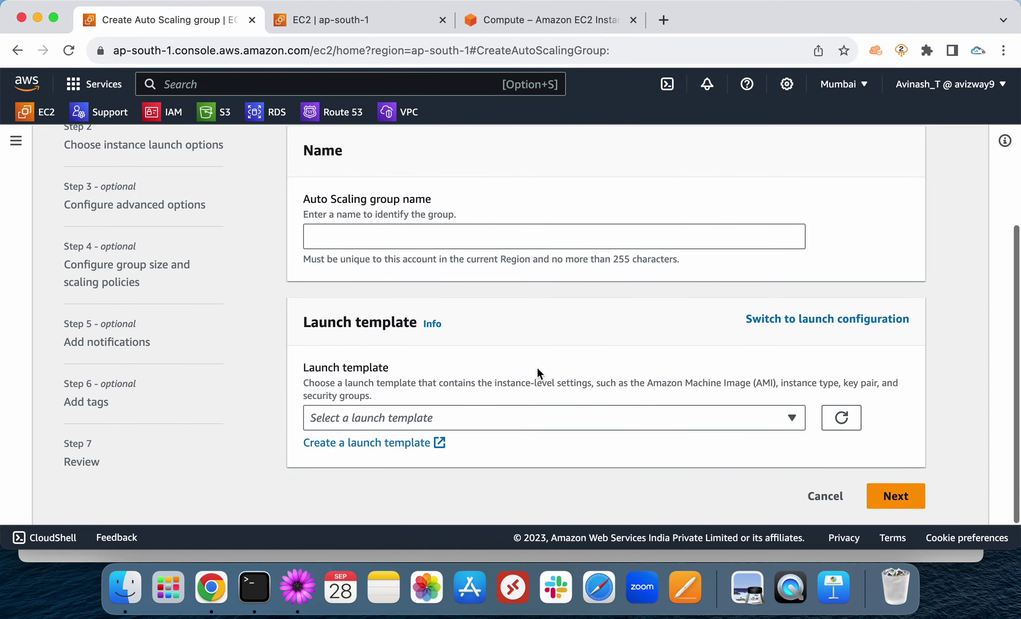
click(529, 418)
click(636, 492)
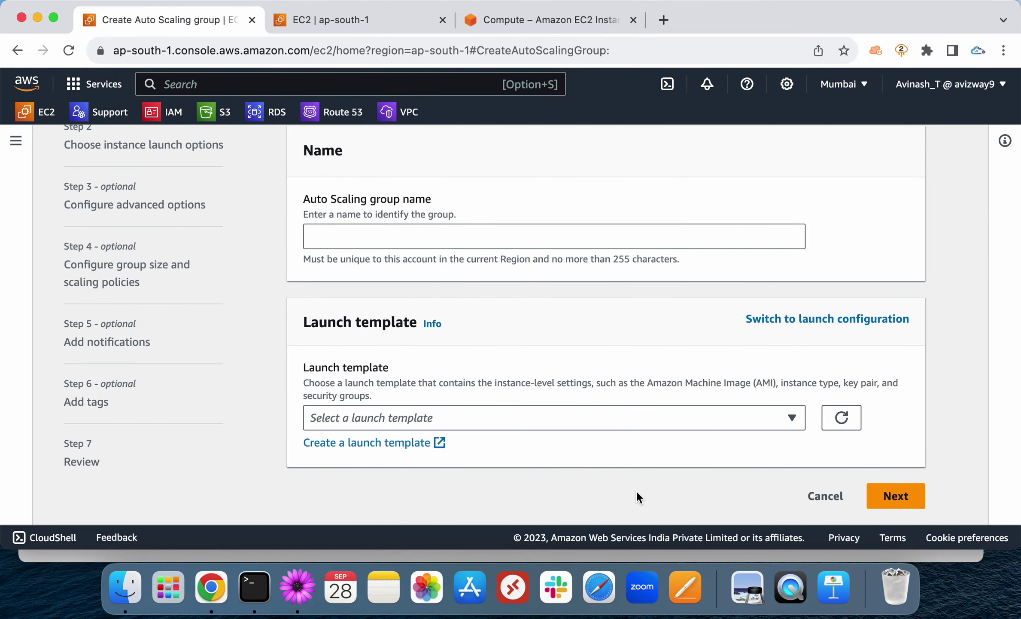
click(825, 496)
scroll(391, 296, up, 3)
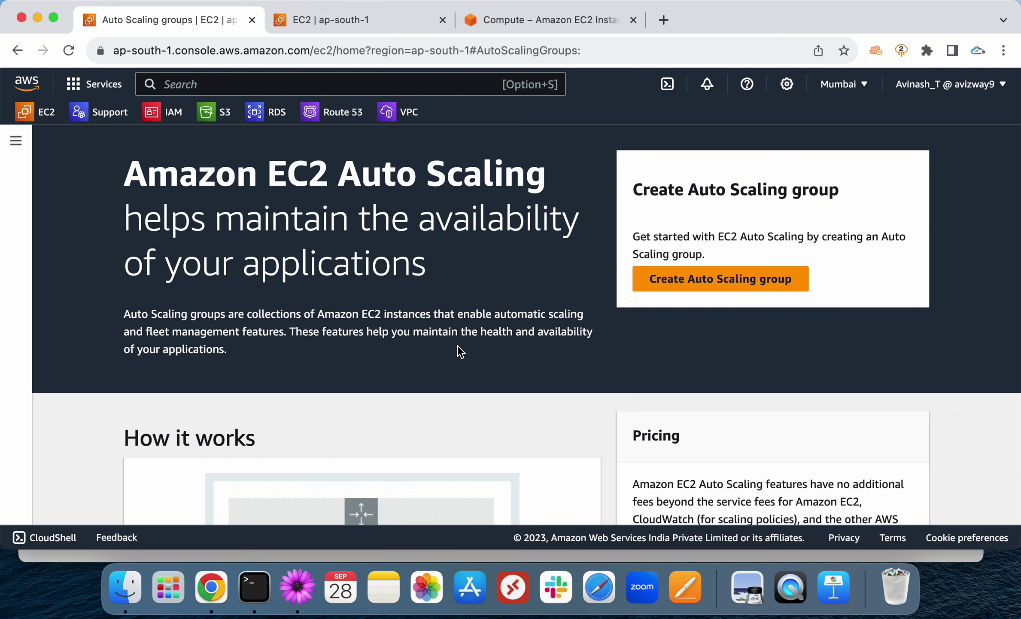
double_click(368, 174)
click(443, 296)
triple_click(314, 168)
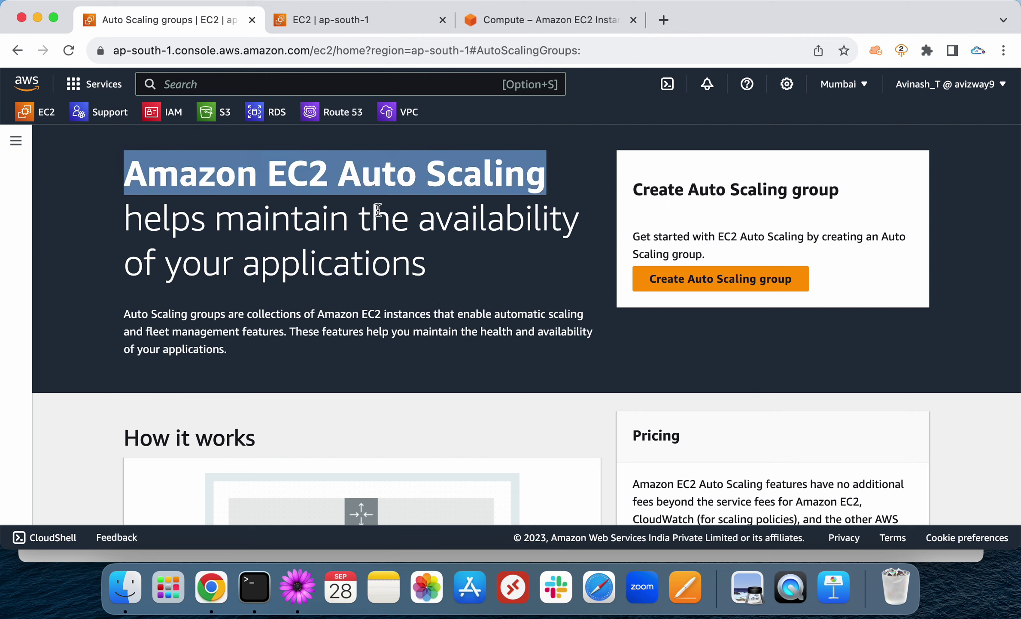
click(406, 244)
Step: View the Launch Templates overview and return to the Auto Scaling Groups page
click(18, 142)
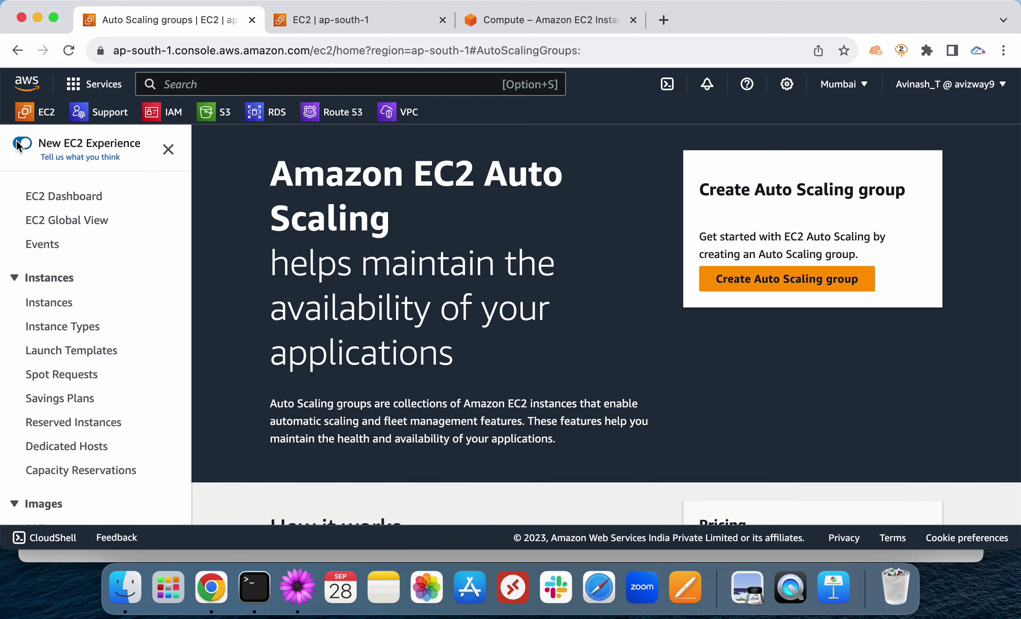
click(71, 351)
scroll(517, 345, down, 5)
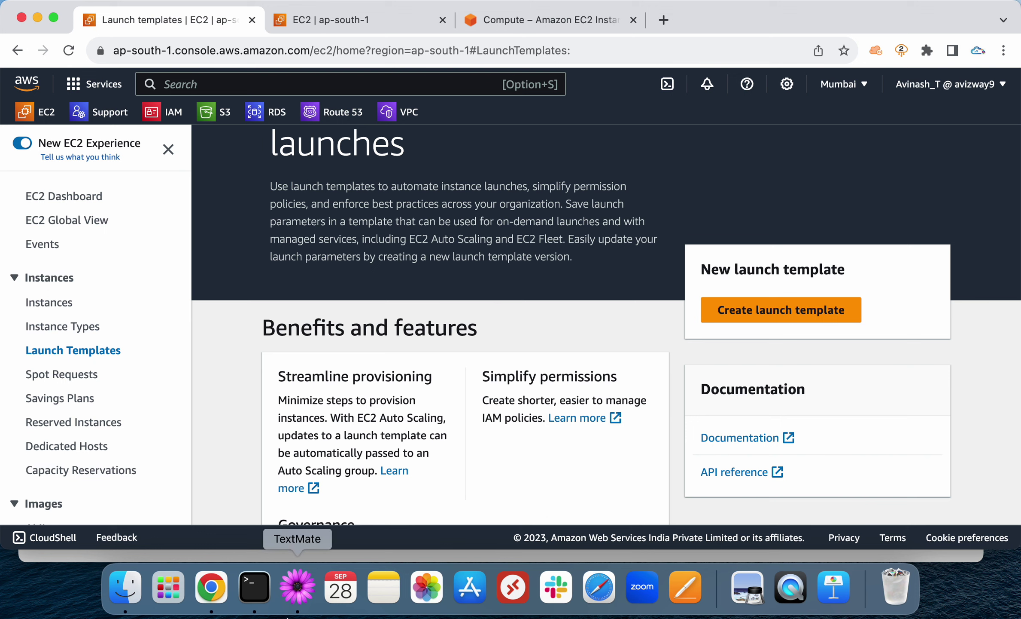
scroll(27, 464, down, 10)
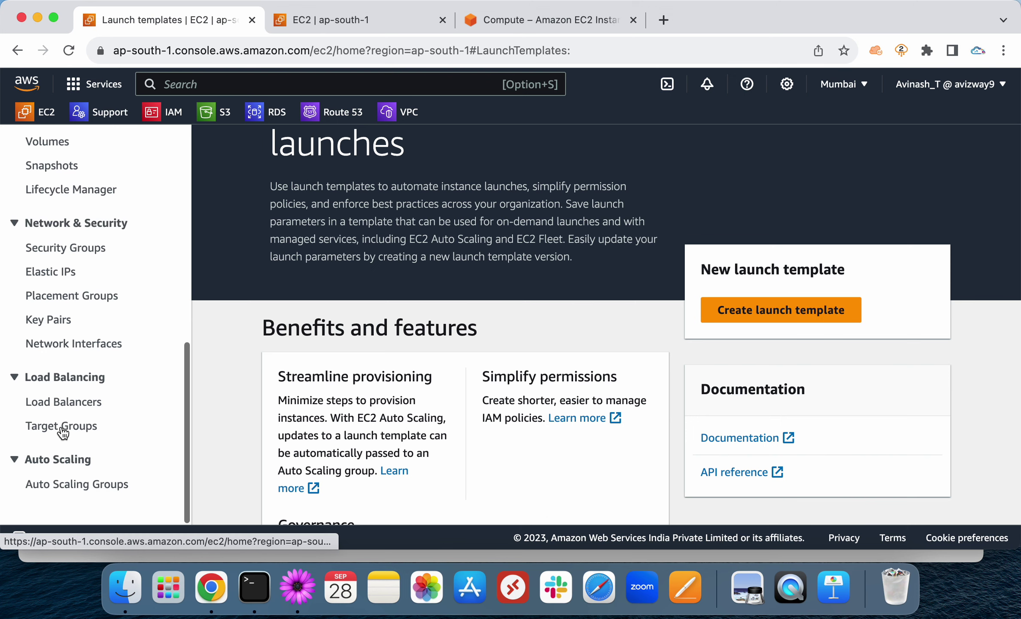
click(51, 483)
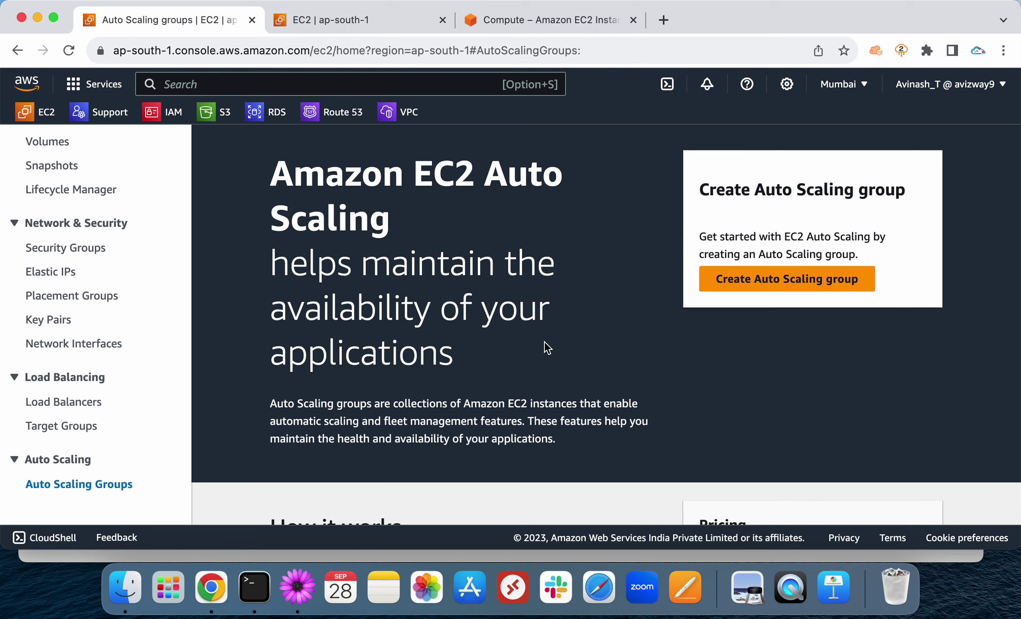
Step: Search Google Images for "asg termination policy" in a new tab, view the Tech Hoopla flowchart and close the tab
click(665, 24)
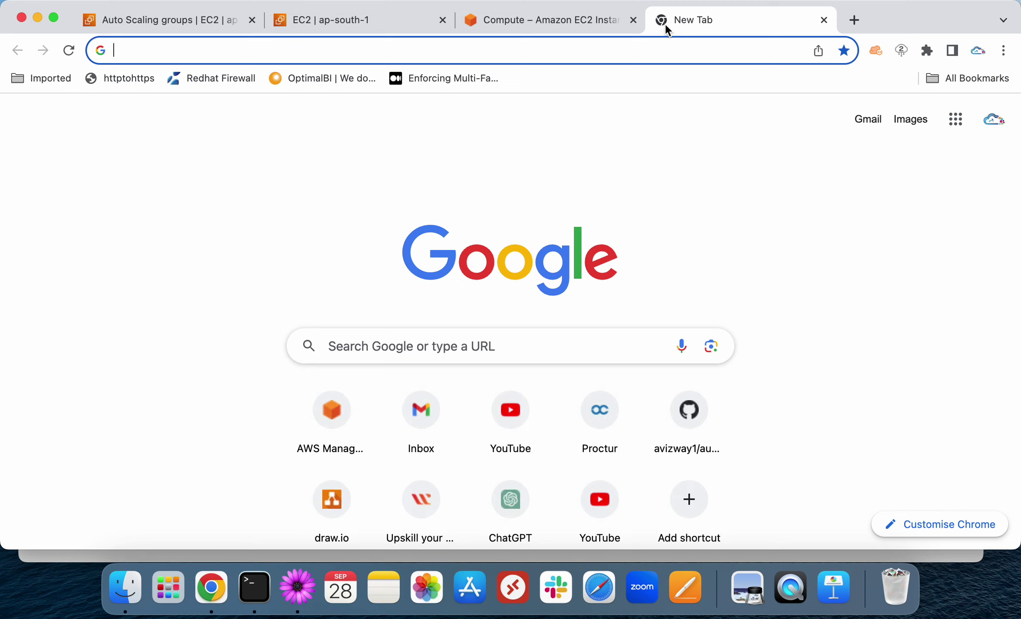
text(asg termination)
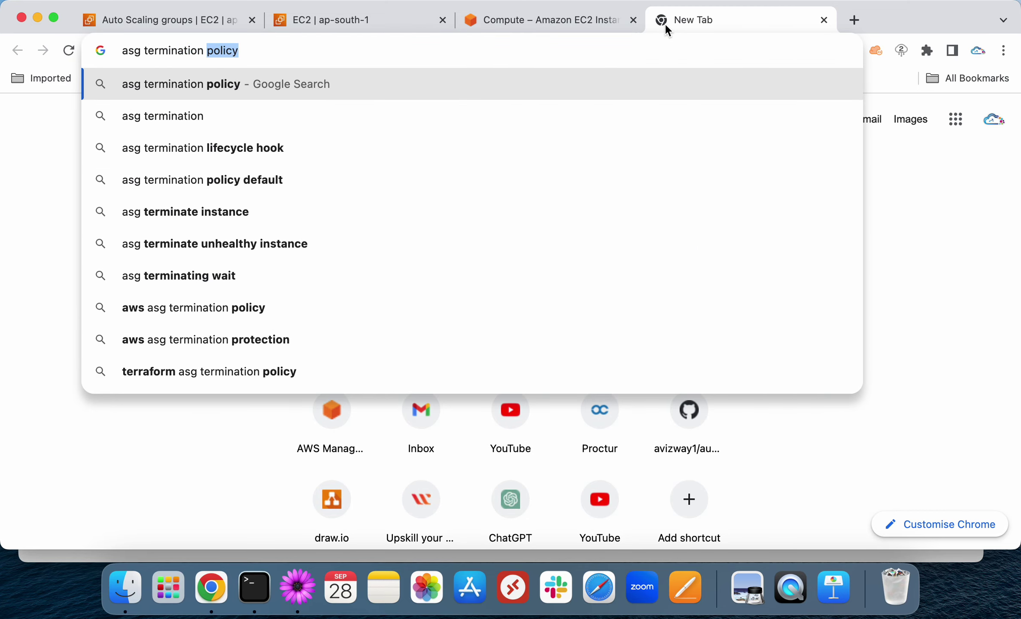
key(Return)
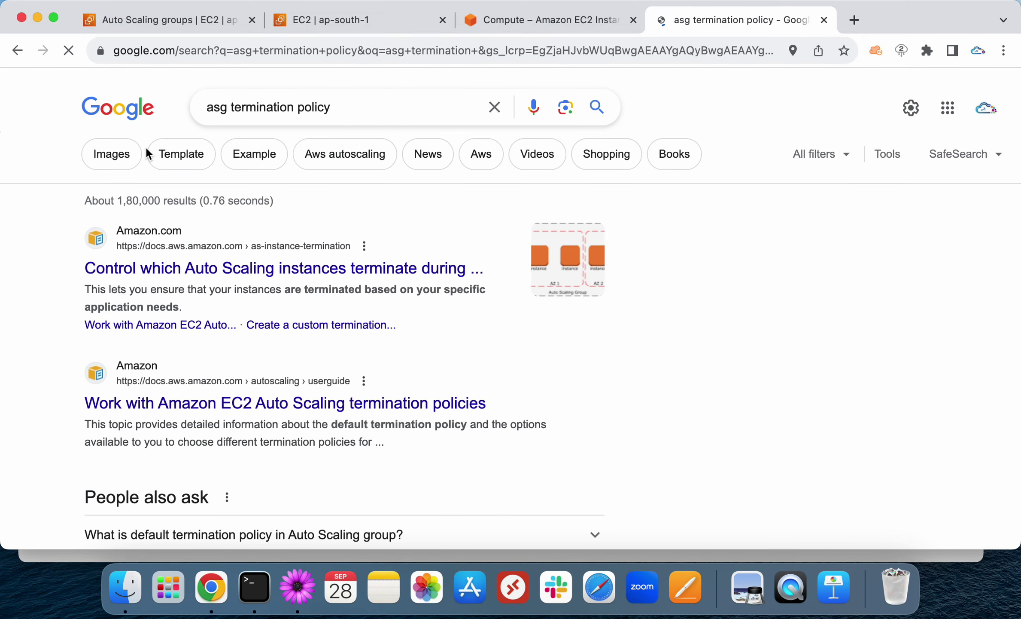
click(124, 157)
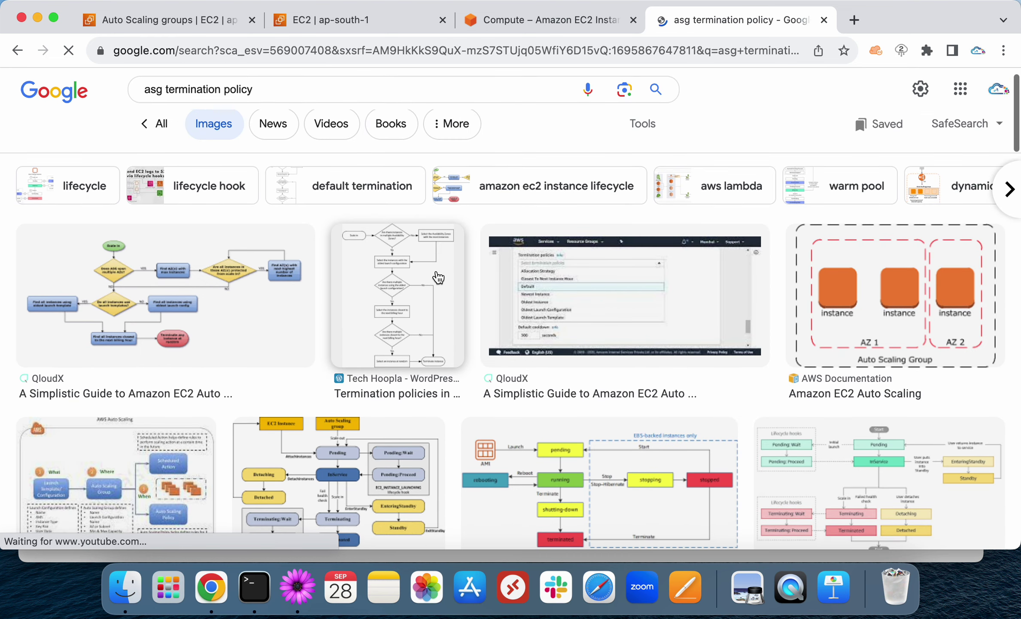
click(438, 277)
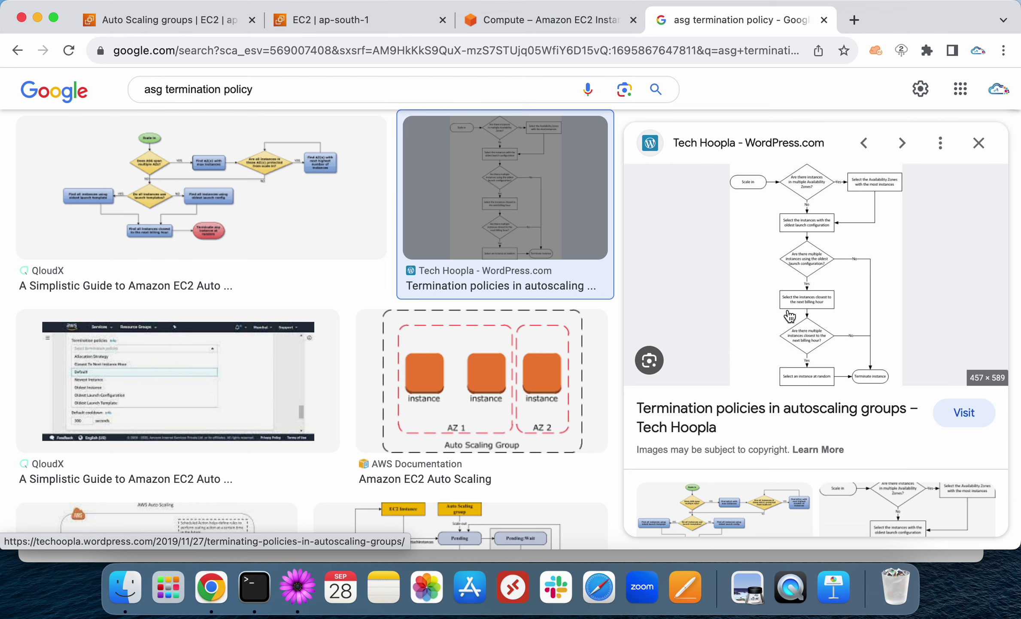
click(823, 20)
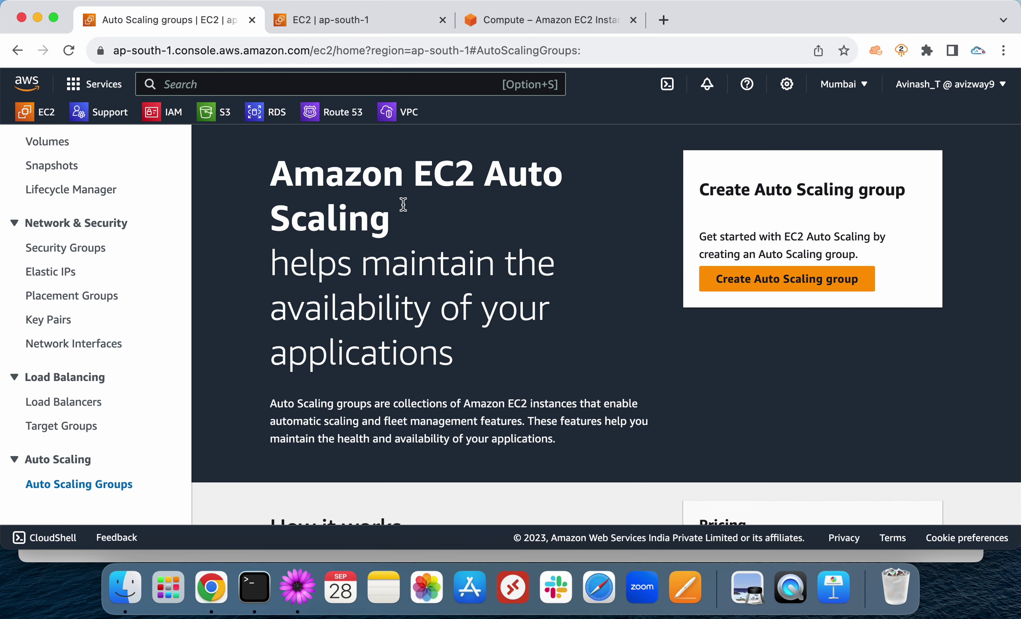
Step: Open the security groups list and look over its columns
click(85, 245)
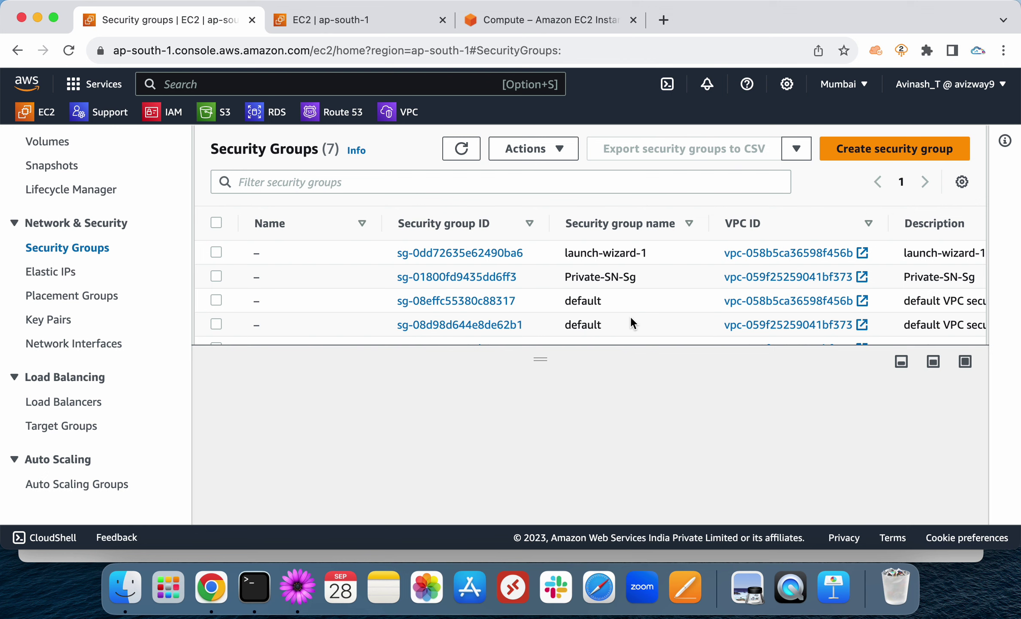
scroll(630, 323, right, 2)
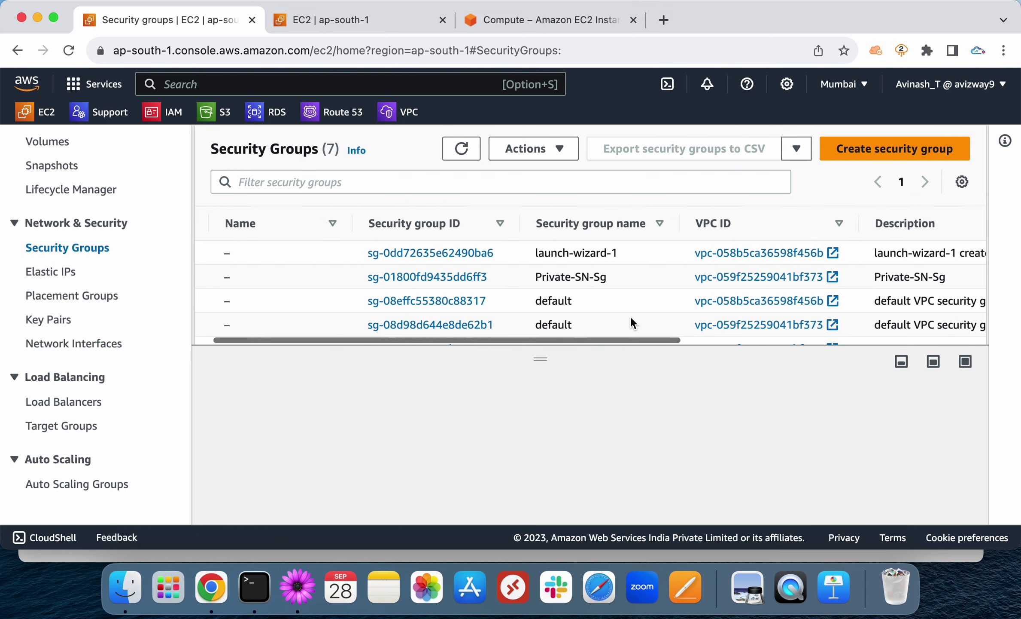
scroll(555, 298, left, 2)
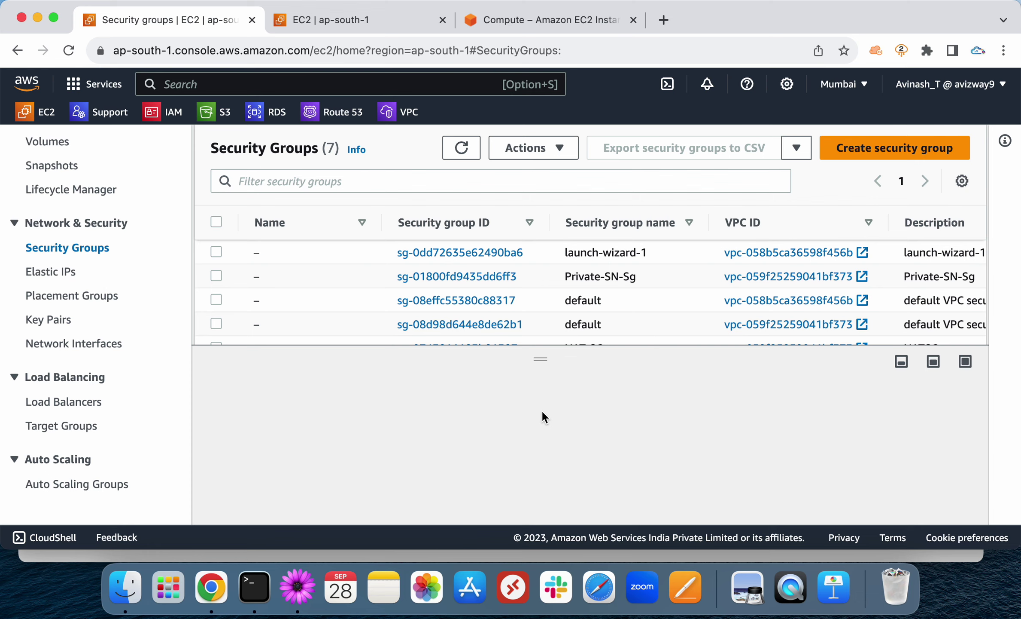
Step: Start creating a security group, add two inbound rules and review the inbound and outbound rule sections
click(833, 150)
scroll(436, 402, down, 5)
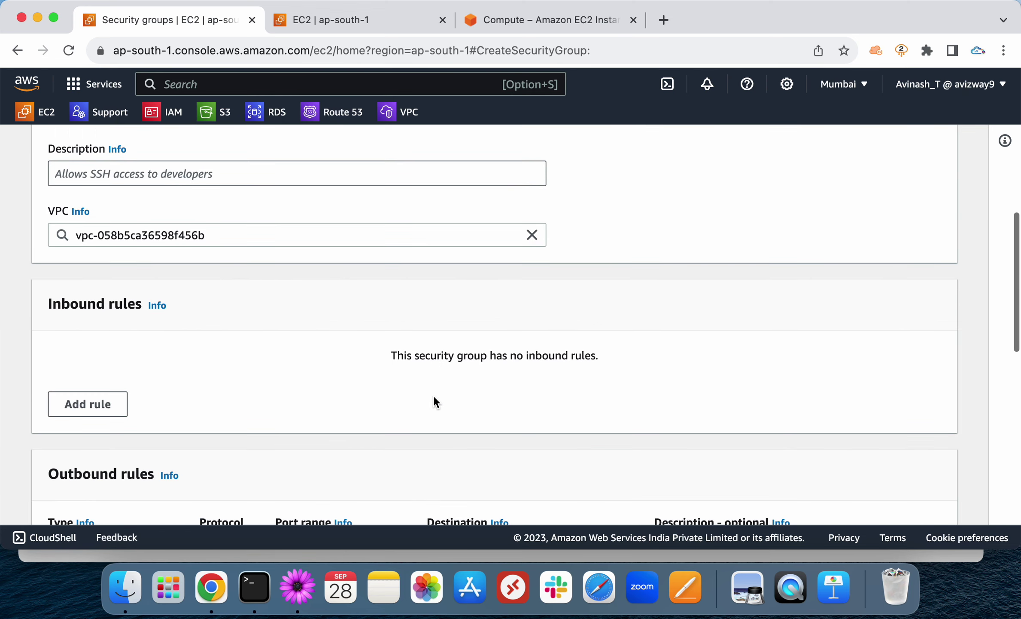
scroll(436, 402, down, 2)
click(111, 326)
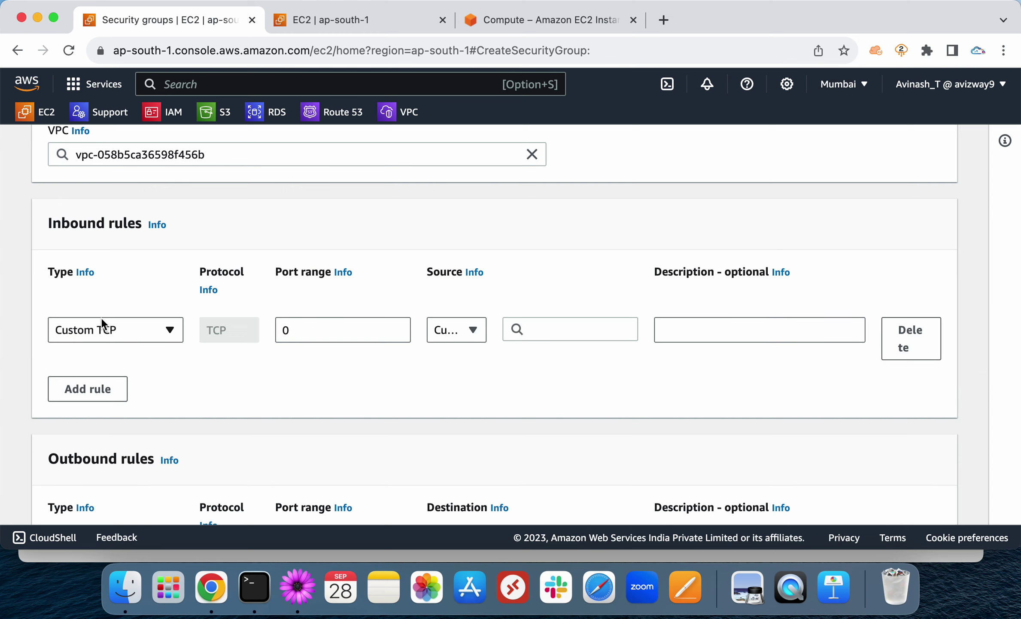
click(111, 397)
scroll(229, 358, down, 4)
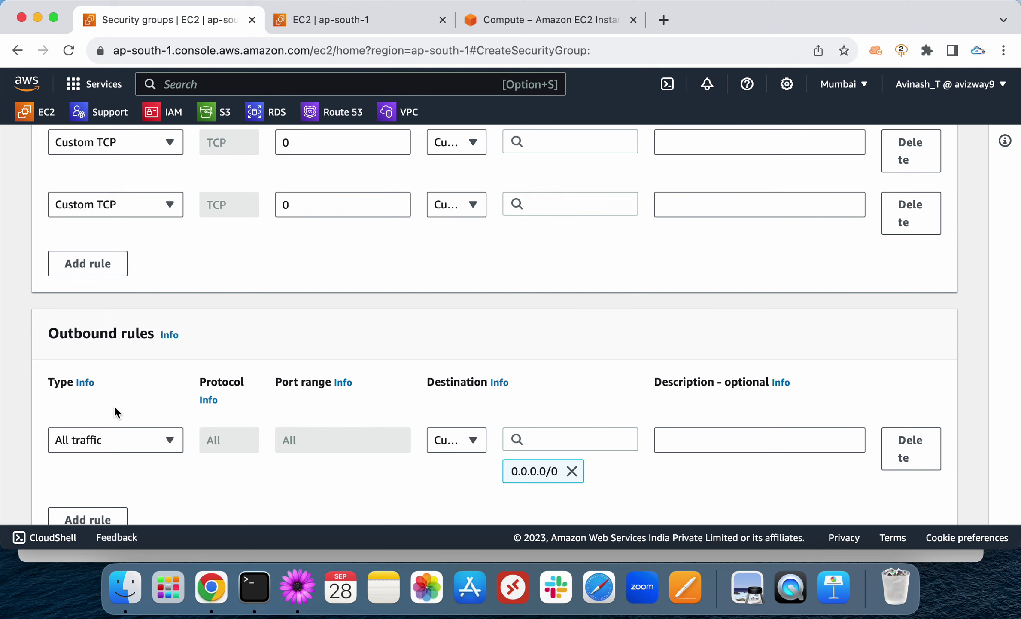
scroll(223, 328, up, 6)
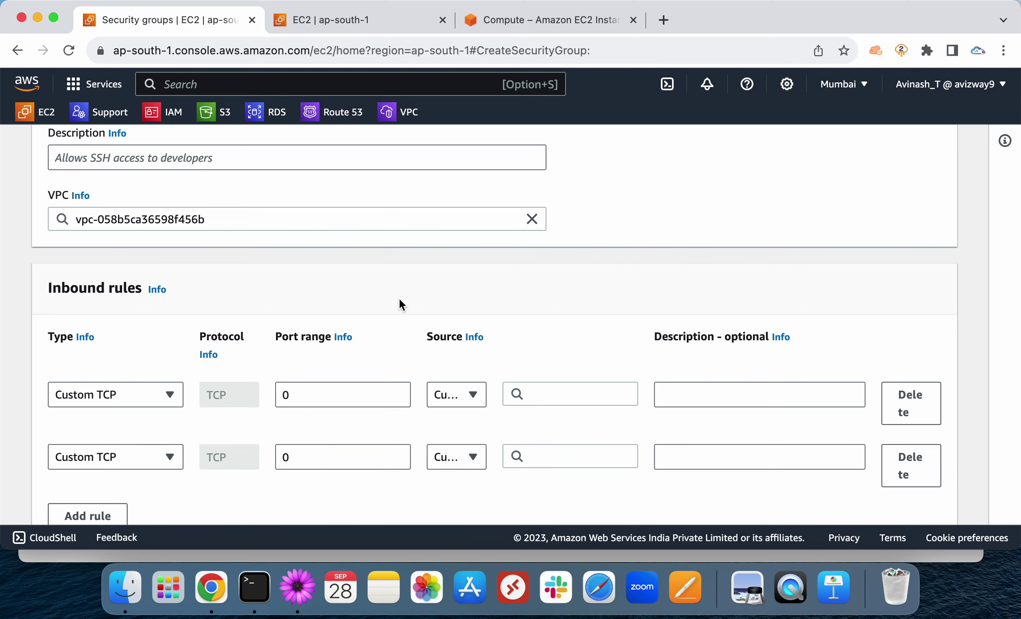
Step: Cancel the security group creation, glance at the Snapshots list and return to the EC2 dashboard
scroll(400, 305, down, 8)
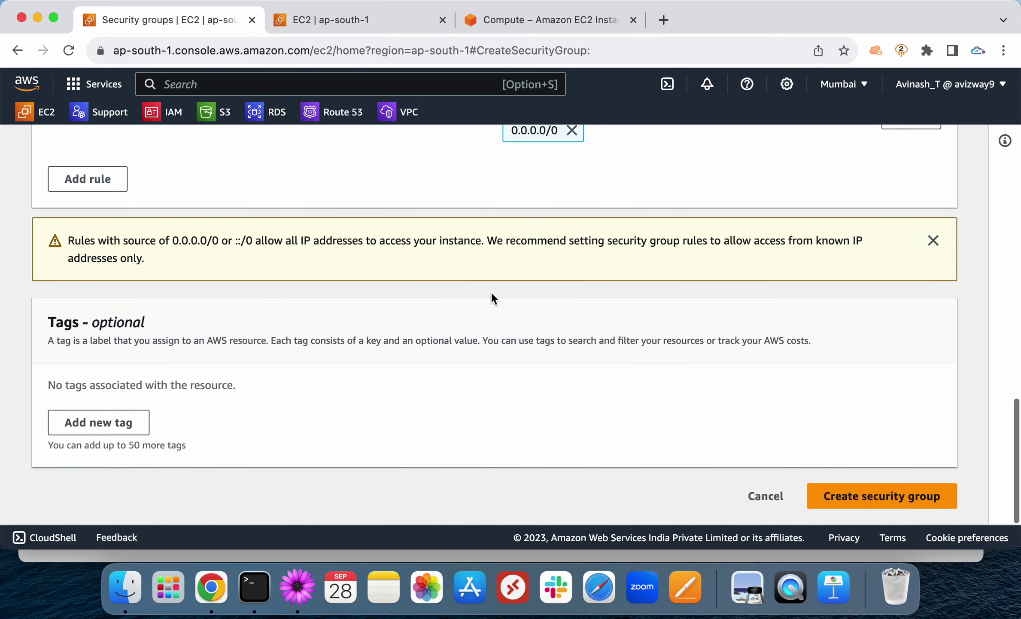
click(766, 495)
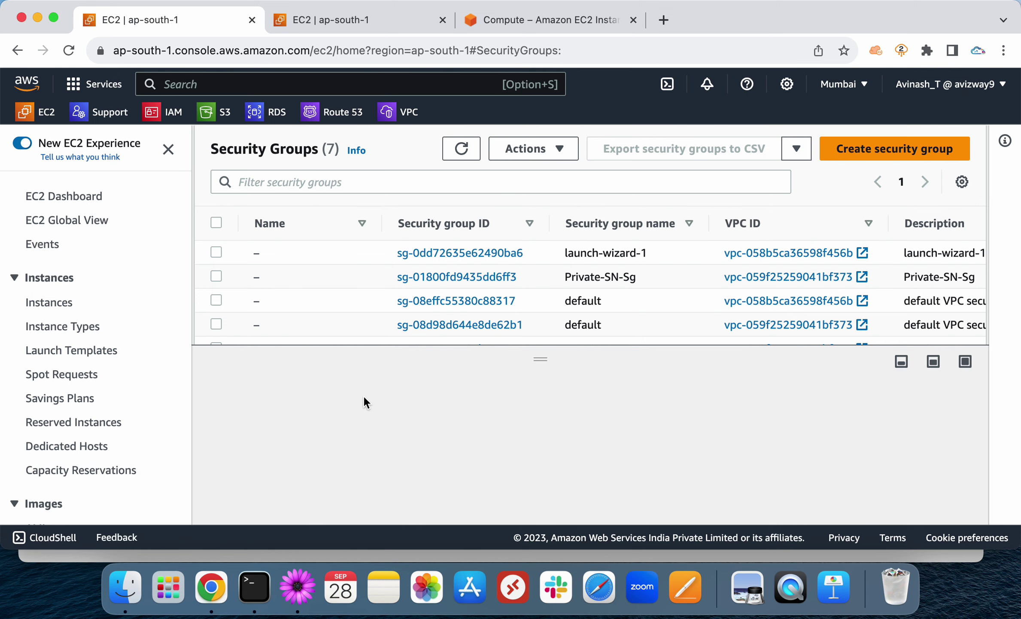
click(65, 197)
click(588, 391)
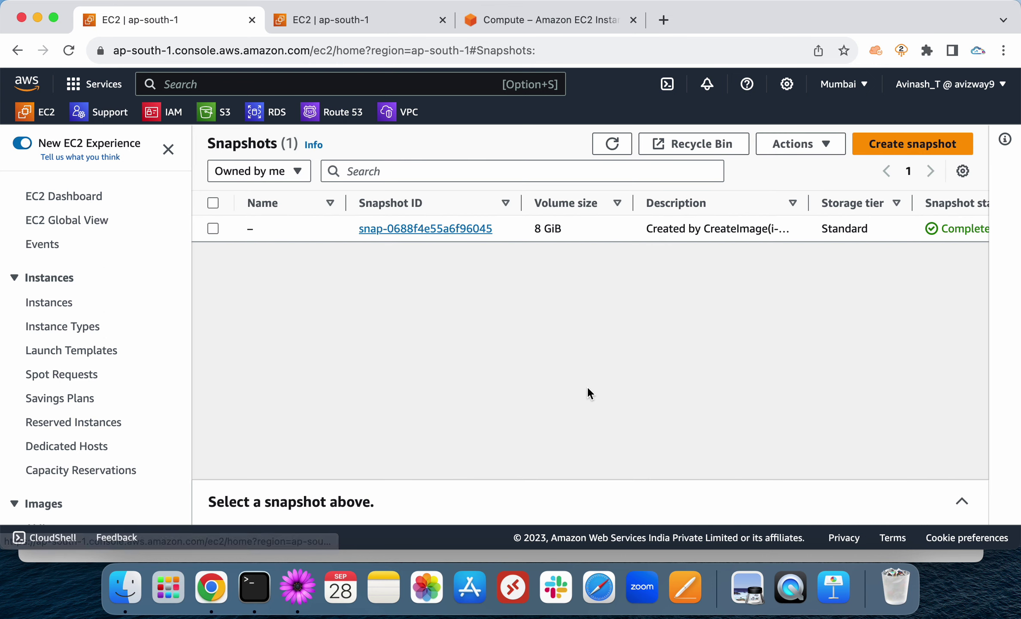
click(54, 198)
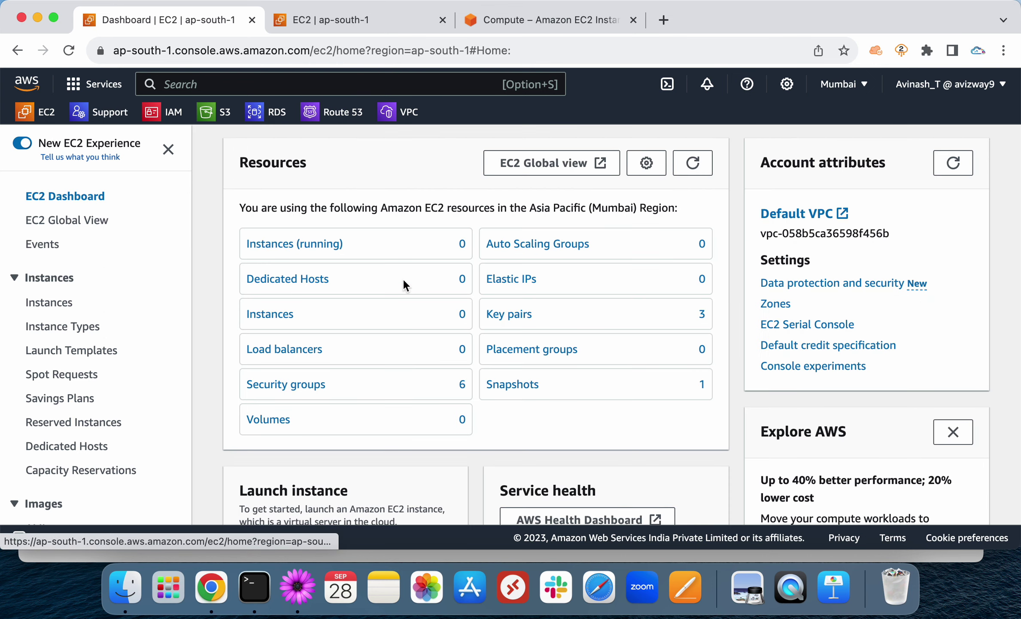
Step: Open the placement group creation form, view its strategy help and follow it to the full placement groups documentation
click(528, 359)
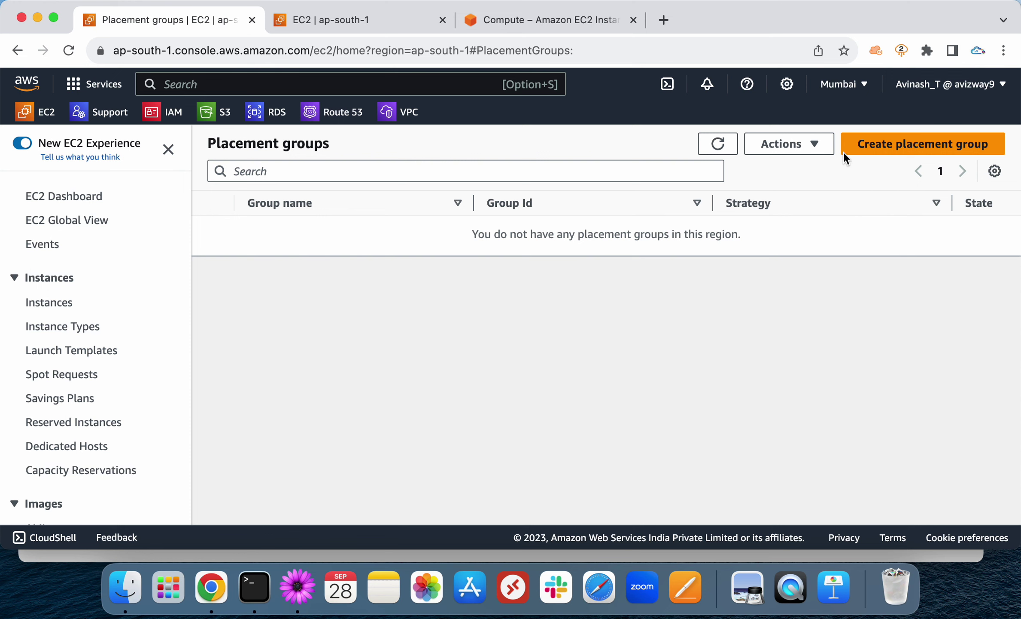
click(879, 149)
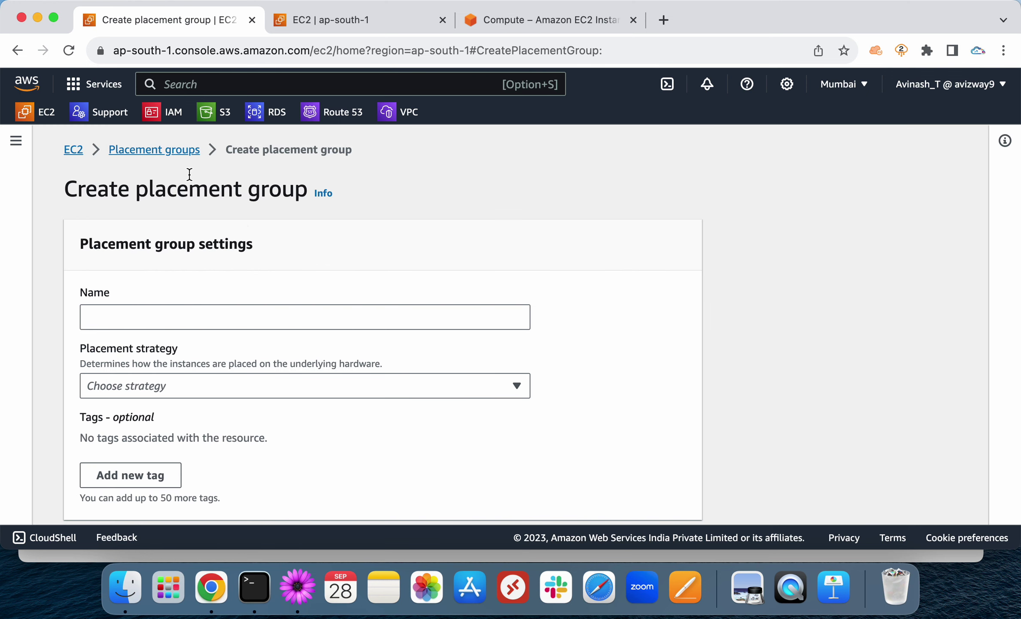
click(324, 193)
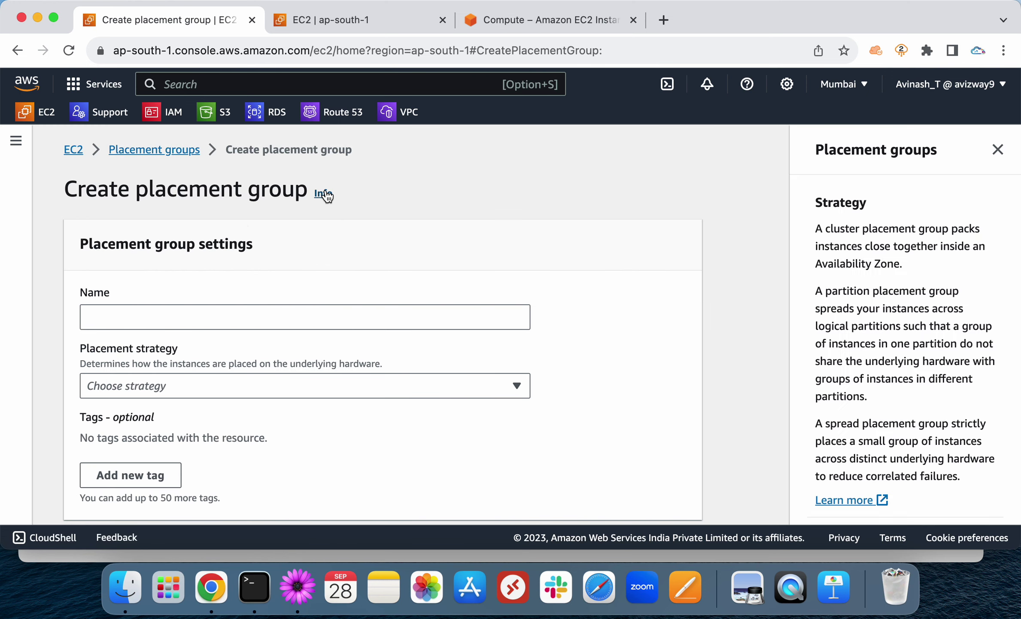
scroll(941, 385, down, 3)
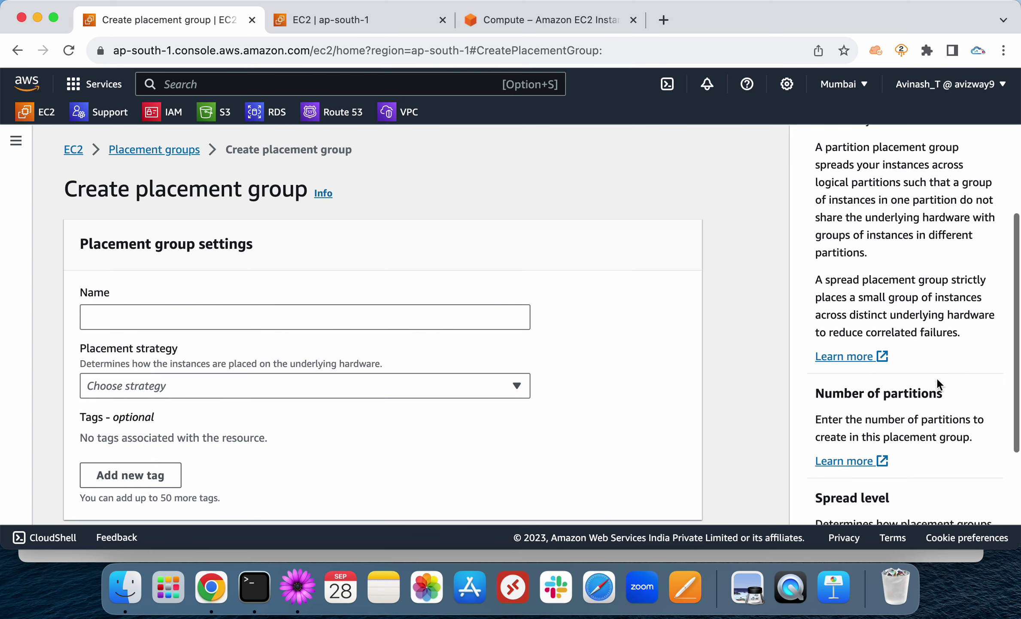
click(843, 360)
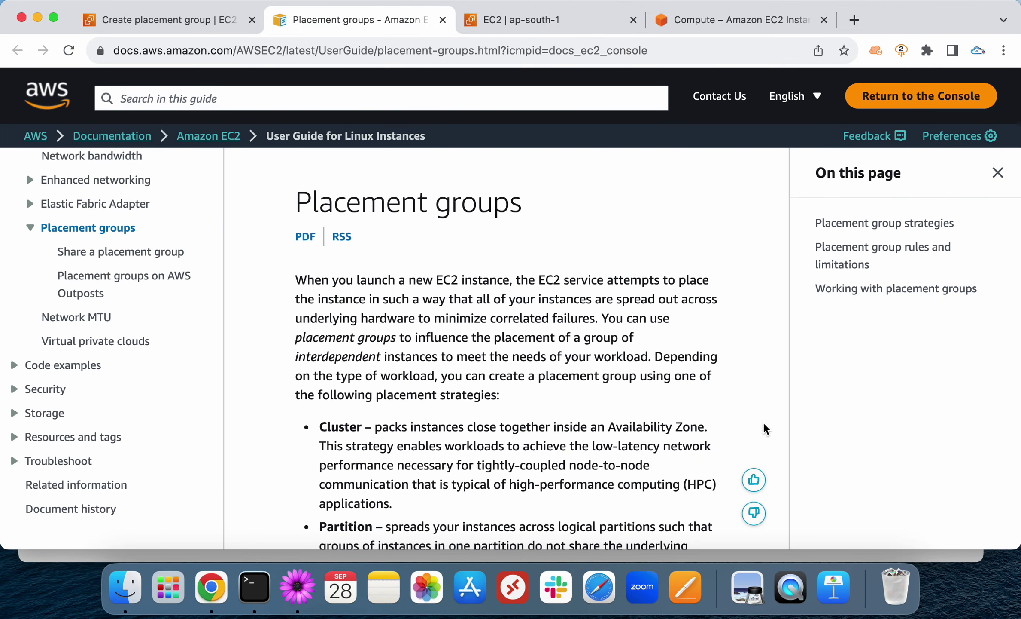
Step: Examine the cluster, partition and rack spread placement group diagrams in the documentation
scroll(763, 425, down, 15)
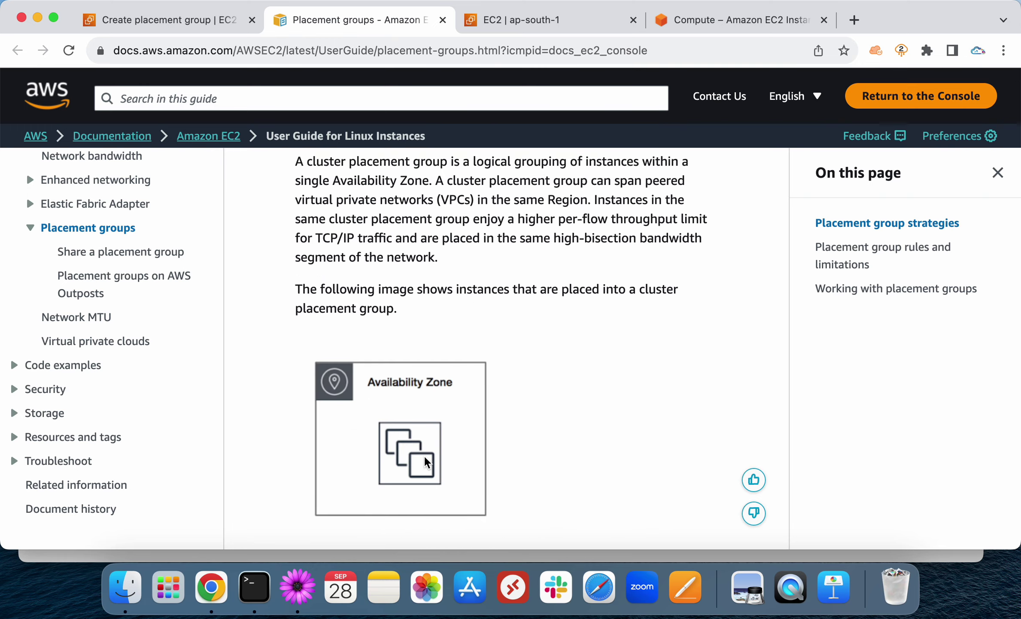
scroll(430, 434, down, 20)
scroll(432, 409, down, 15)
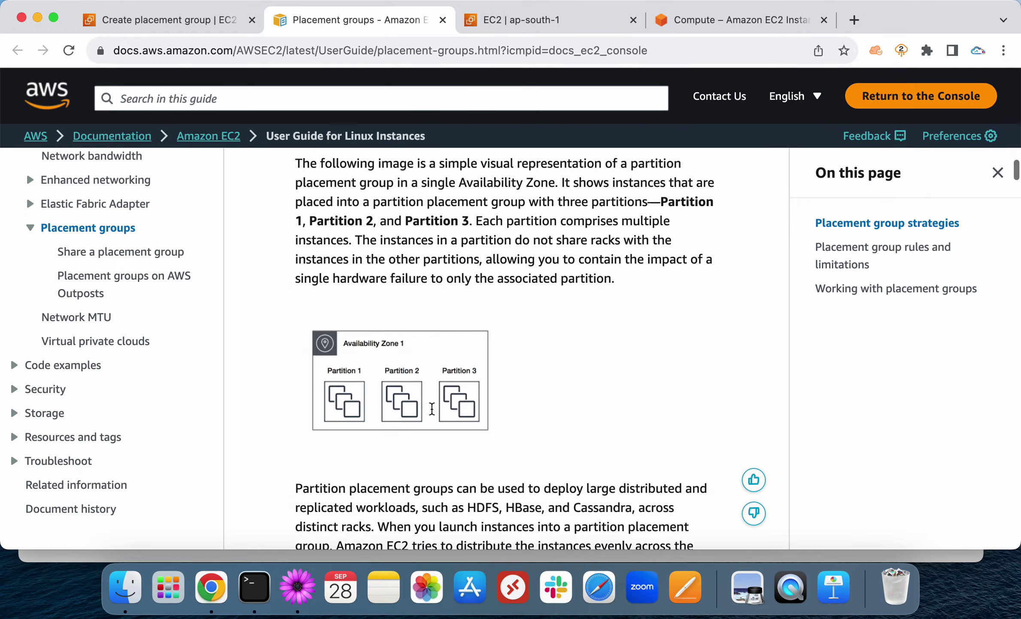
scroll(432, 409, up, 10)
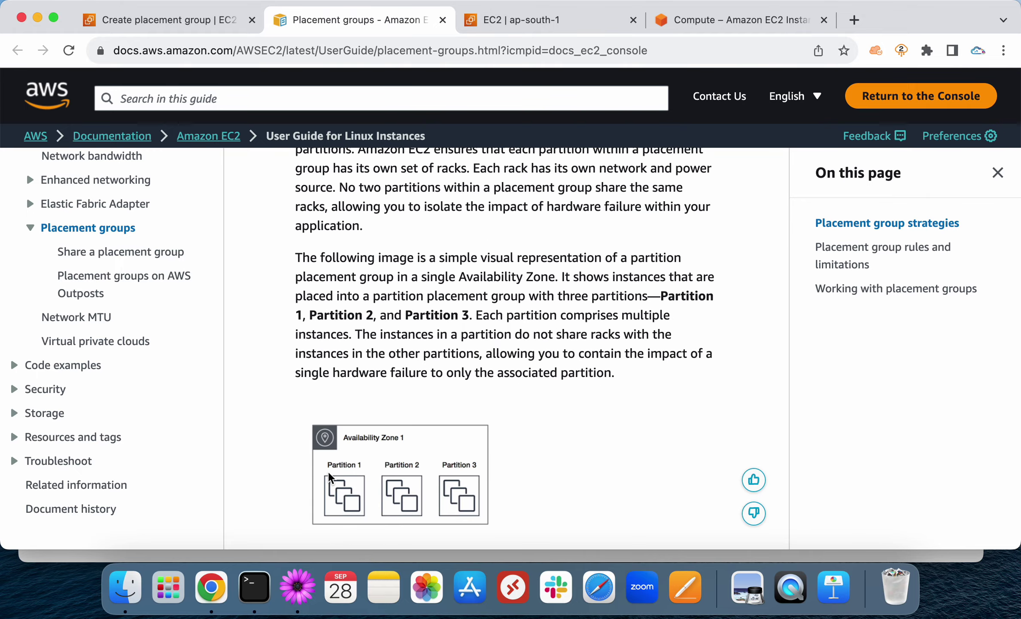
scroll(441, 464, down, 3)
scroll(442, 465, down, 20)
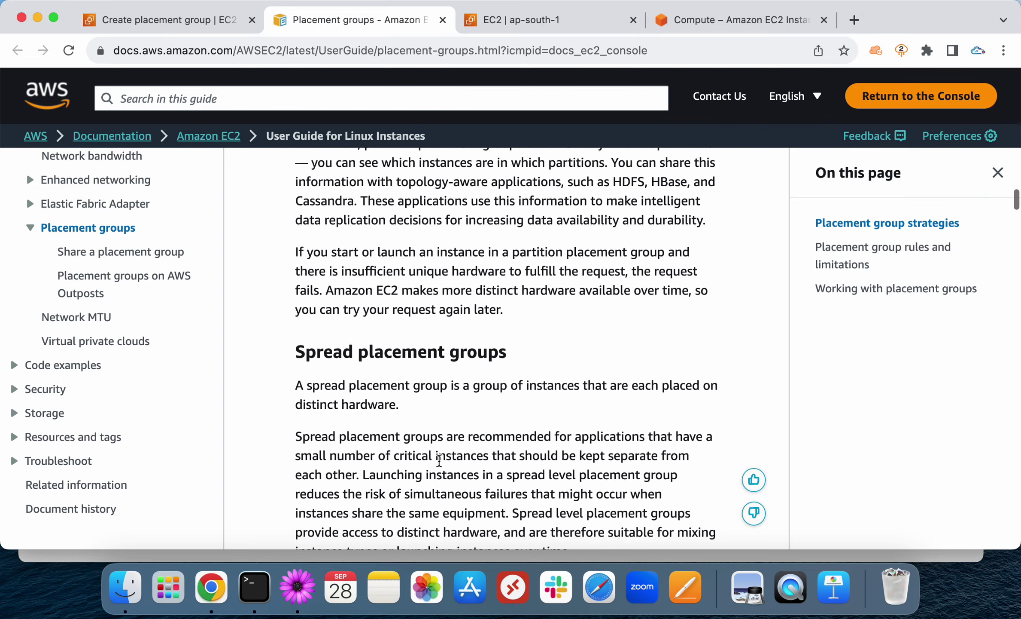
scroll(425, 427, up, 3)
scroll(424, 427, up, 5)
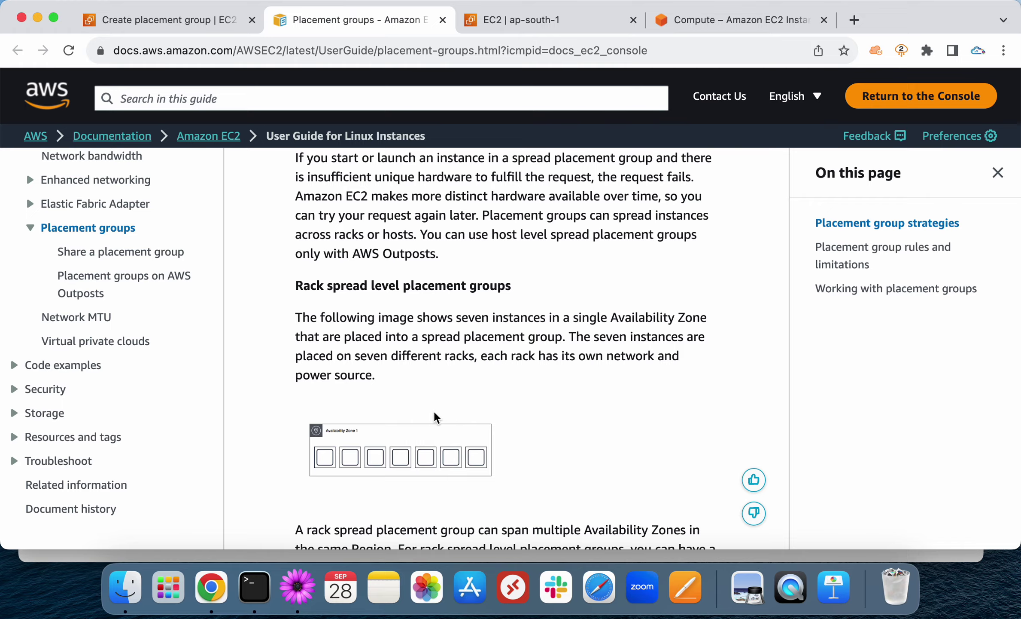
Step: Go back over the cluster, partition and spread strategies from the cluster diagram onward and close the documentation page
scroll(435, 411, up, 15)
scroll(435, 412, up, 15)
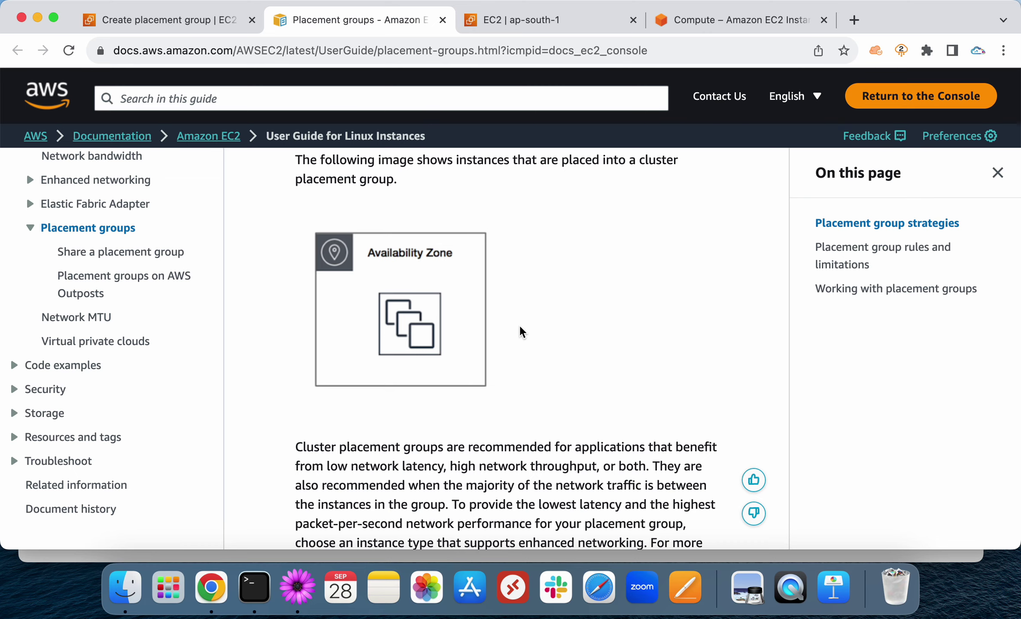
scroll(521, 332, down, 10)
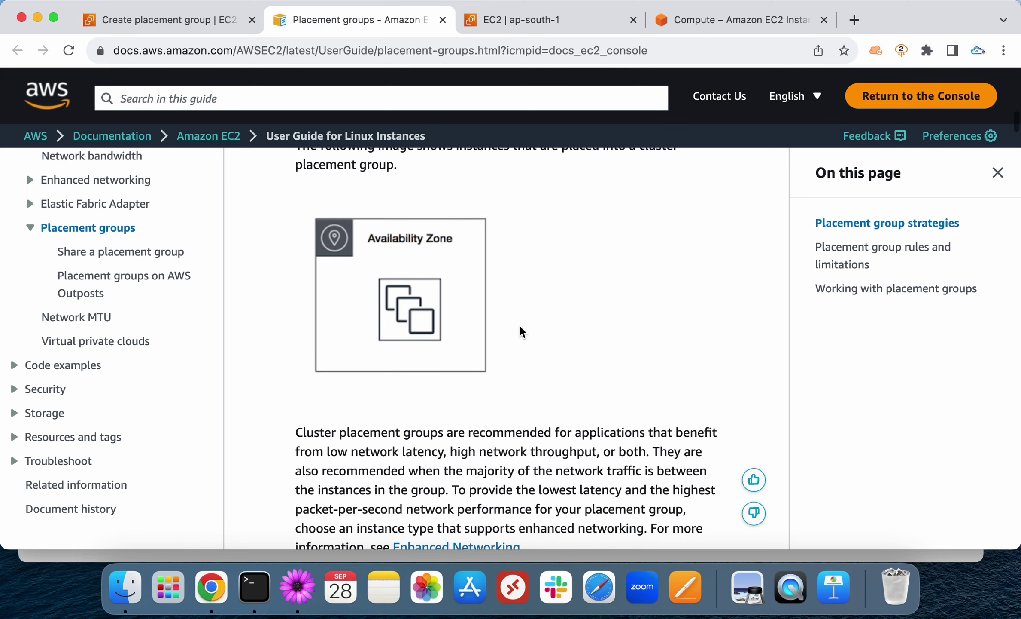
scroll(520, 327, down, 15)
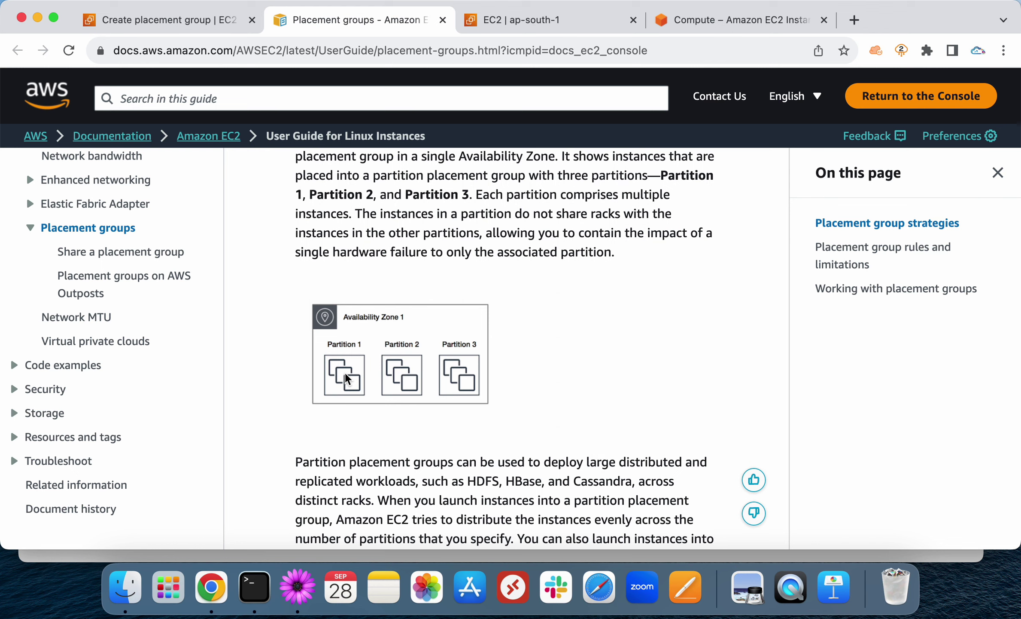
scroll(346, 378, down, 15)
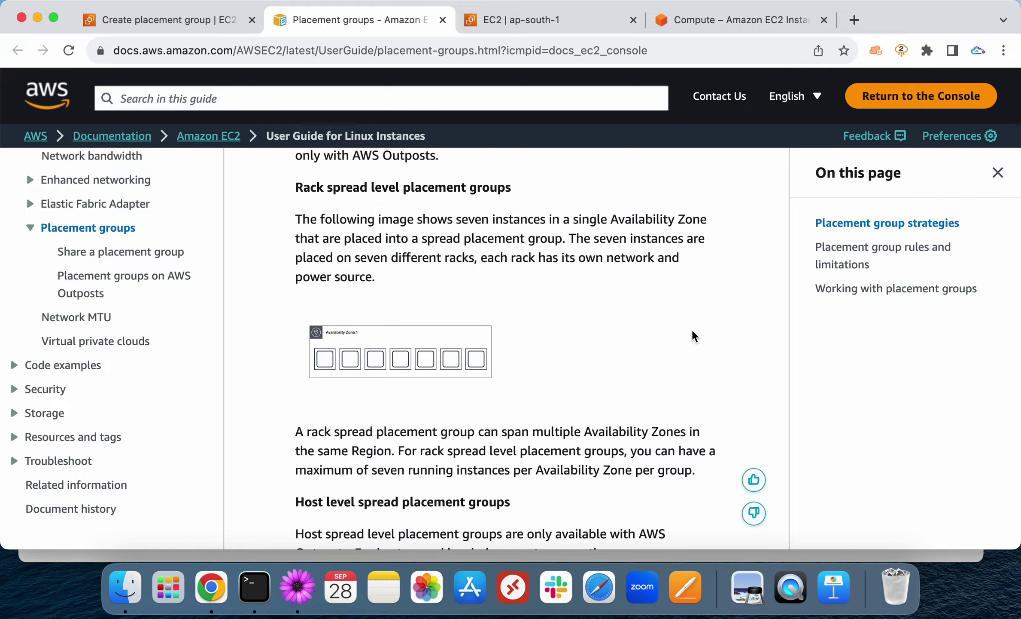
scroll(693, 332, up, 10)
scroll(693, 331, up, 15)
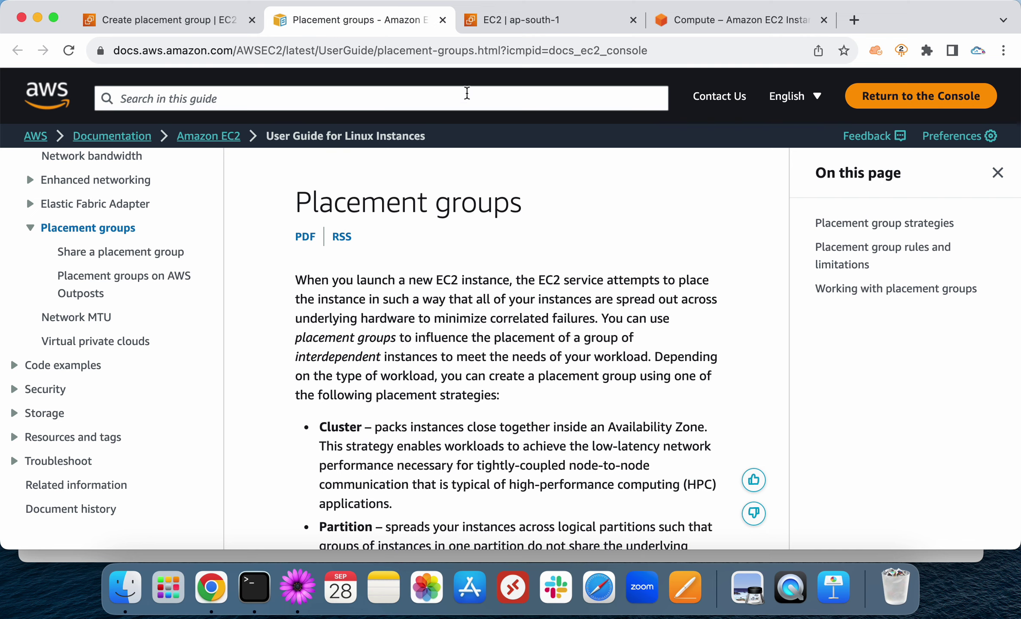
click(443, 20)
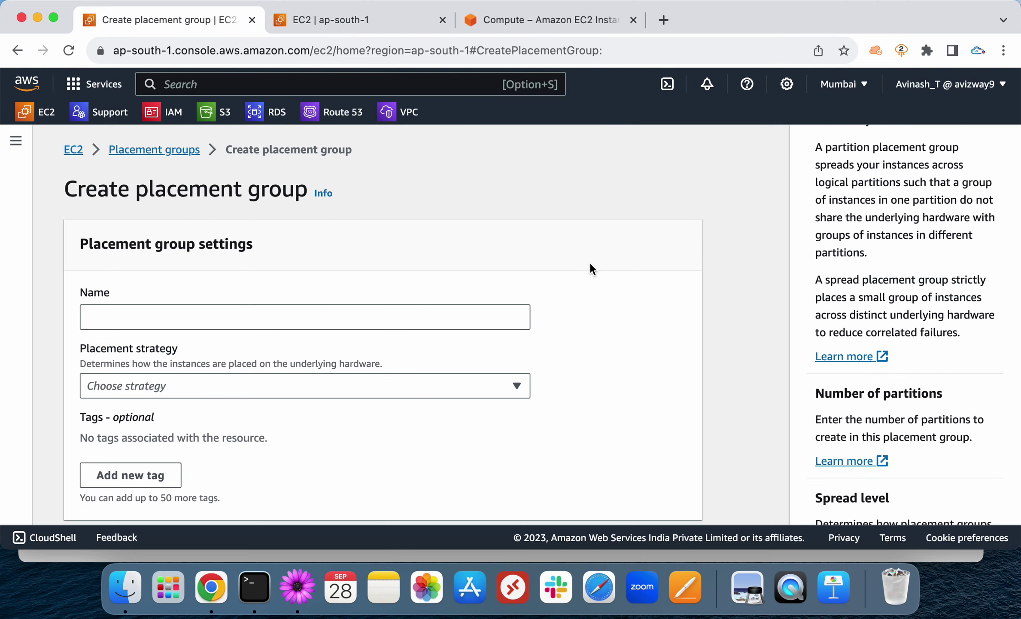
Step: Search the console services for "ssm", open Systems Manager in a separate tab and view its landing page
scroll(592, 268, down, 1)
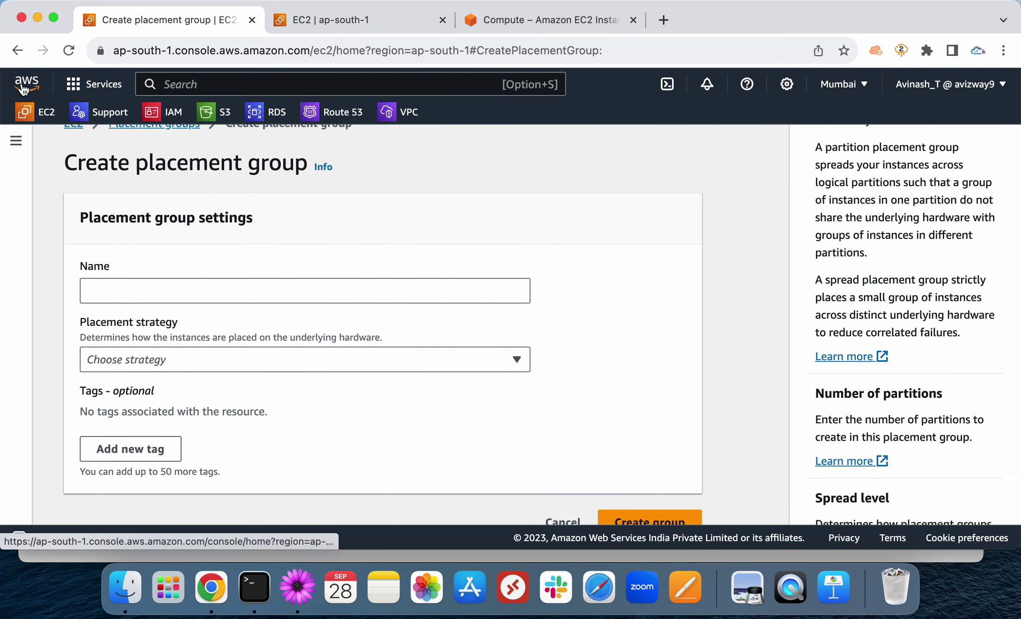
scroll(265, 201, up, 1)
click(265, 84)
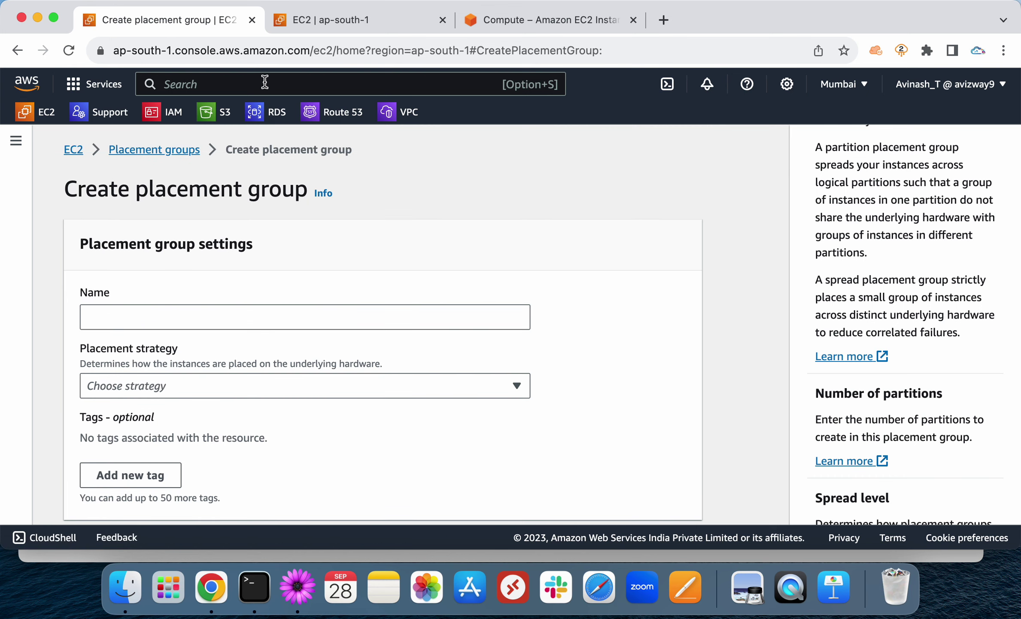
text(ssm)
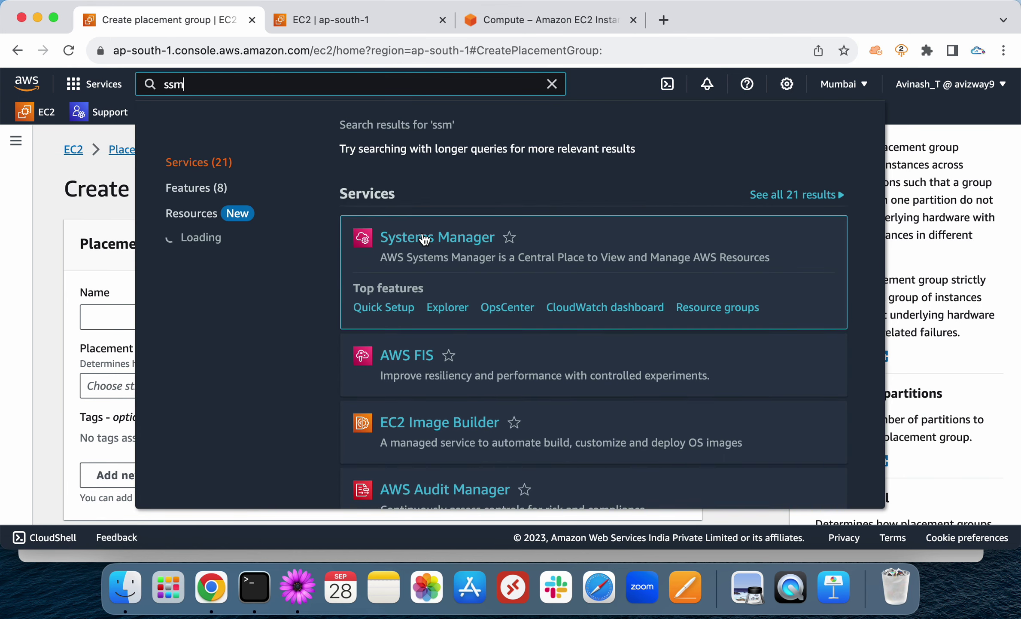
super+click(426, 239)
click(552, 84)
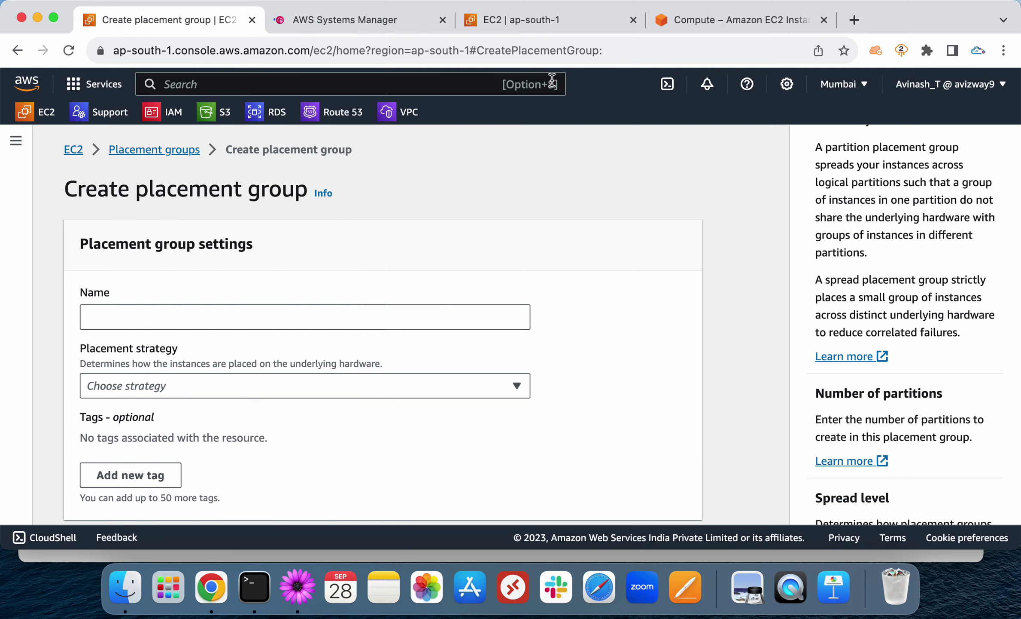
click(376, 18)
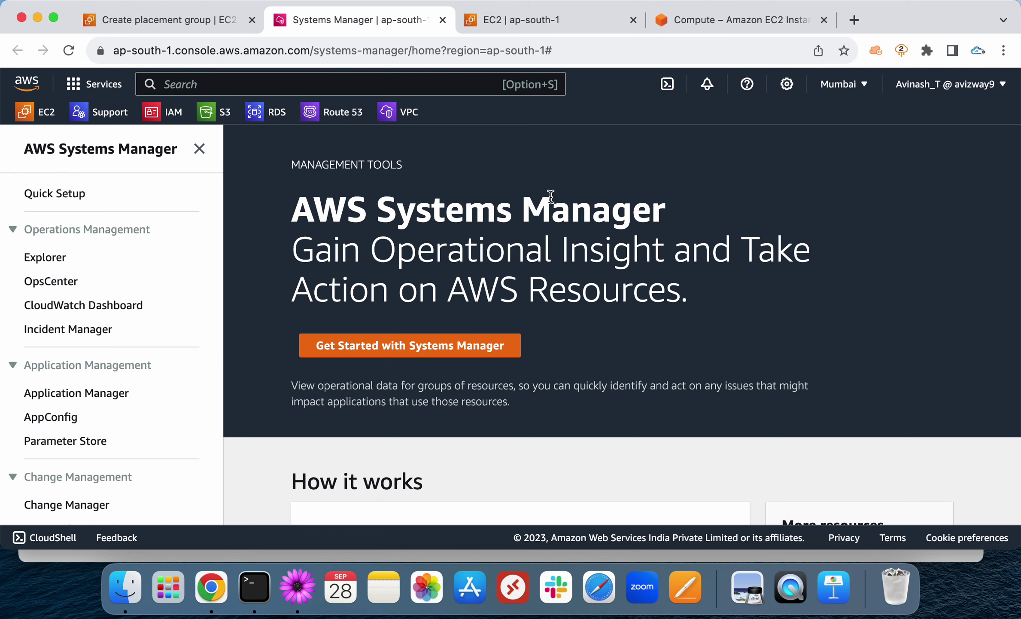
Step: Return to the EC2 tab, list the instances without the running filter and select the YT-Demo instance
click(172, 20)
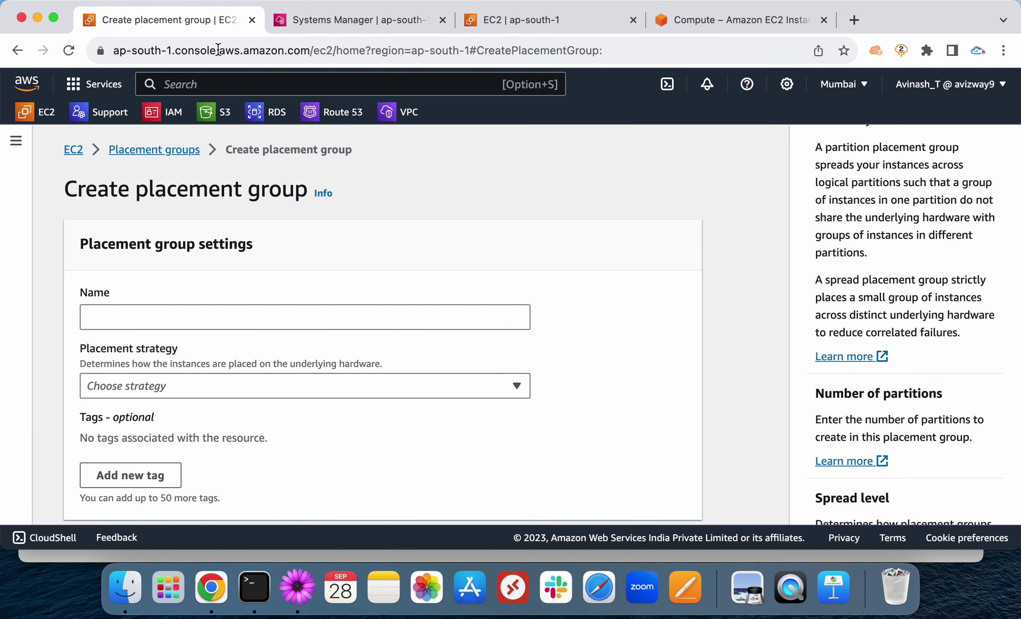
click(130, 158)
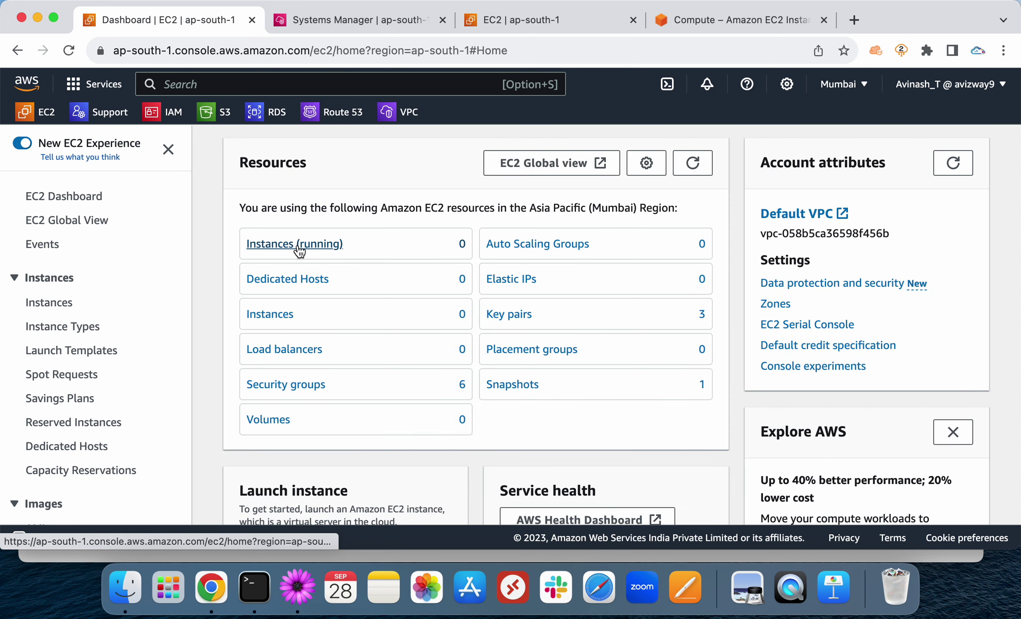
click(300, 244)
click(355, 199)
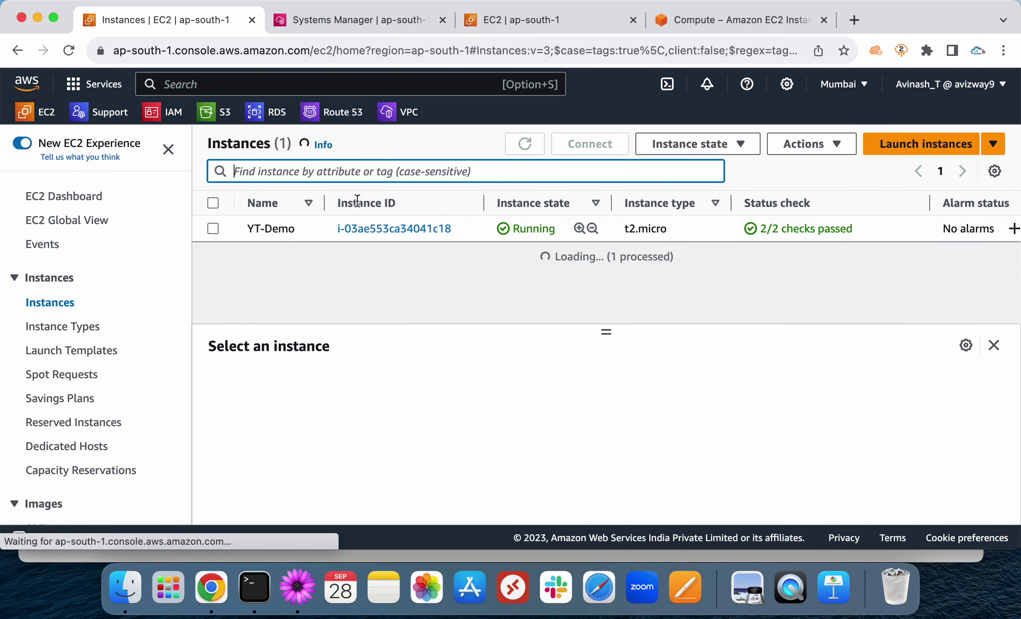
click(213, 229)
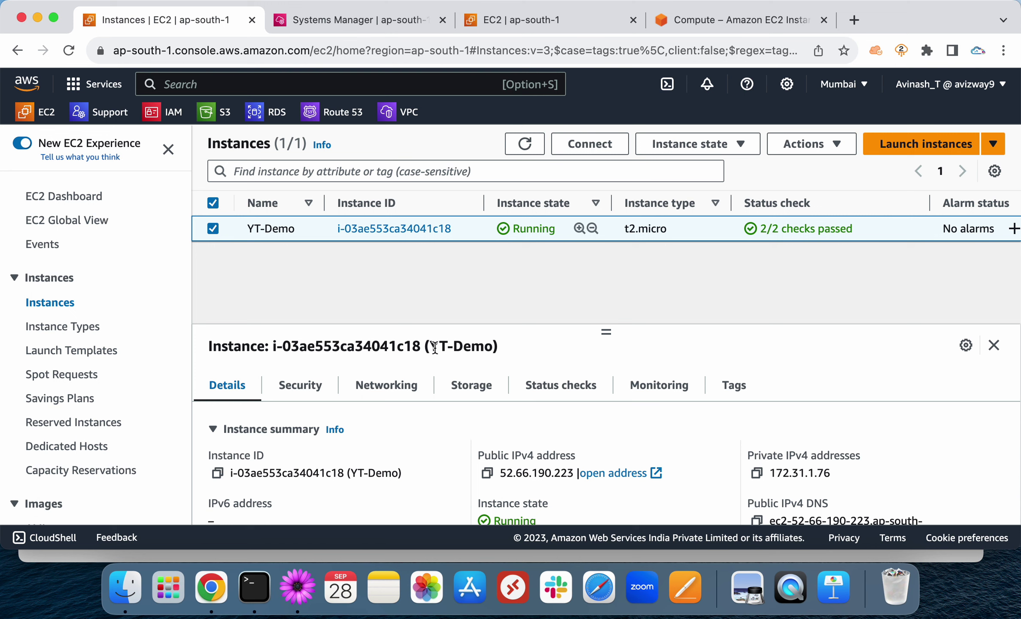
Step: Open Modify IAM role for YT-Demo, look through the available roles such as YT-SSMFullAccess and cancel without attaching one
click(804, 143)
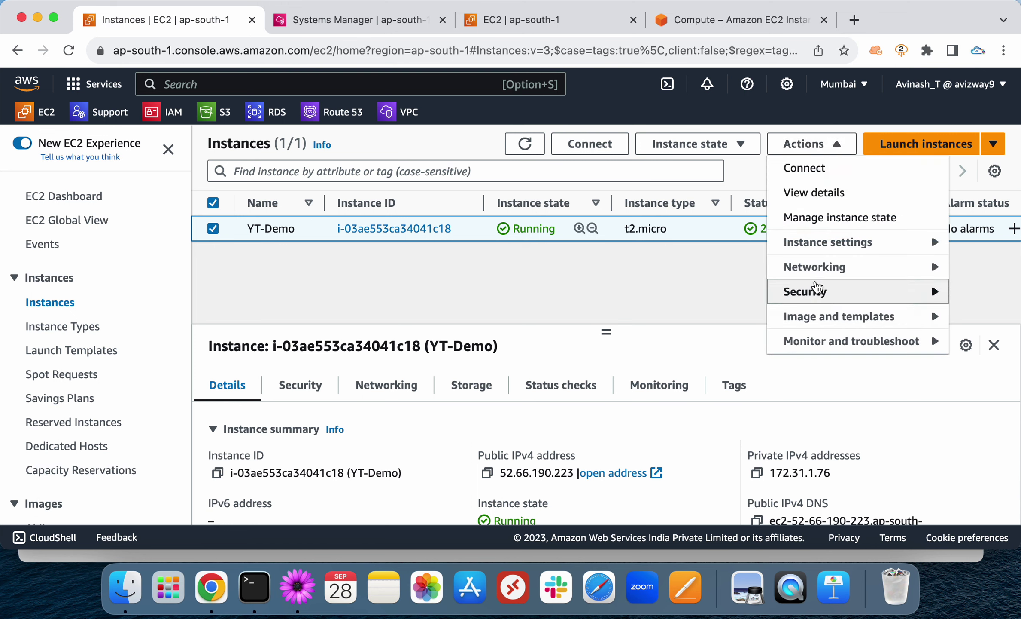
mouse_move(826, 293)
click(681, 340)
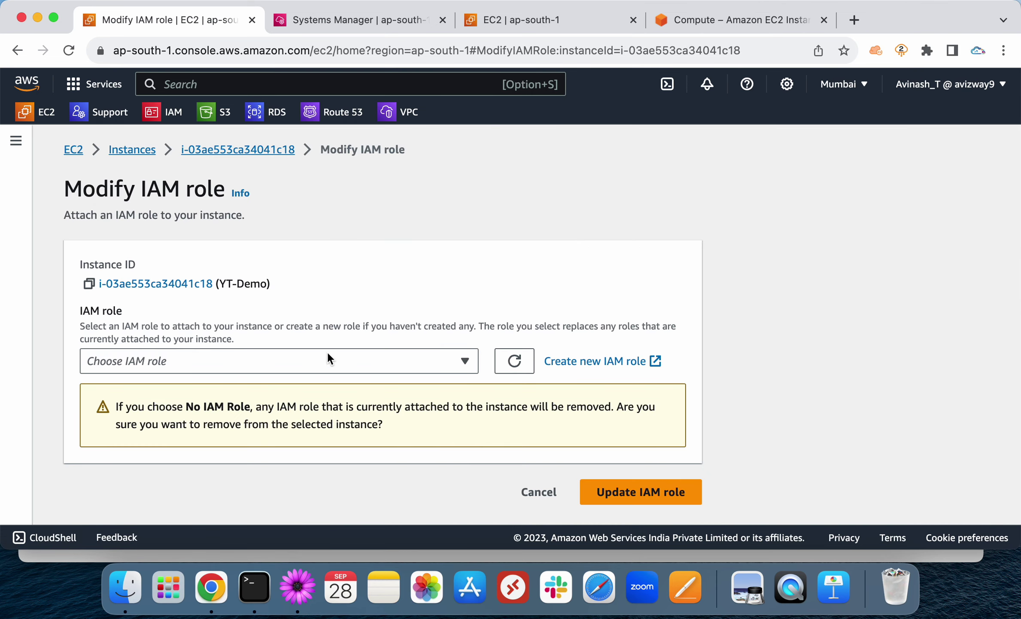
click(294, 360)
scroll(296, 300, down, 5)
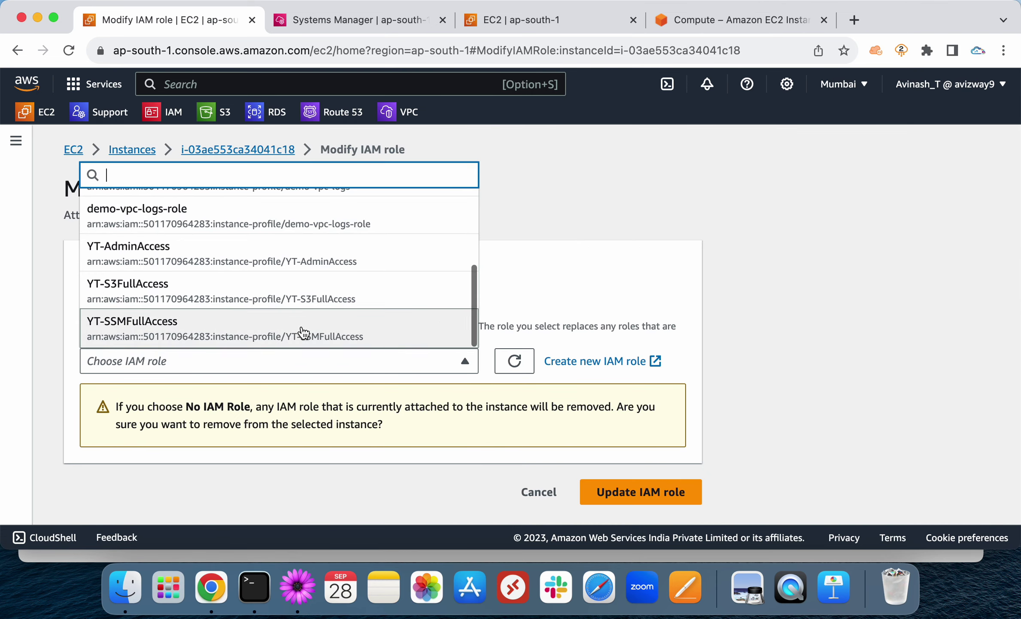
click(648, 286)
click(534, 498)
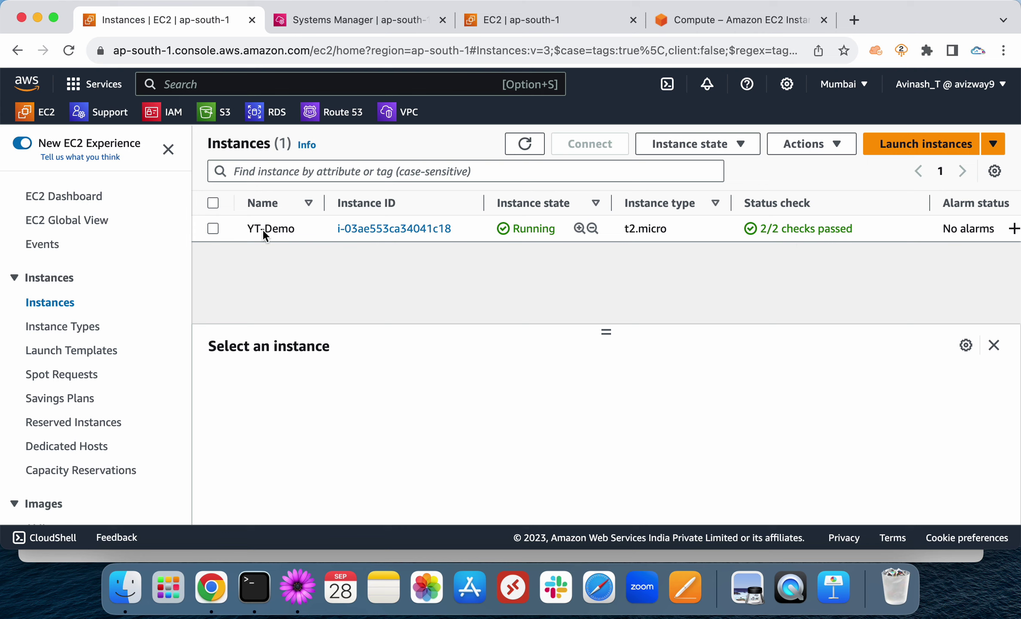
Step: Open Session Manager under Node Management in Systems Manager and view its sessions page, checking back on the EC2 instances list
click(340, 20)
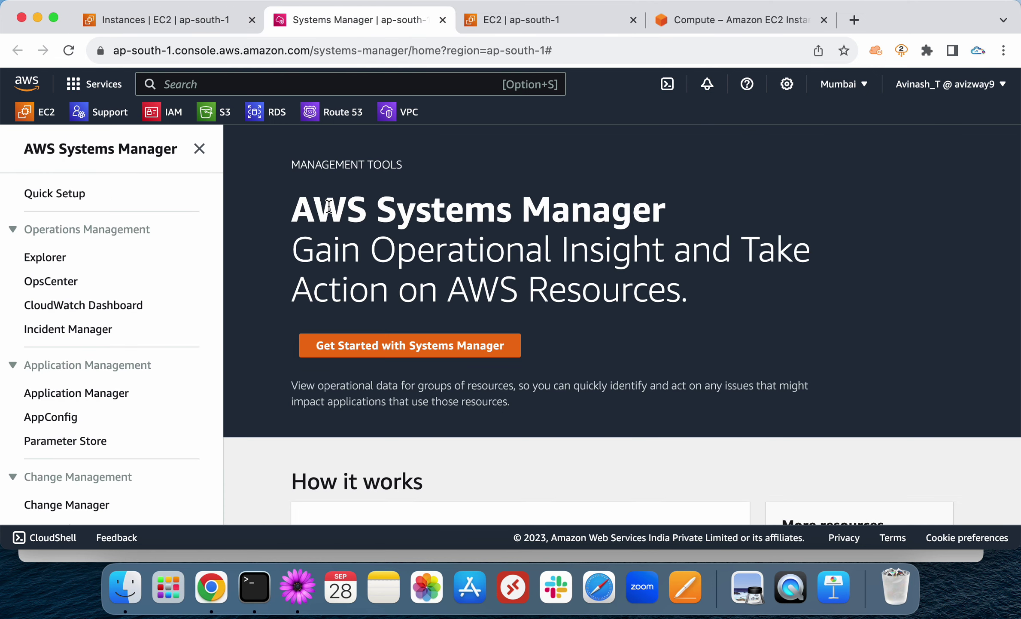
scroll(292, 255, down, 3)
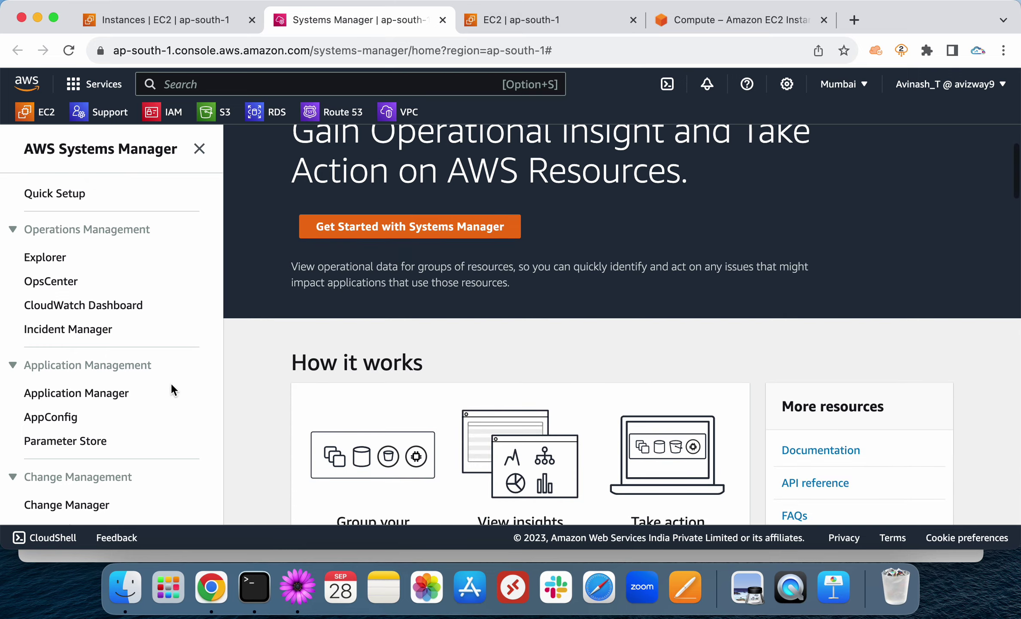
scroll(172, 389, down, 4)
scroll(171, 388, down, 5)
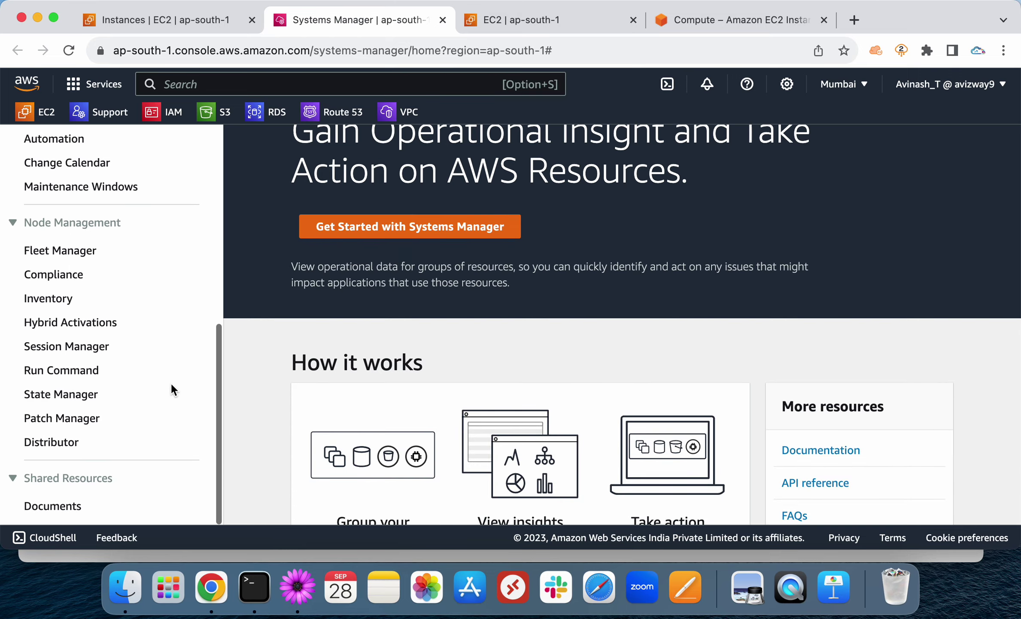
click(87, 349)
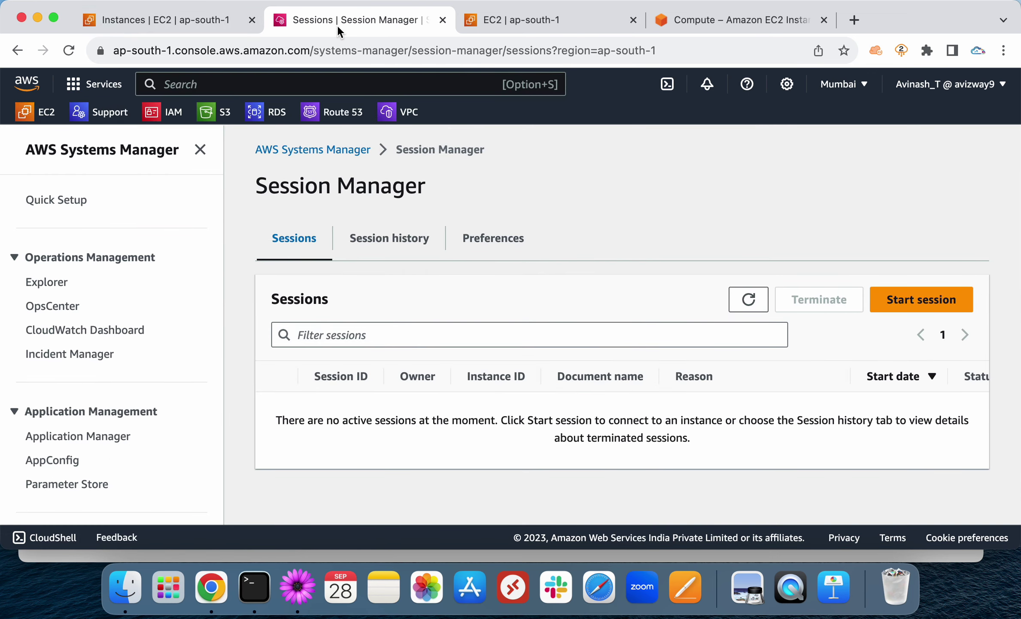
click(134, 19)
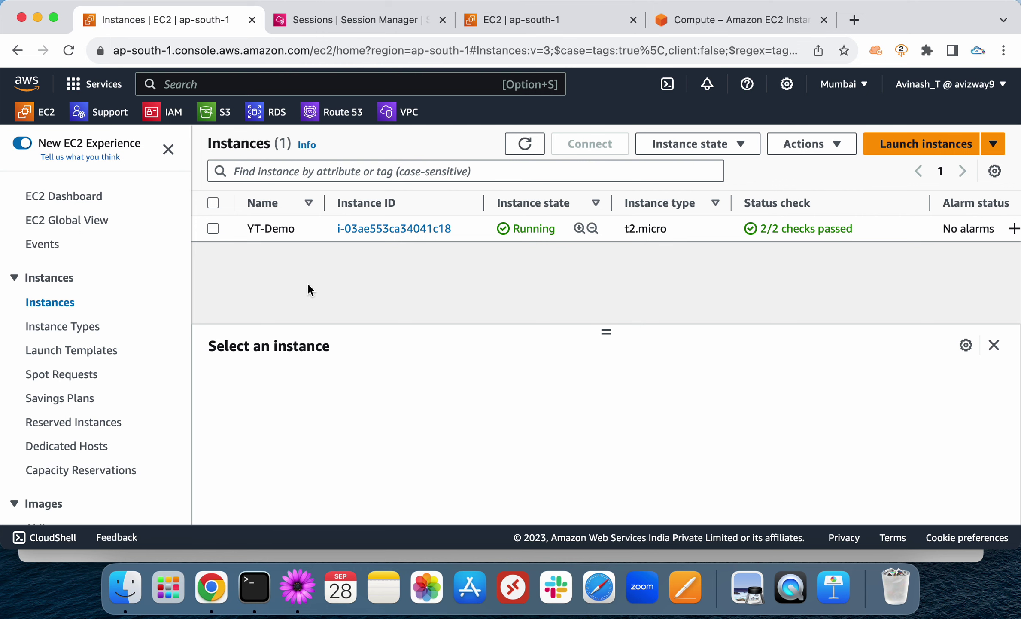
click(348, 15)
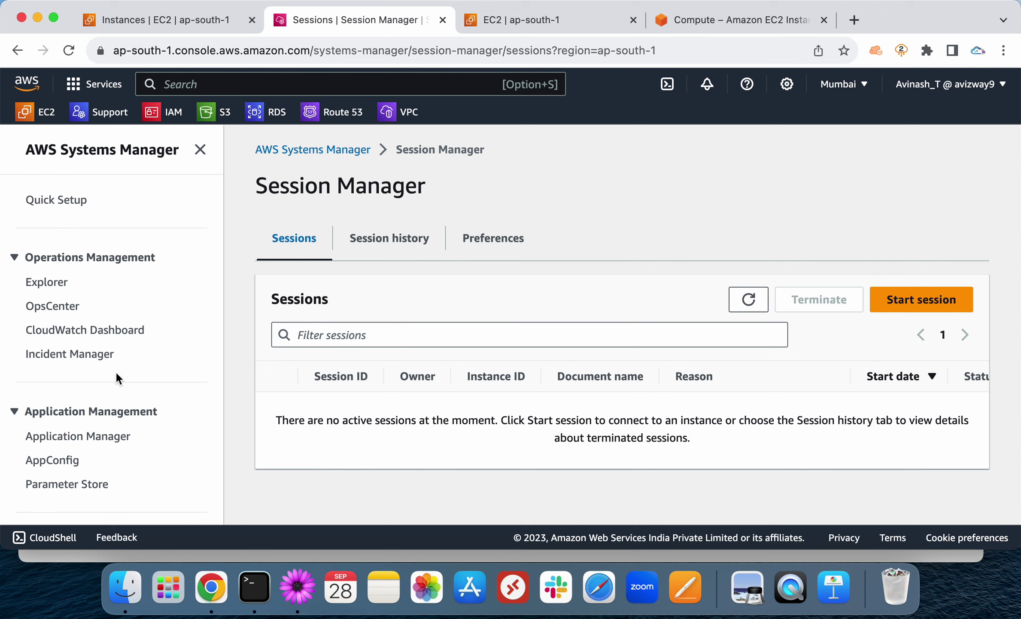
Step: Open Run Command, start a new command and look through the available command documents
scroll(116, 371, down, 10)
click(76, 333)
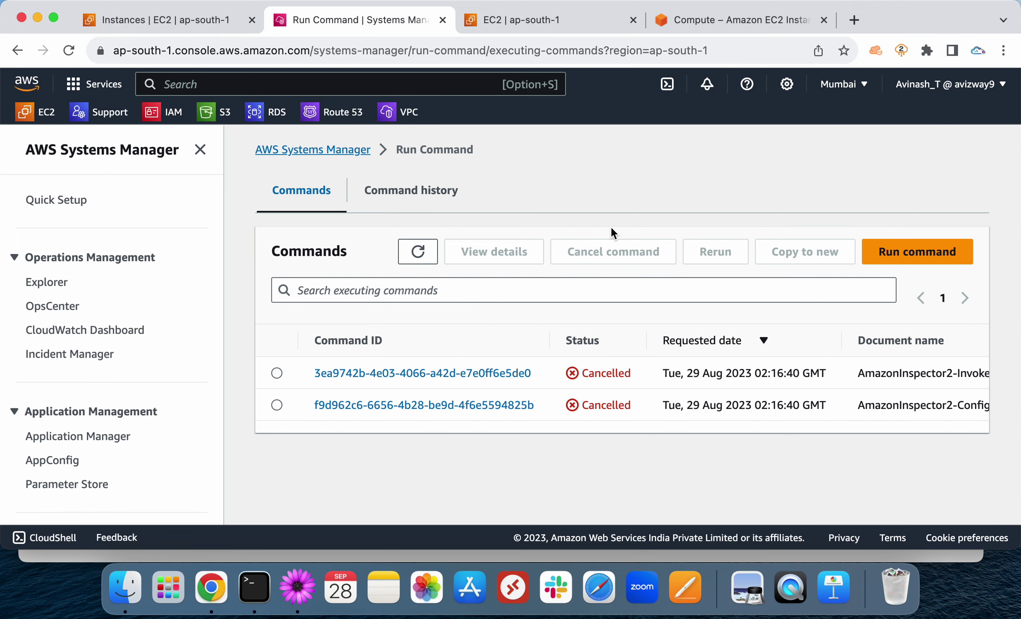
click(890, 251)
scroll(512, 312, down, 4)
scroll(512, 311, down, 2)
scroll(512, 311, up, 5)
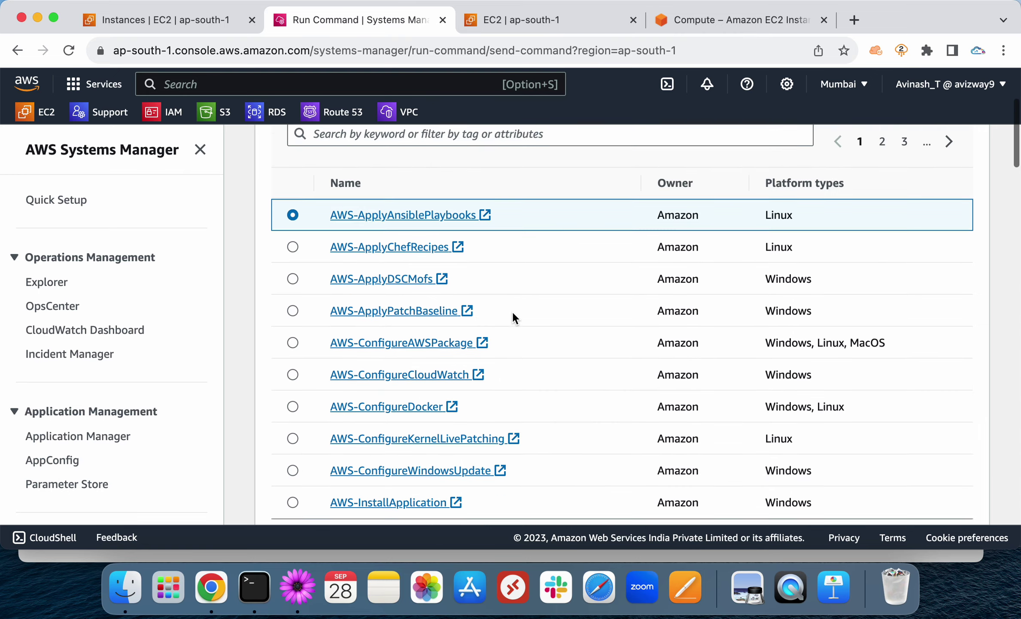
scroll(693, 265, up, 2)
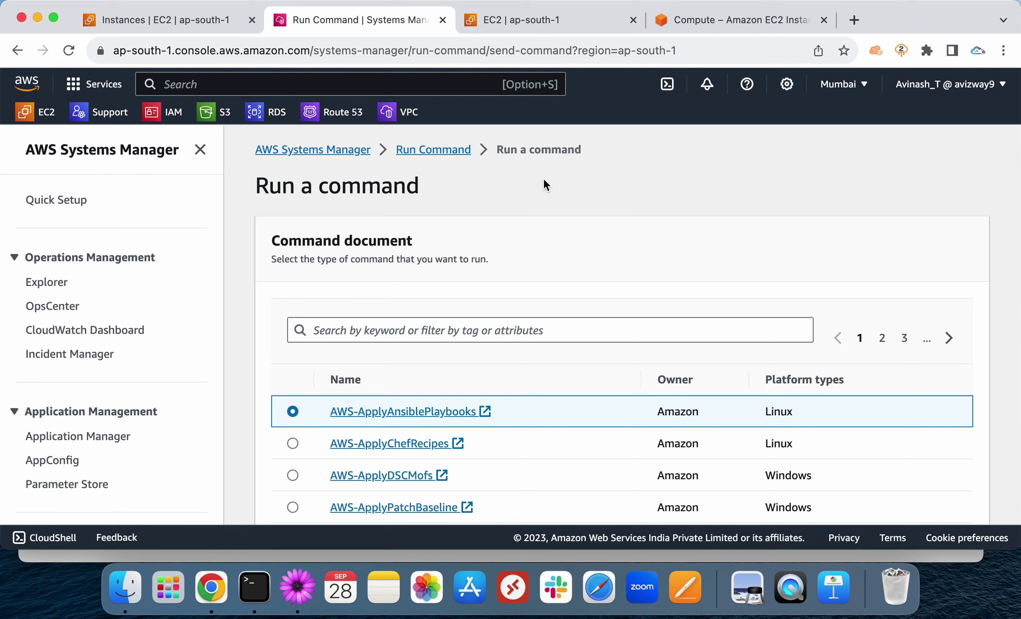
Step: Search the command documents for "rescue" and open the details of AWSSupport-RunEC2RescueForWindowsTool
click(469, 333)
text(rescue)
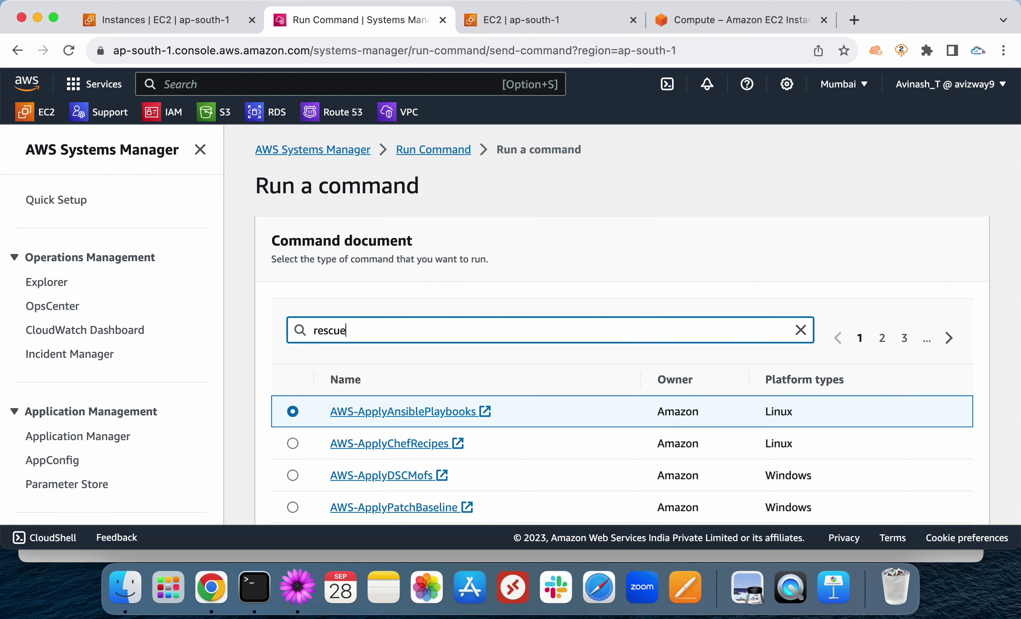
key(Return)
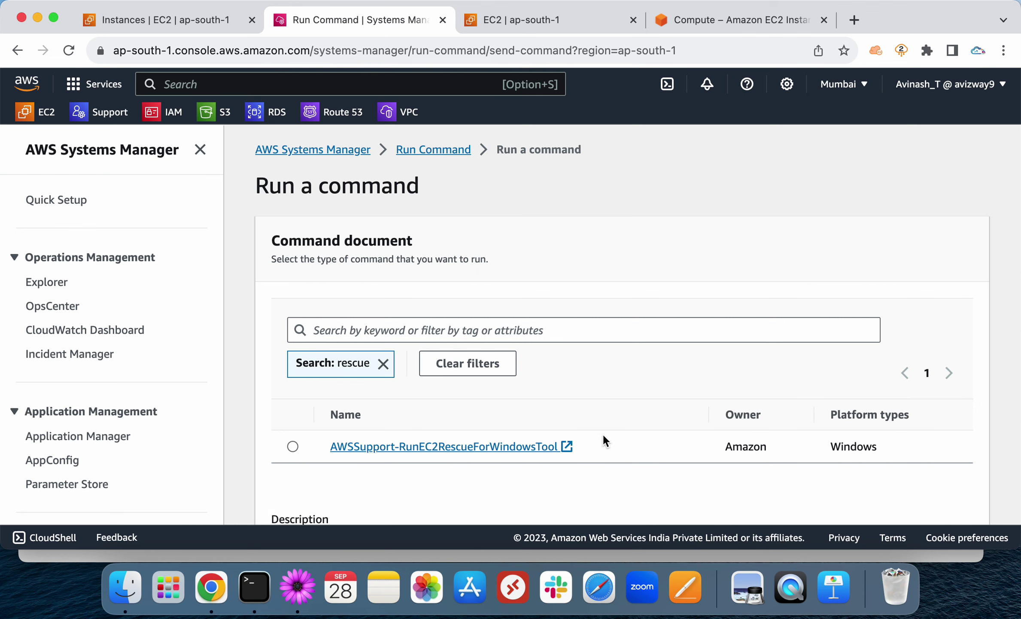
drag(600, 447, 326, 452)
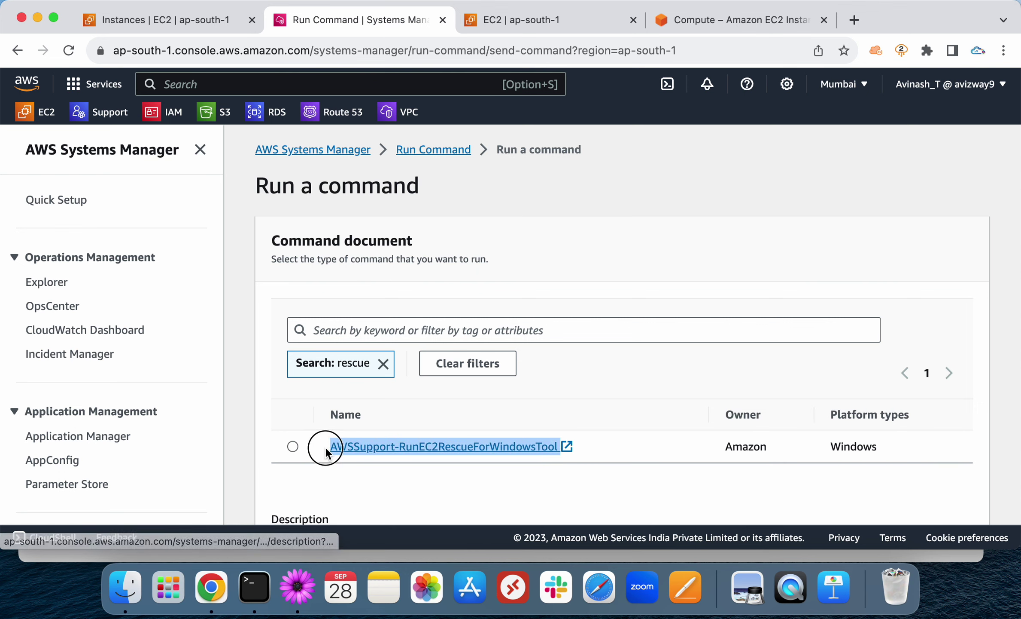
click(402, 446)
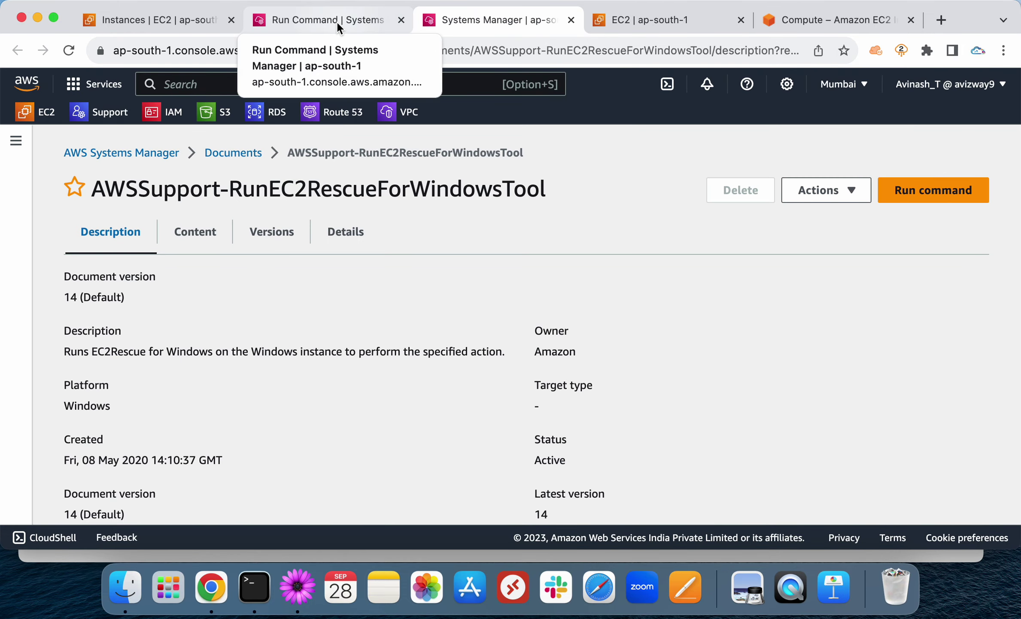
Step: Read the description of AWSSupport-RunEC2RescueForWindowsTool and open a run-command form from that document
scroll(839, 314, down, 2)
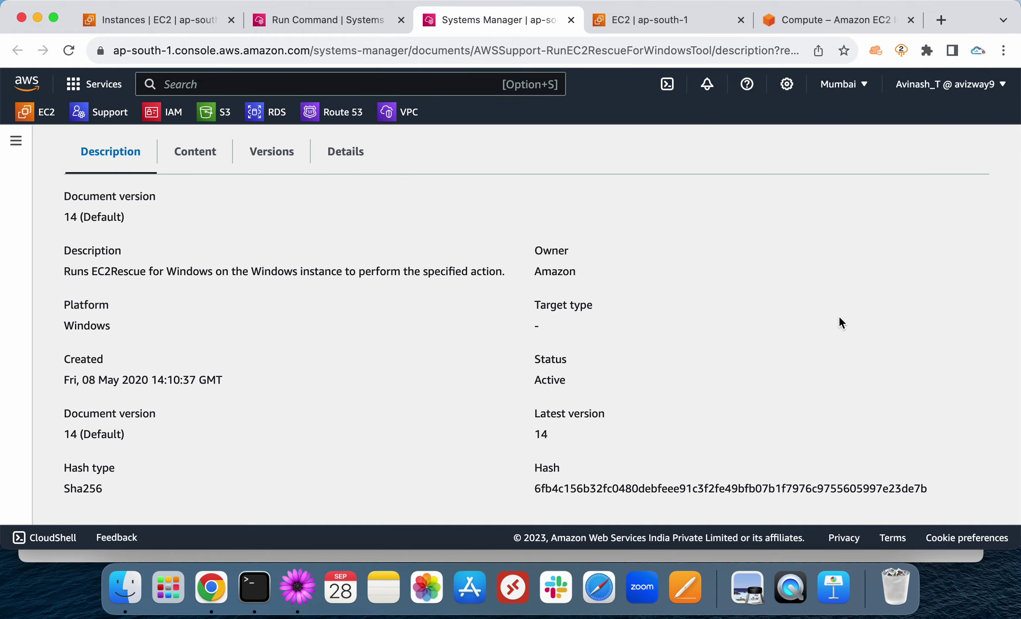
scroll(839, 315, up, 2)
click(941, 189)
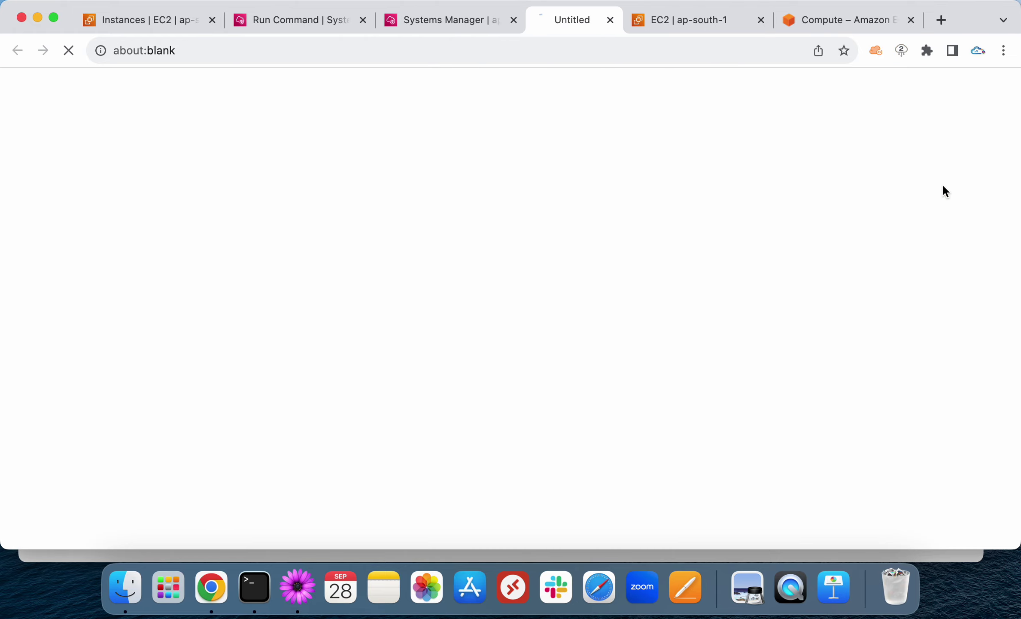
Step: Look at the EC2Rescue command parameters and try the CollectLogs and FixAll options for the command
scroll(466, 374, down, 10)
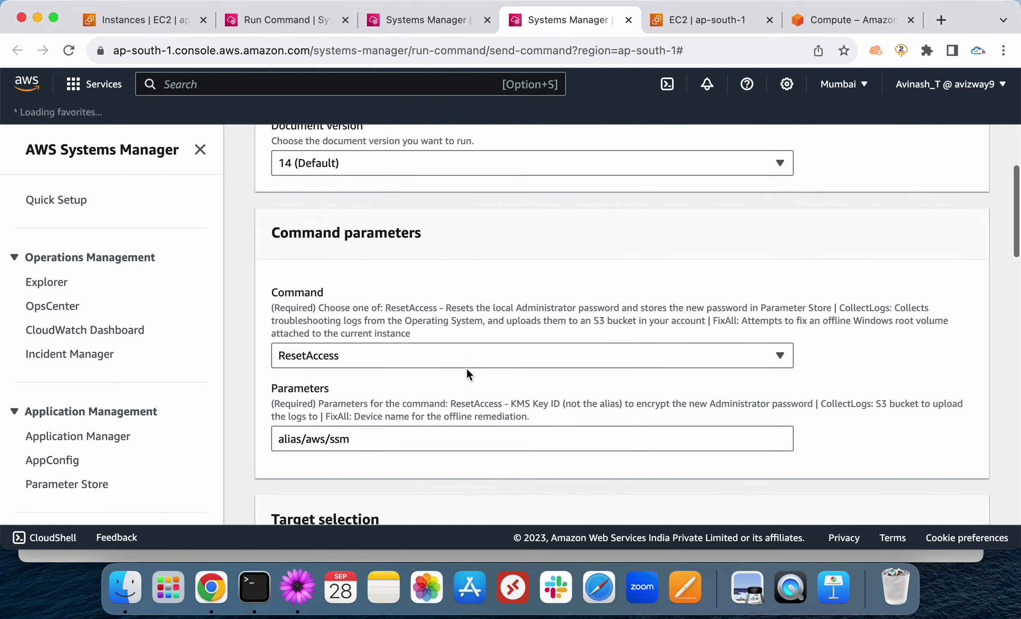
scroll(335, 198, up, 2)
drag(284, 172, 372, 235)
click(373, 235)
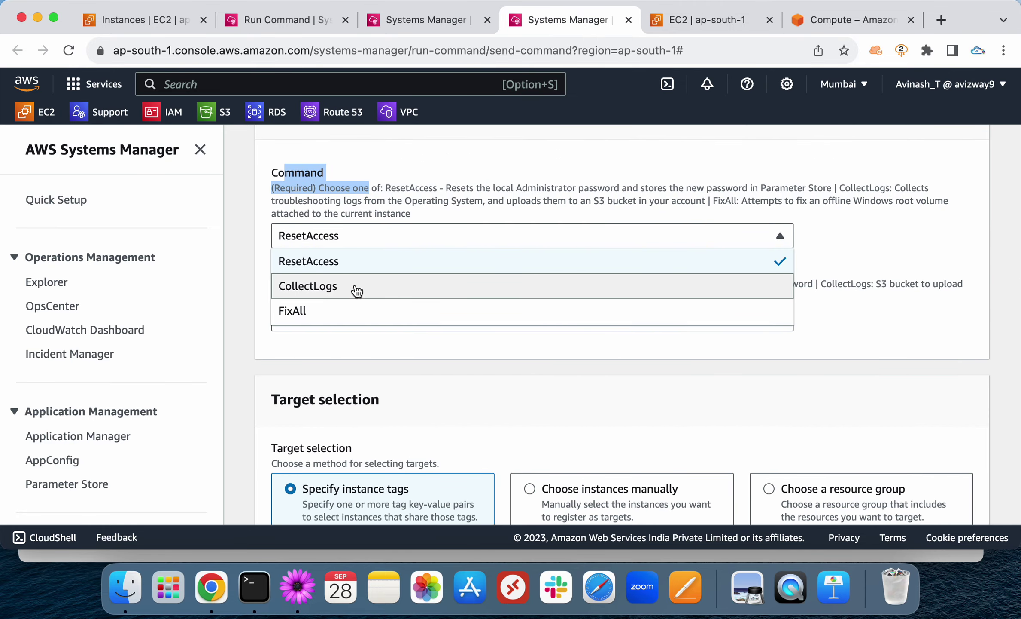
click(356, 287)
click(351, 237)
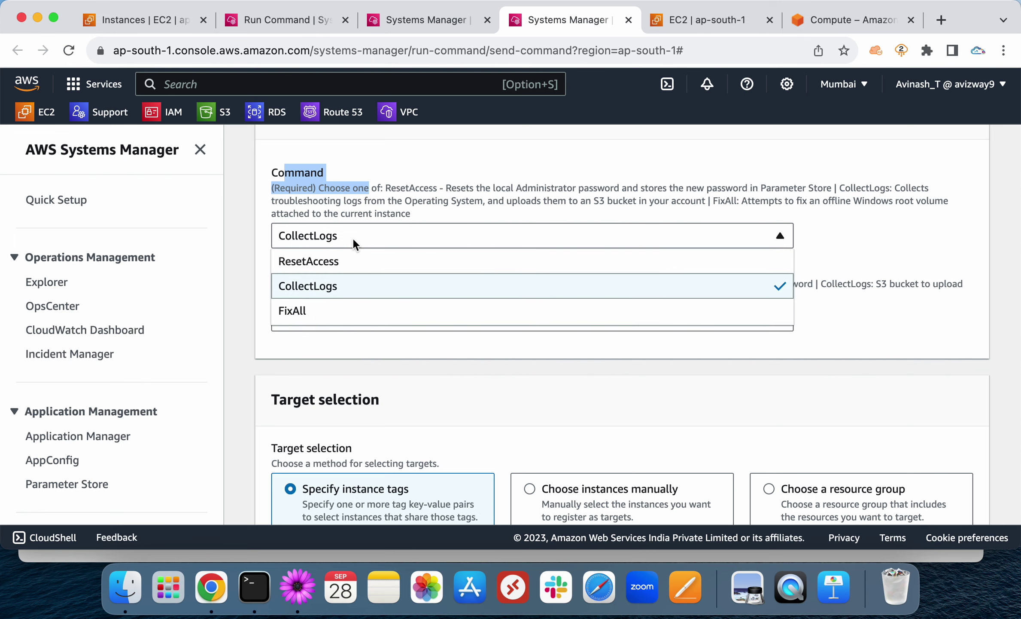
click(344, 310)
click(428, 208)
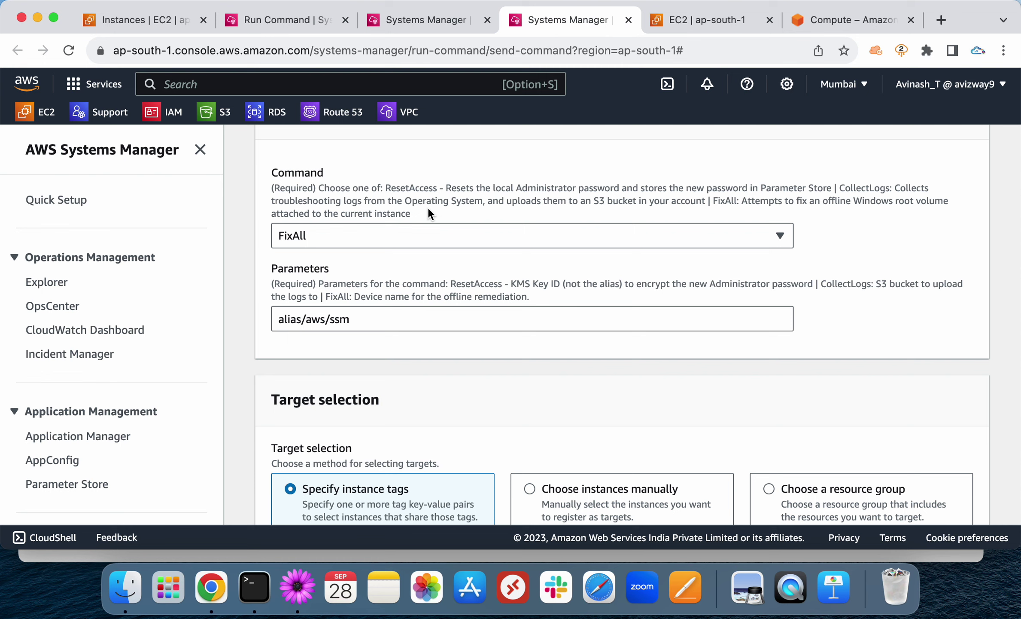
Step: Set the EC2Rescue command back to ResetAccess and highlight its alias/aws/ssm parameter
click(392, 231)
click(392, 232)
click(387, 240)
click(357, 262)
drag(375, 320, 204, 325)
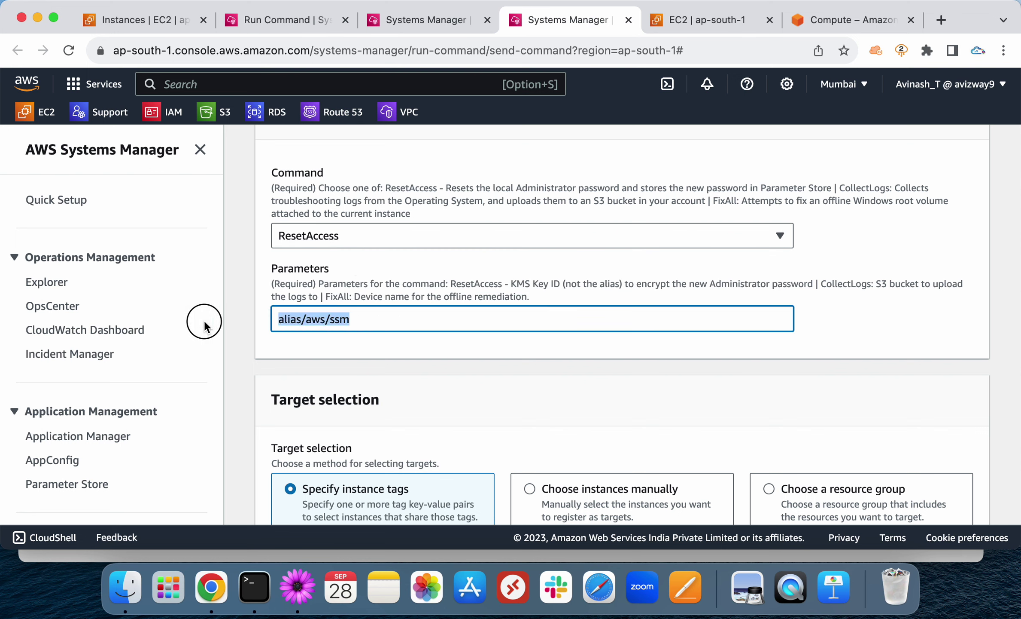
click(238, 365)
Step: Look over the target selection options of the command form and open Parameter Store to view the saved parameters
scroll(237, 358, down, 5)
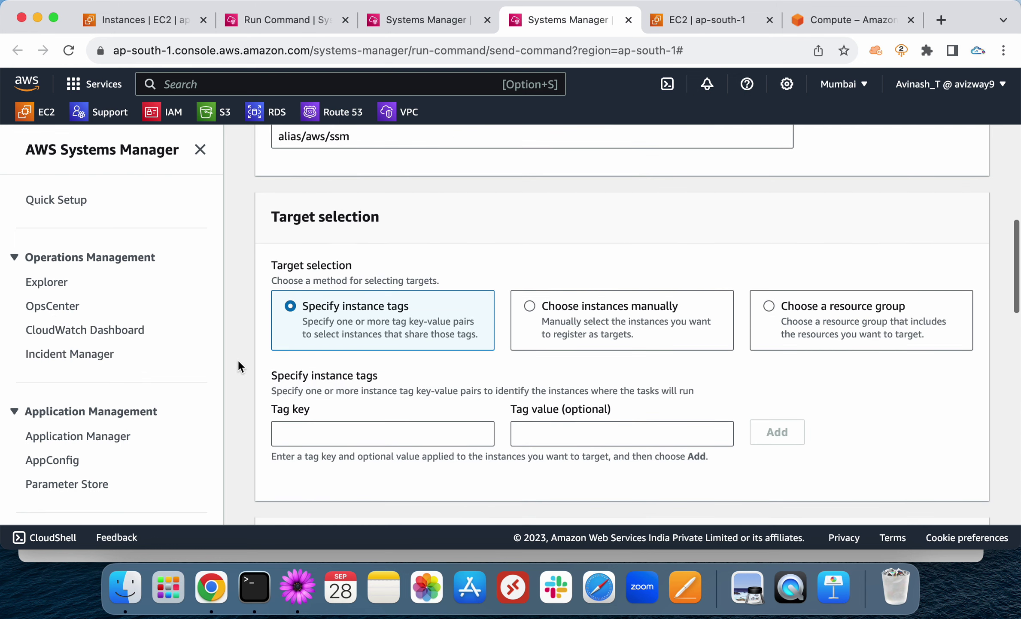
scroll(140, 354, down, 4)
scroll(140, 353, up, 4)
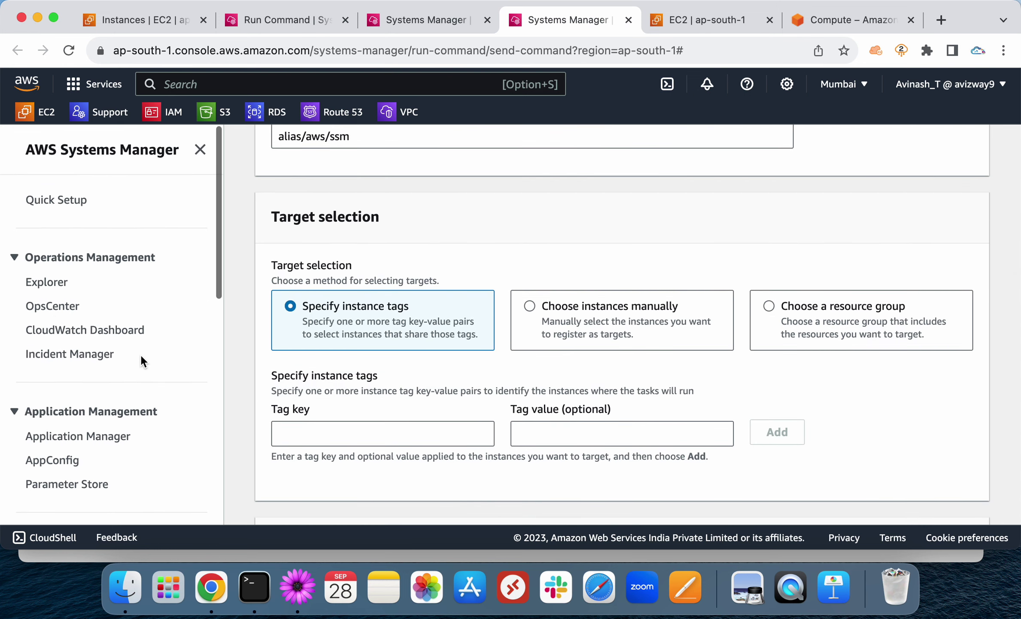
click(77, 490)
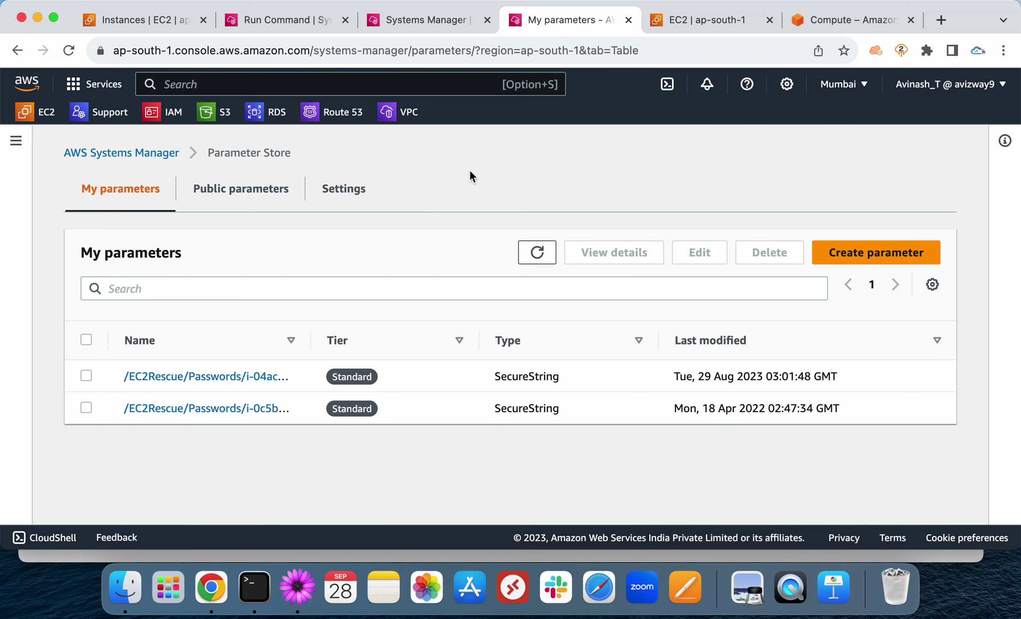
Step: Close the EC2Rescue document and Parameter Store tabs, returning to the Run Command page
click(402, 22)
click(339, 22)
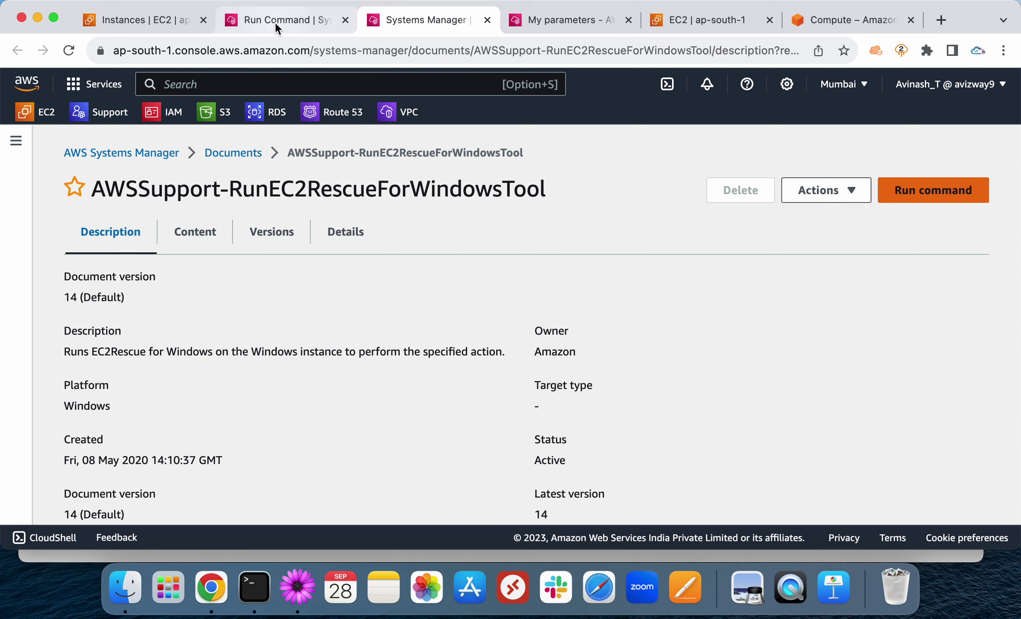
click(487, 21)
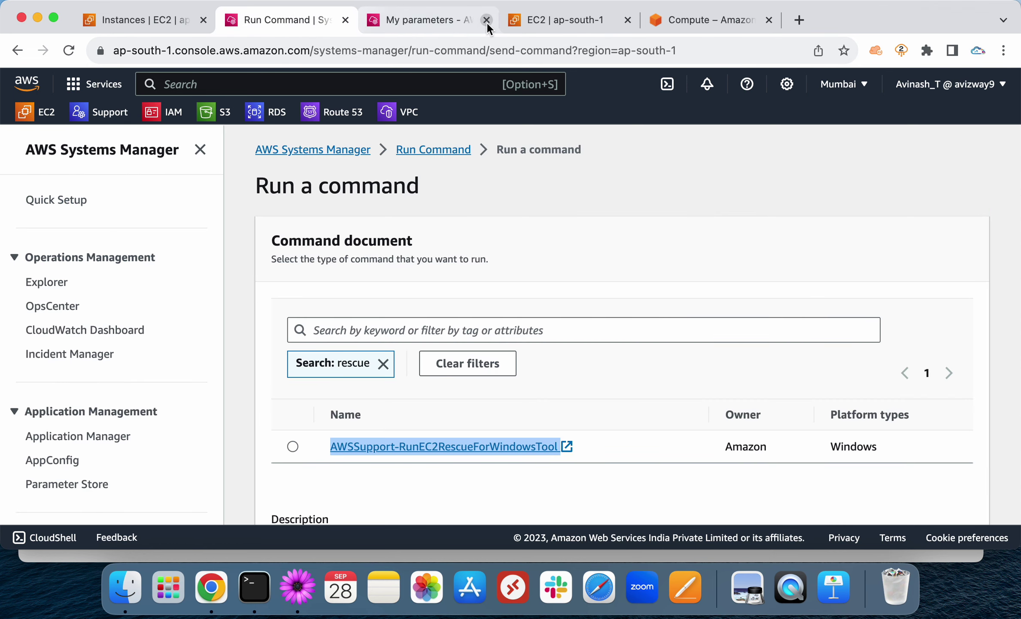
click(487, 20)
Step: Open Patch Manager under Node Management, view its overview page and look through the other Systems Manager features
scroll(142, 372, down, 10)
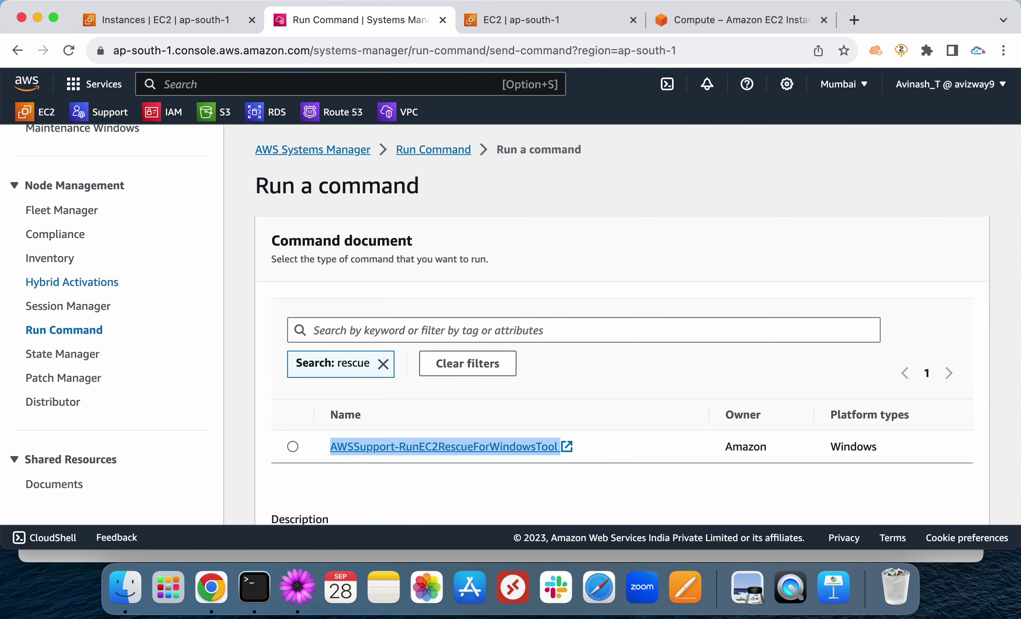
click(65, 378)
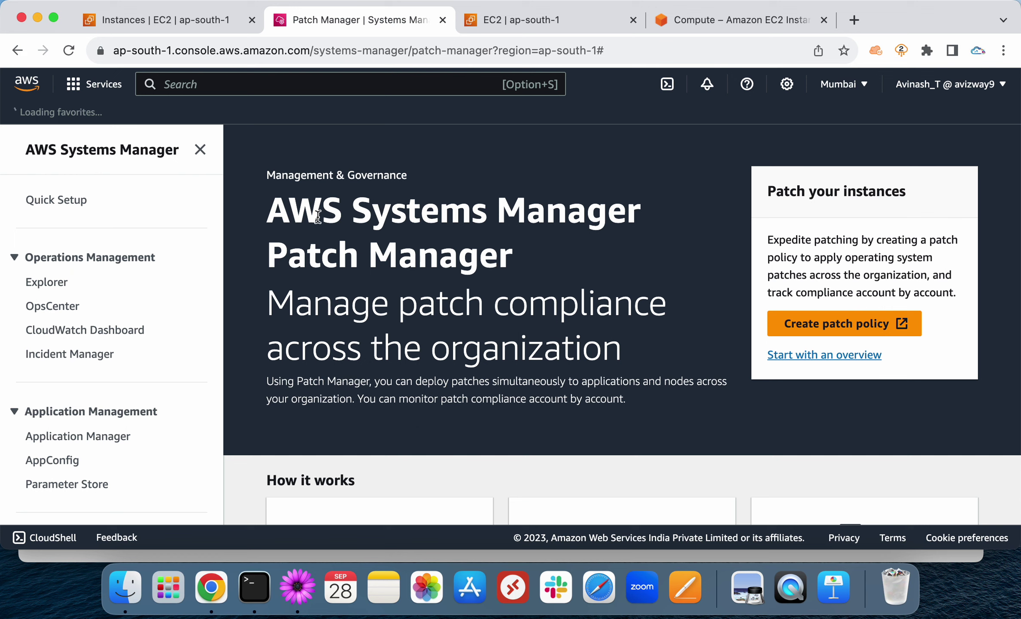
scroll(75, 400, down, 10)
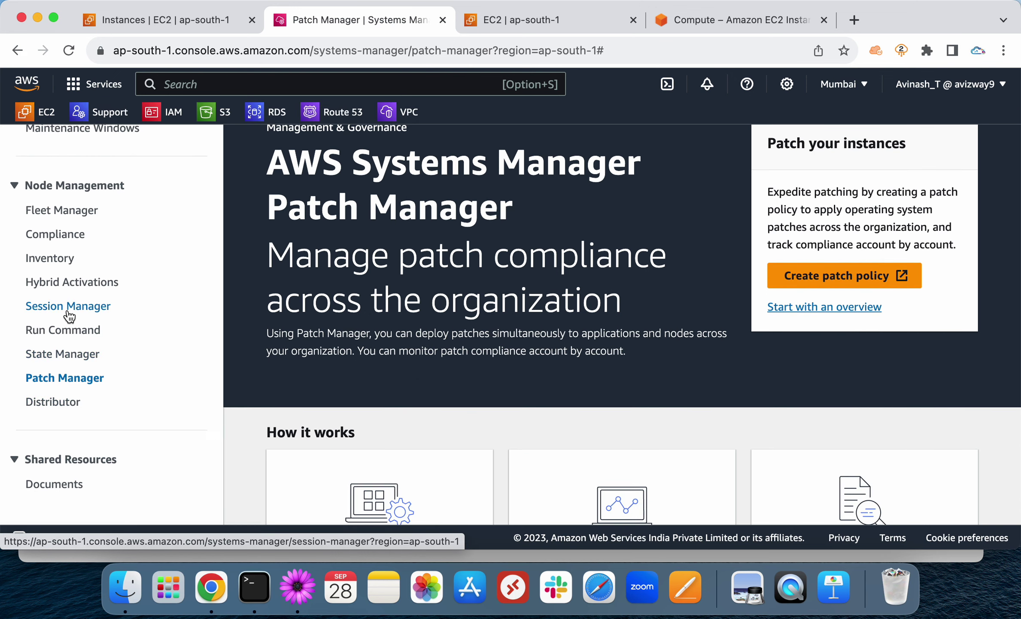
scroll(98, 255, up, 6)
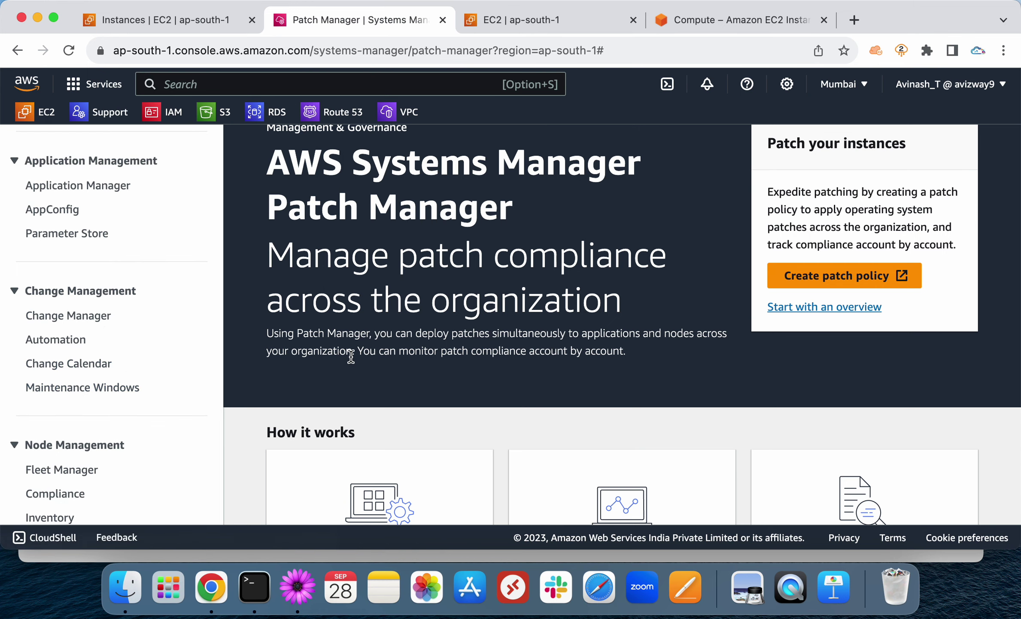
scroll(351, 357, up, 3)
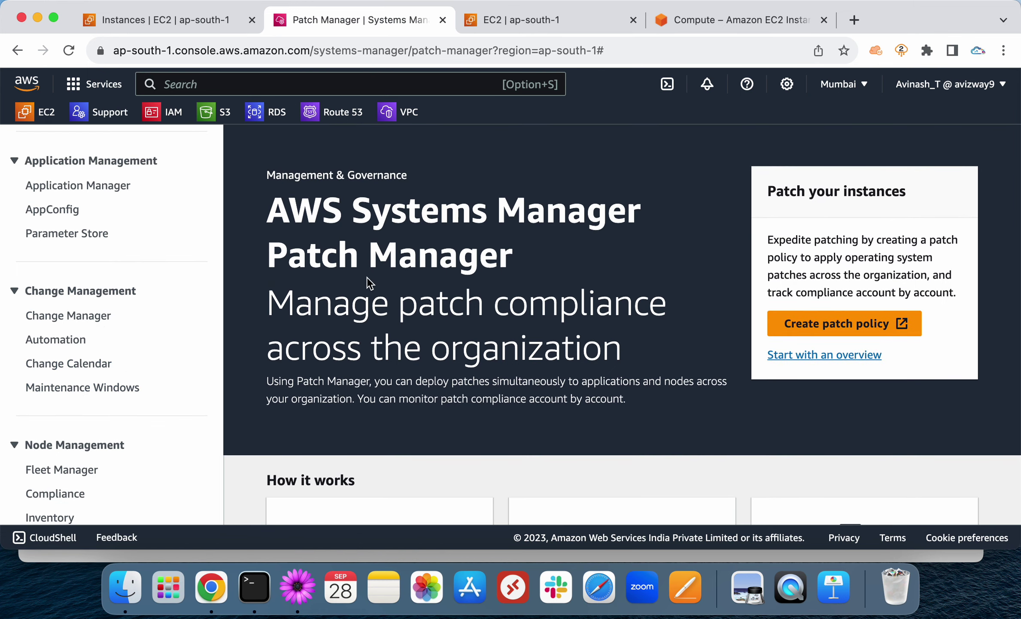
triple_click(378, 229)
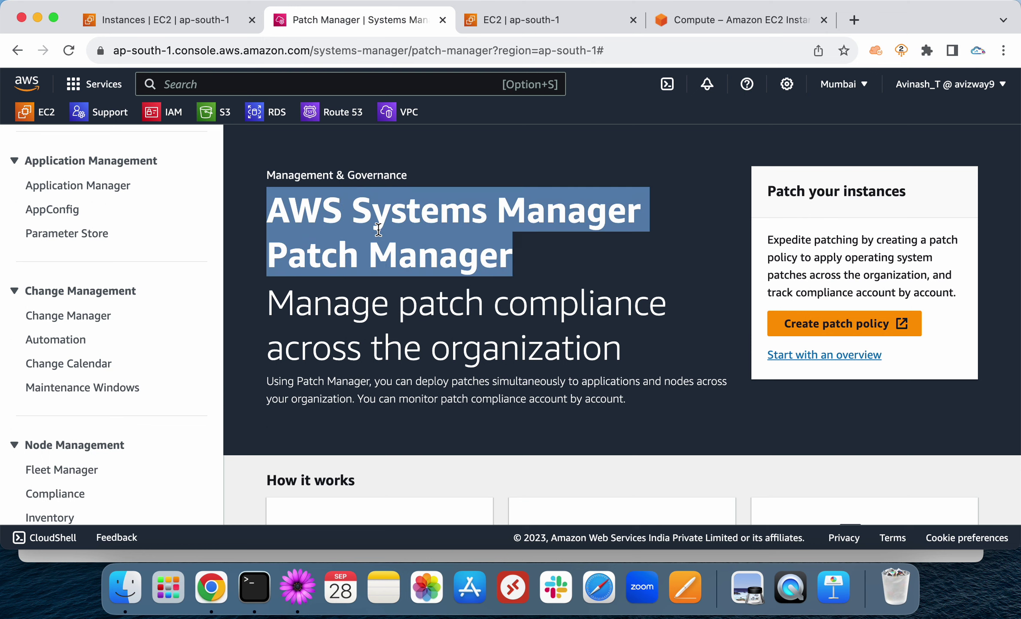
click(329, 277)
Step: Check the EC2 instances list and Patch Manager page once more and switch to the ec2.md interview notes in the text editor
click(174, 22)
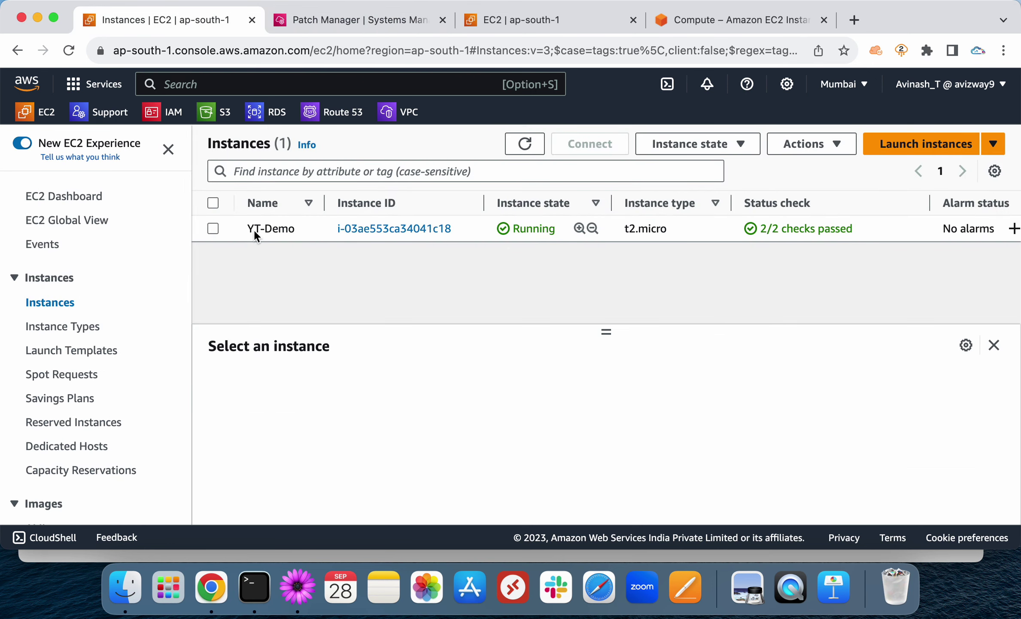
click(359, 20)
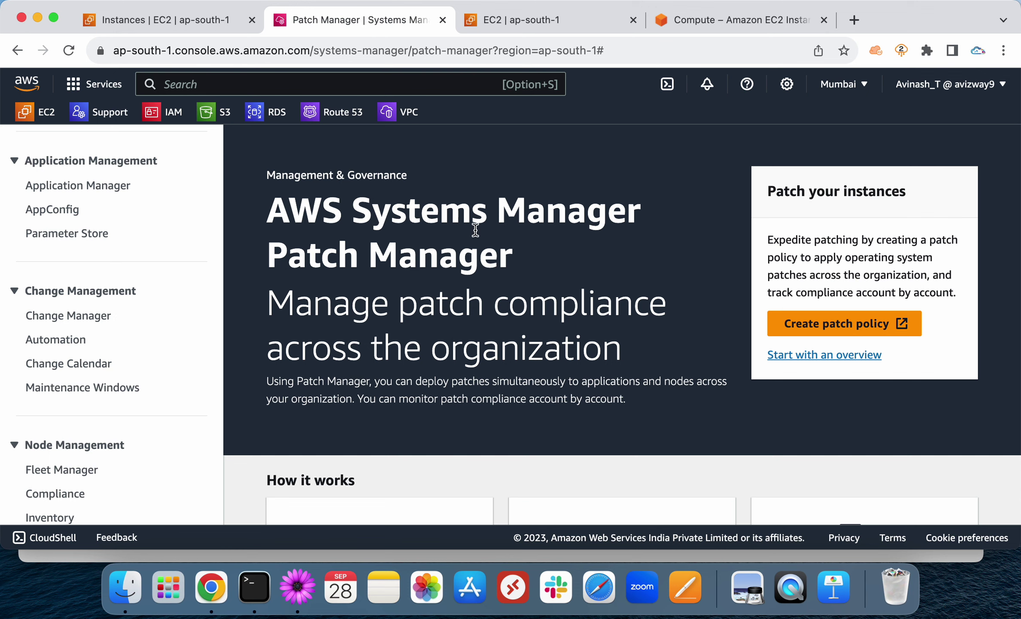
scroll(130, 265, up, 5)
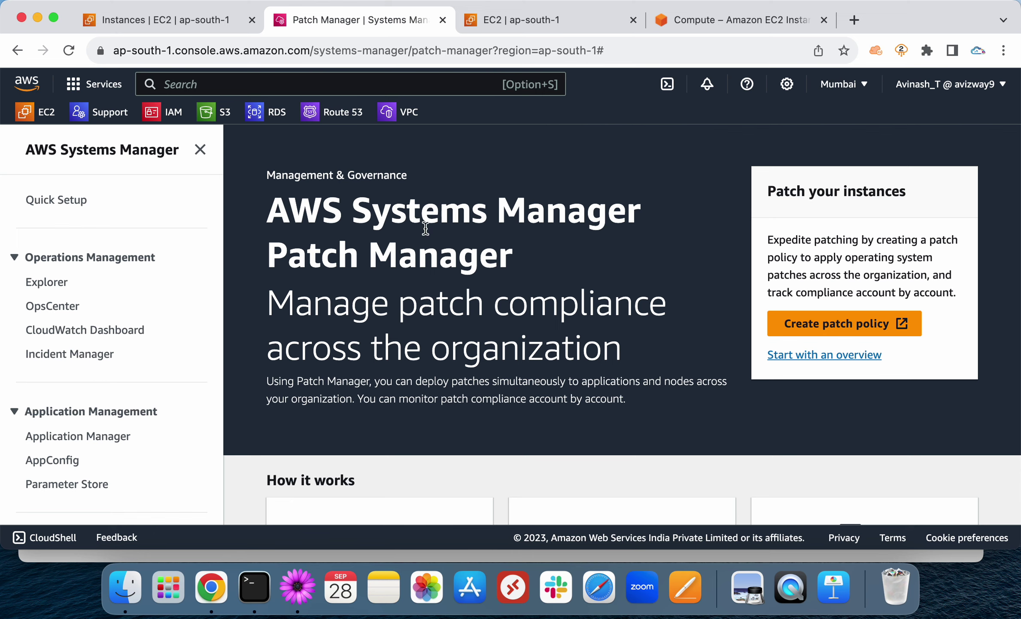
click(298, 591)
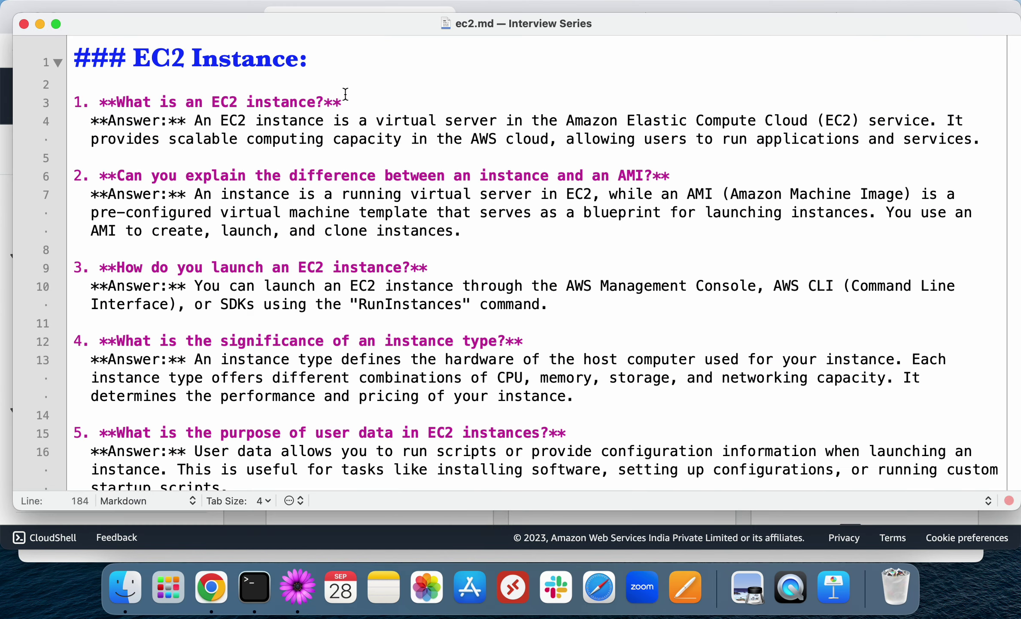
Step: Review questions 1 and 2 of the interview notes, on what an EC2 instance is and how an instance differs from an AMI
click(378, 102)
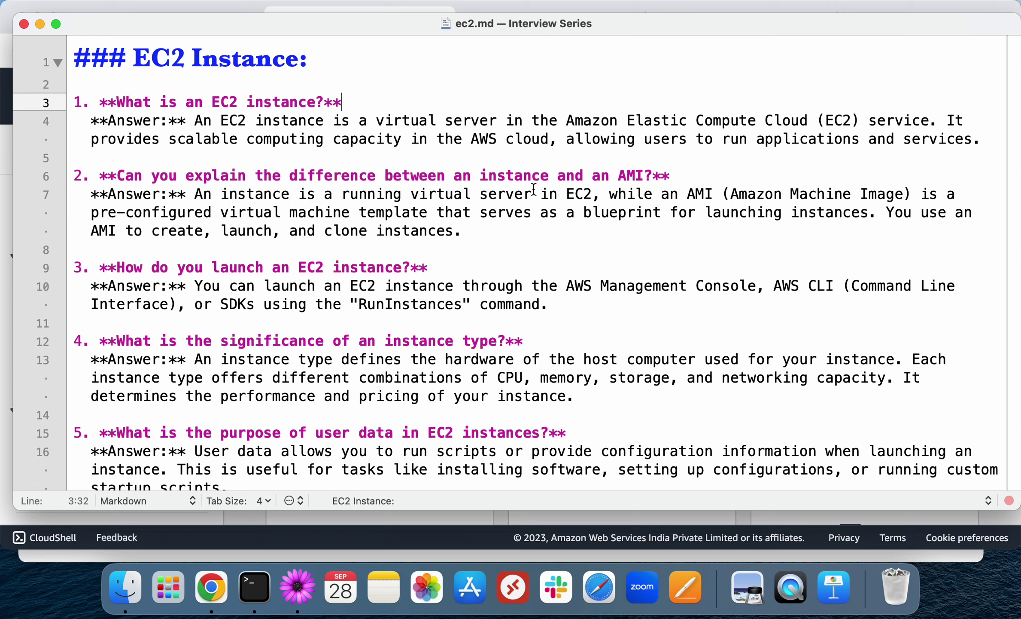
click(514, 176)
click(636, 163)
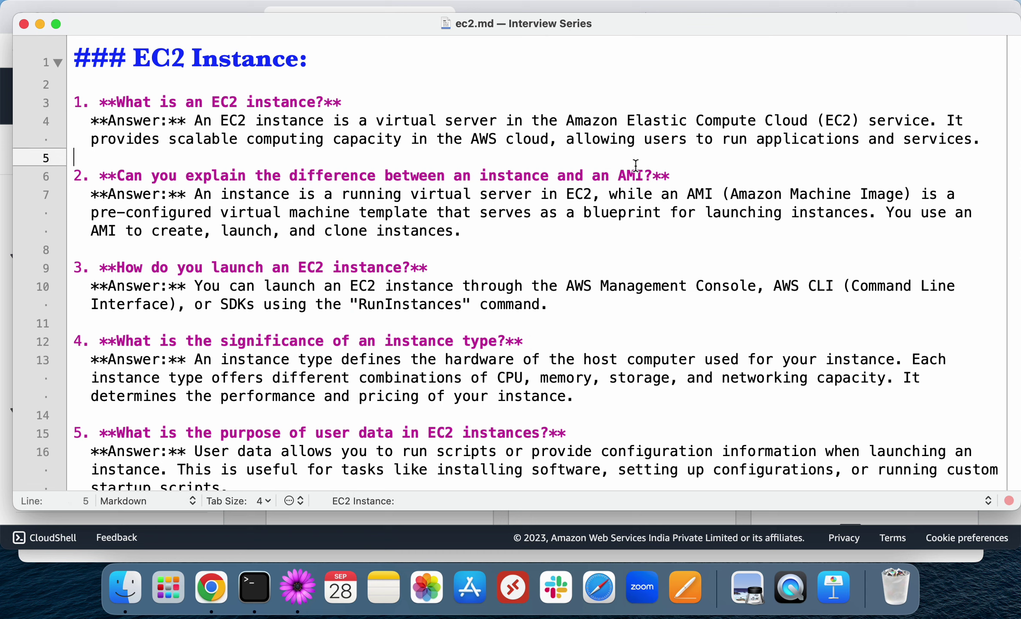
double_click(484, 176)
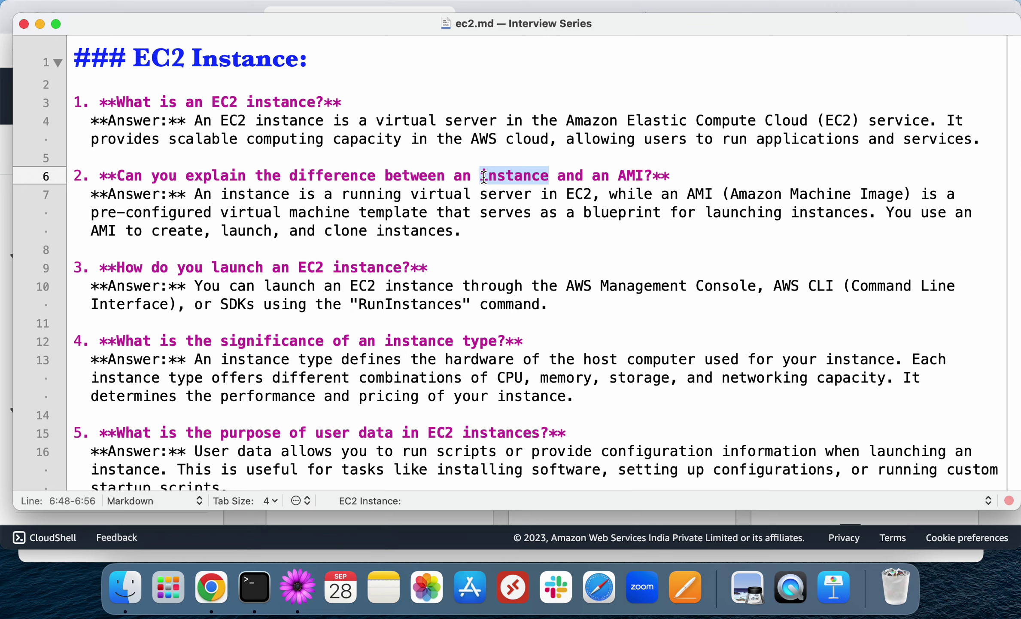
click(638, 176)
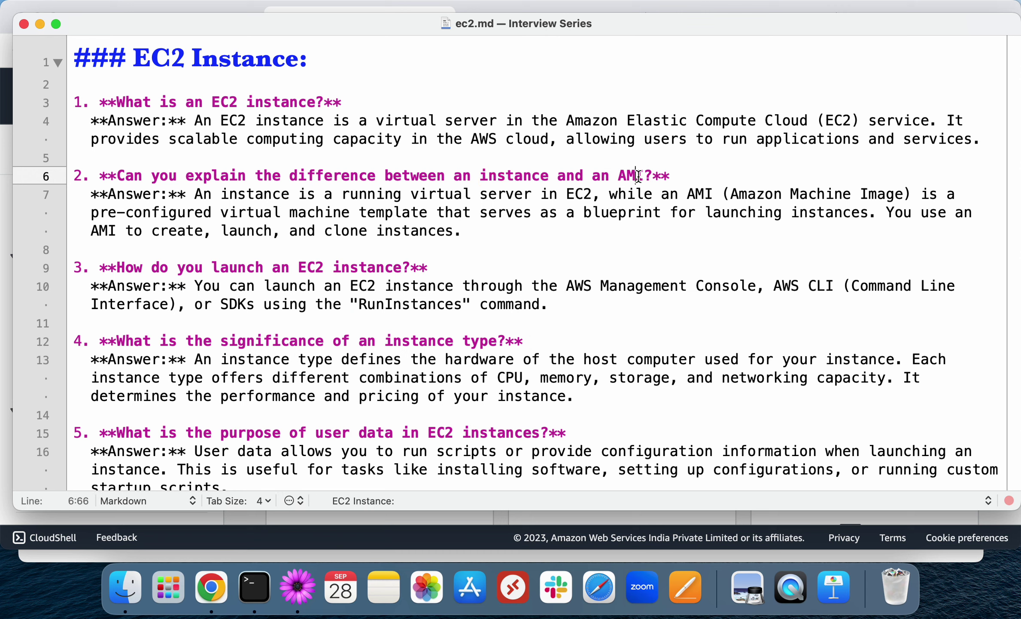
double_click(638, 176)
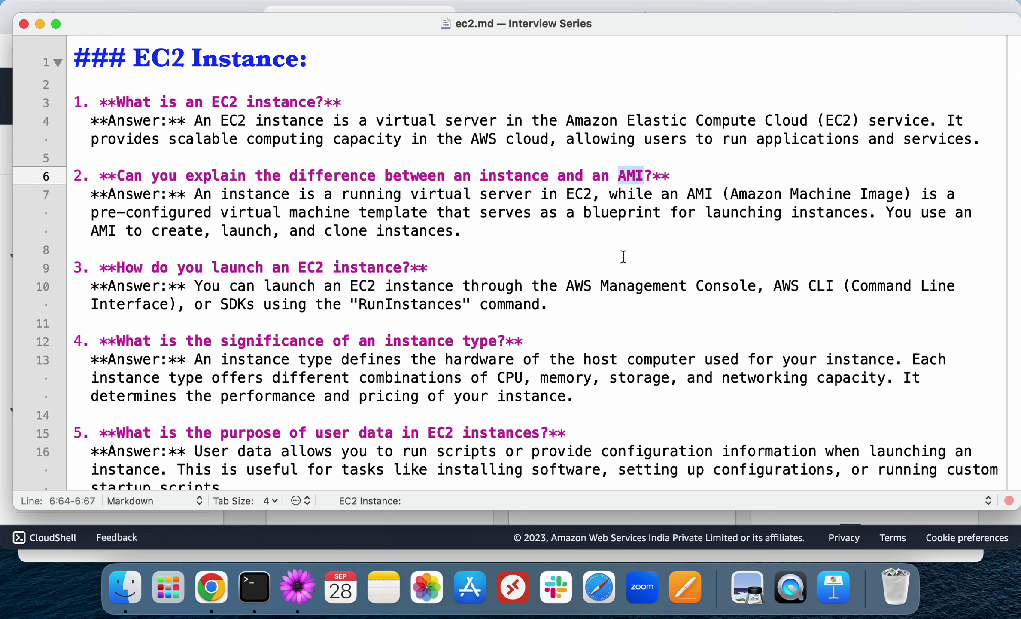
click(494, 227)
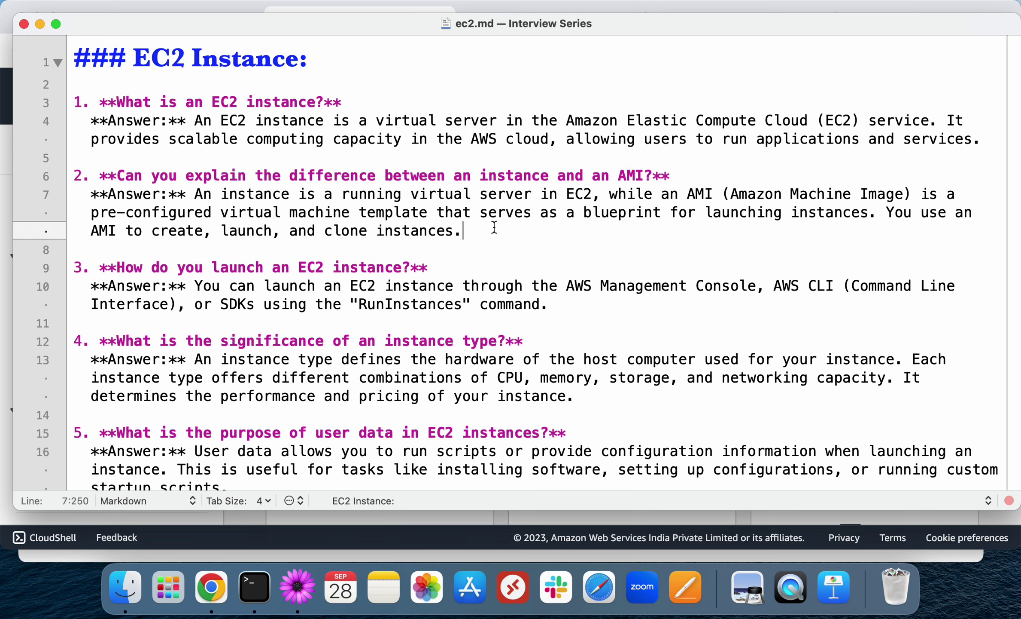
Step: Read the answer to question 3 on launching an EC2 instance, highlighting the RunInstances command
scroll(494, 228, down, 3)
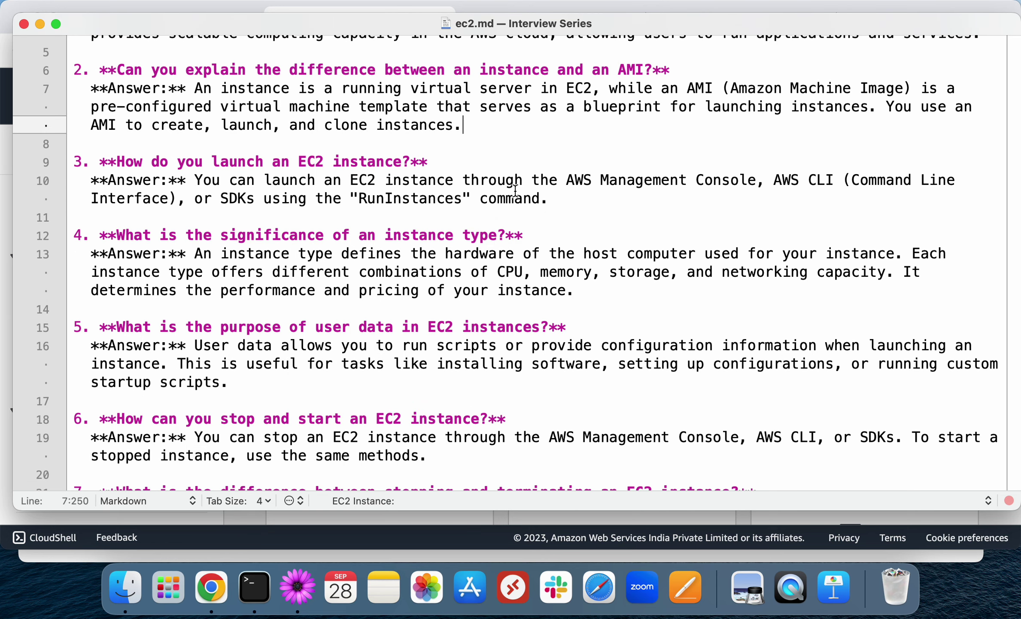
click(707, 180)
click(792, 177)
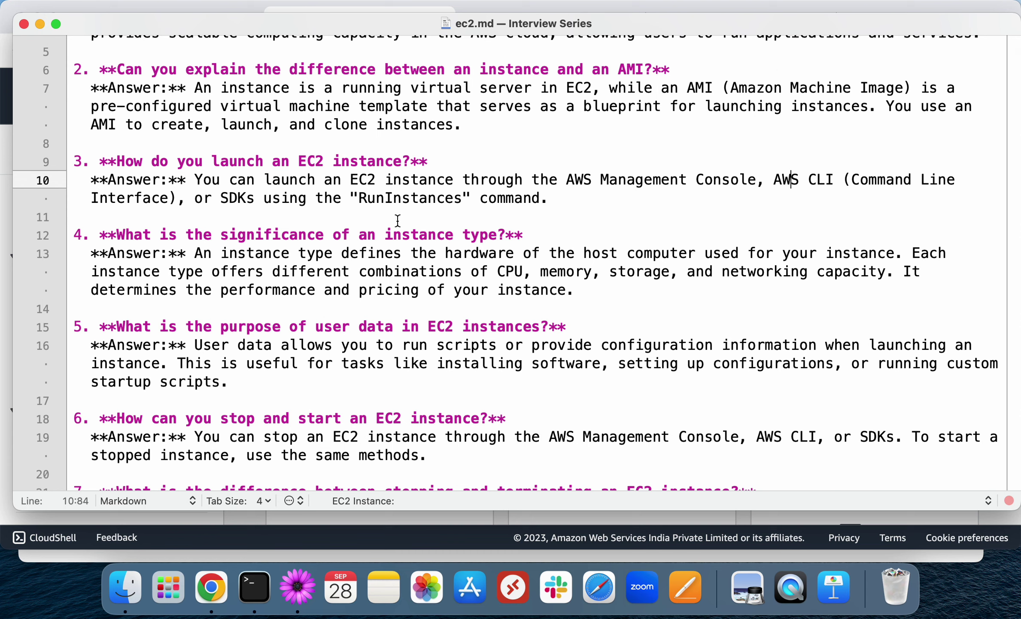
click(377, 199)
double_click(401, 201)
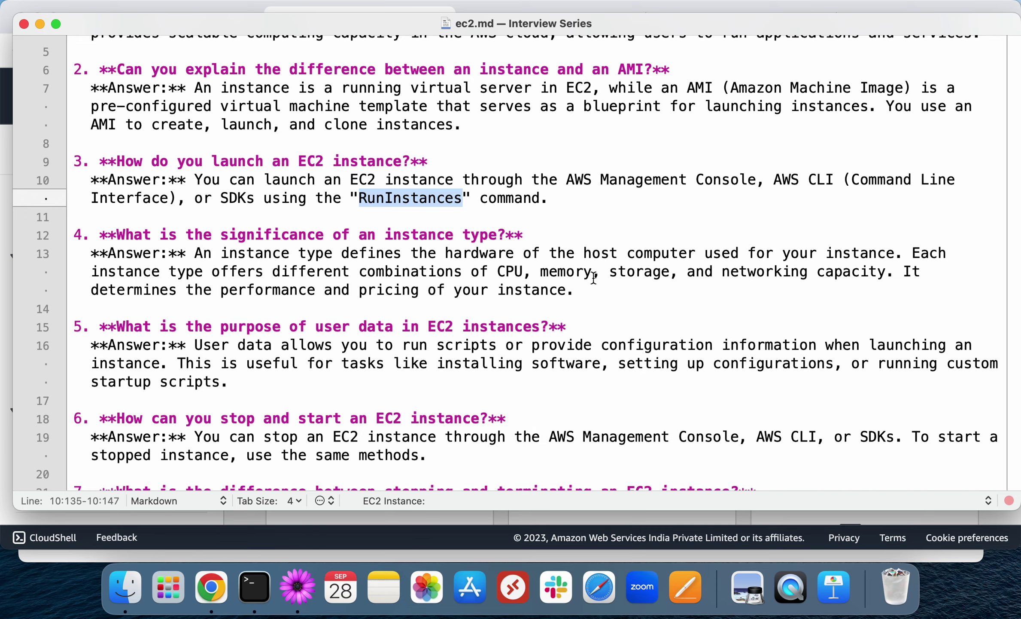
Step: Go over questions 6 to 10 on stopping versus terminating, resizing, attaching an IAM role and Elastic IP addresses, highlighting the key terms
scroll(594, 277, down, 10)
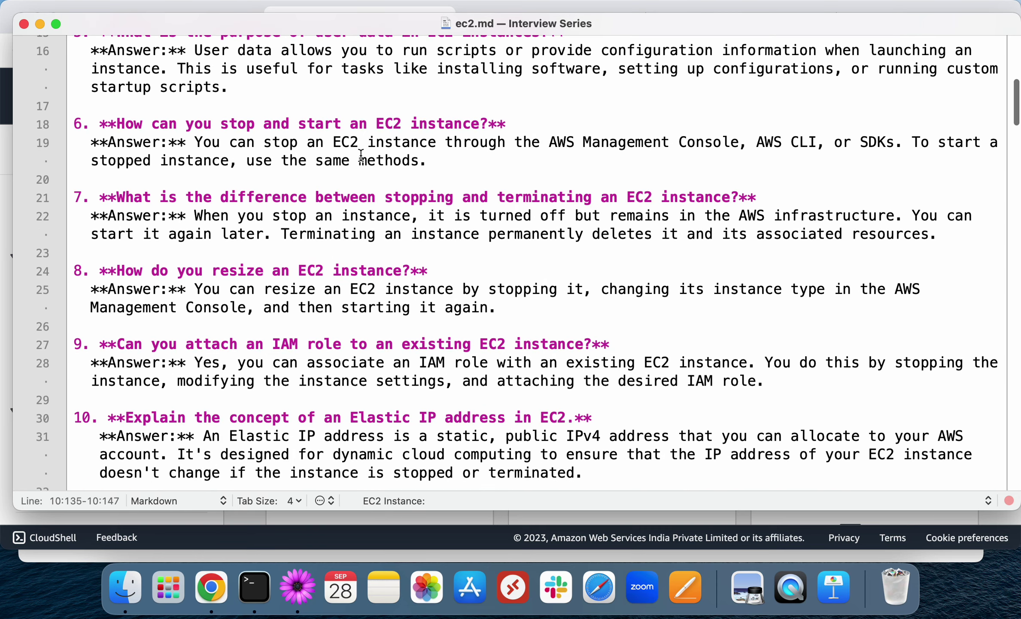
scroll(448, 277, down, 3)
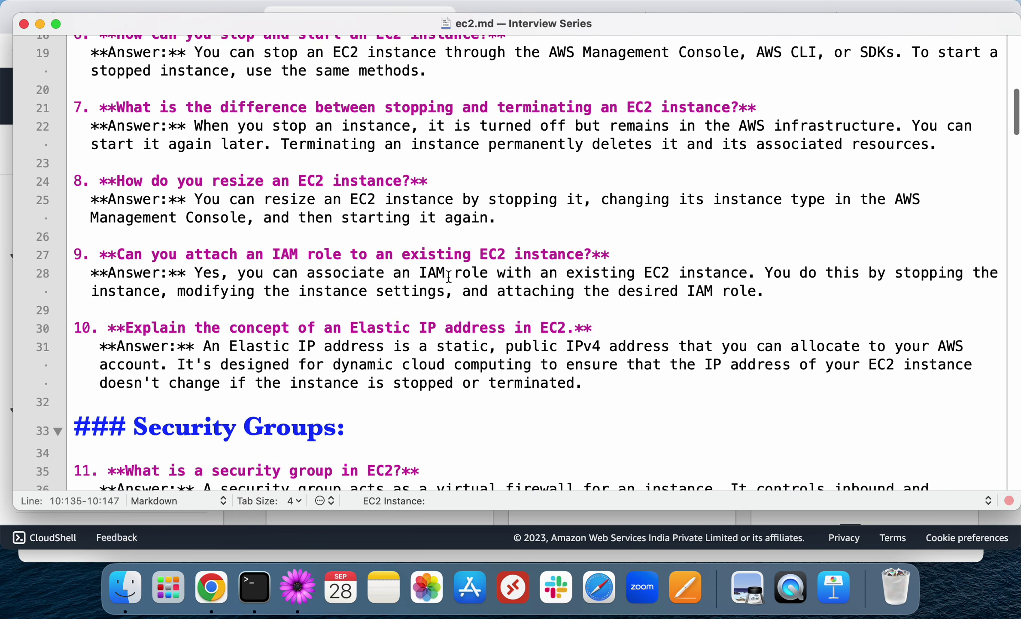
double_click(417, 108)
double_click(552, 107)
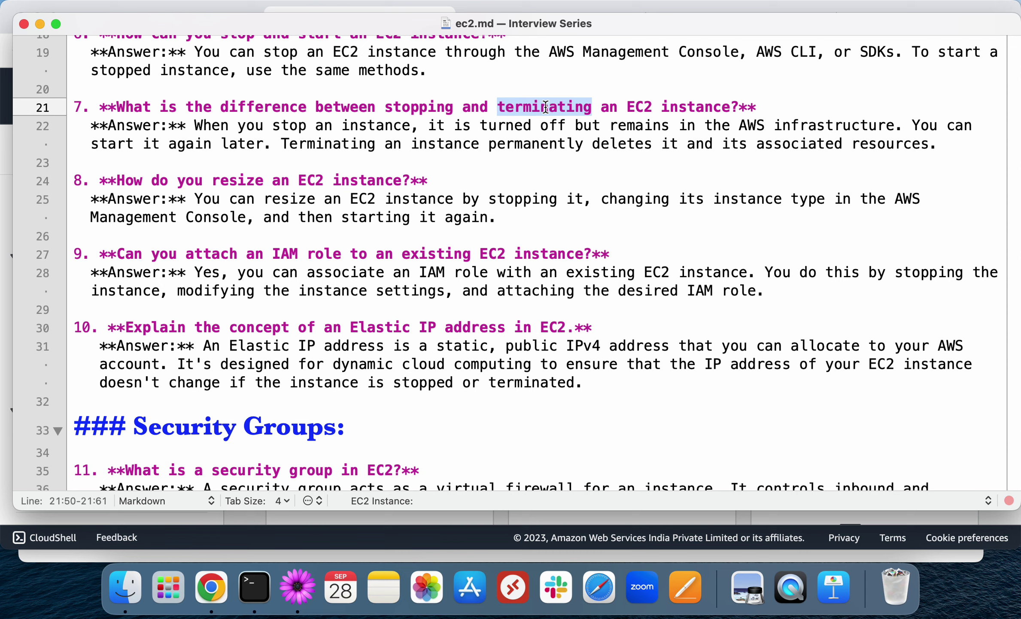
double_click(290, 255)
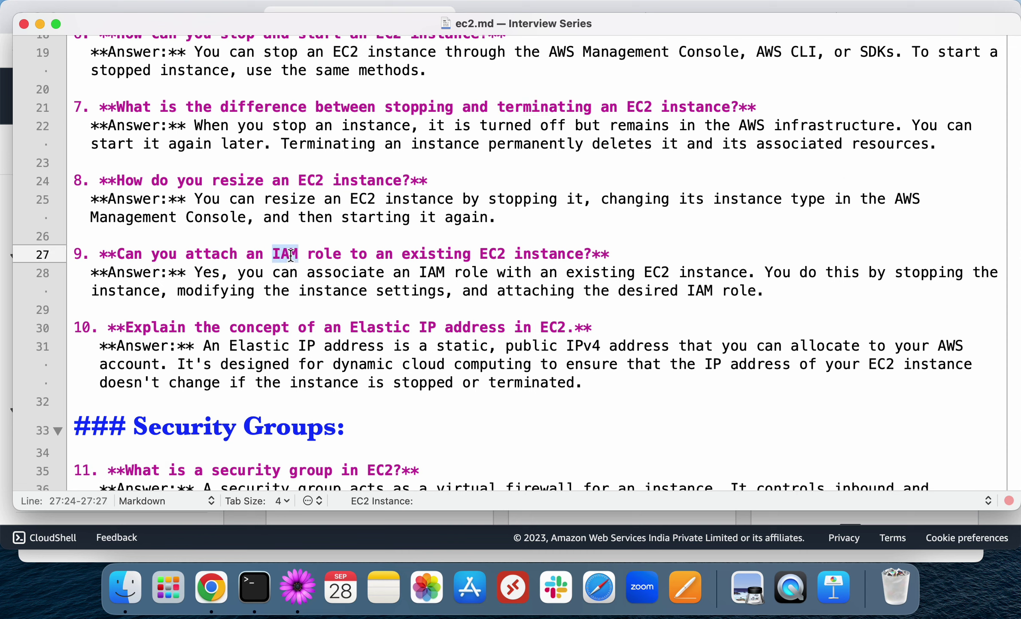
double_click(248, 178)
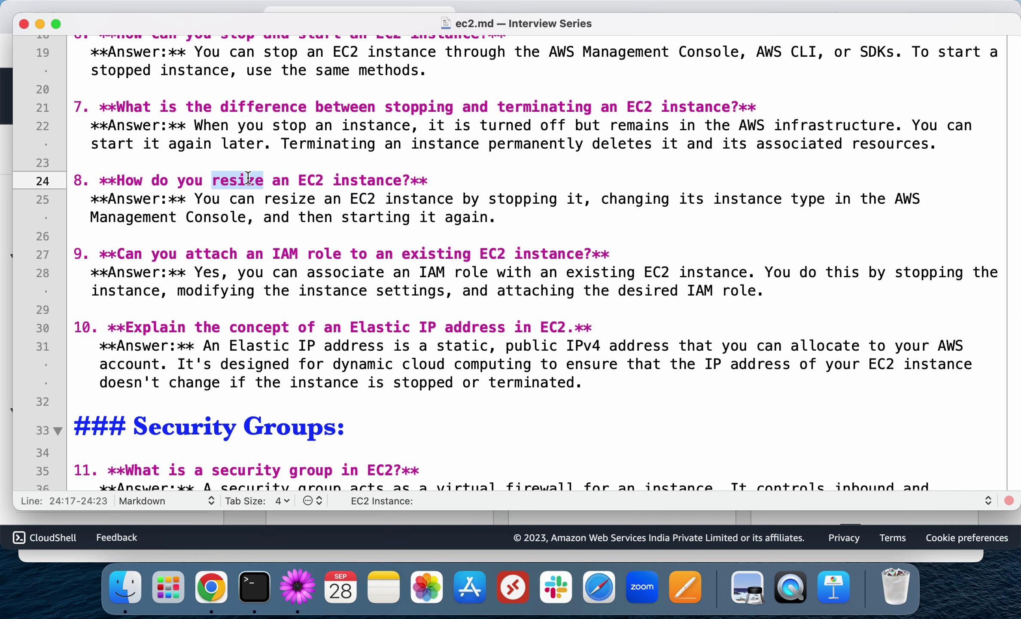
scroll(247, 178, down, 1)
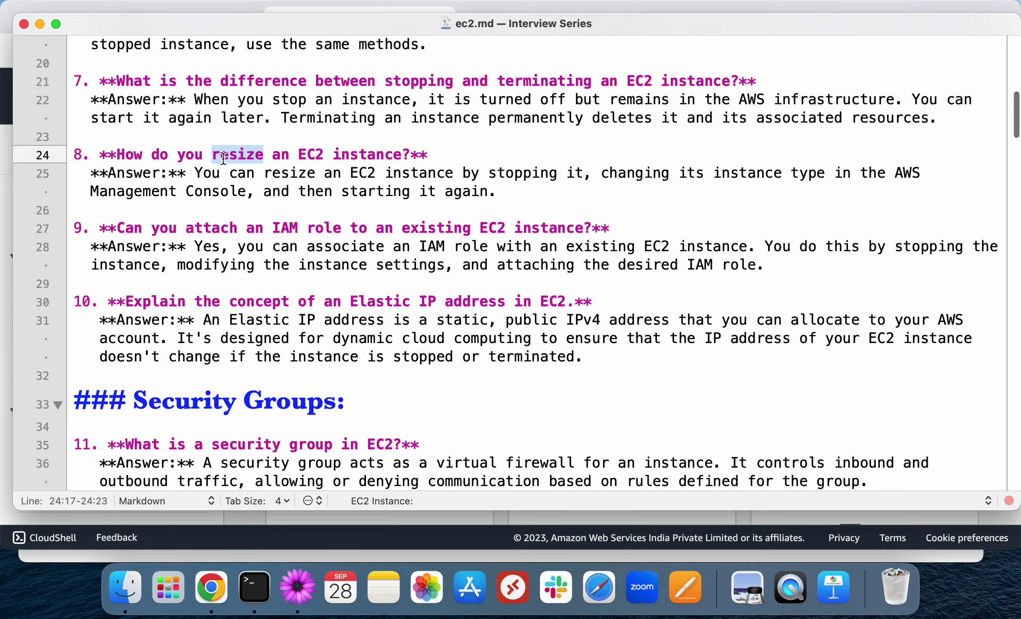
double_click(374, 300)
Step: Examine questions 11 and 12 in the Security Groups section, comparing a security group with a Network Access Control List
scroll(318, 258, down, 8)
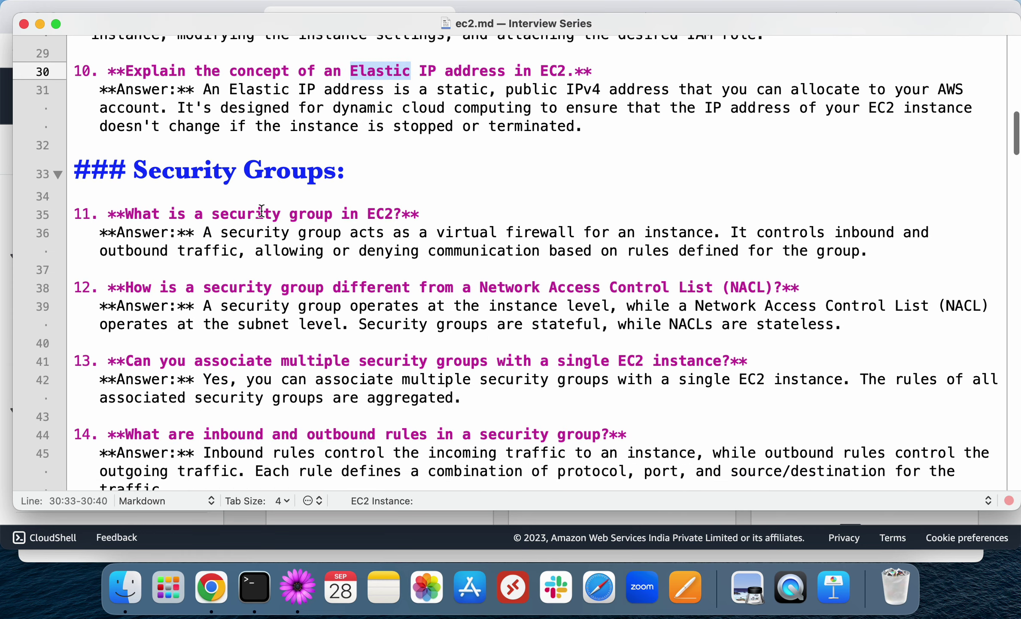
double_click(261, 211)
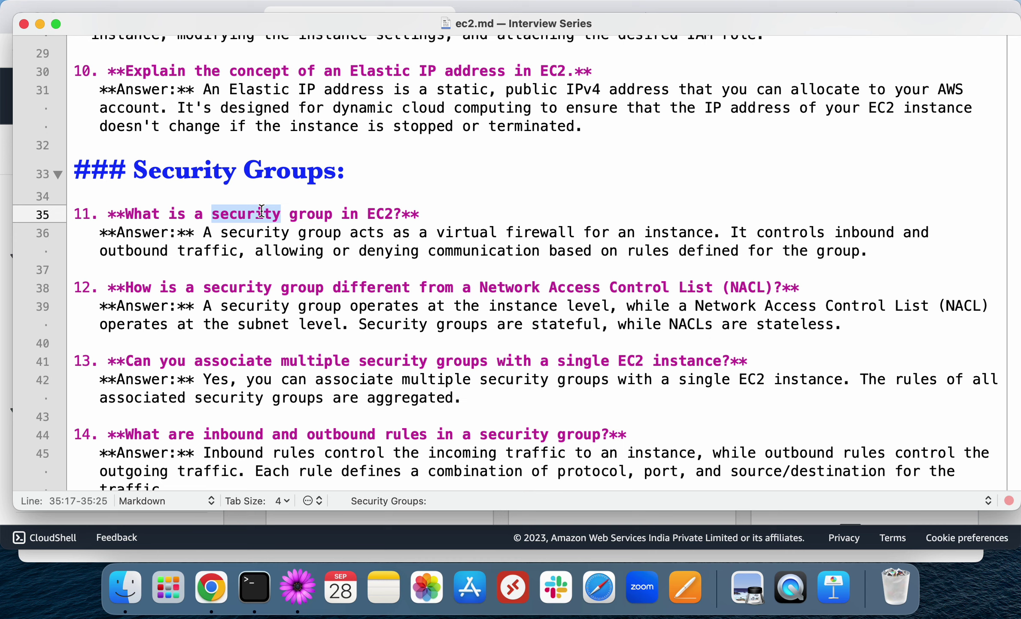
double_click(259, 284)
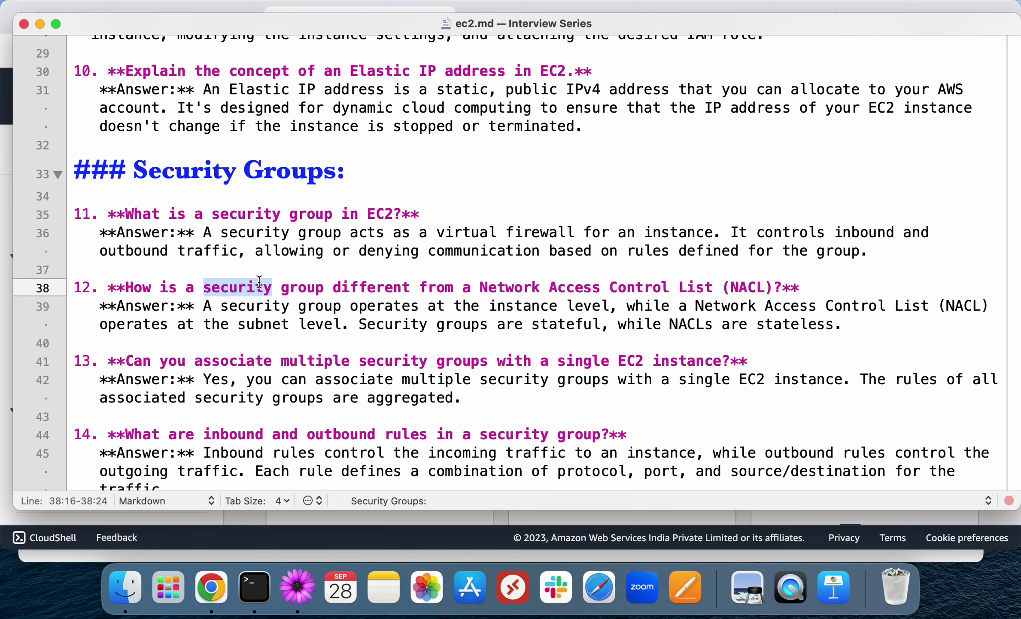
click(301, 292)
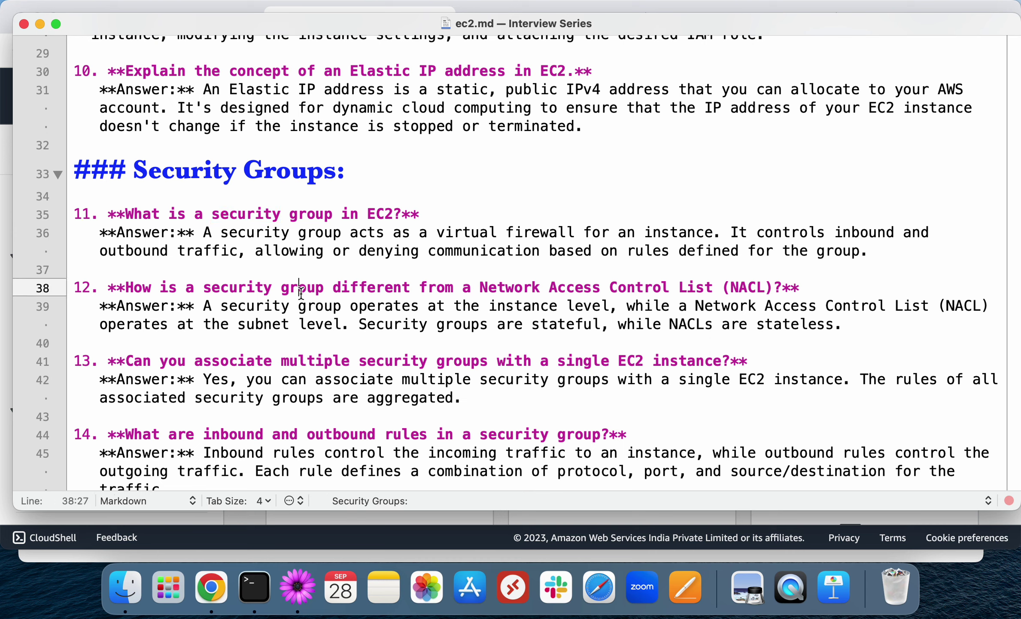
double_click(236, 291)
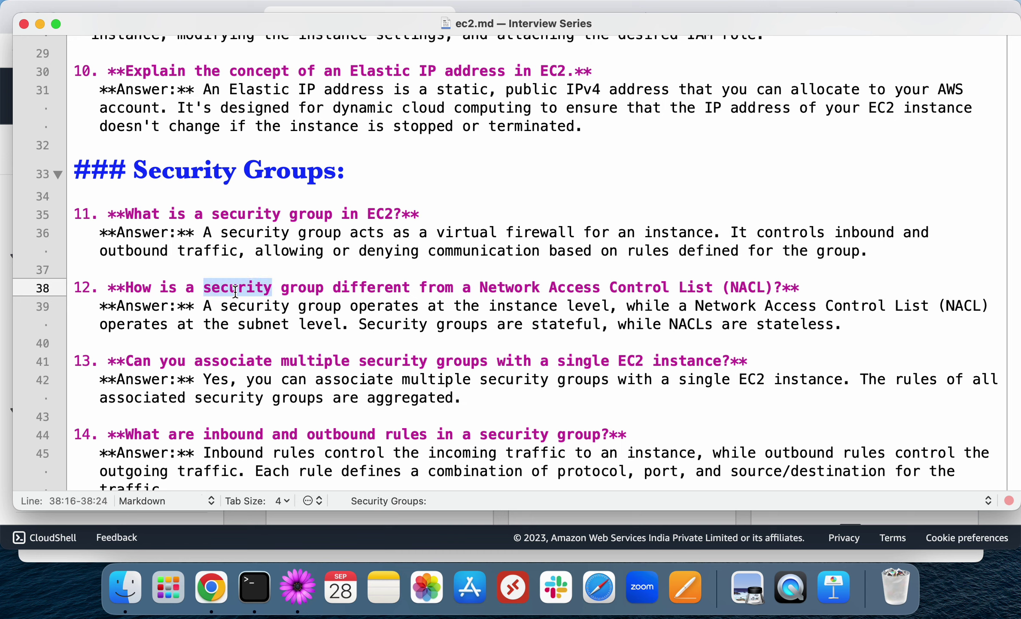
double_click(519, 285)
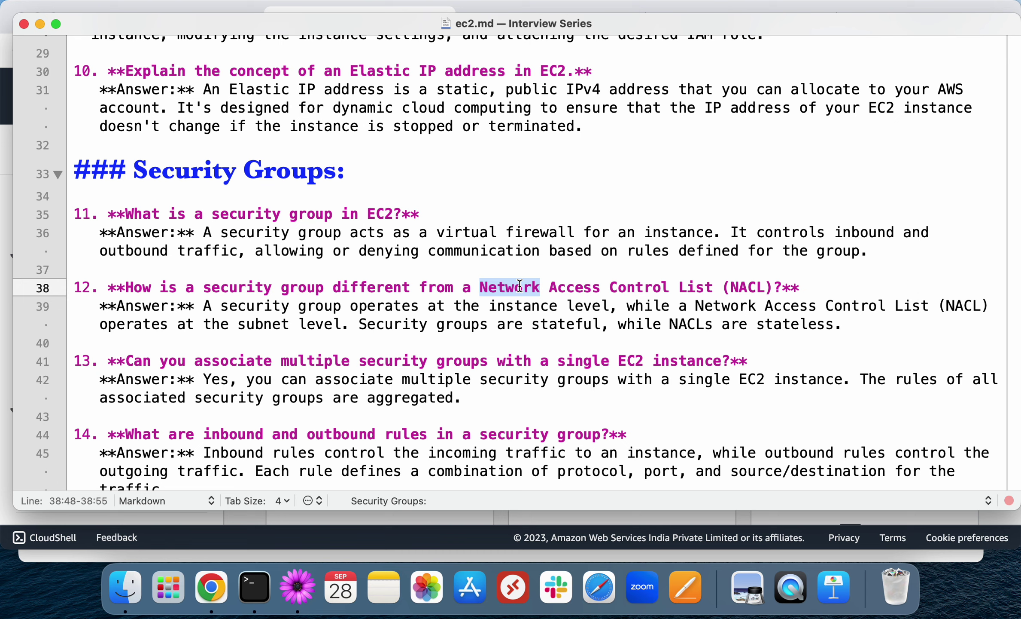
double_click(240, 284)
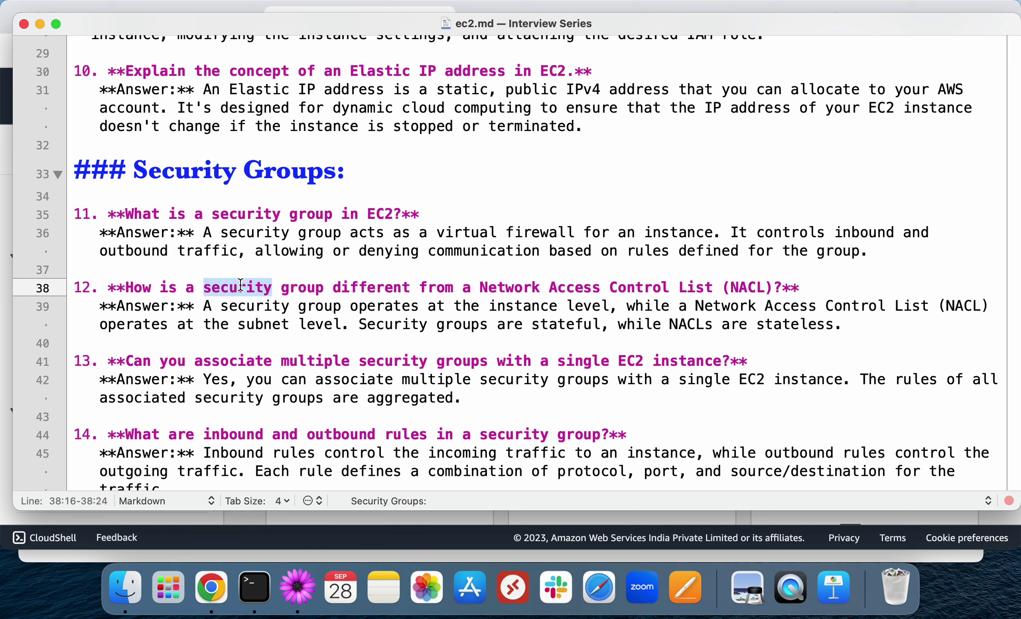
click(515, 276)
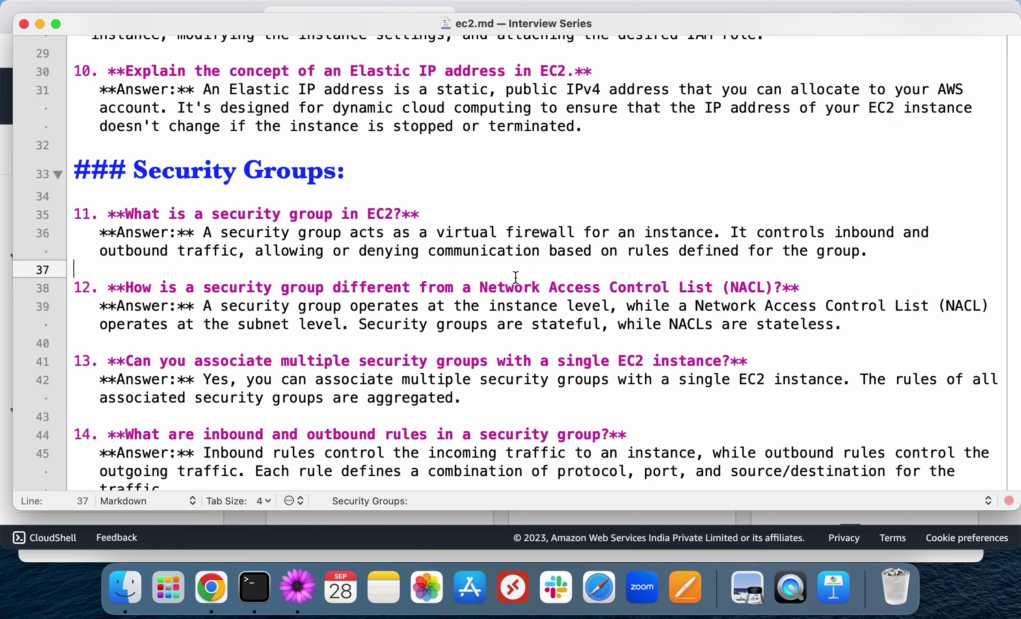
scroll(470, 334, down, 3)
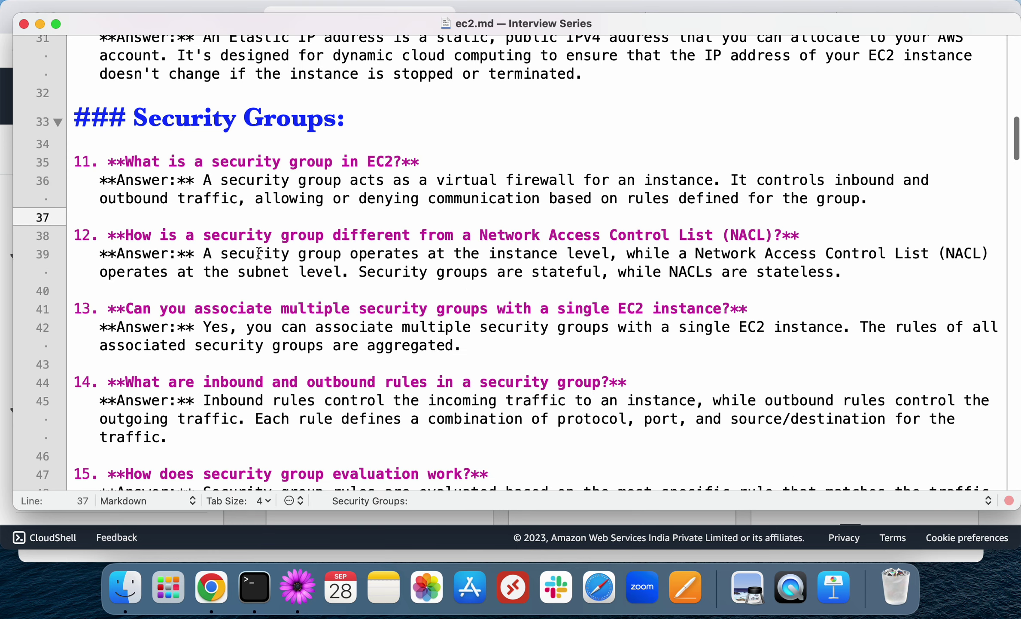
click(222, 239)
double_click(222, 247)
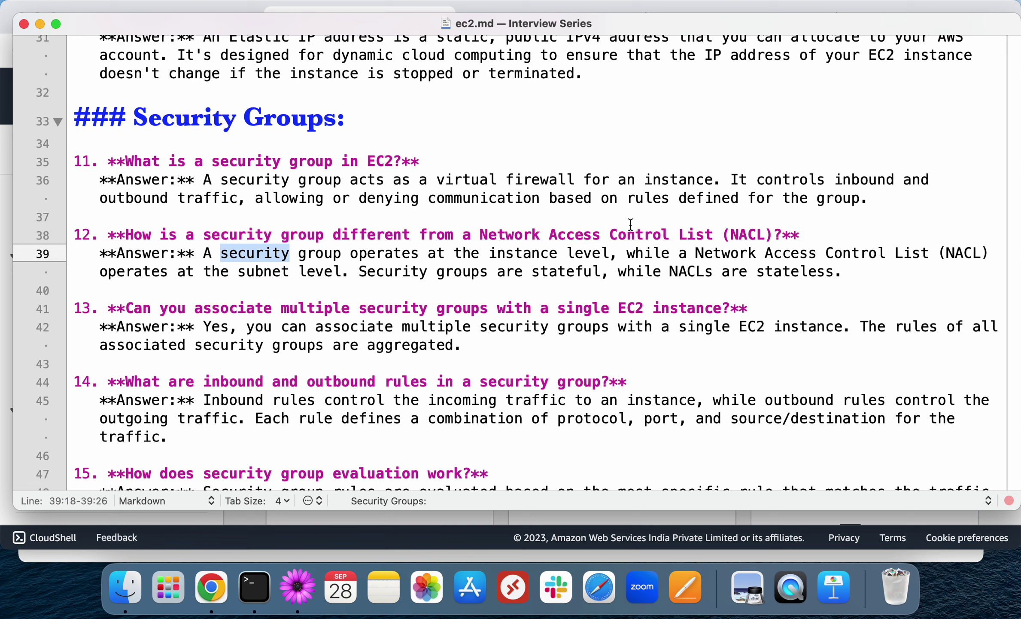
Step: Read questions 13 to 15 on multiple security groups per instance, inbound and outbound rules, and security group evaluation
double_click(338, 306)
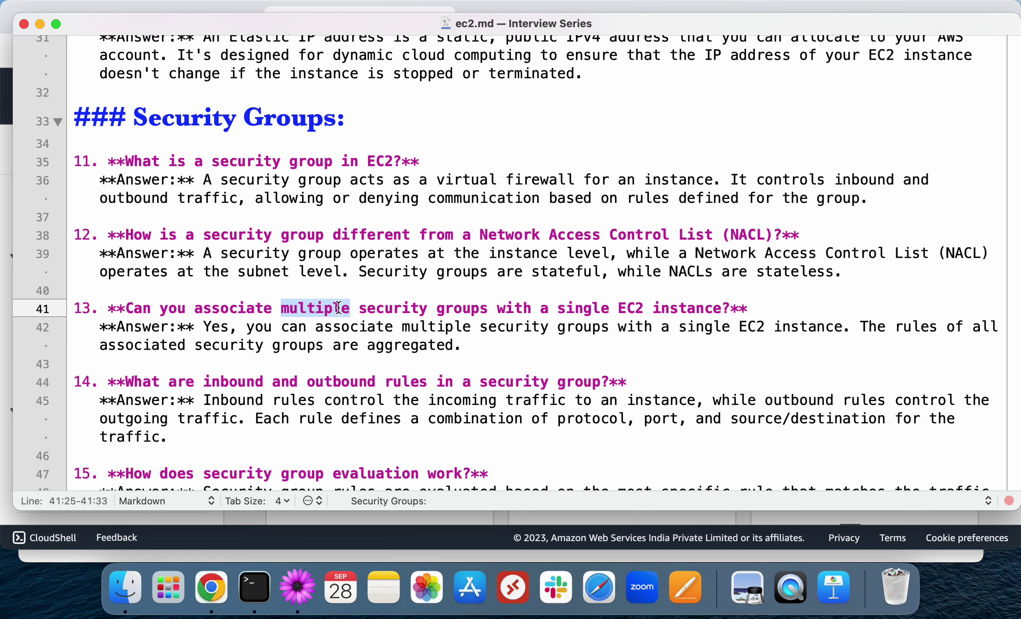
scroll(338, 306, down, 5)
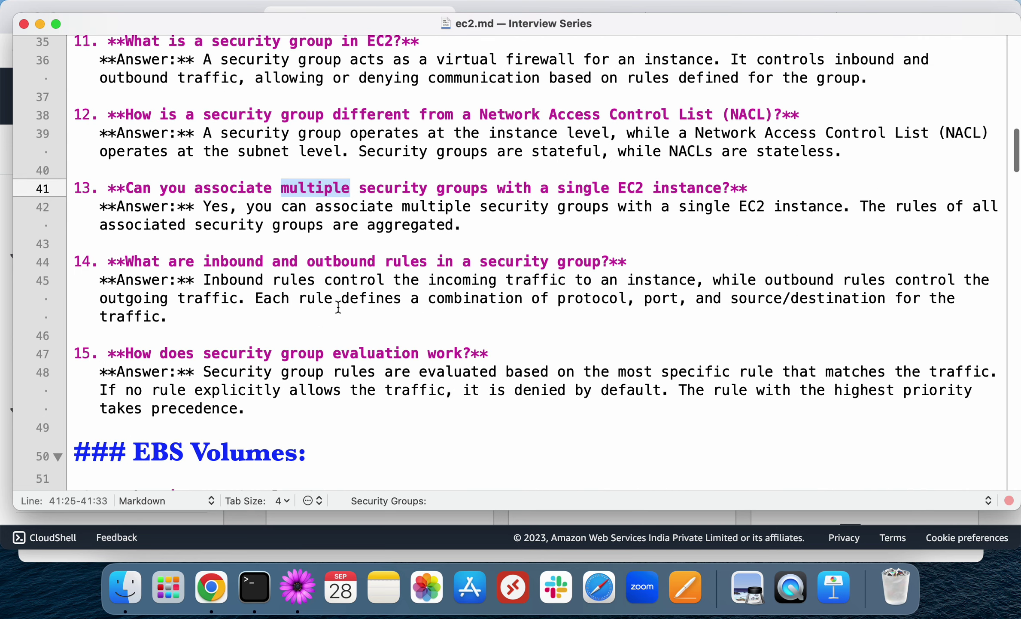
click(205, 260)
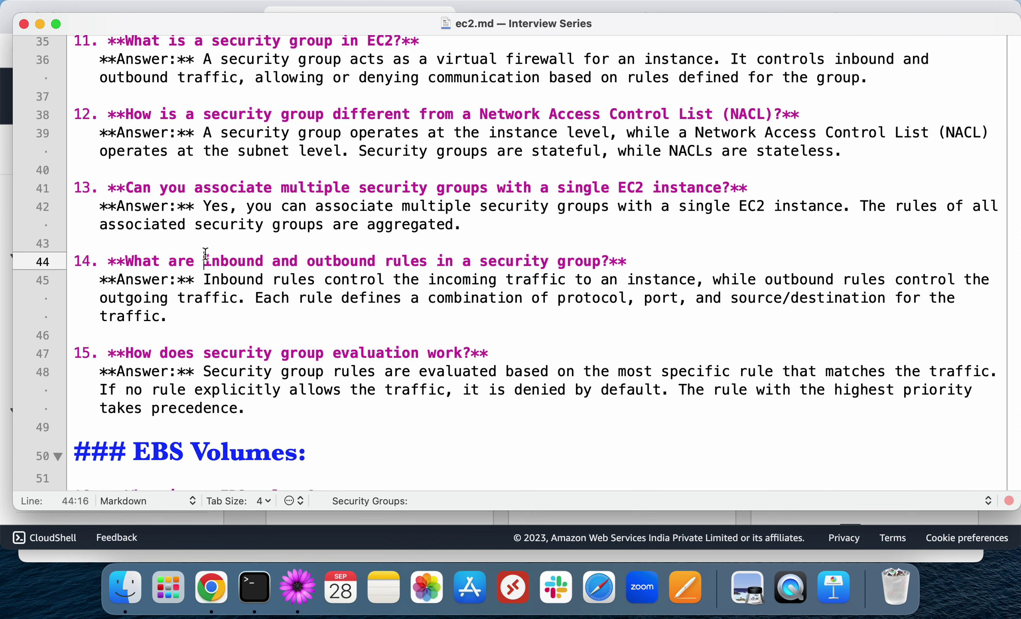
click(265, 352)
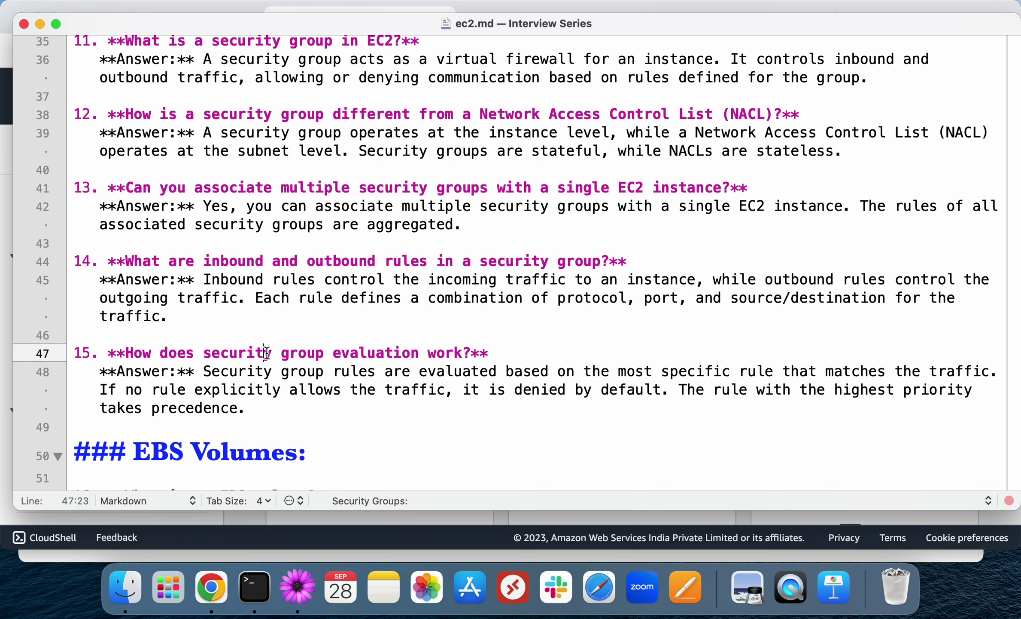
scroll(267, 353, down, 3)
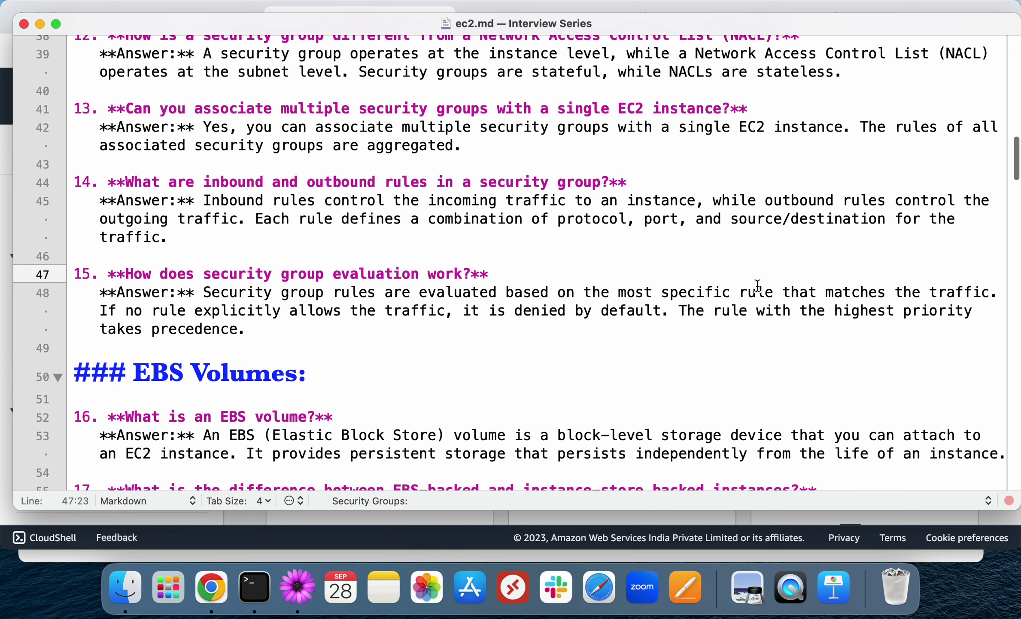
click(219, 310)
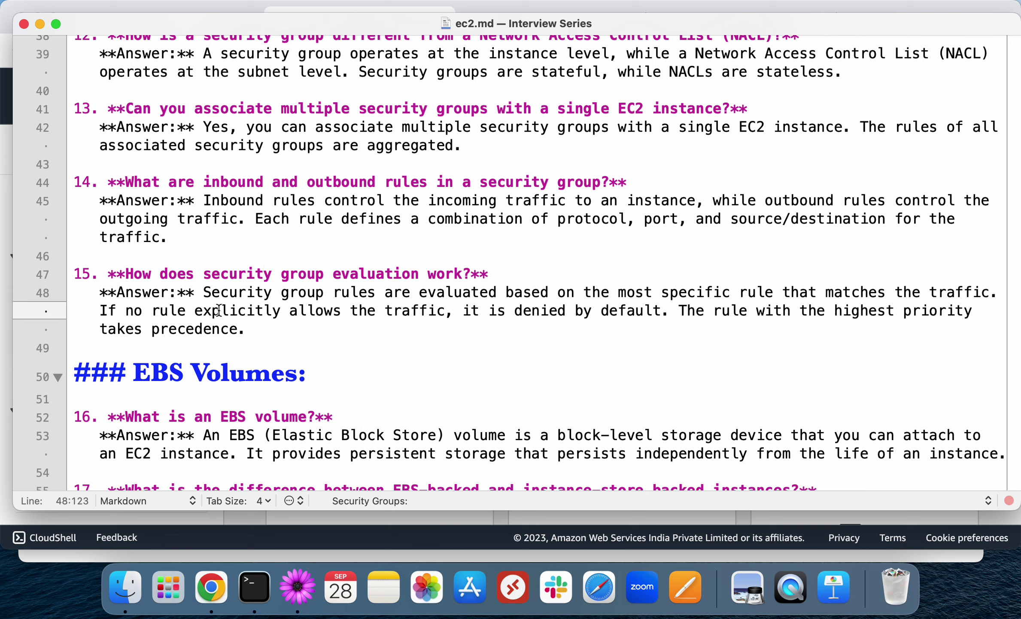
click(338, 327)
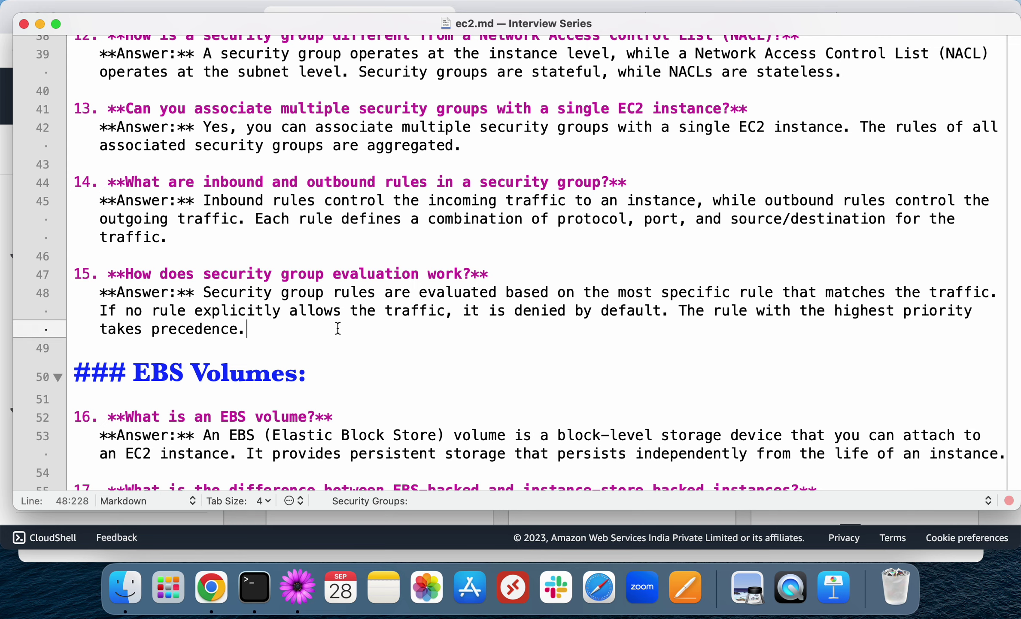
Step: Read questions 16 and 17 in the EBS Volumes section, highlighting the EBS-backed and instance-store terms
scroll(338, 328, down, 5)
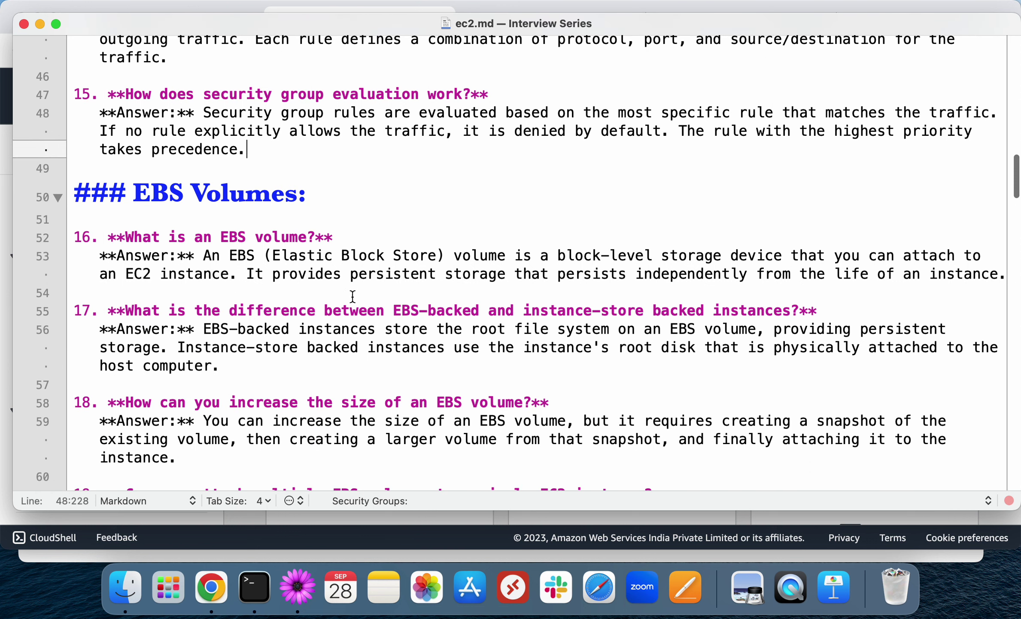
click(350, 254)
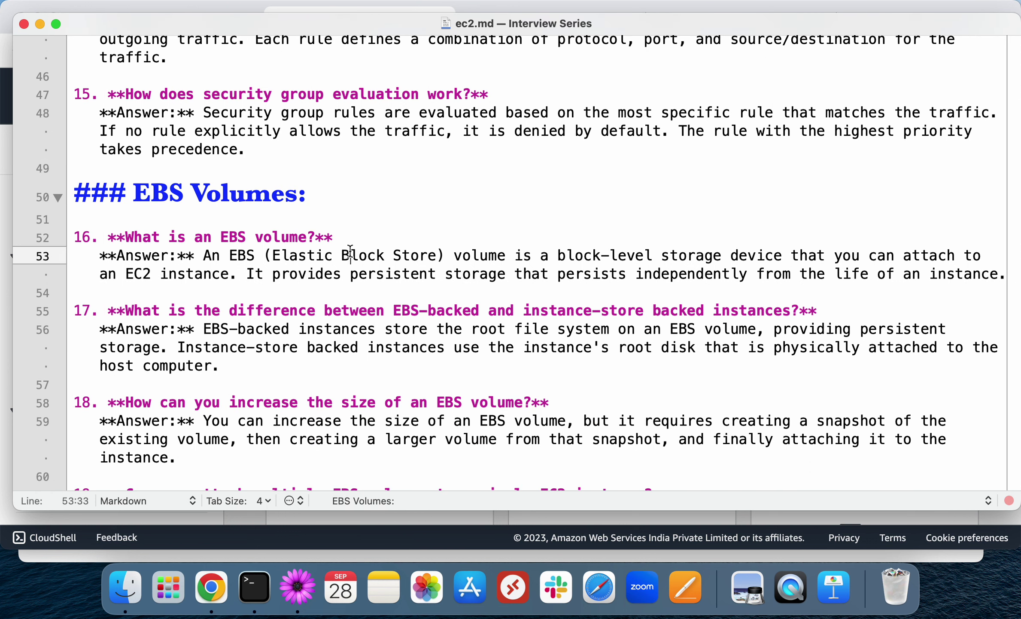
double_click(405, 311)
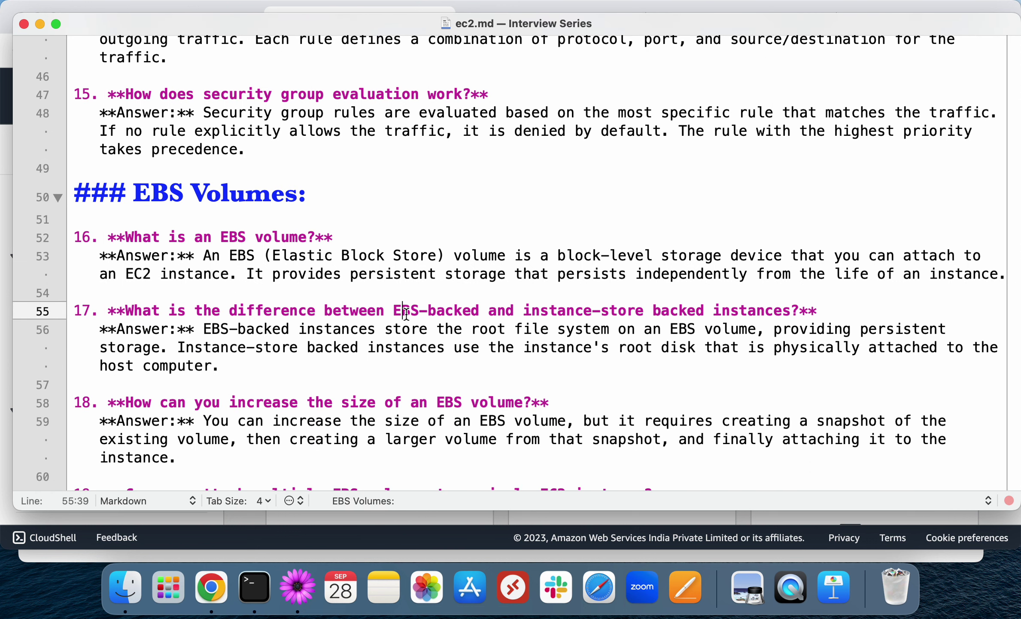
double_click(536, 307)
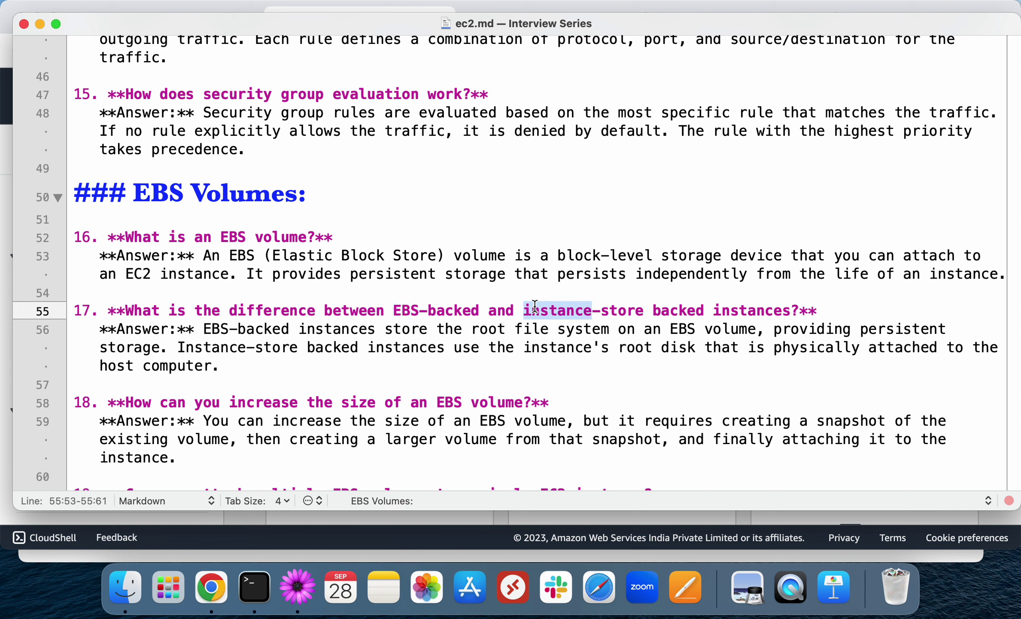
double_click(398, 311)
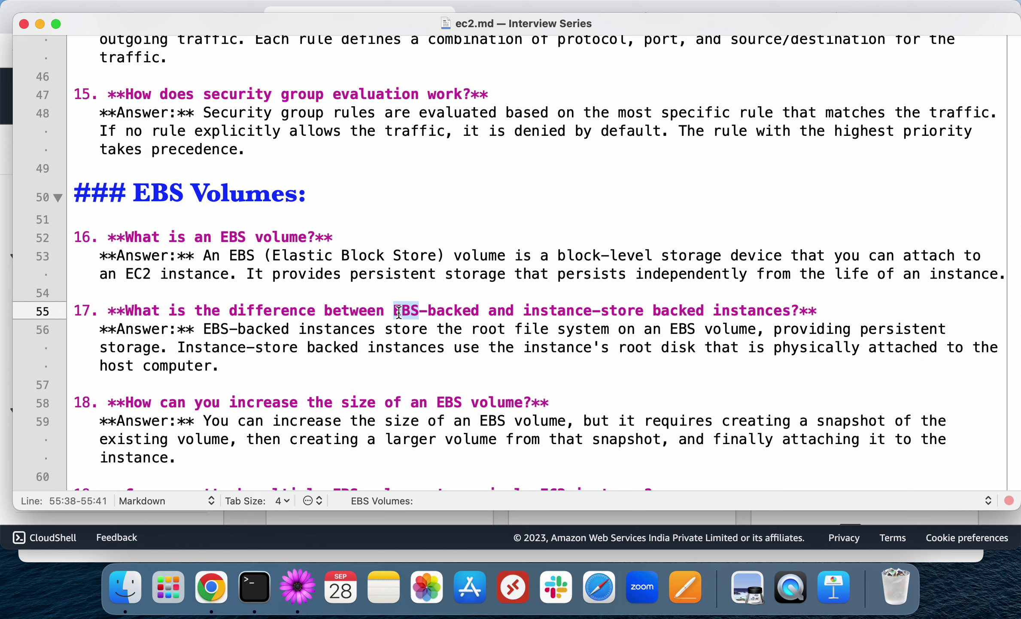
double_click(542, 310)
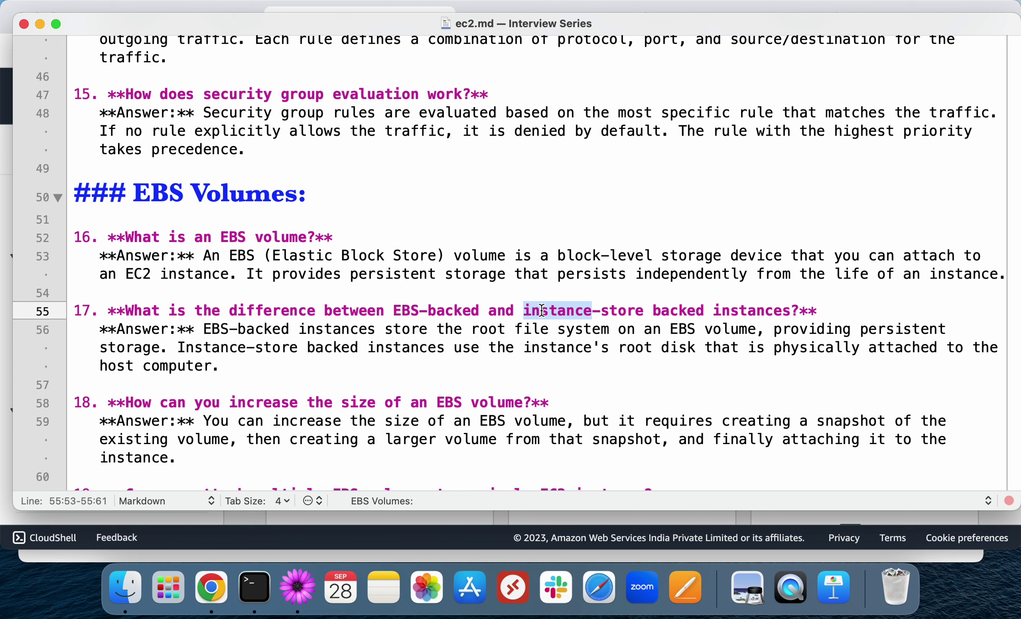
double_click(542, 310)
click(542, 310)
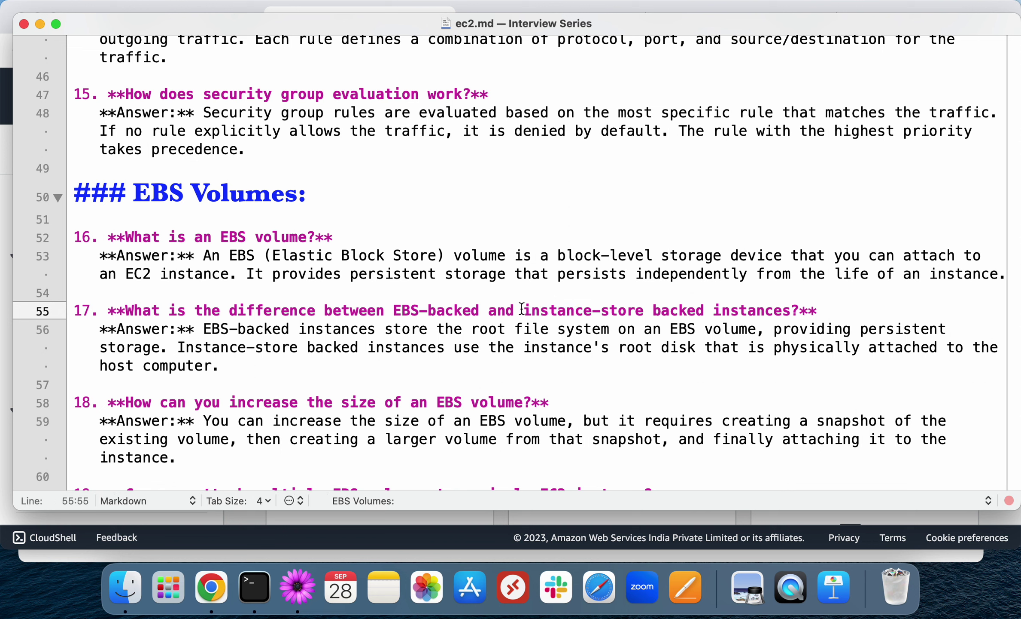
drag(523, 309, 644, 305)
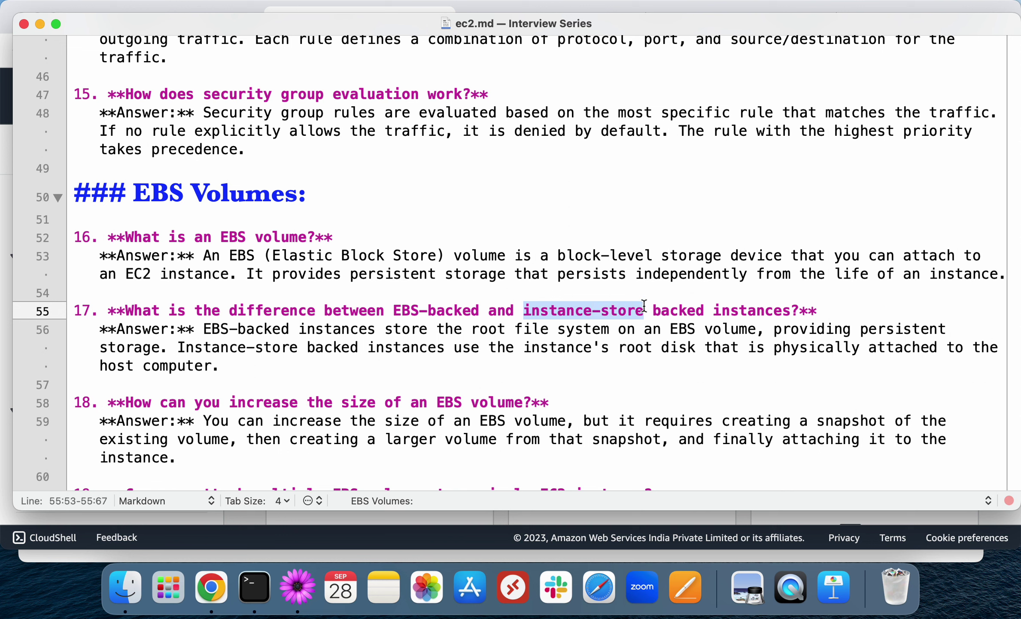
click(479, 362)
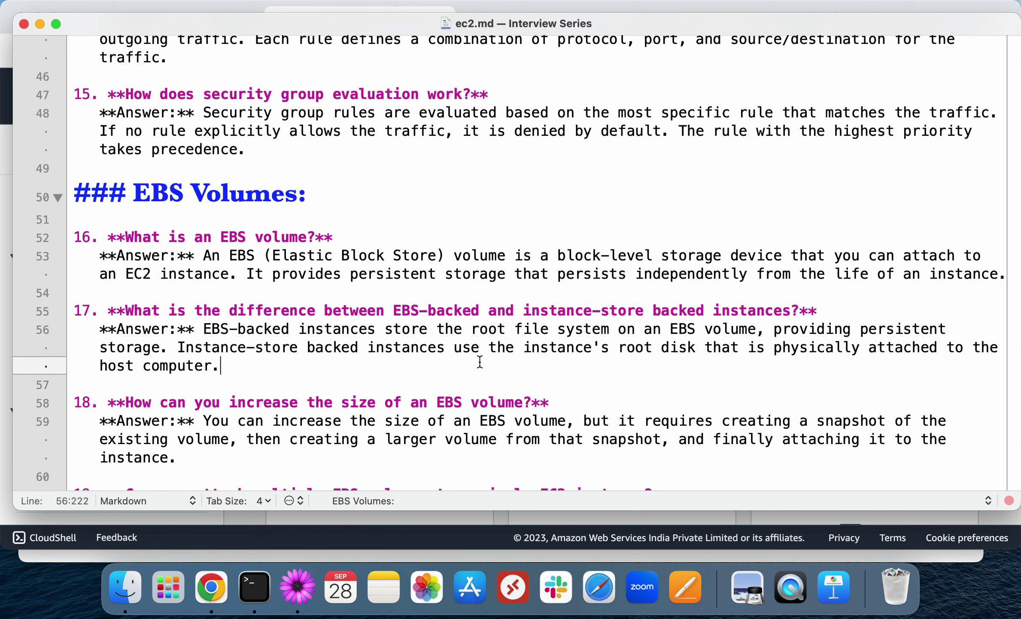
Step: Go over questions 18 to 20 on enlarging and attaching EBS volumes, highlighting General Purpose and Provisioned in the SSD comparison
scroll(480, 362, down, 3)
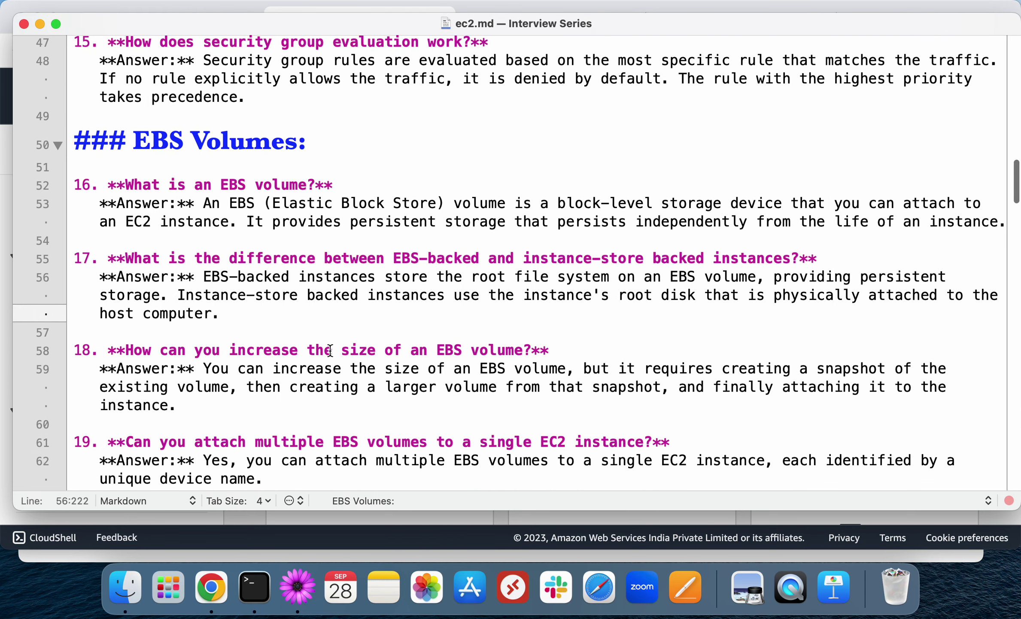
click(281, 350)
scroll(282, 351, down, 4)
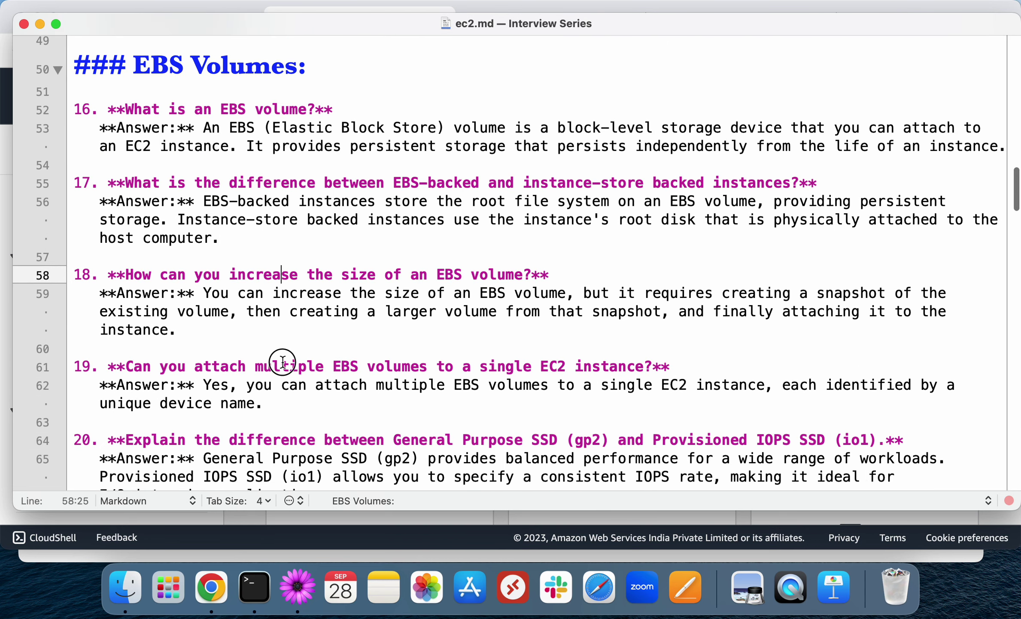
click(283, 365)
scroll(282, 363, down, 8)
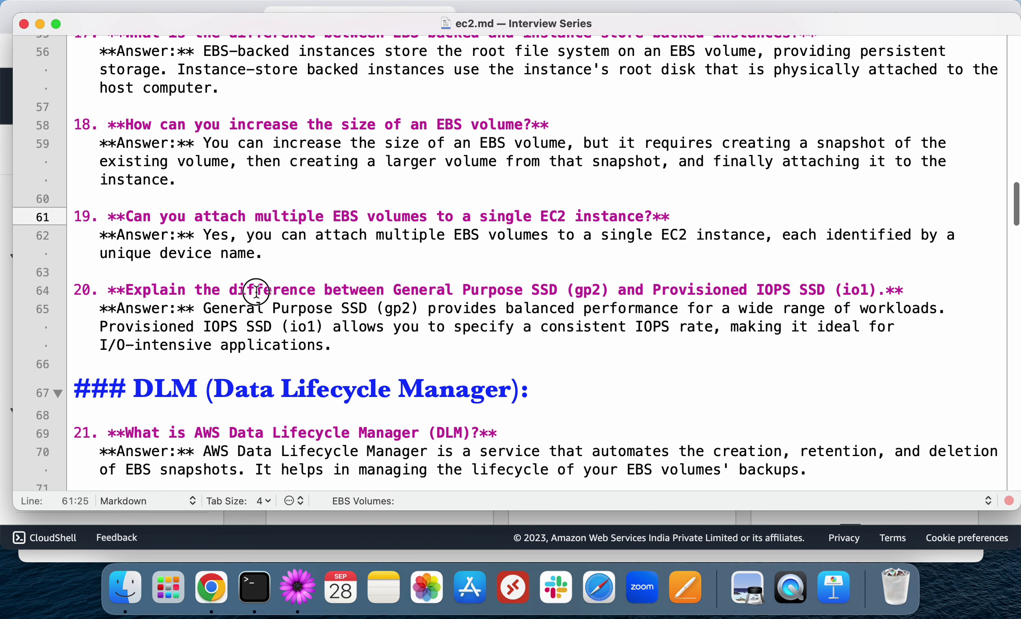
click(254, 289)
click(436, 289)
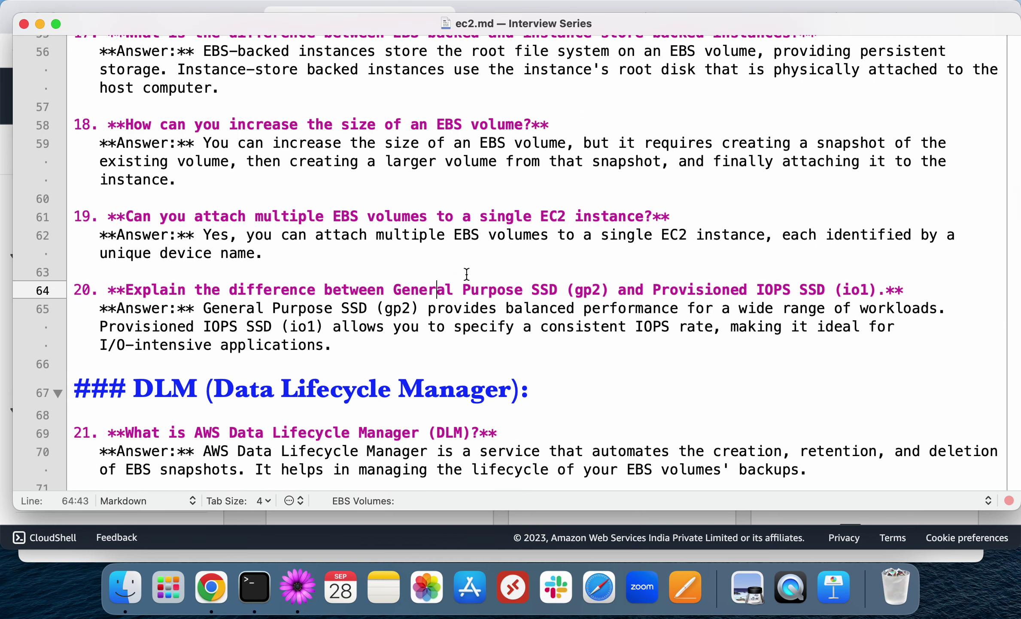
double_click(414, 290)
click(414, 291)
double_click(413, 291)
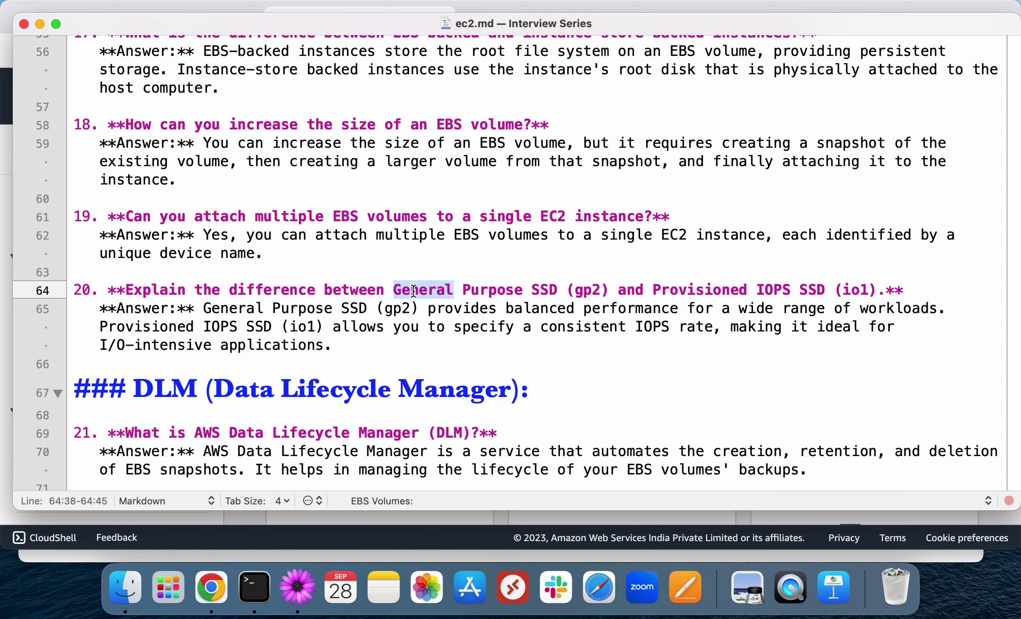
double_click(709, 289)
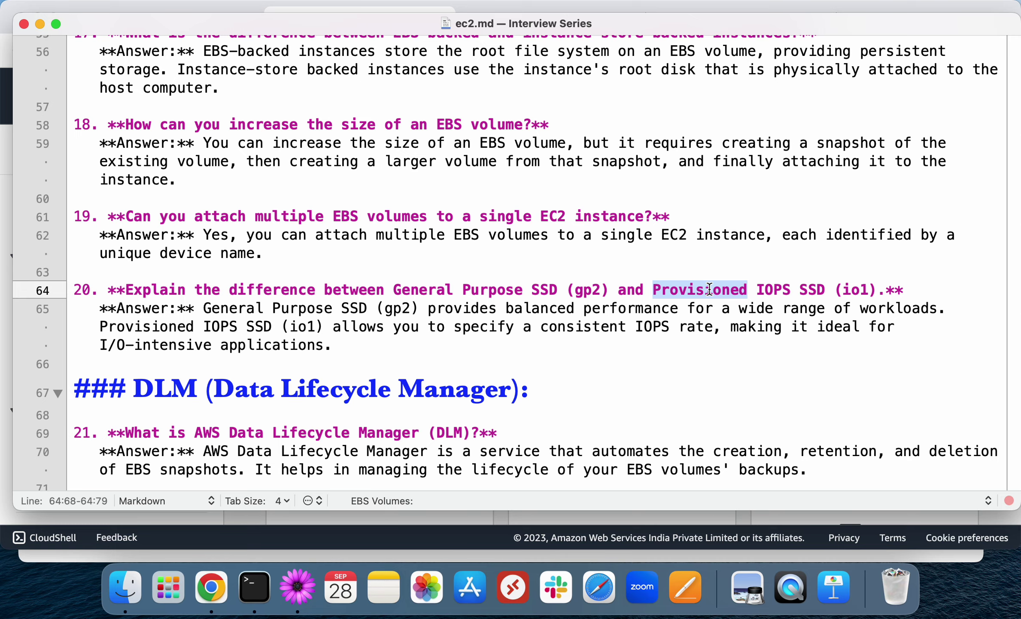
Step: Skim the Data Lifecycle Manager, Snapshots and Load Balancers sections, covering questions 21 to 31
scroll(709, 289, down, 5)
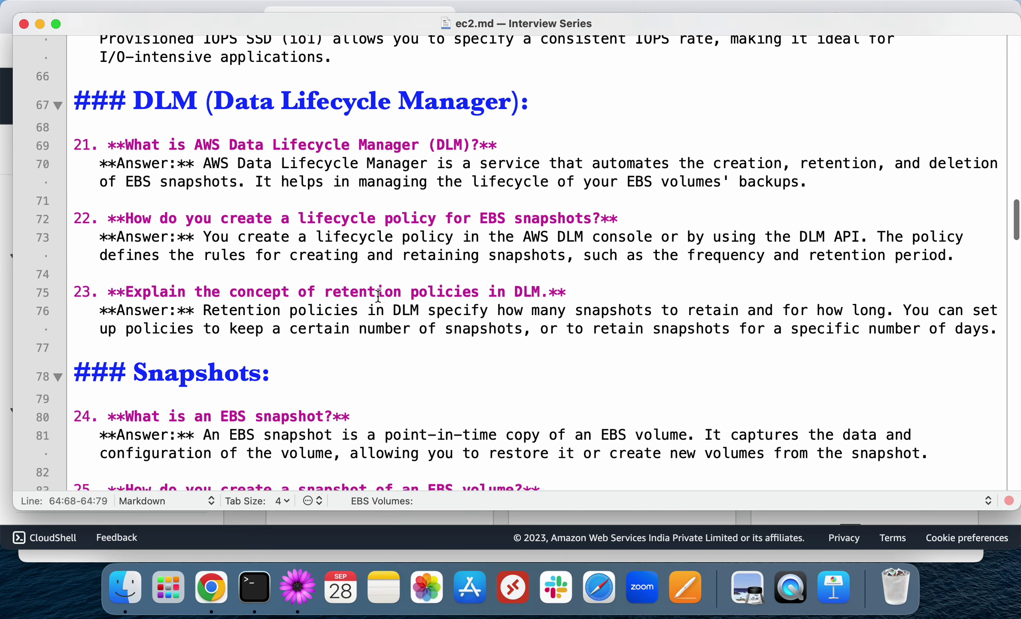
scroll(325, 235, down, 5)
click(316, 379)
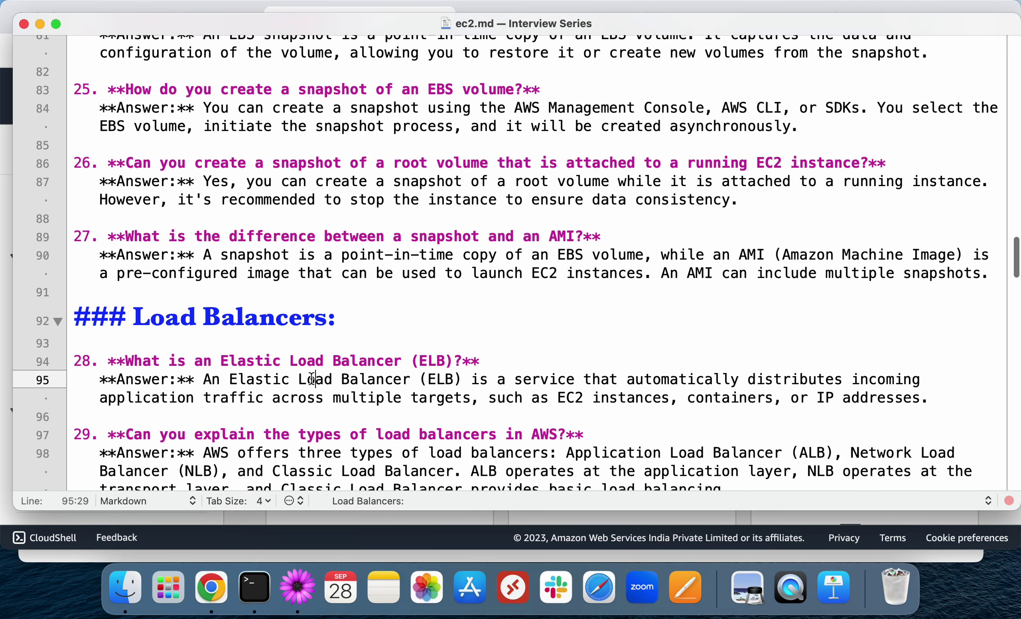
scroll(334, 375, down, 3)
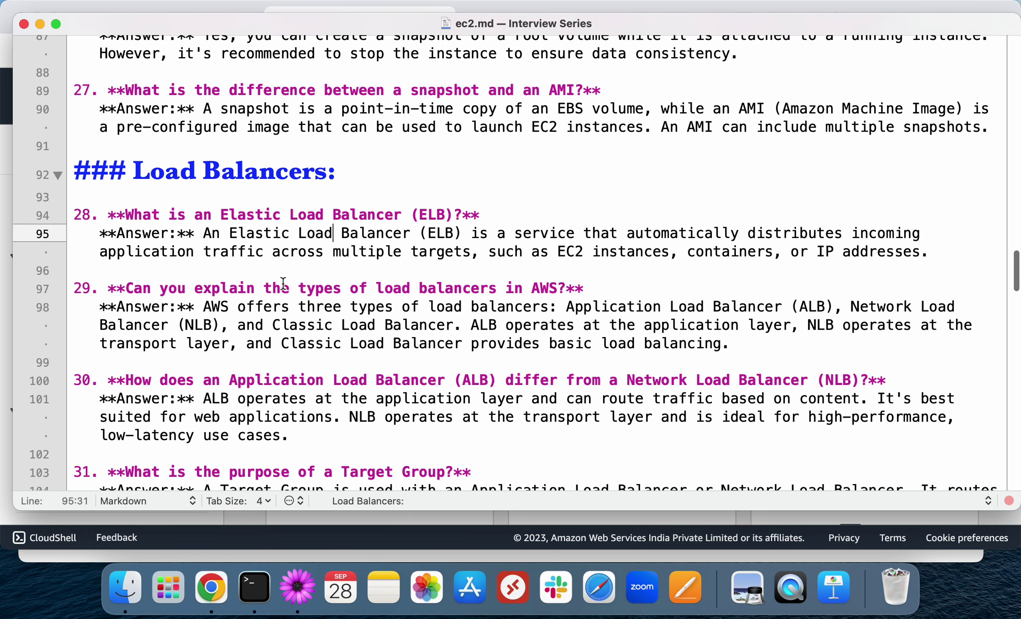
click(282, 287)
scroll(282, 286, down, 3)
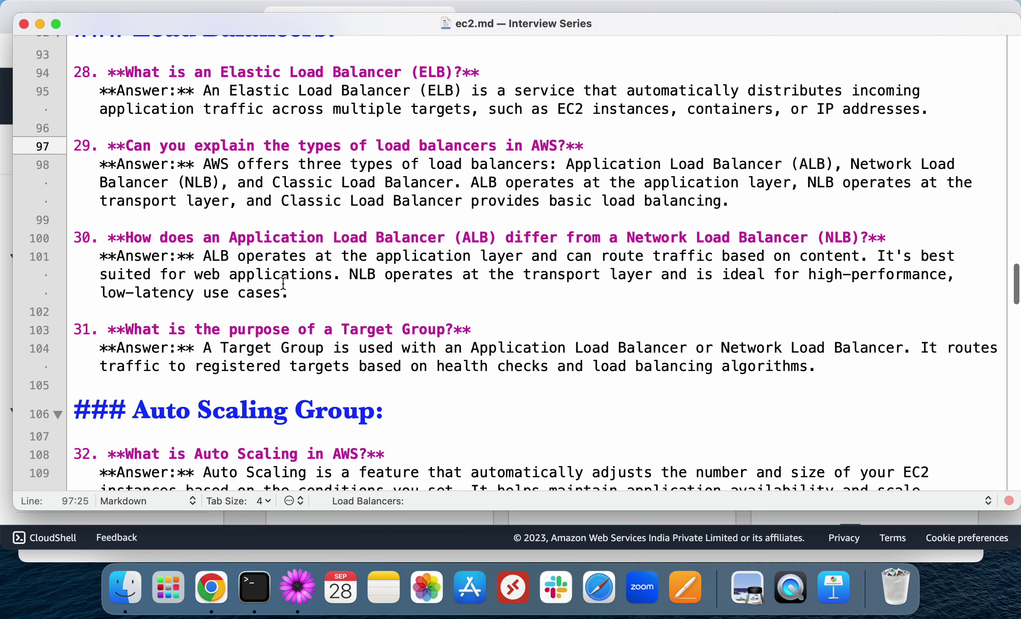
click(232, 329)
scroll(233, 329, down, 2)
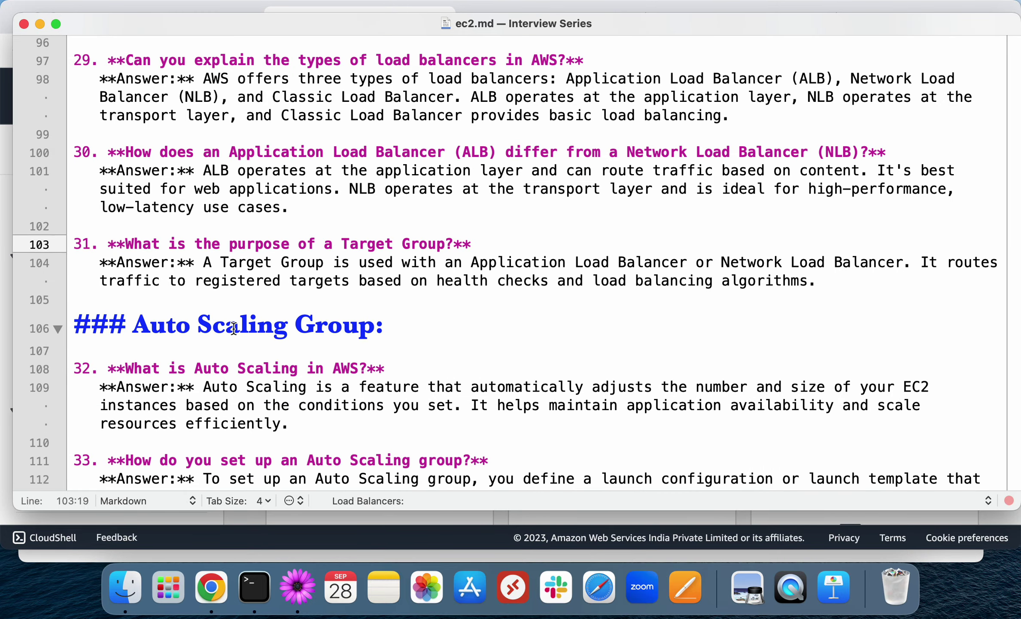
Step: Look through the Auto Scaling Group section and questions 35 to 37 on IAM roles for EC2
scroll(233, 329, down, 5)
scroll(254, 218, down, 6)
click(225, 208)
click(232, 281)
click(247, 335)
click(266, 370)
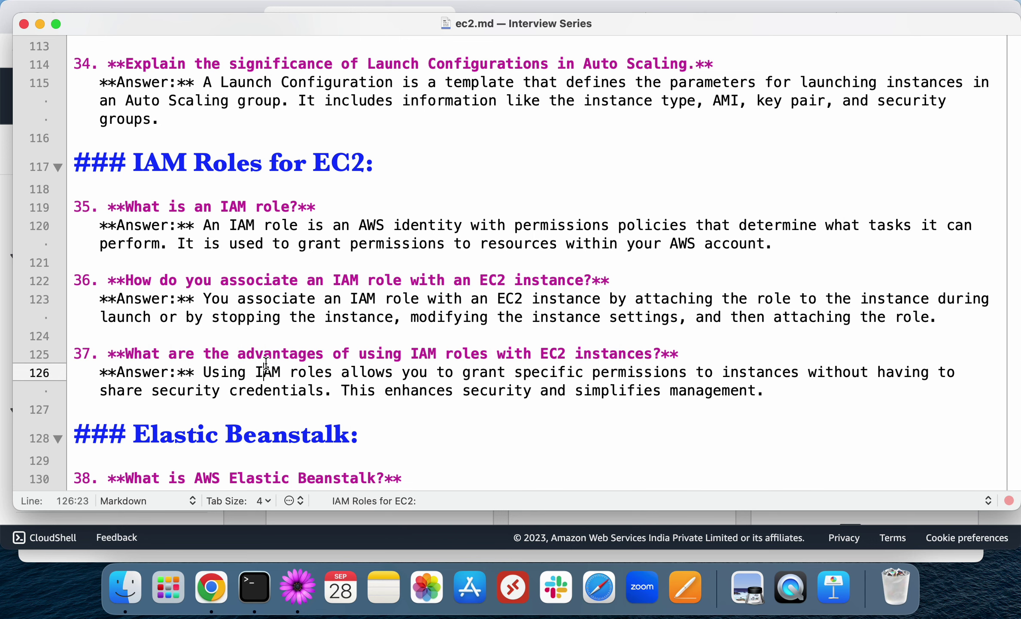
Step: Review the Elastic Beanstalk section, highlighting question 38 on what AWS Elastic Beanstalk is
scroll(266, 371, down, 6)
click(275, 249)
triple_click(275, 246)
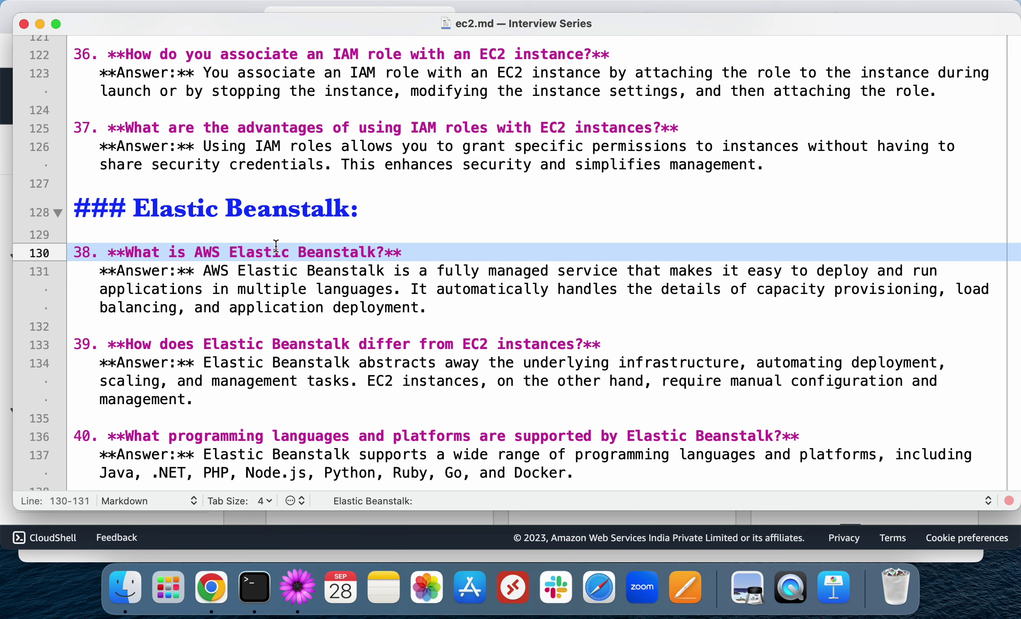
click(475, 307)
scroll(475, 307, down, 3)
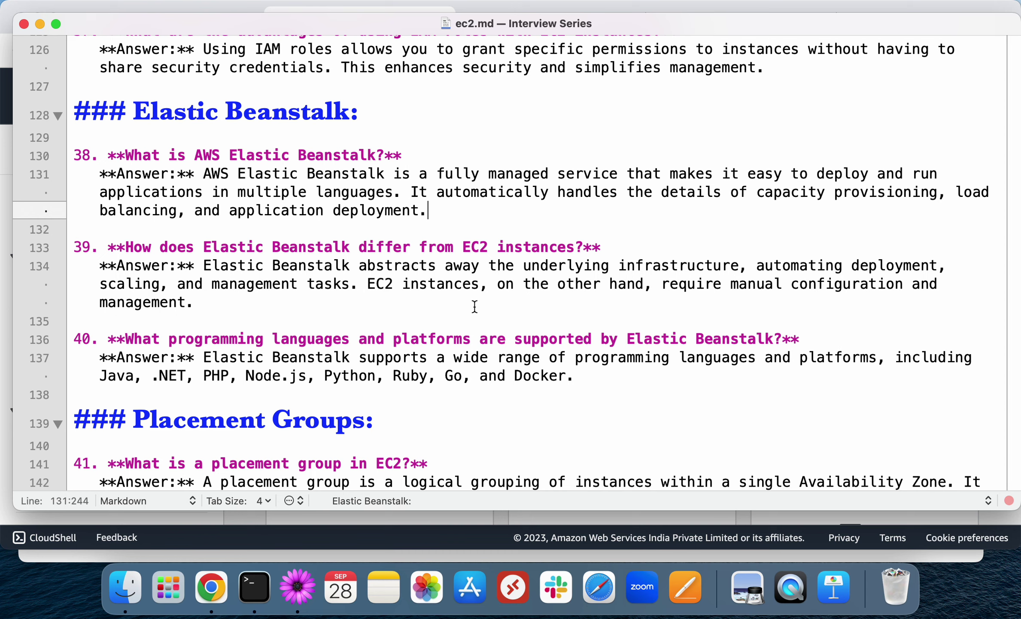
Step: Read questions 41 to 44 on placement groups, their types, and moving an existing instance into one
scroll(474, 305, down, 5)
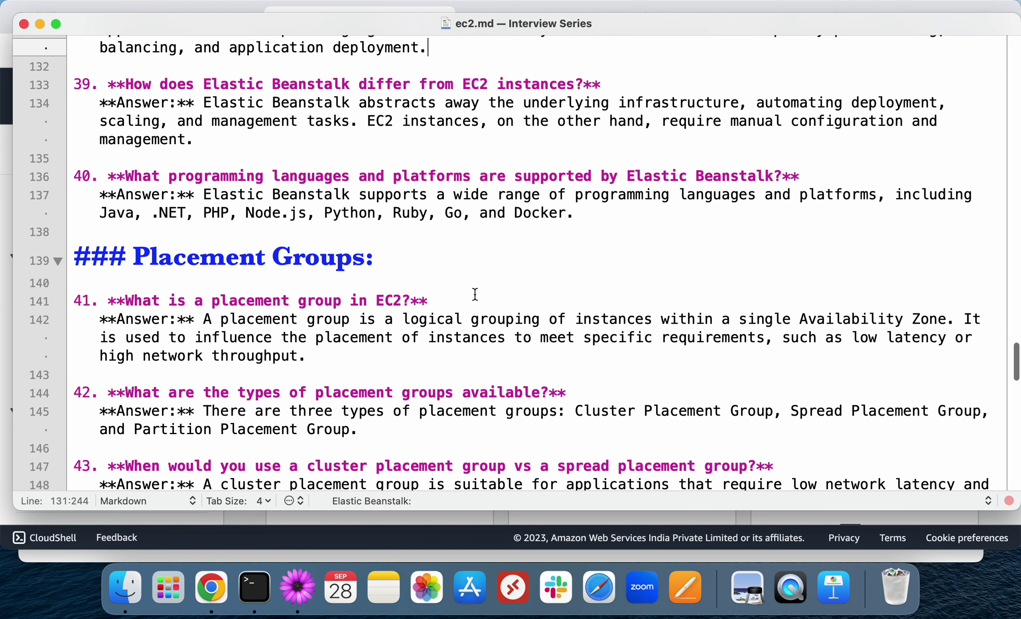
click(475, 294)
scroll(475, 293, down, 5)
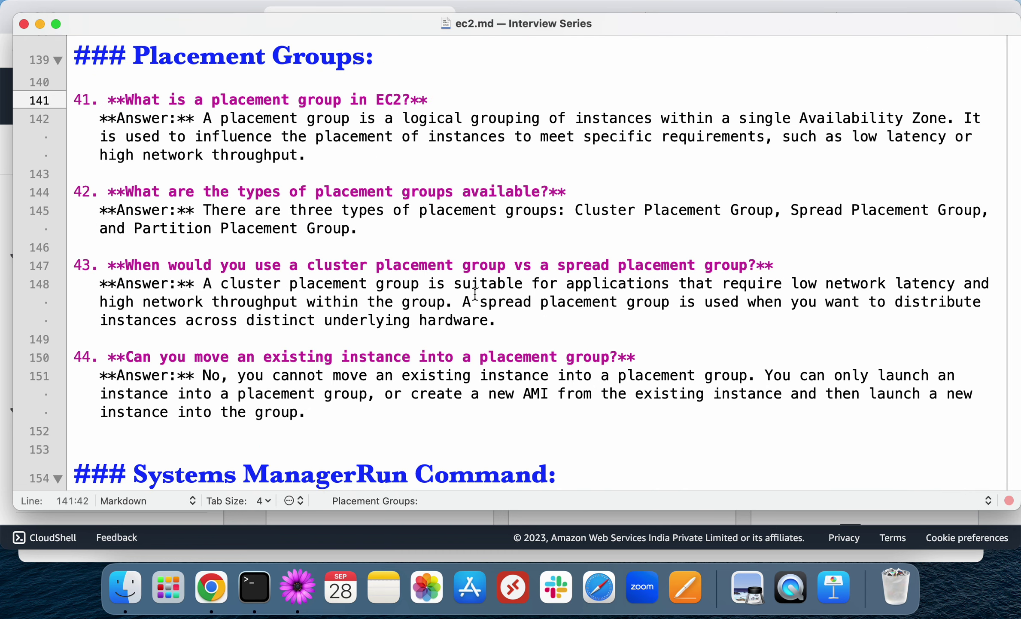
scroll(475, 294, down, 3)
click(319, 171)
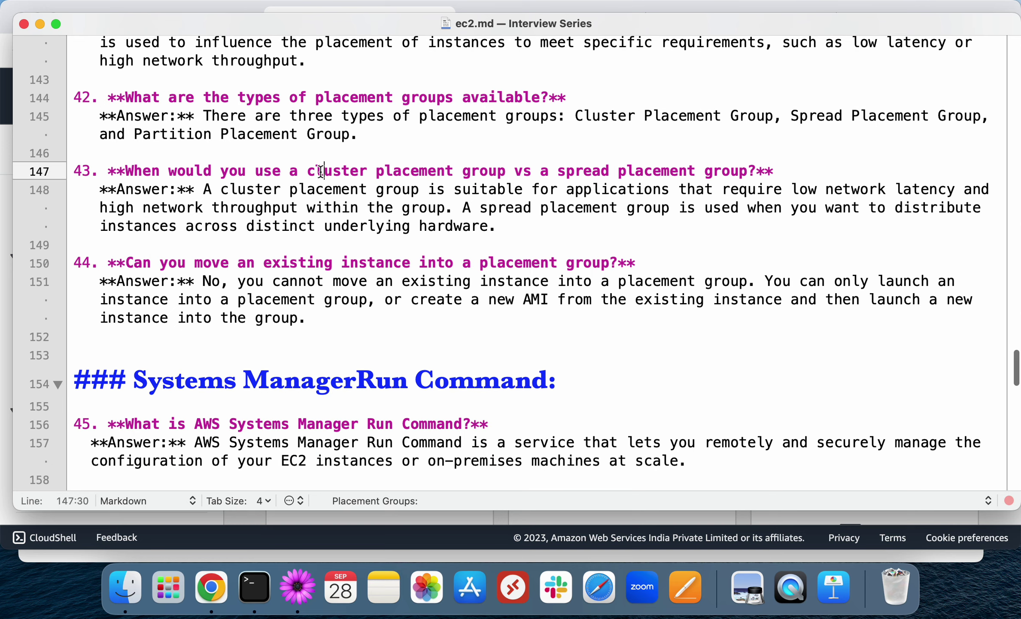
click(325, 259)
Step: Skim questions 45 to 50 on Systems Manager Run Command, SSM Documents and scheduling commands
scroll(401, 329, down, 5)
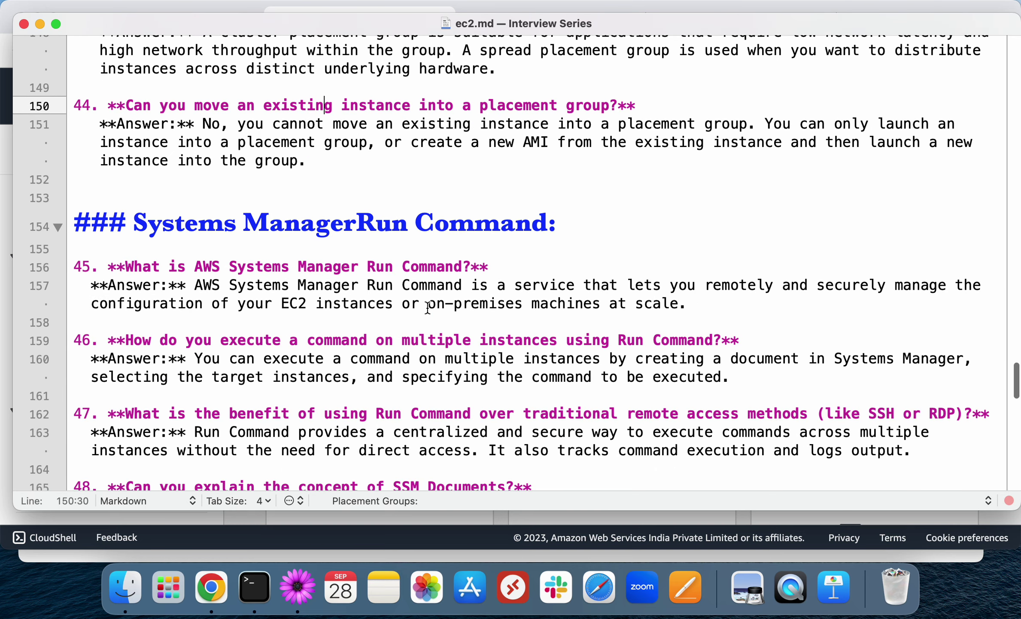
click(602, 254)
scroll(602, 254, down, 5)
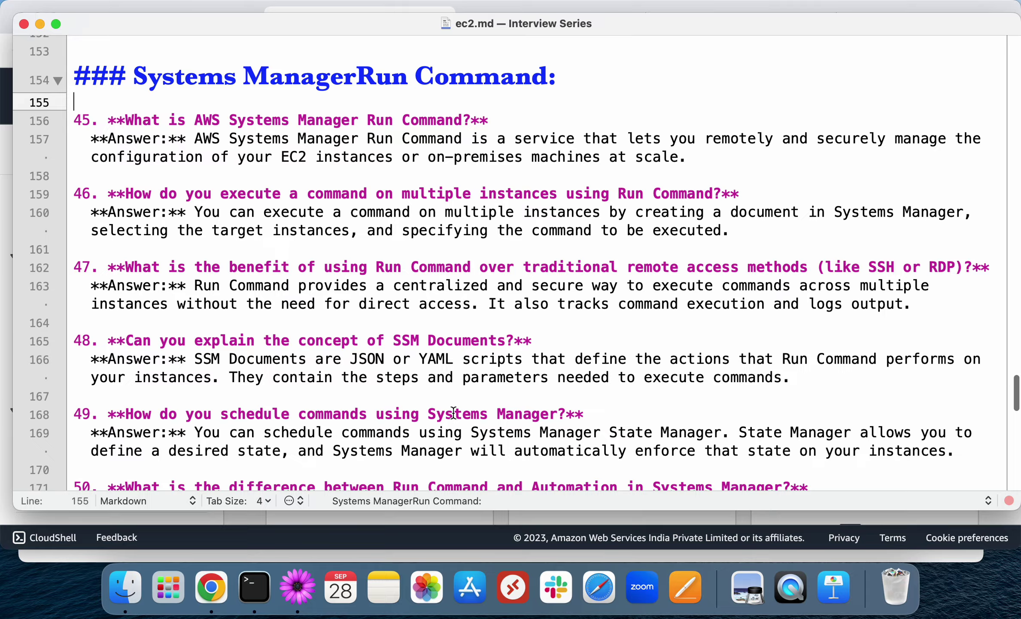
scroll(453, 412, down, 5)
scroll(451, 426, down, 3)
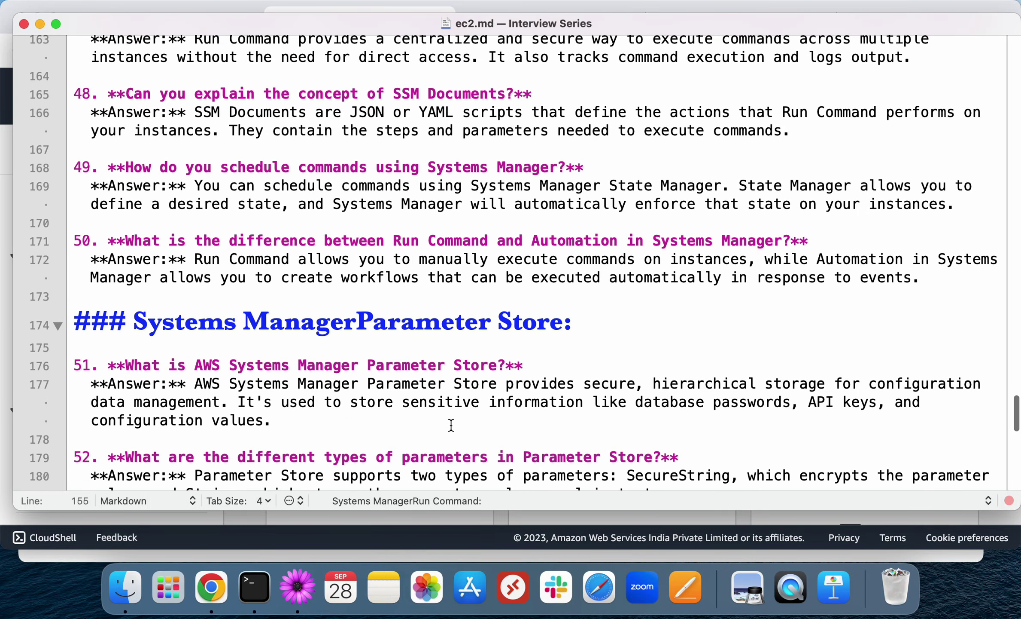
Step: Review questions 51 to 55 on Systems Manager Parameter Store and its SecureString and String parameters
click(302, 422)
scroll(343, 338, down, 5)
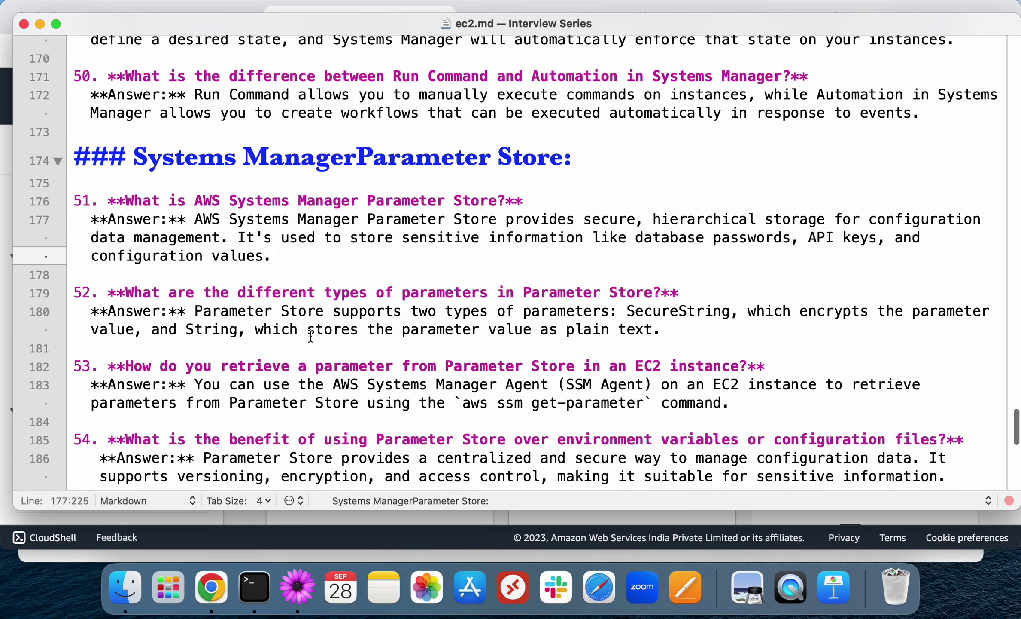
scroll(365, 374, down, 4)
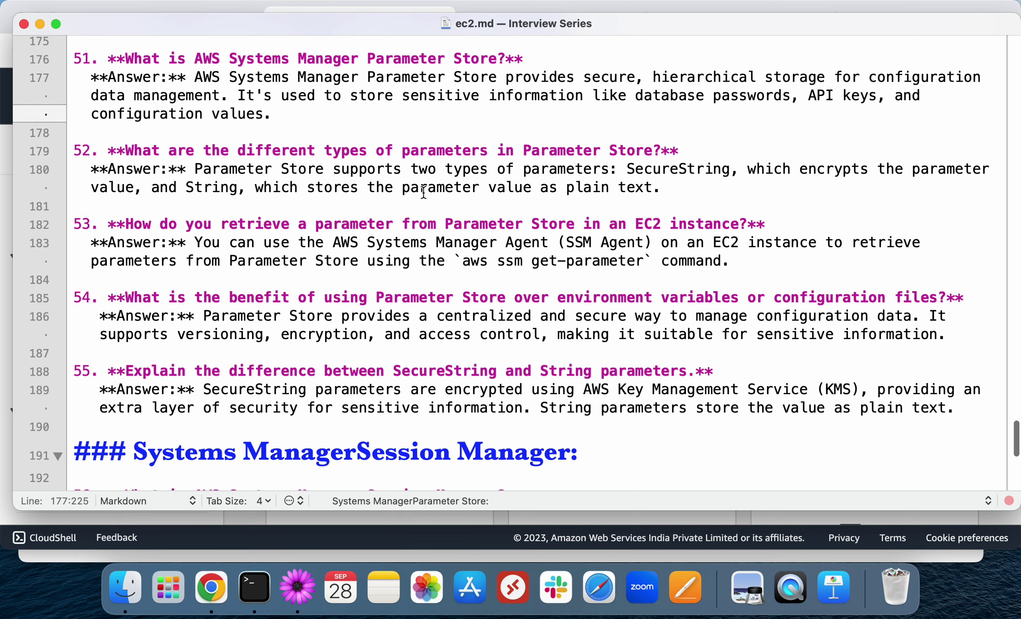
click(441, 422)
Step: Examine the closing Session Manager section, questions 56 to 60, including its advantages over traditional remote access methods
scroll(440, 421, down, 5)
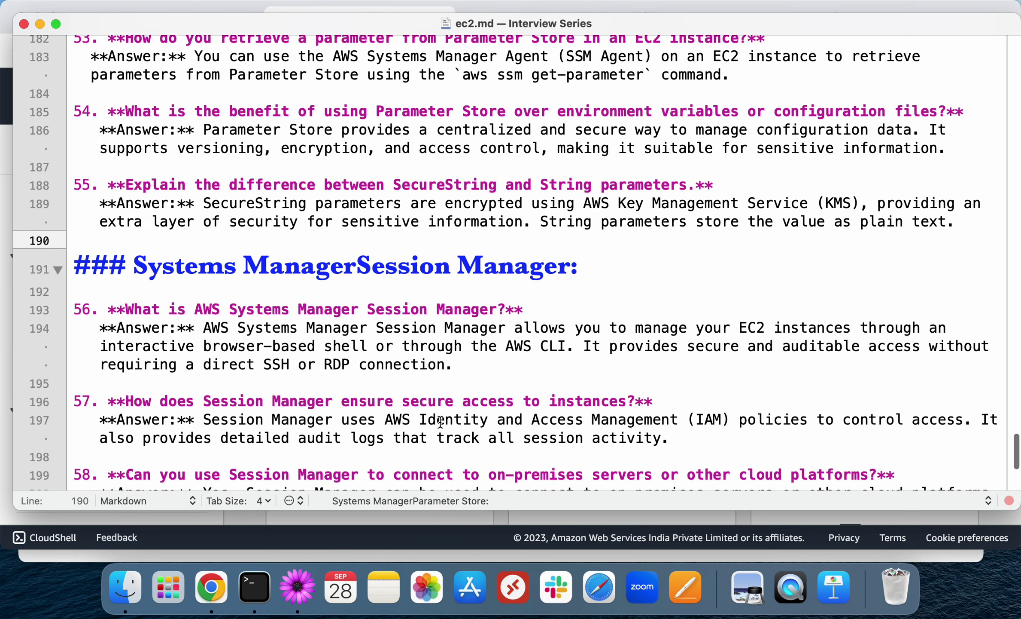
scroll(473, 334, down, 3)
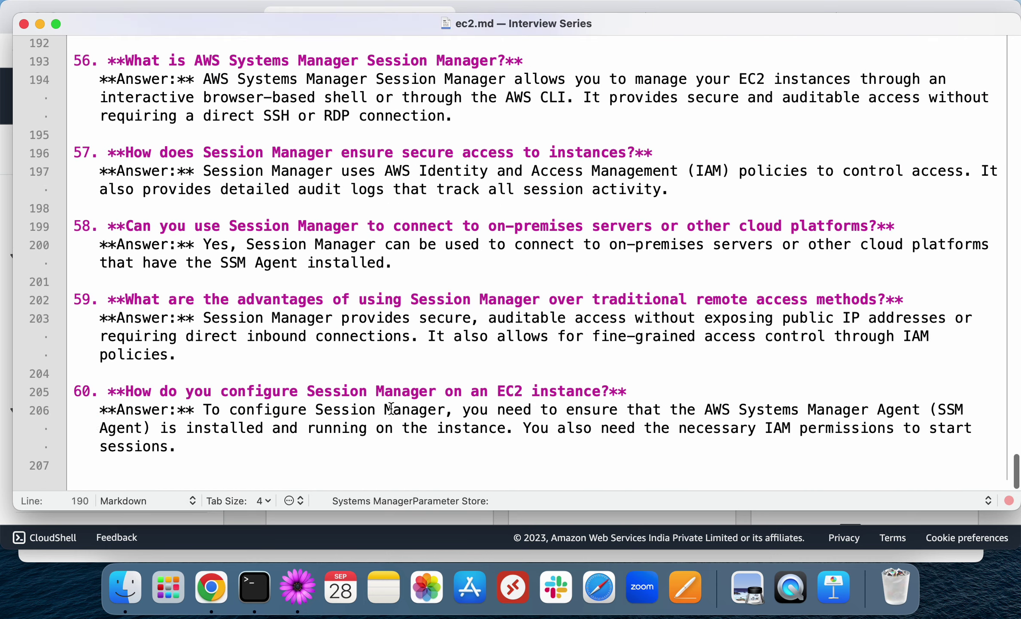
click(299, 367)
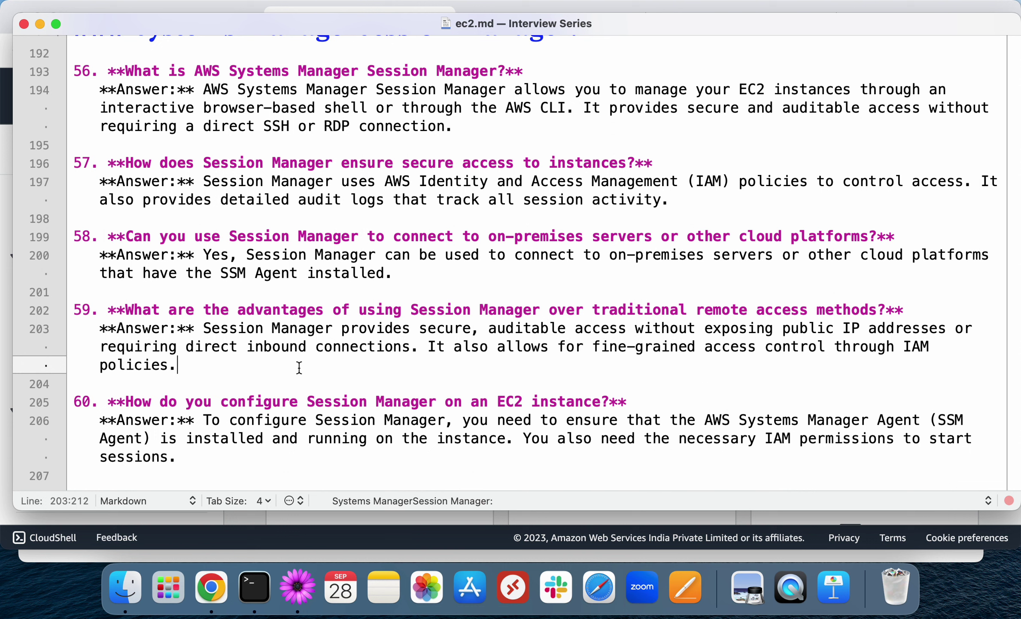
click(301, 307)
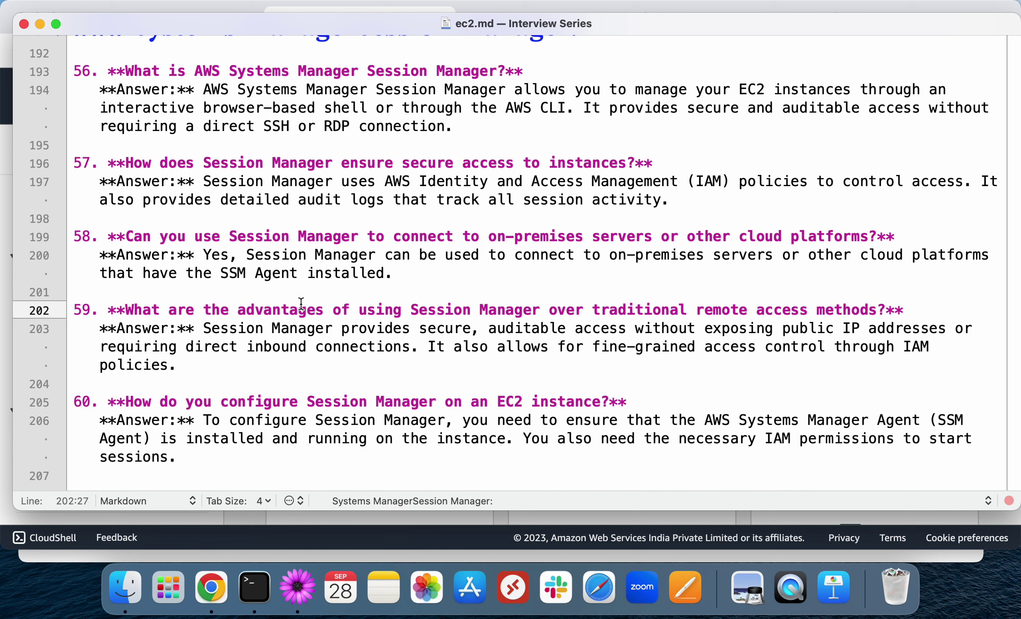
double_click(301, 308)
click(318, 364)
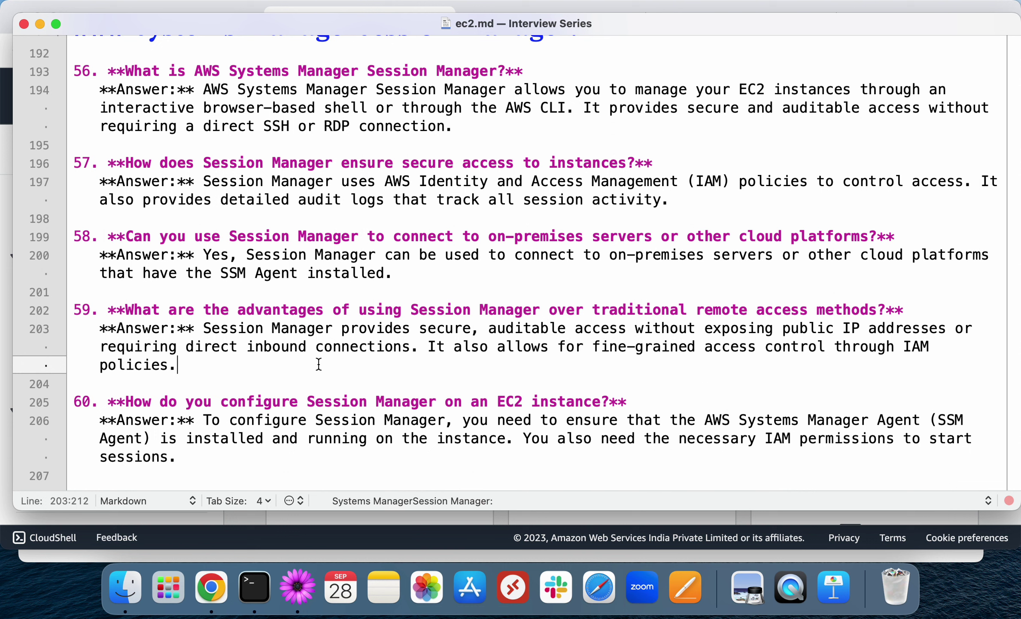
Step: Switch to Chrome, open the aws-interview-questions GitHub repository in a new tab, and look over its ec2.md and other question files
click(211, 587)
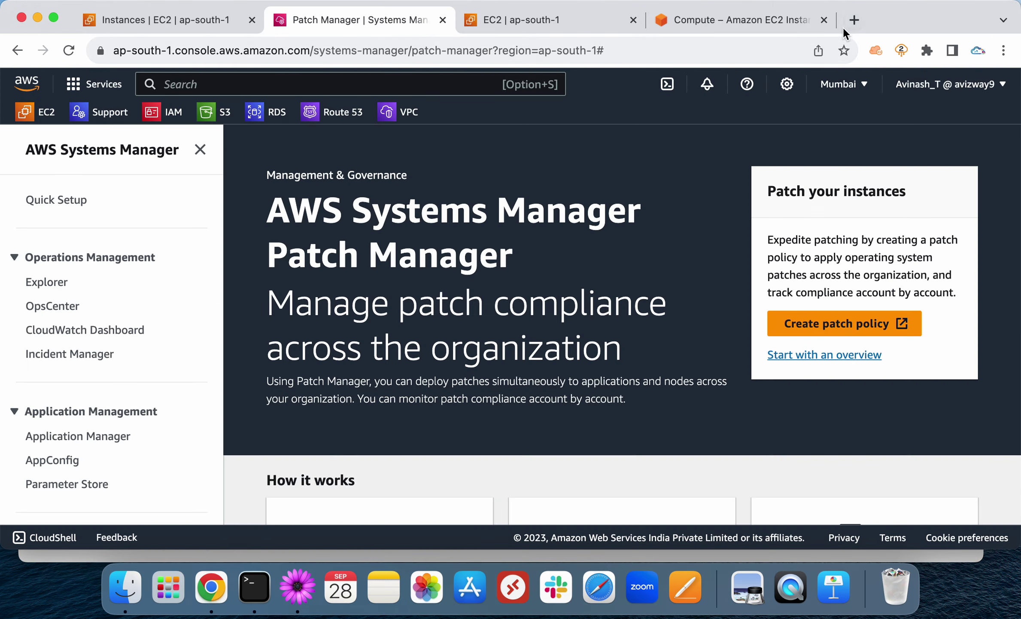
click(855, 20)
text(aws-int)
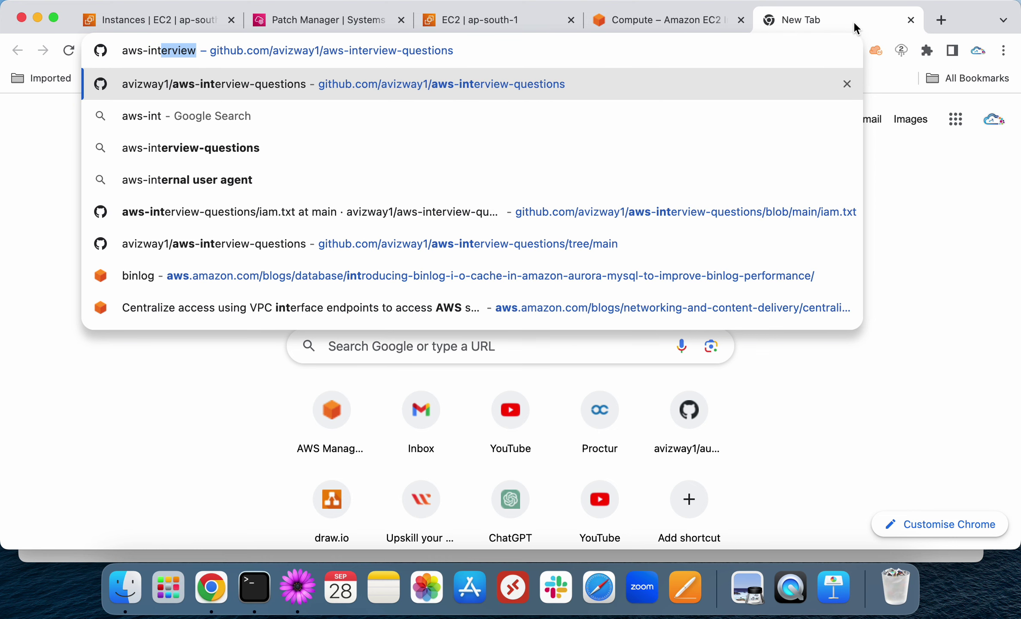
key(Return)
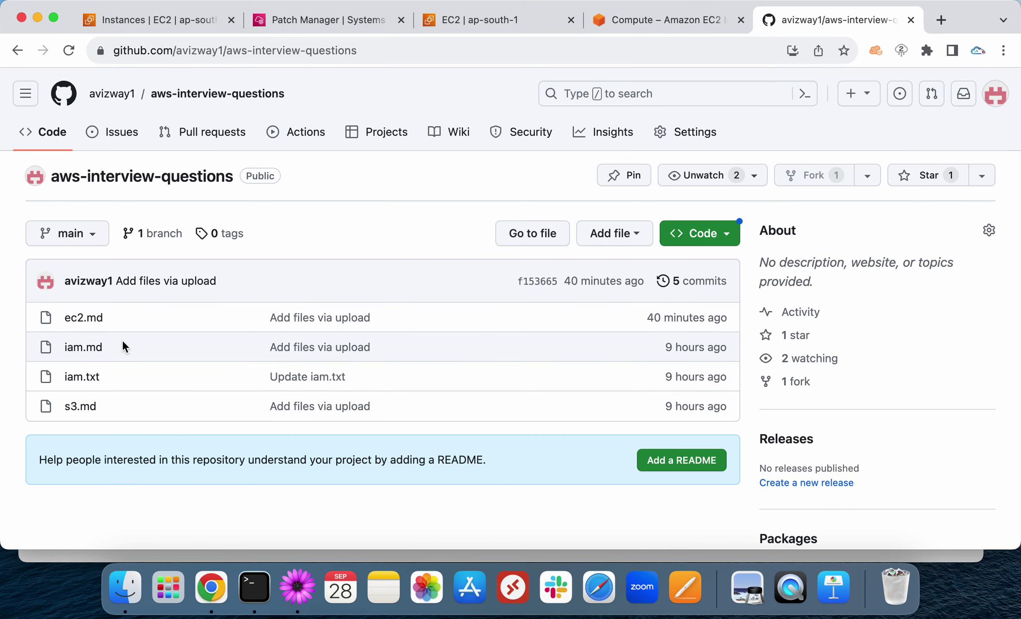
drag(122, 322, 57, 317)
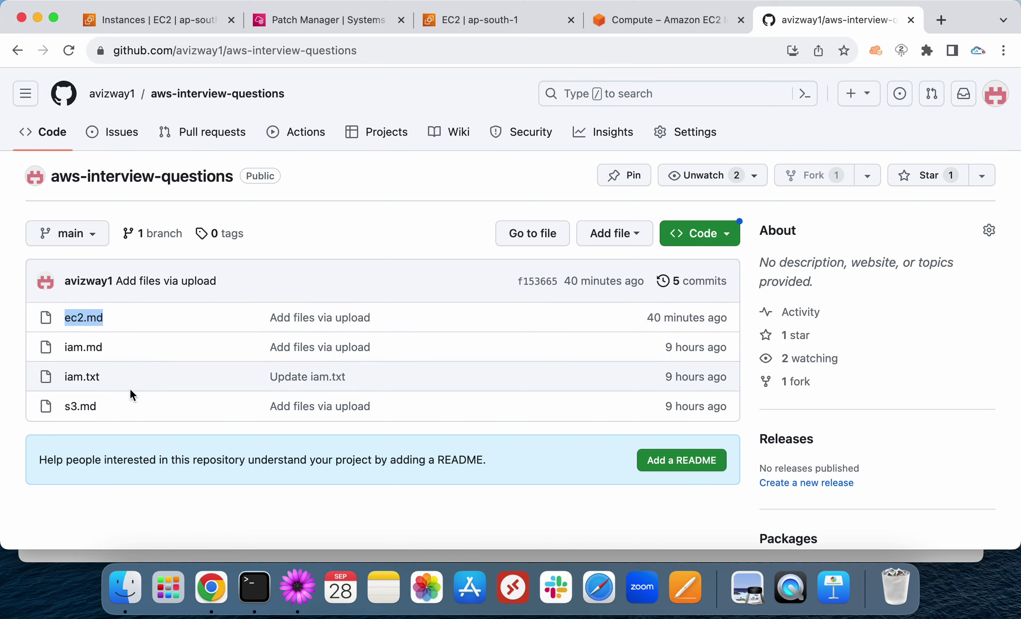
click(88, 405)
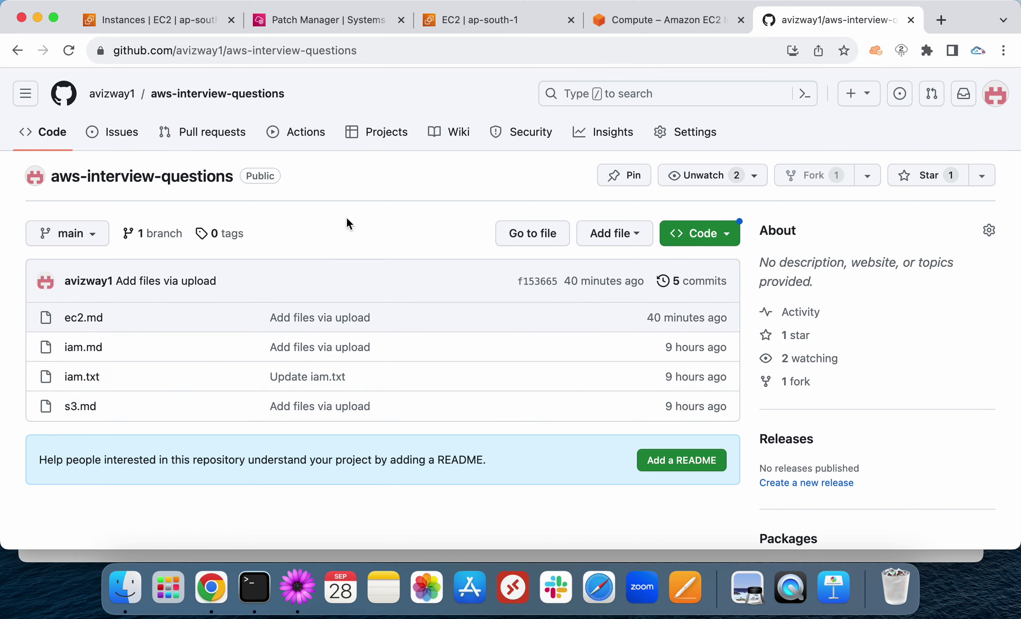